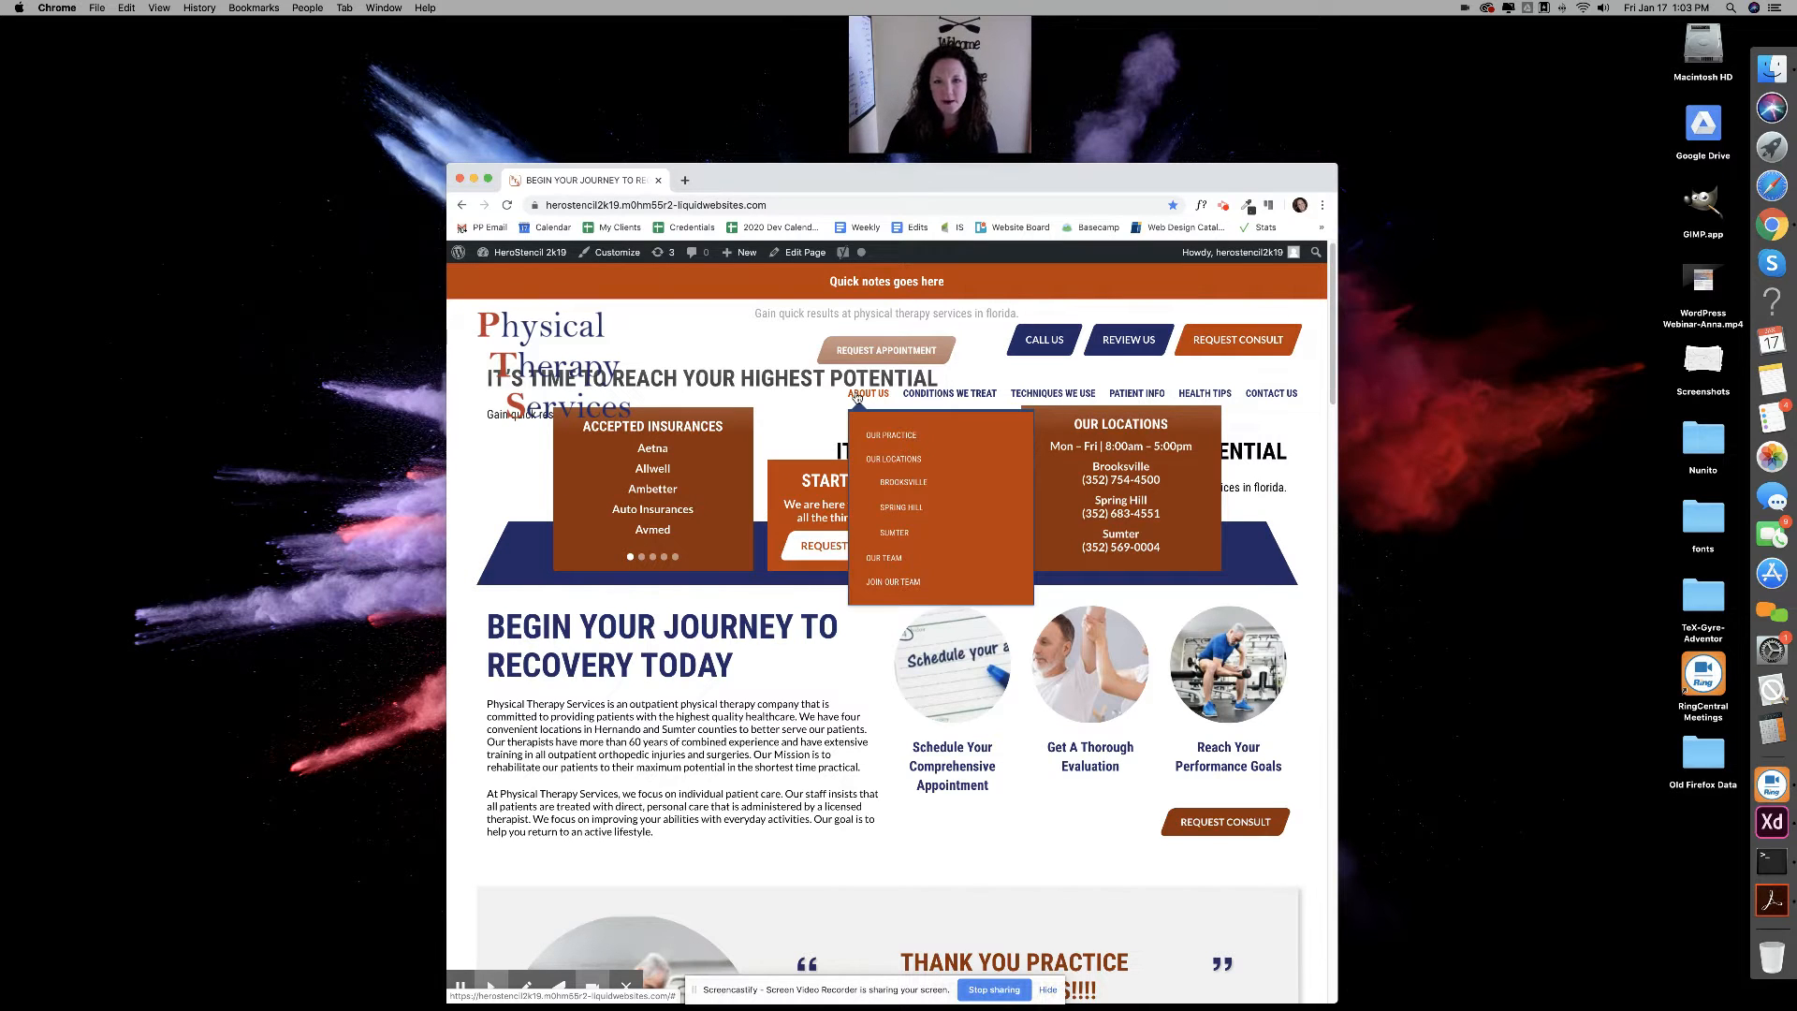
Open the Brooksville location page and review its banner, town heading, introductory text, address and business hours
left_click(896, 483)
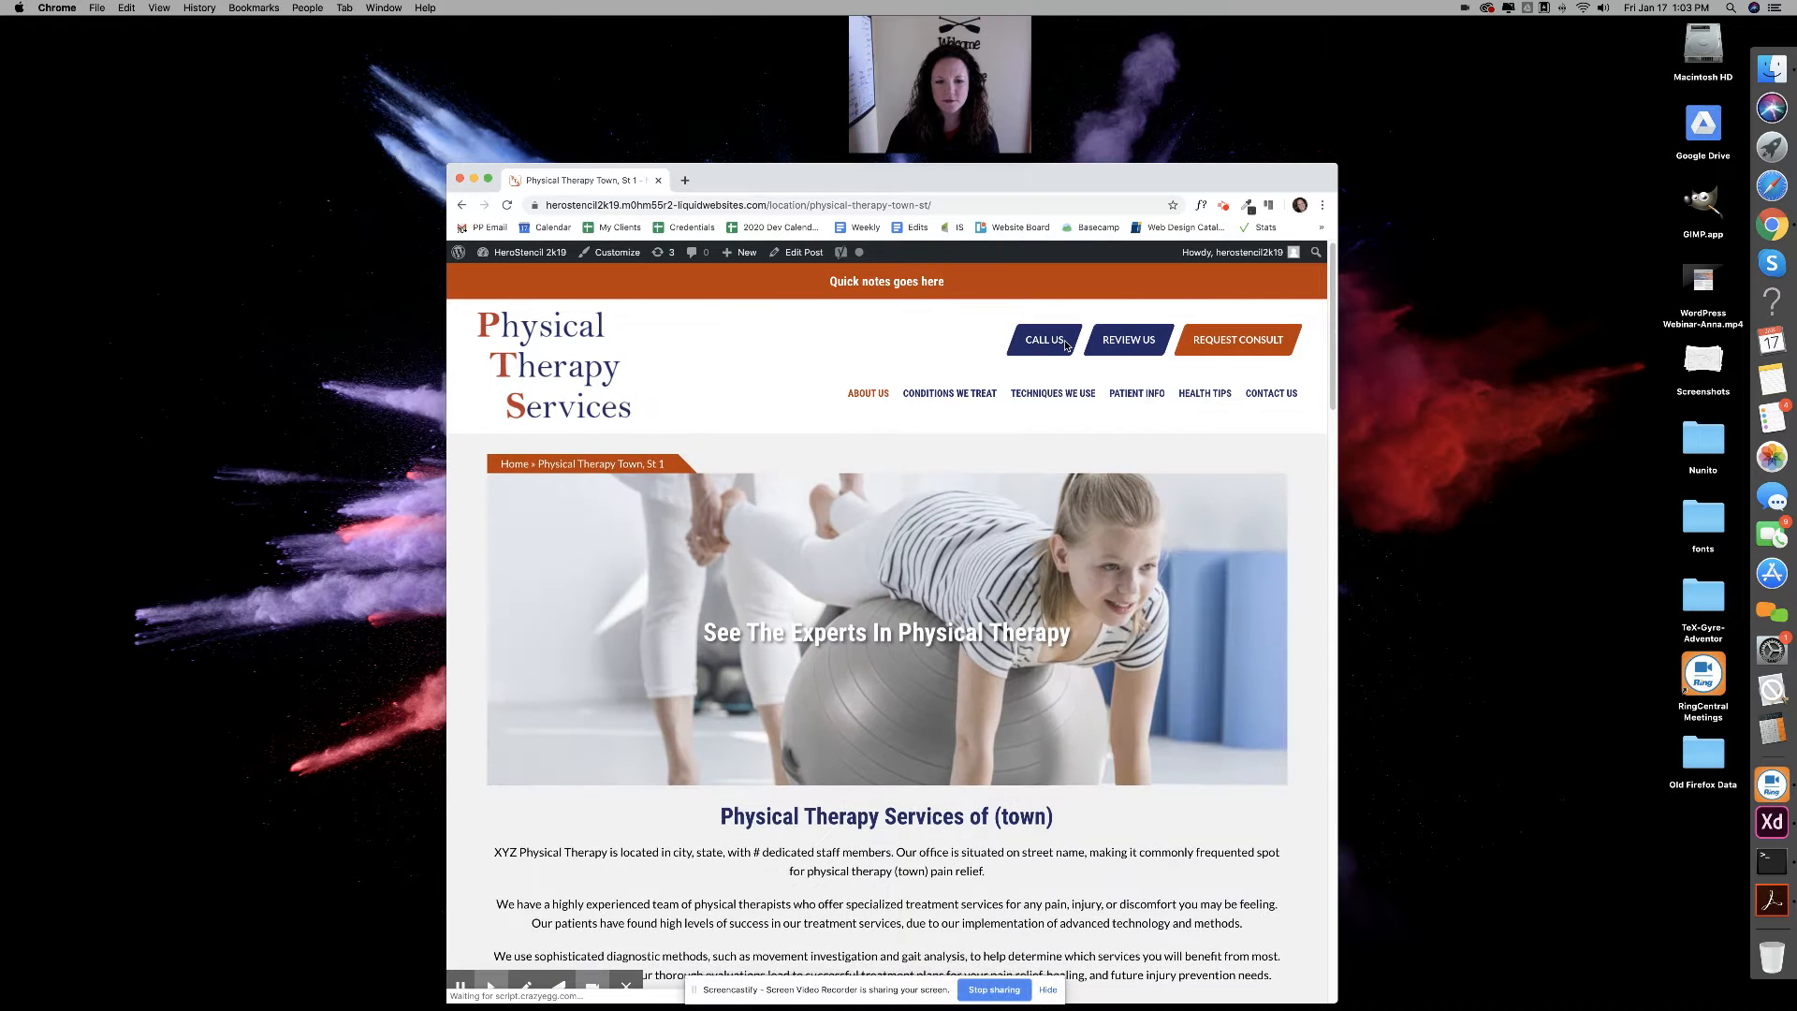
scroll(823, 378, "down", 4)
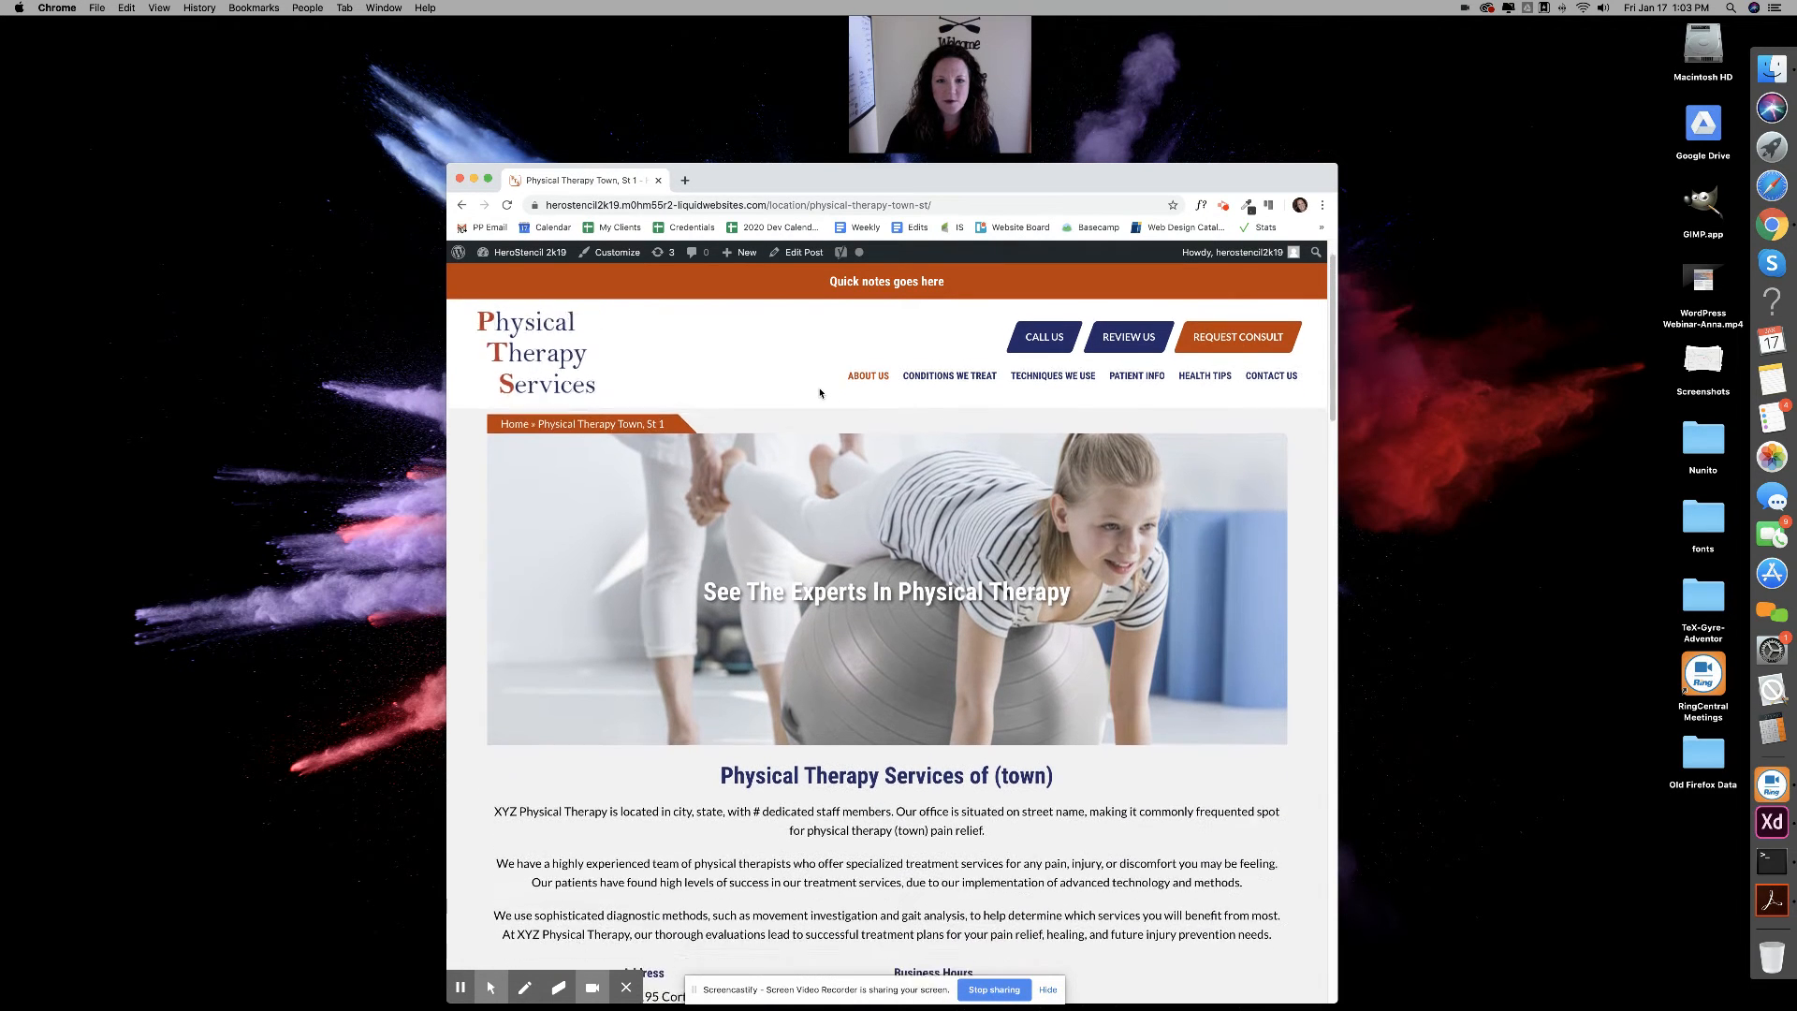
scroll(819, 393, "down", 3)
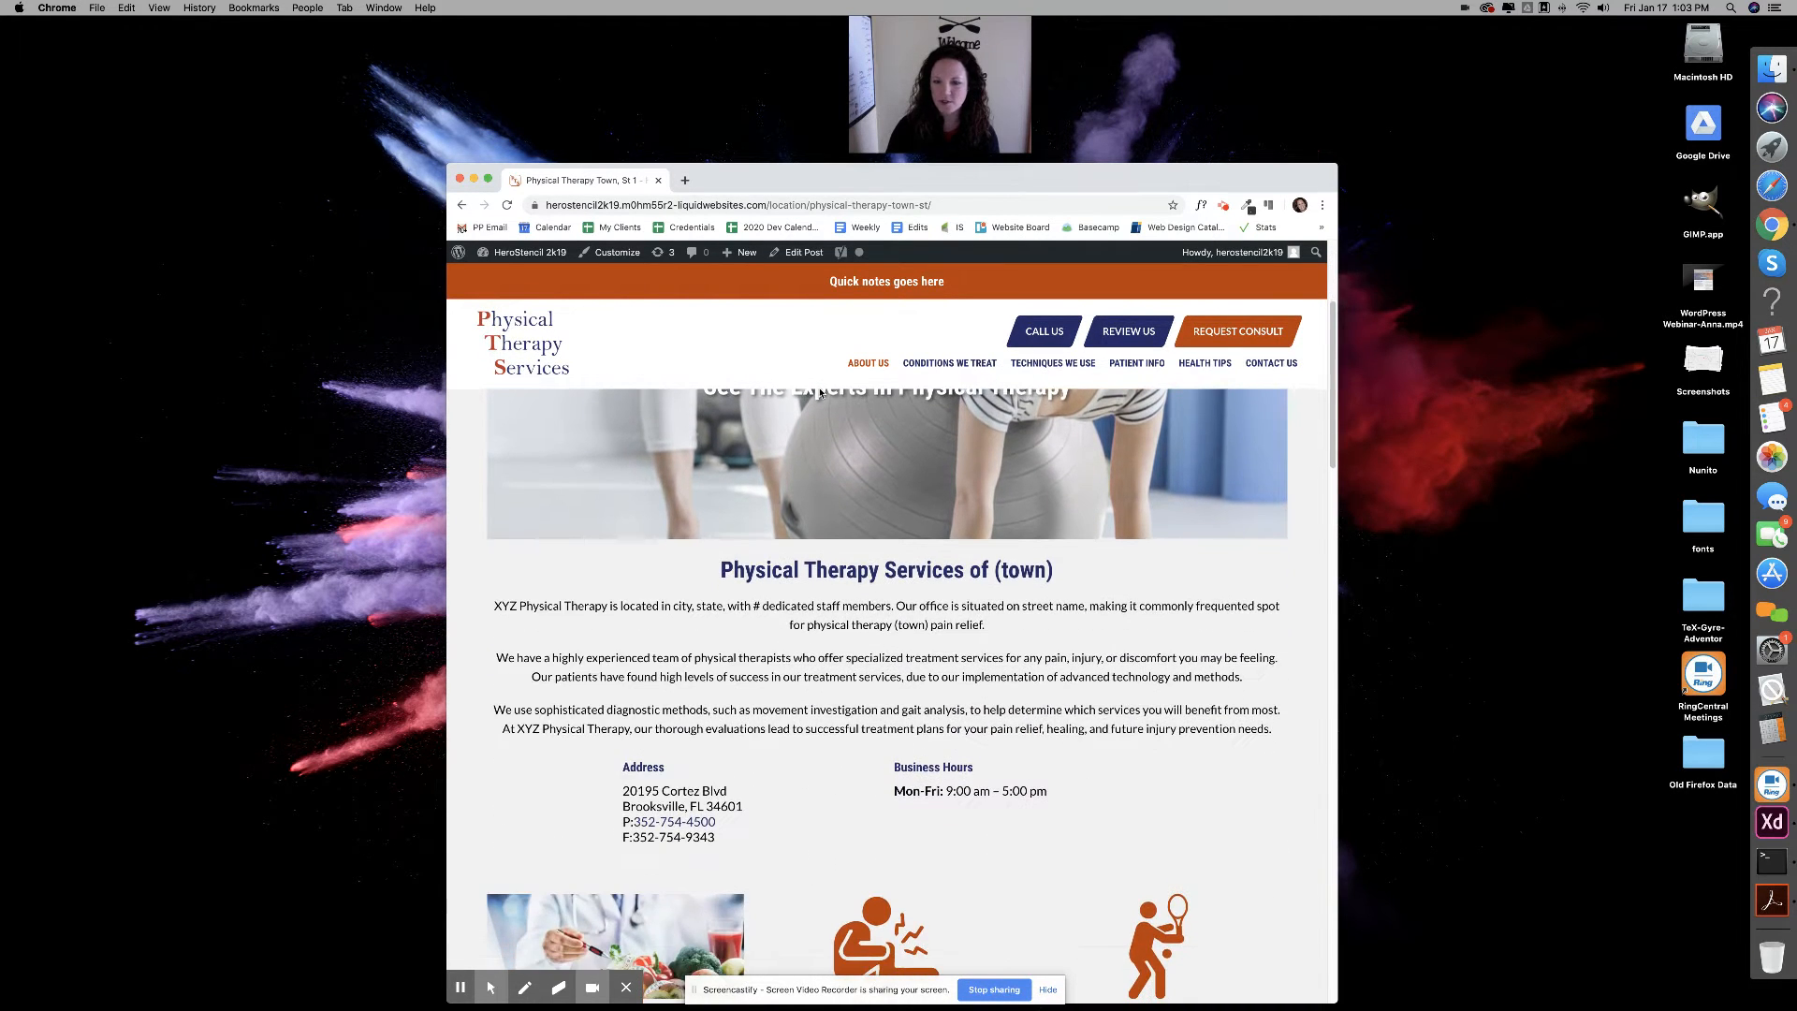
scroll(820, 393, "up", 2)
scroll(820, 393, "up", 1)
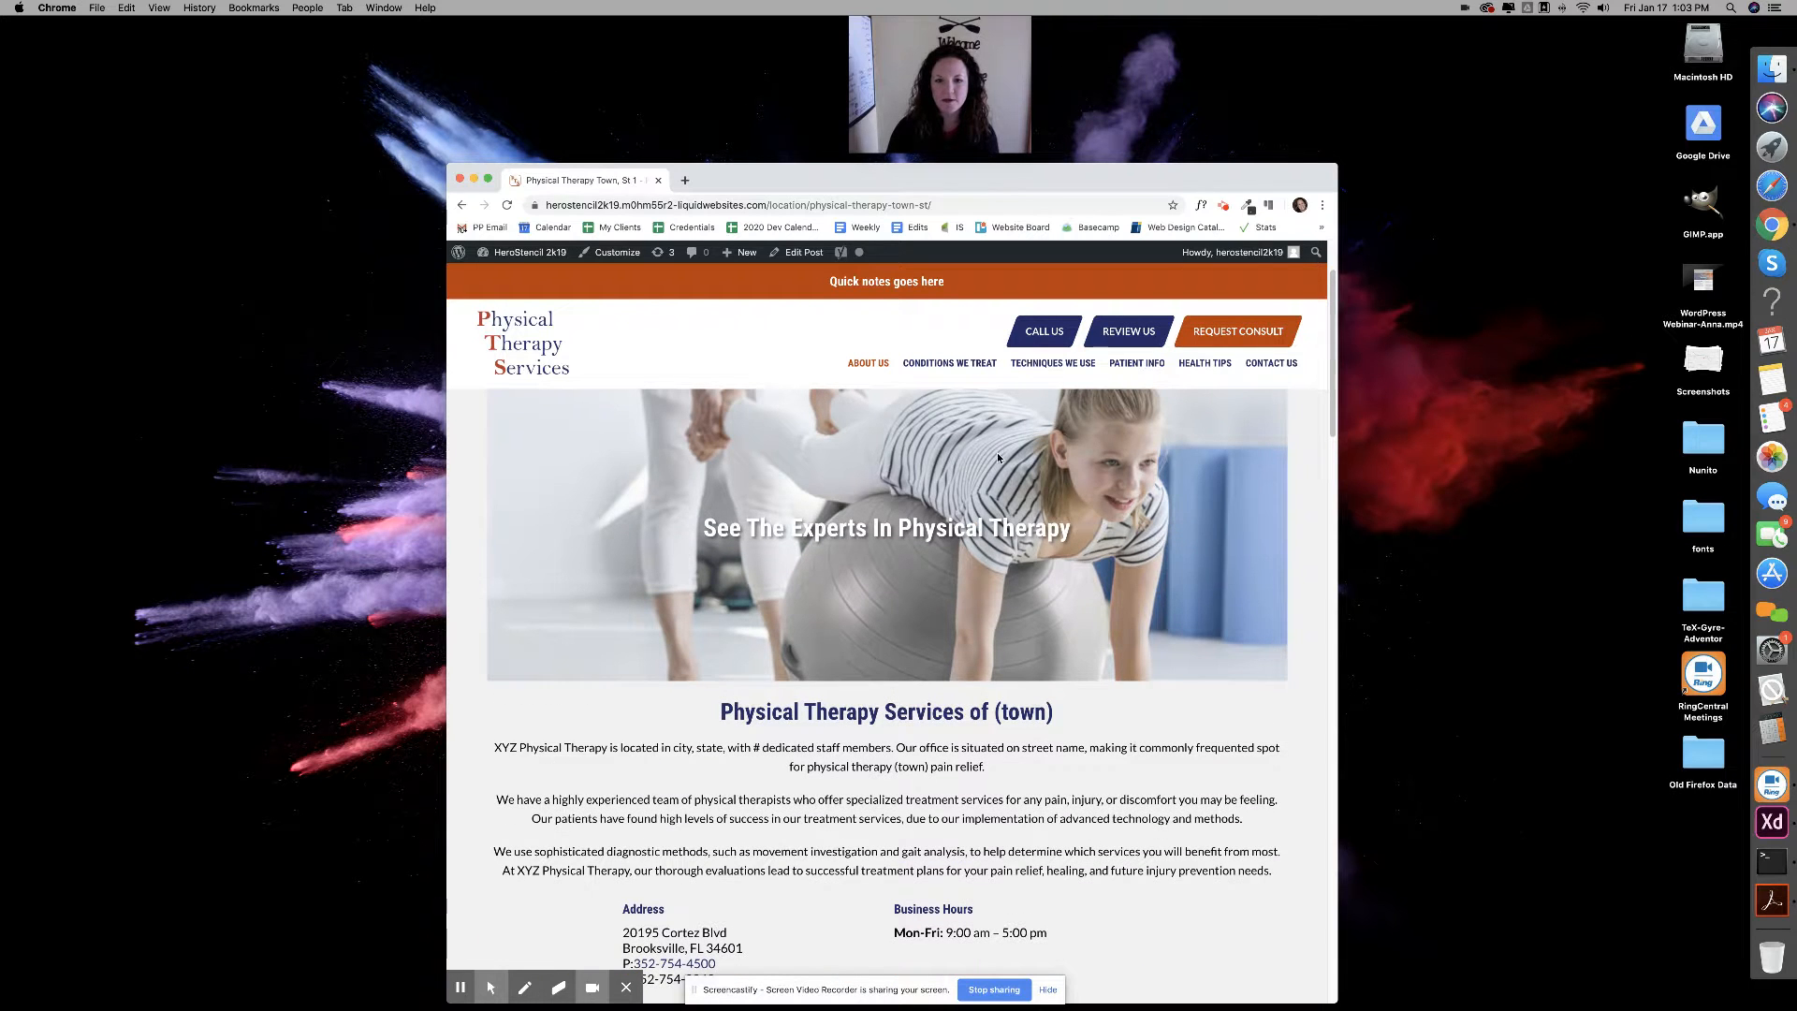
scroll(997, 456, "down", 1)
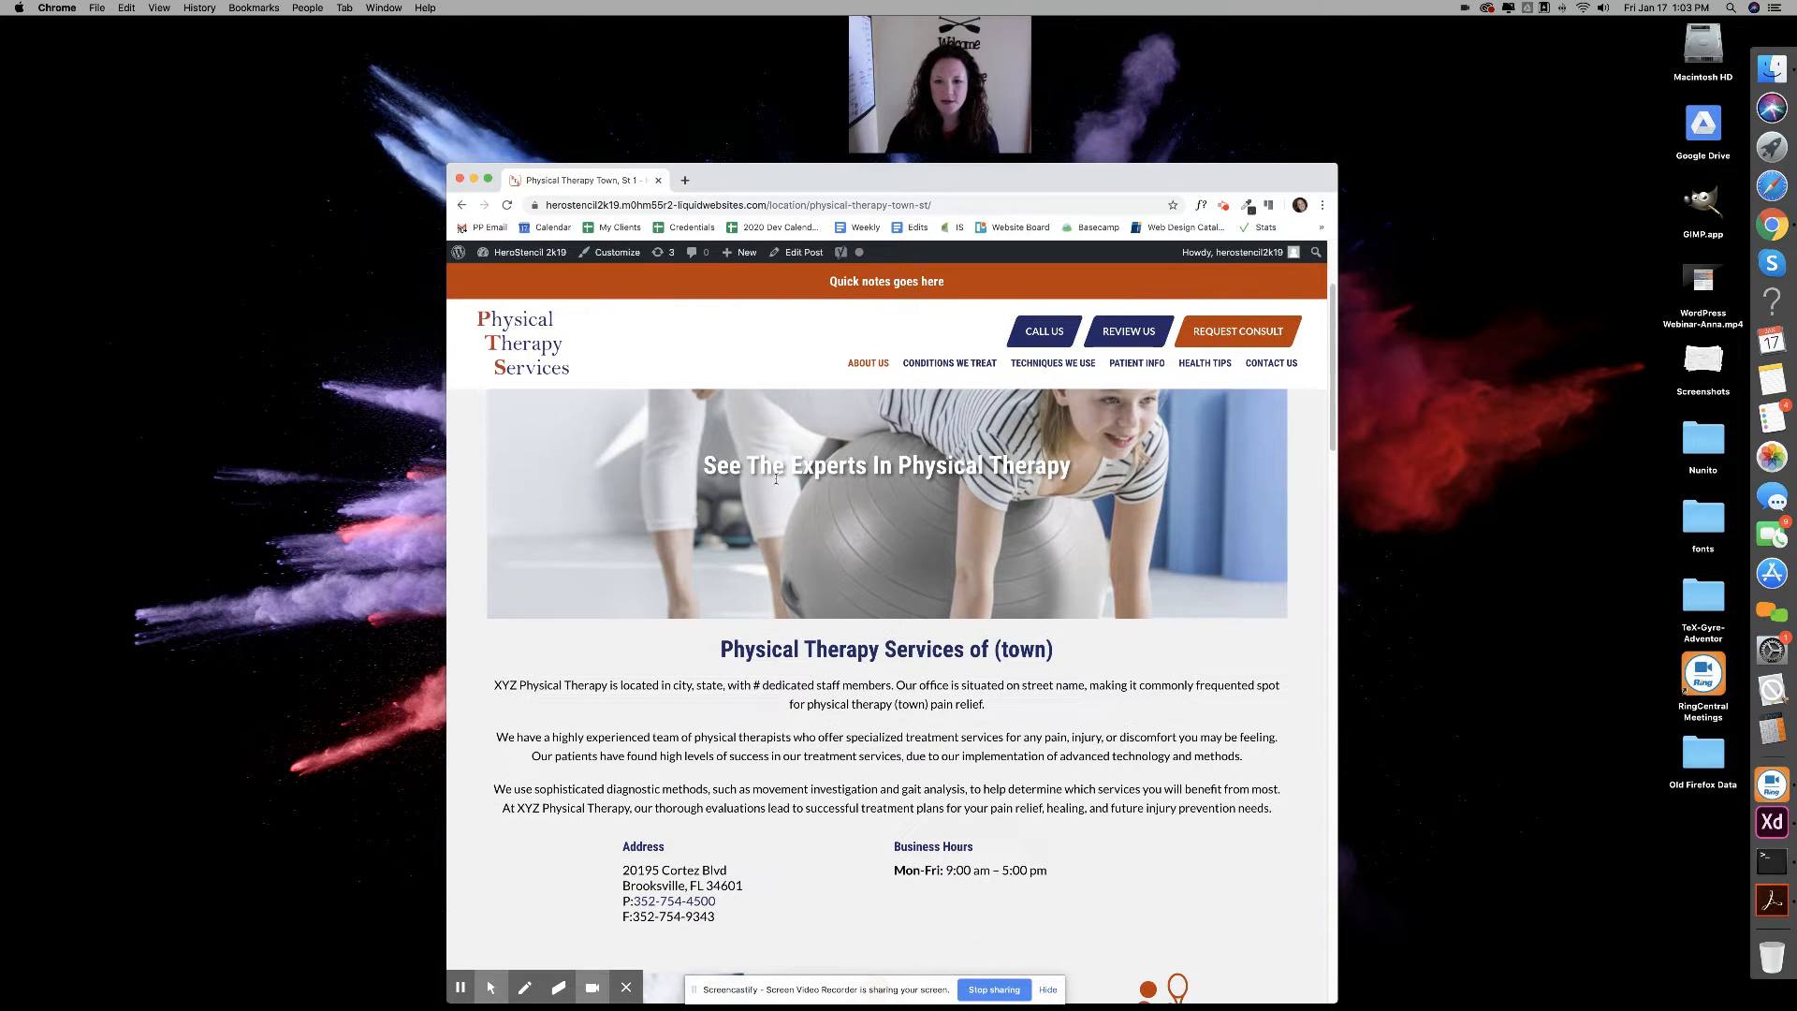
scroll(914, 480, "down", 2)
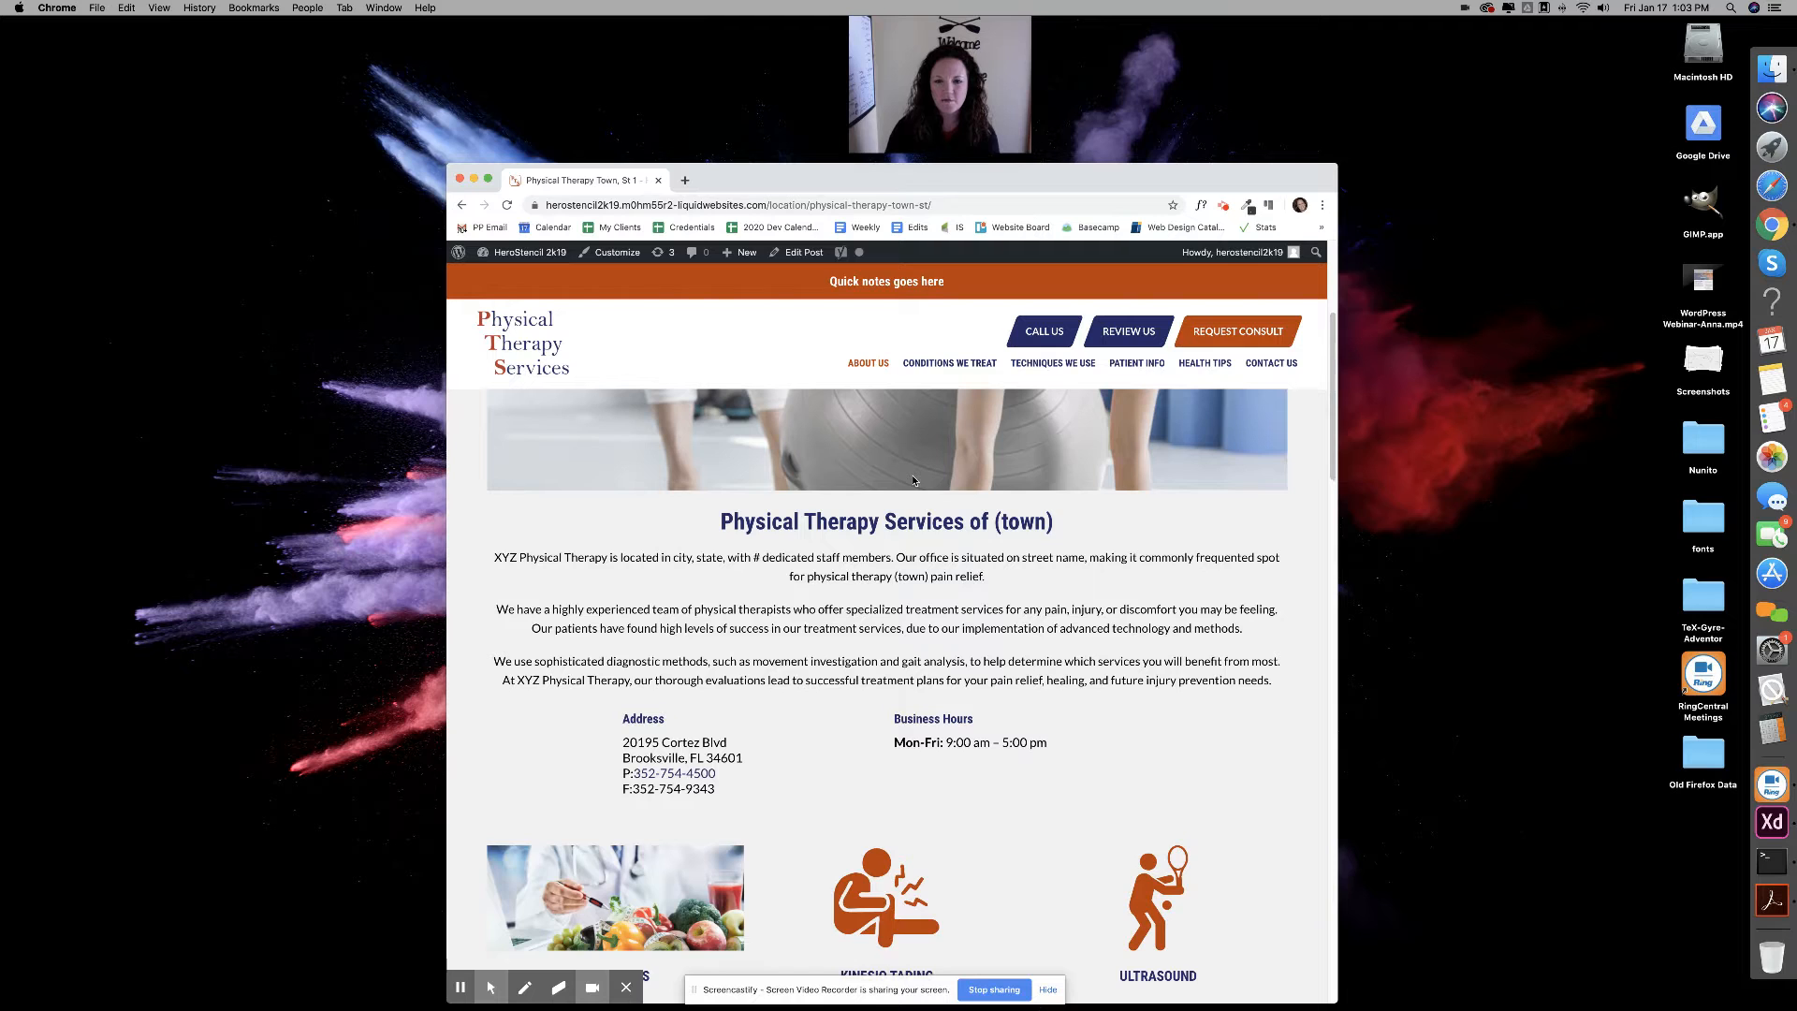
left_click_drag(719, 522, 1056, 521)
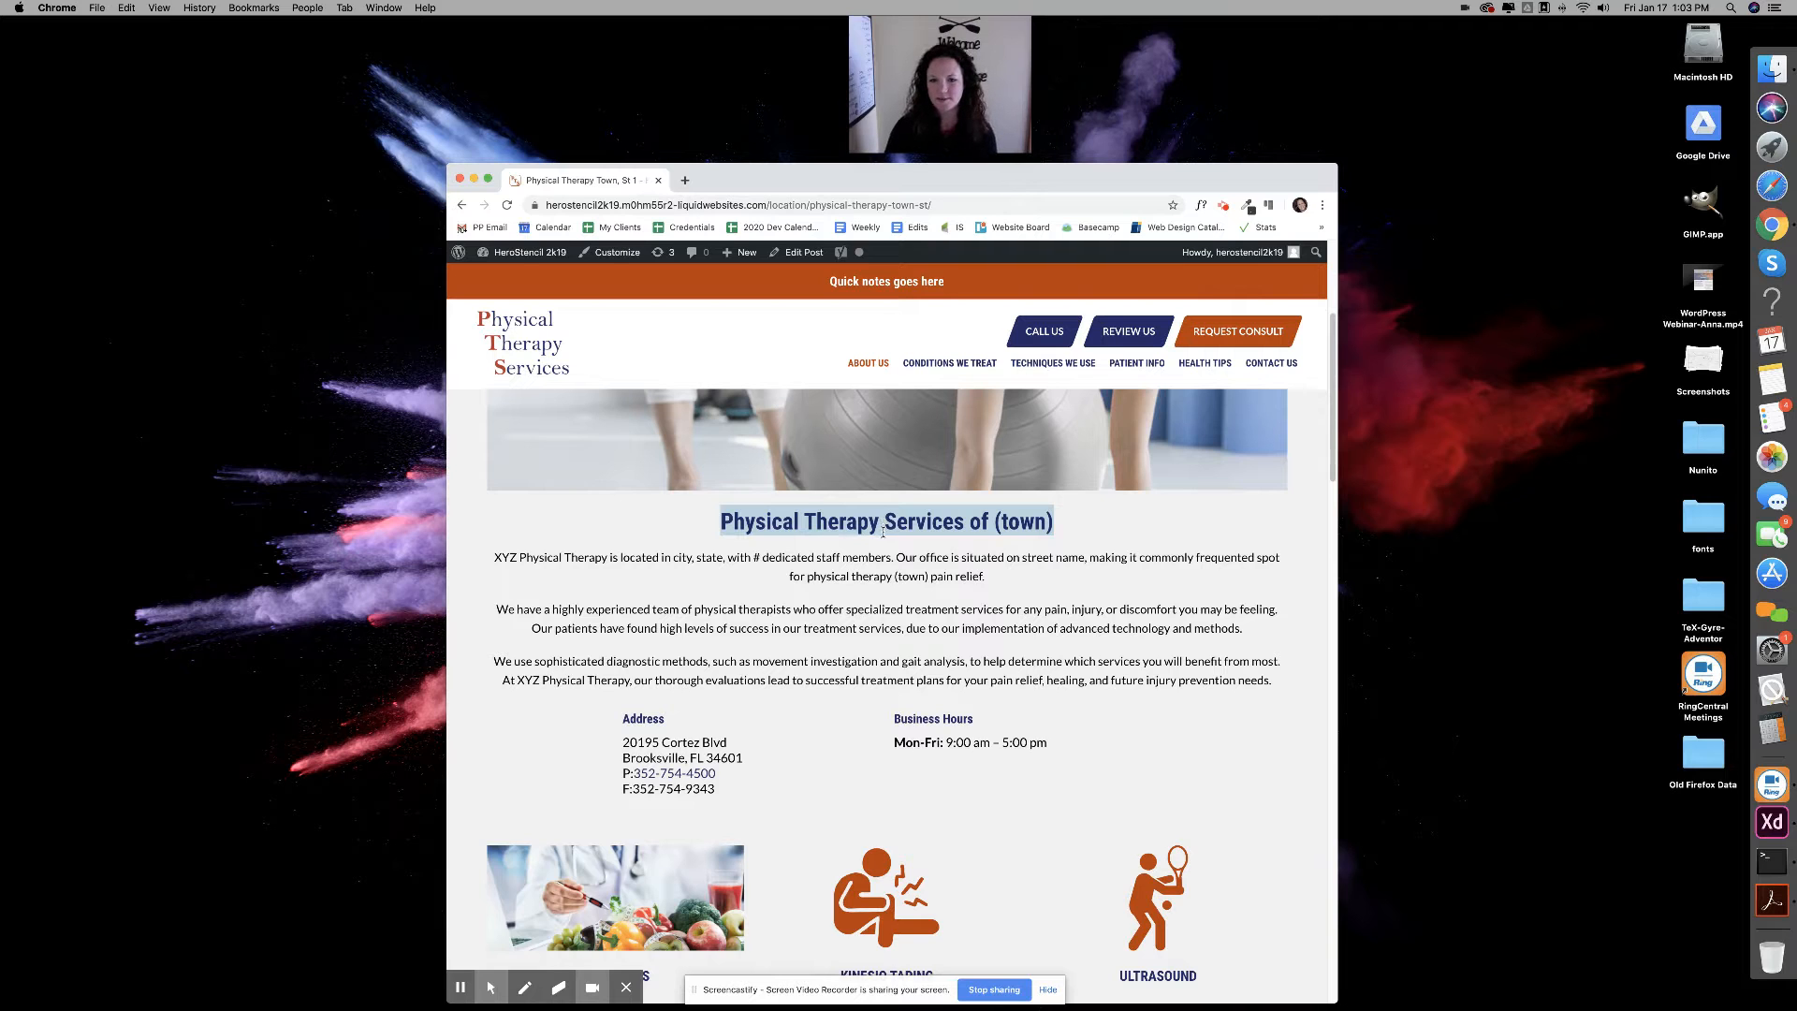
left_click_drag(568, 560, 752, 667)
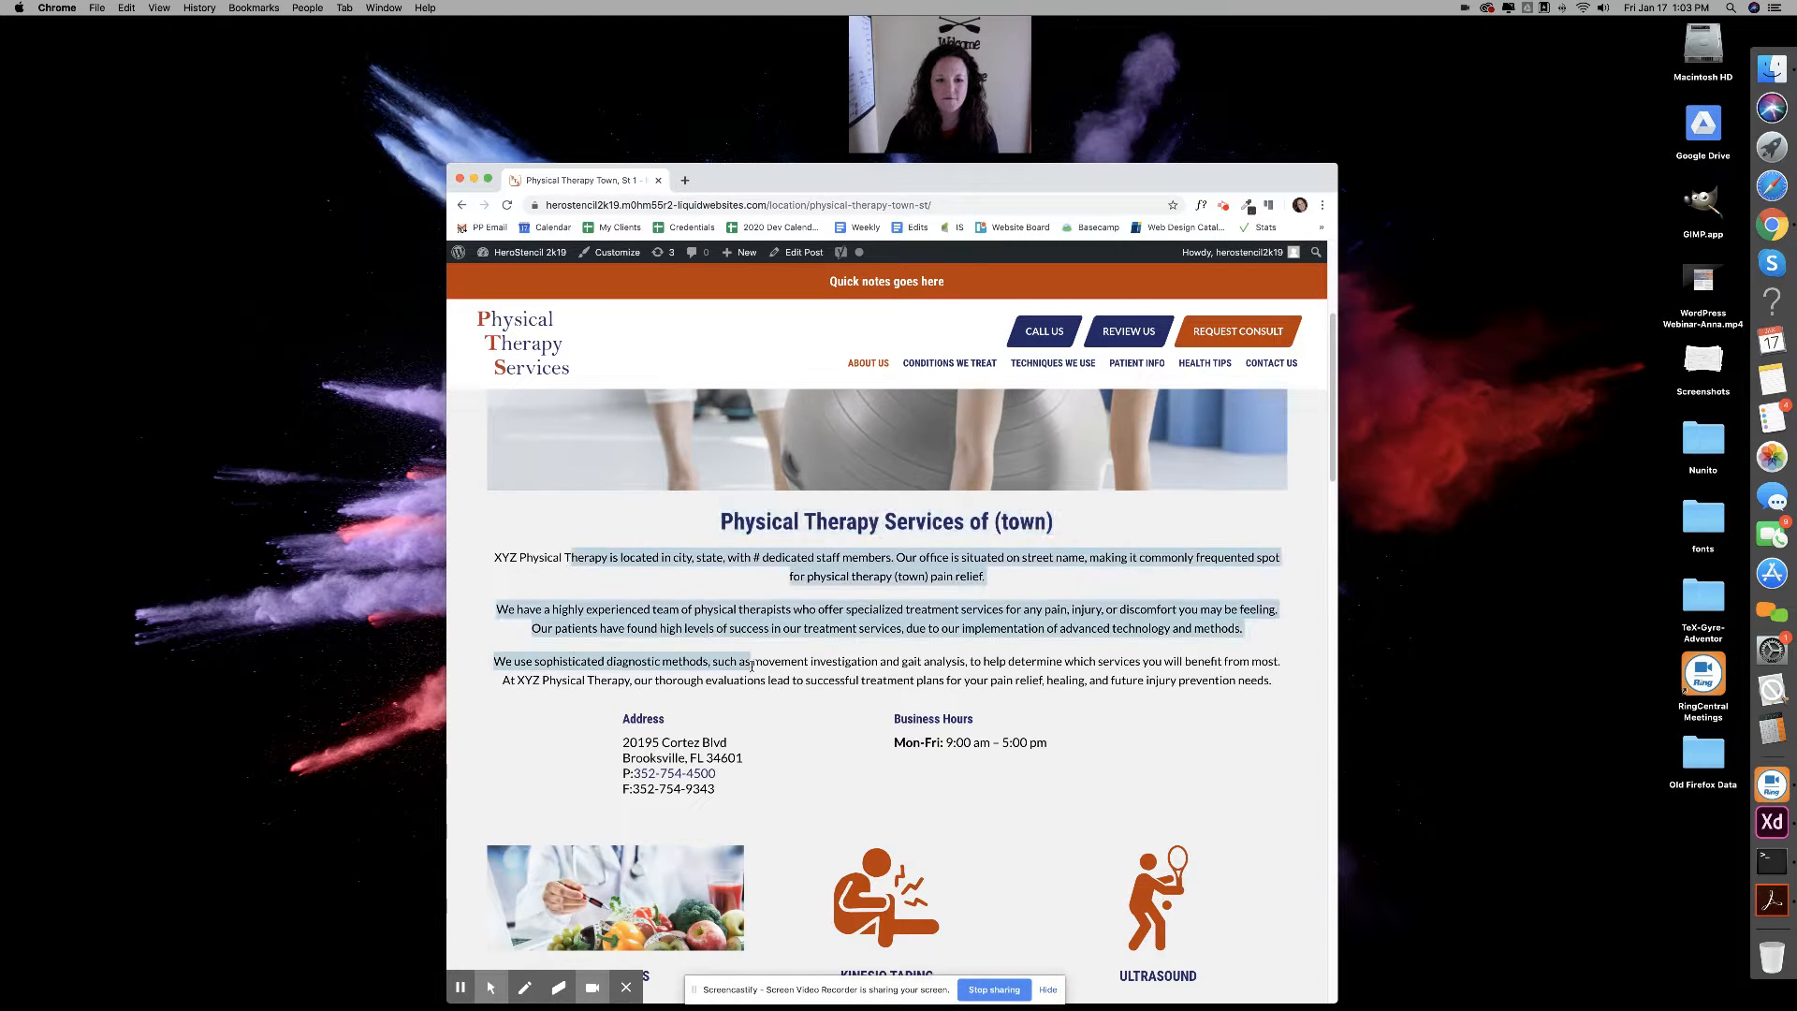
left_click_drag(643, 716, 715, 791)
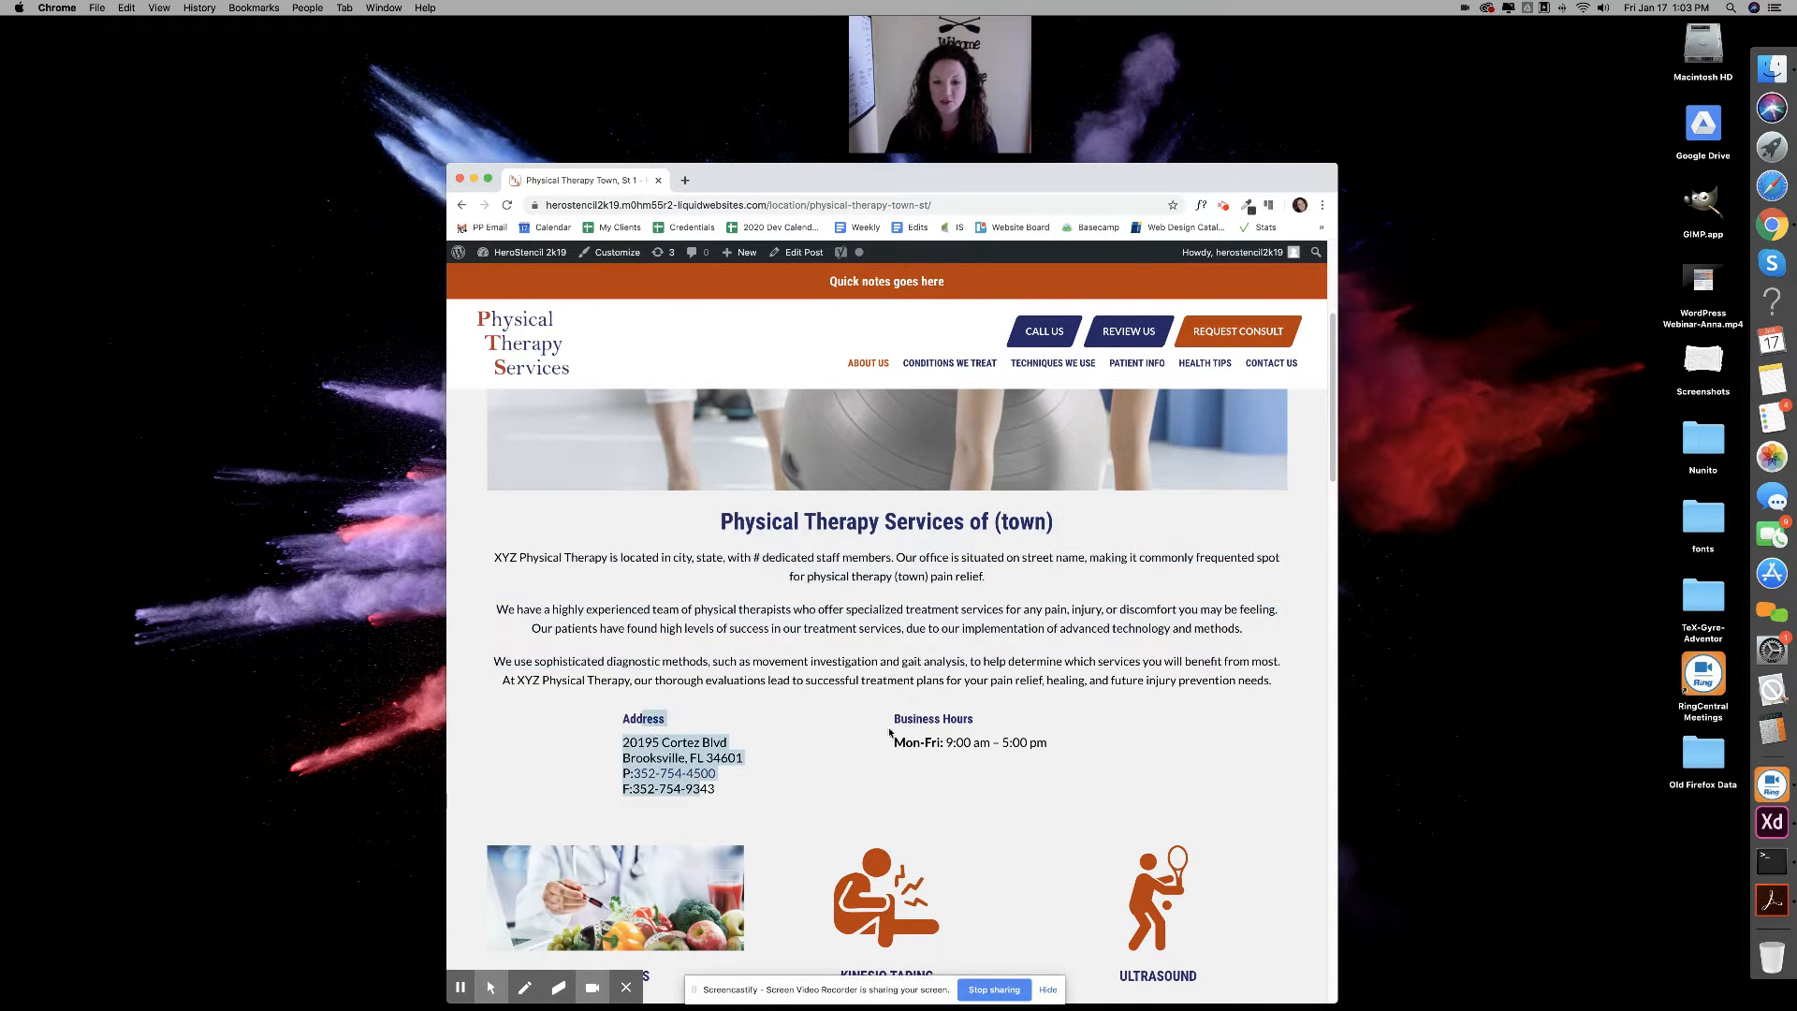
left_click_drag(894, 719, 920, 745)
Examine the location page's three service blurbs, the Physical Therapists team section and the pediatrics section
scroll(923, 648, "down", 5)
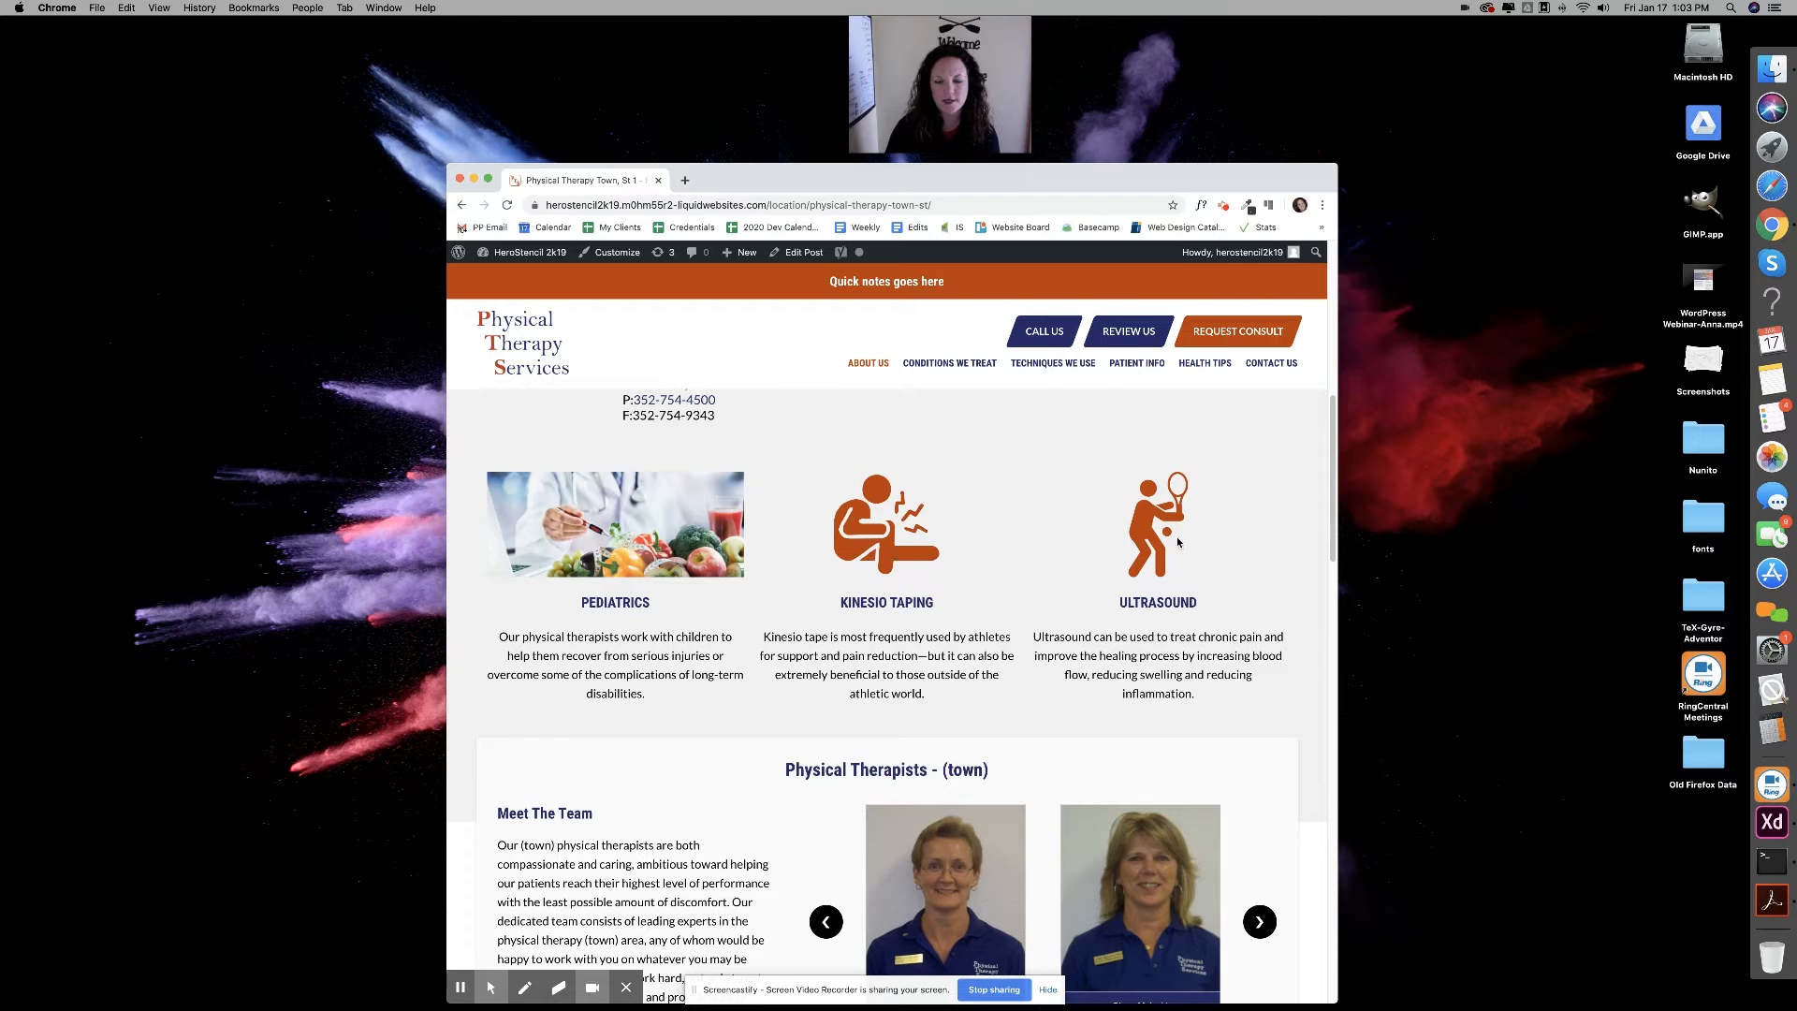
scroll(851, 508, "down", 2)
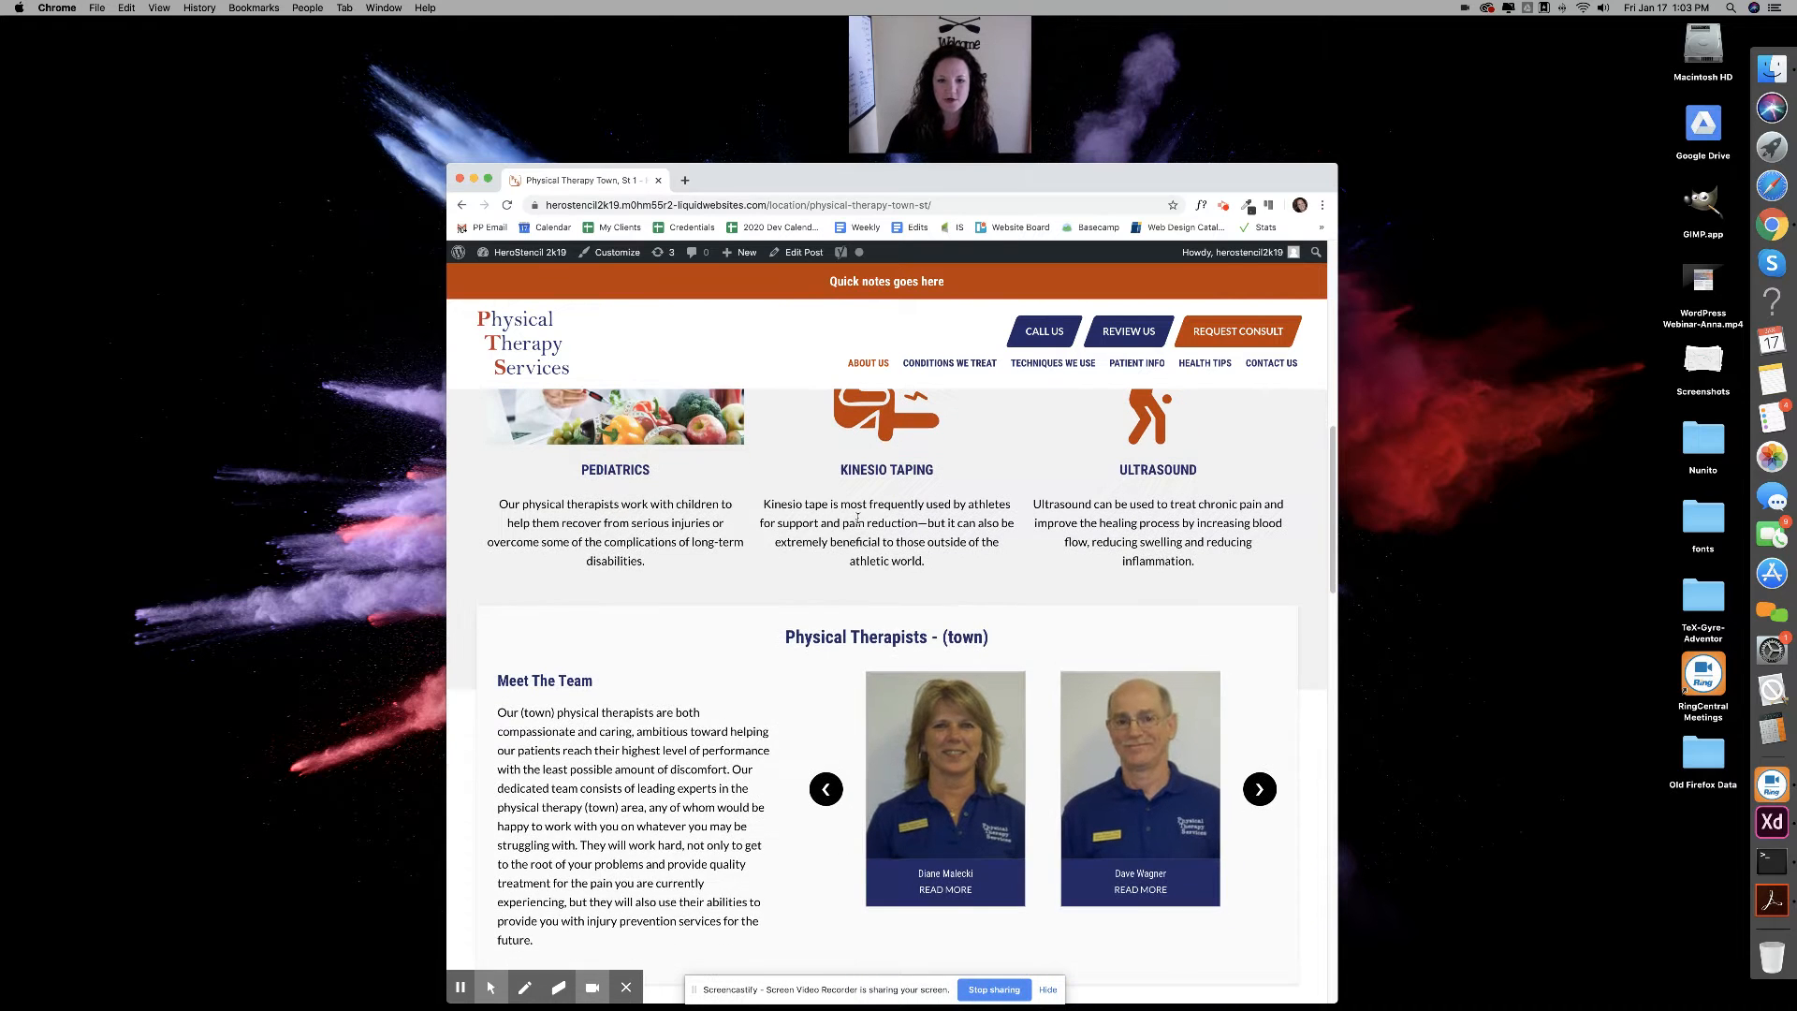
scroll(847, 510, "up", 1)
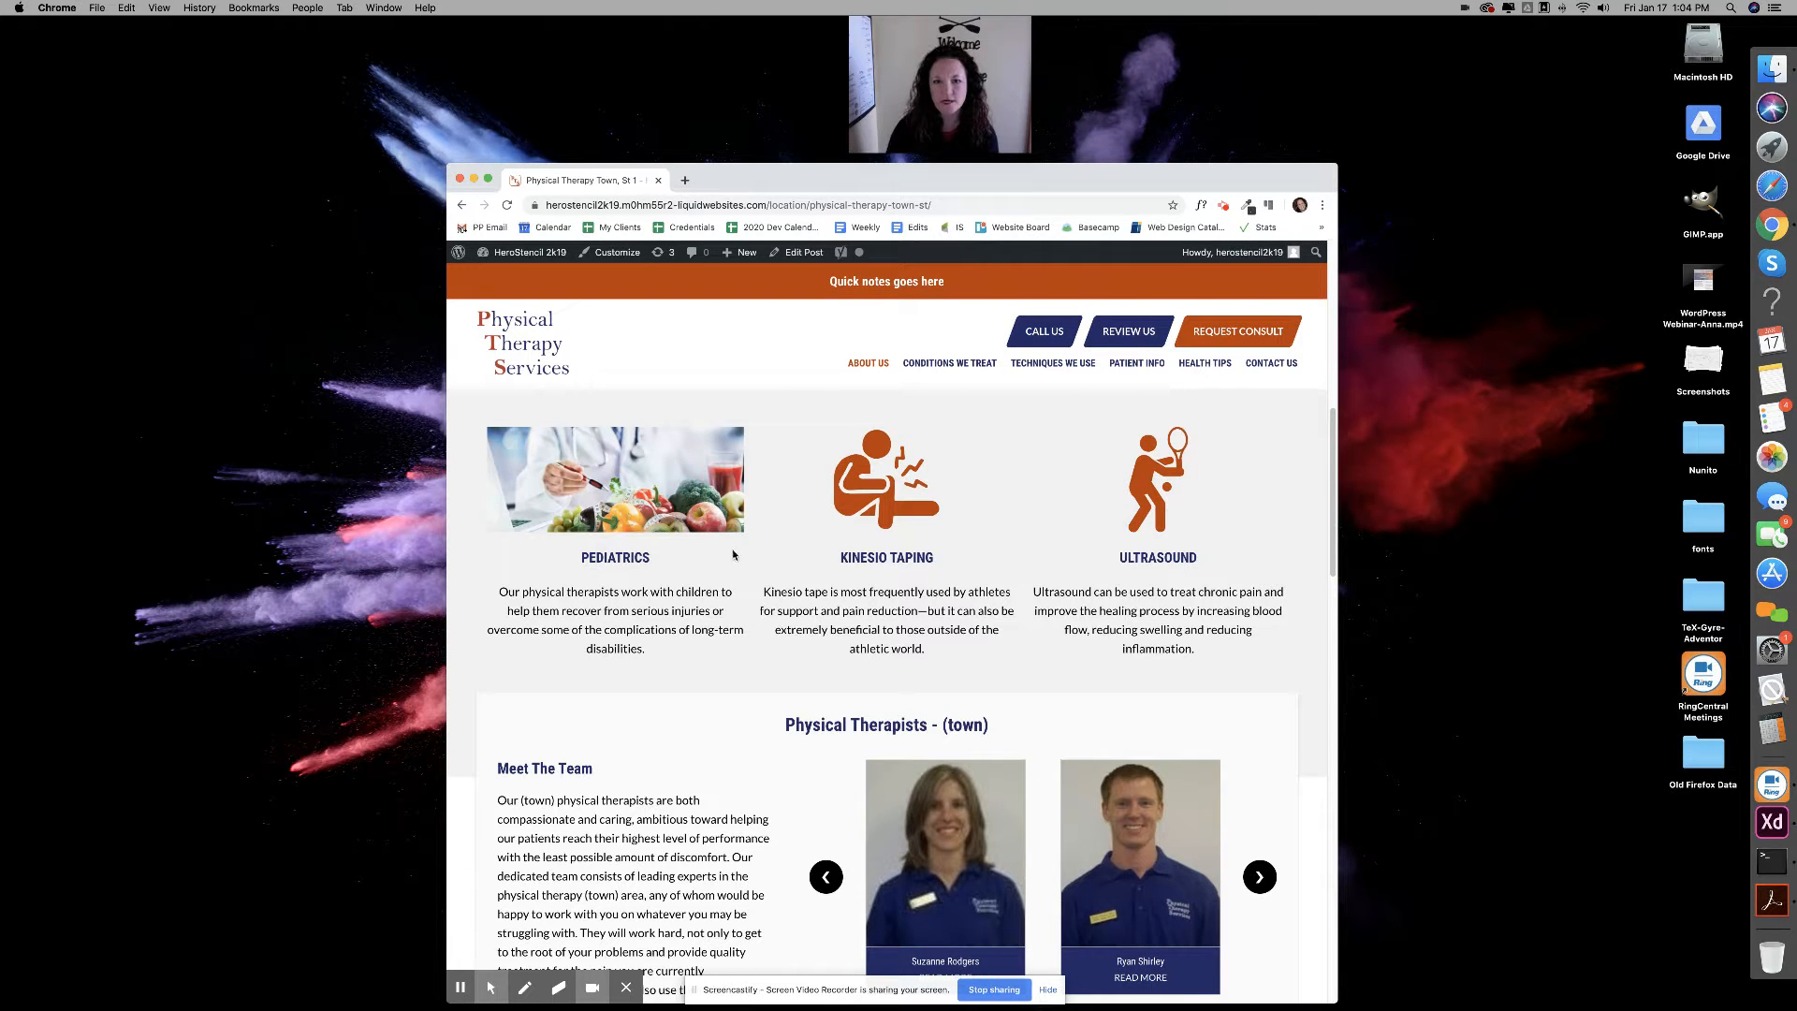
scroll(734, 555, "down", 1)
scroll(733, 555, "down", 5)
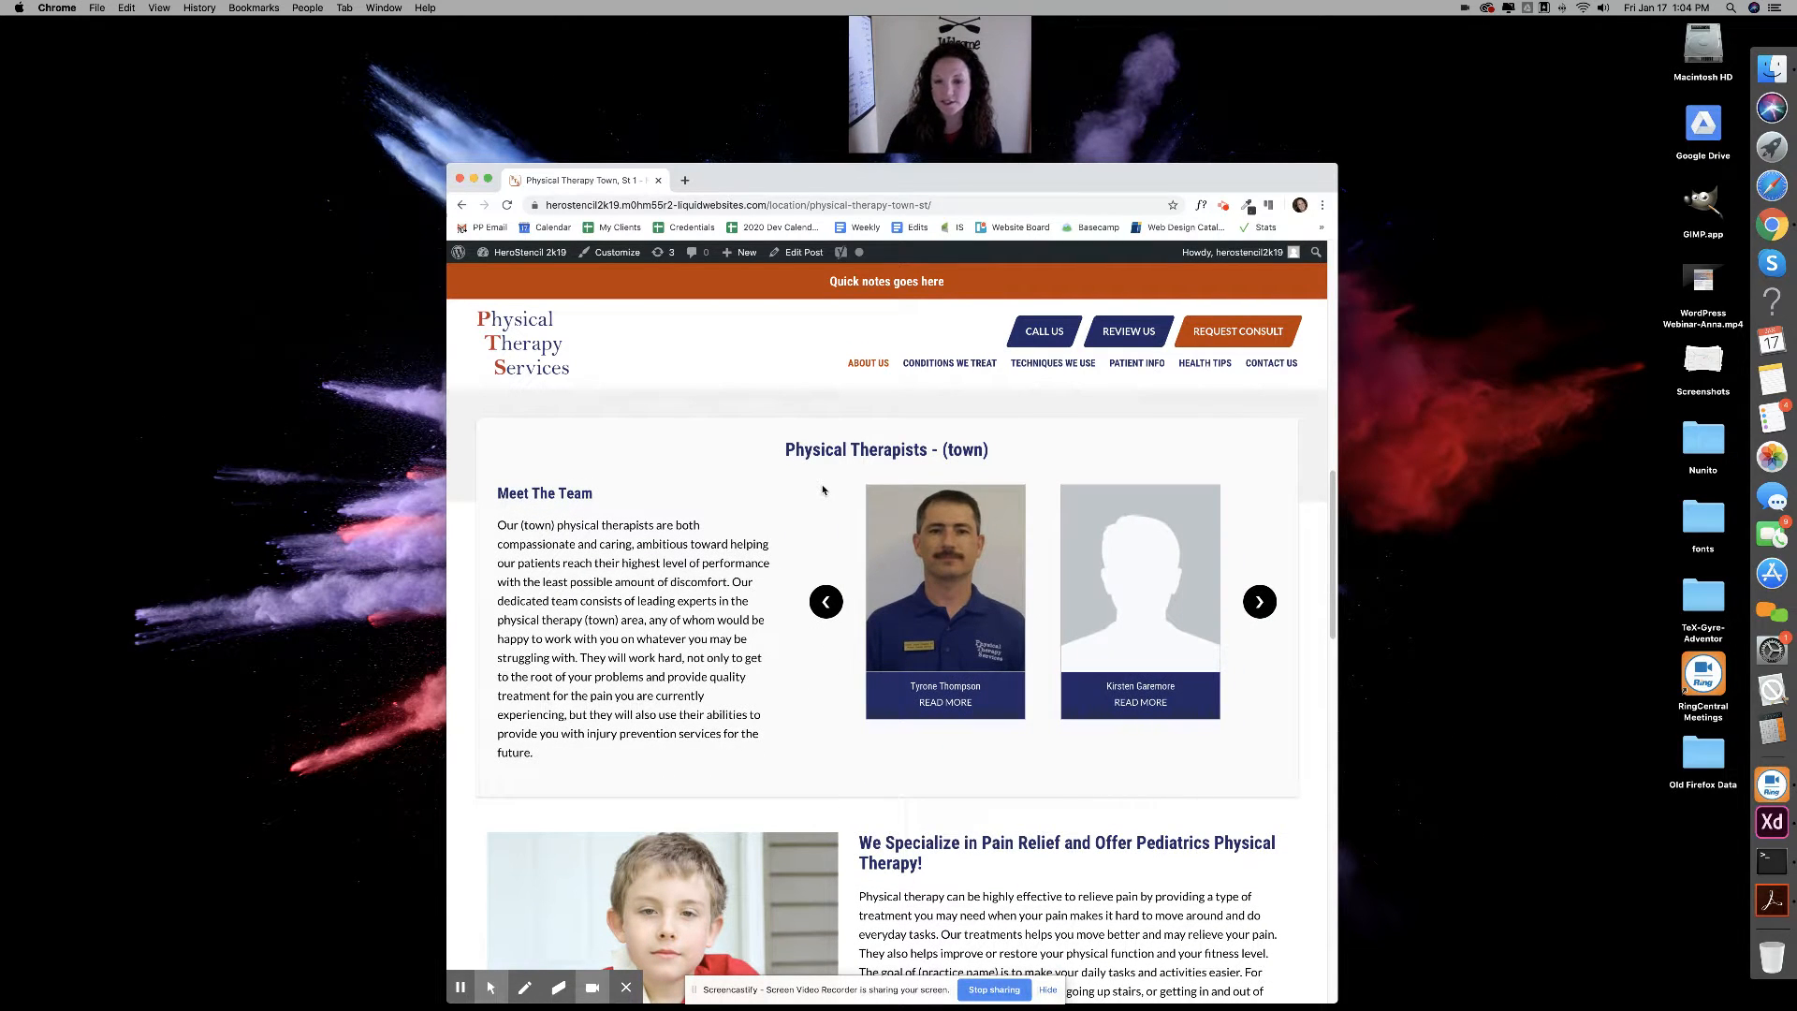
left_click_drag(784, 450, 994, 447)
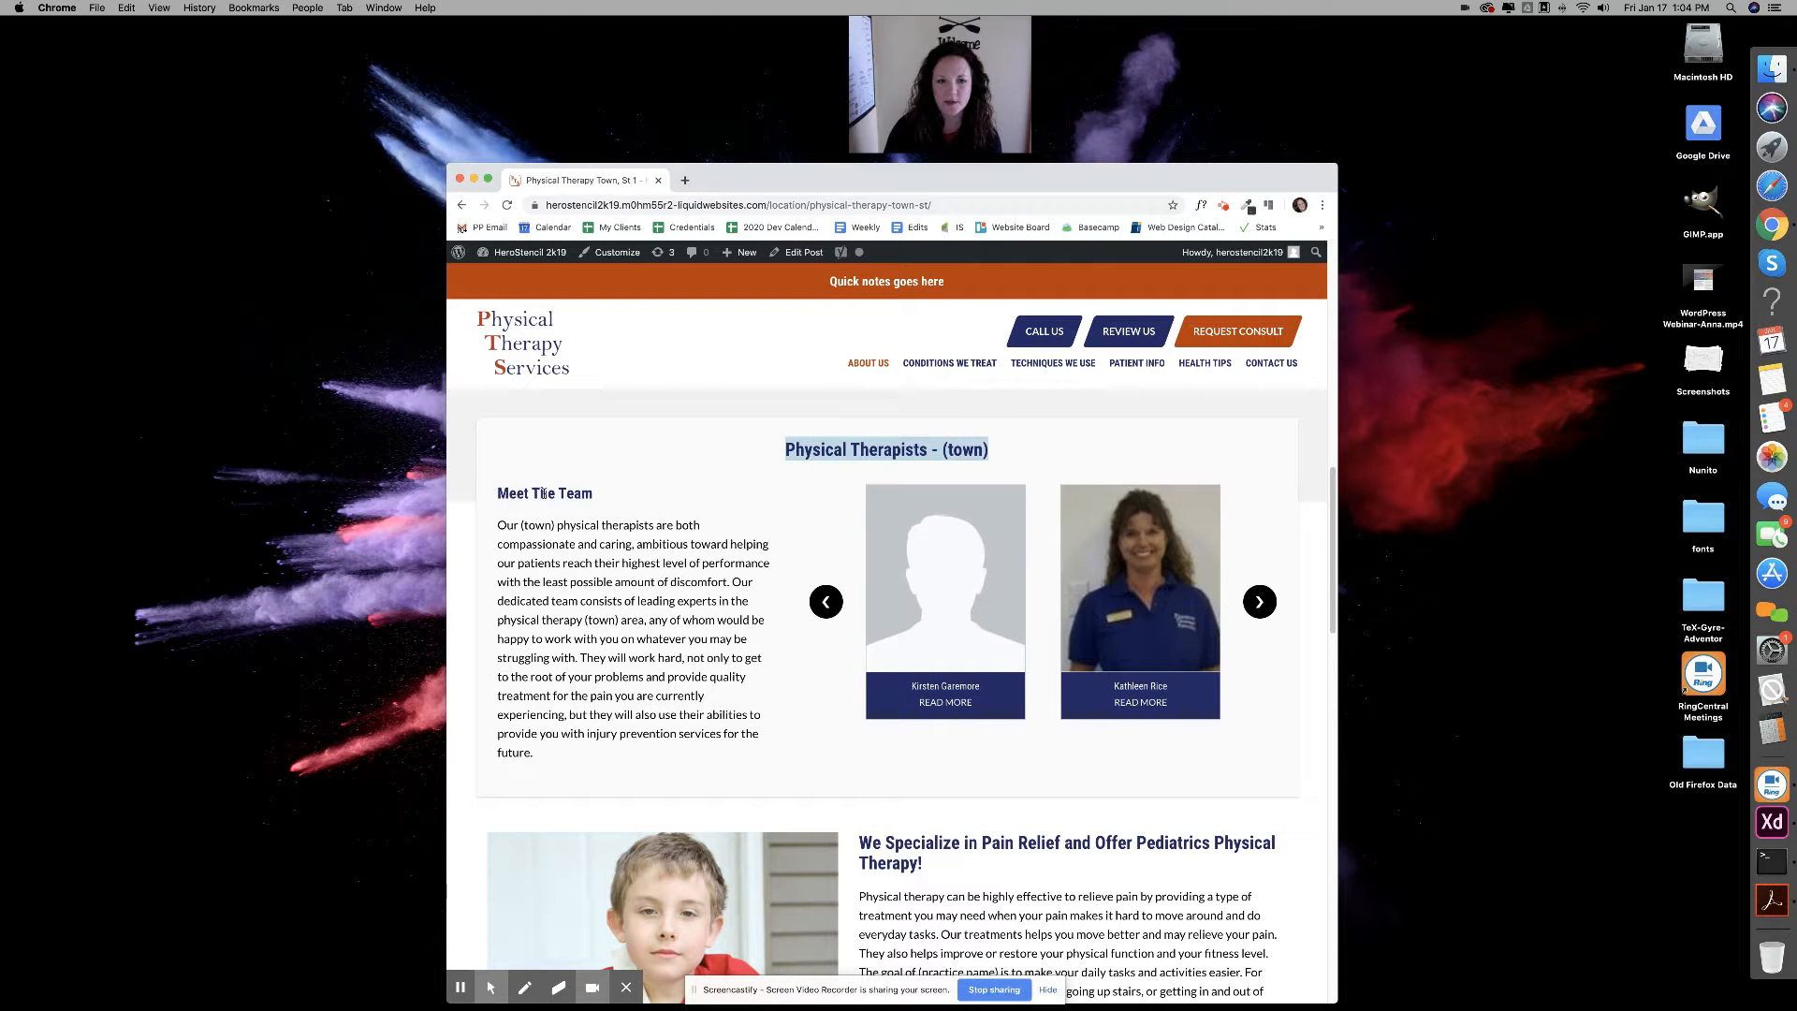
scroll(574, 565, "down", 3)
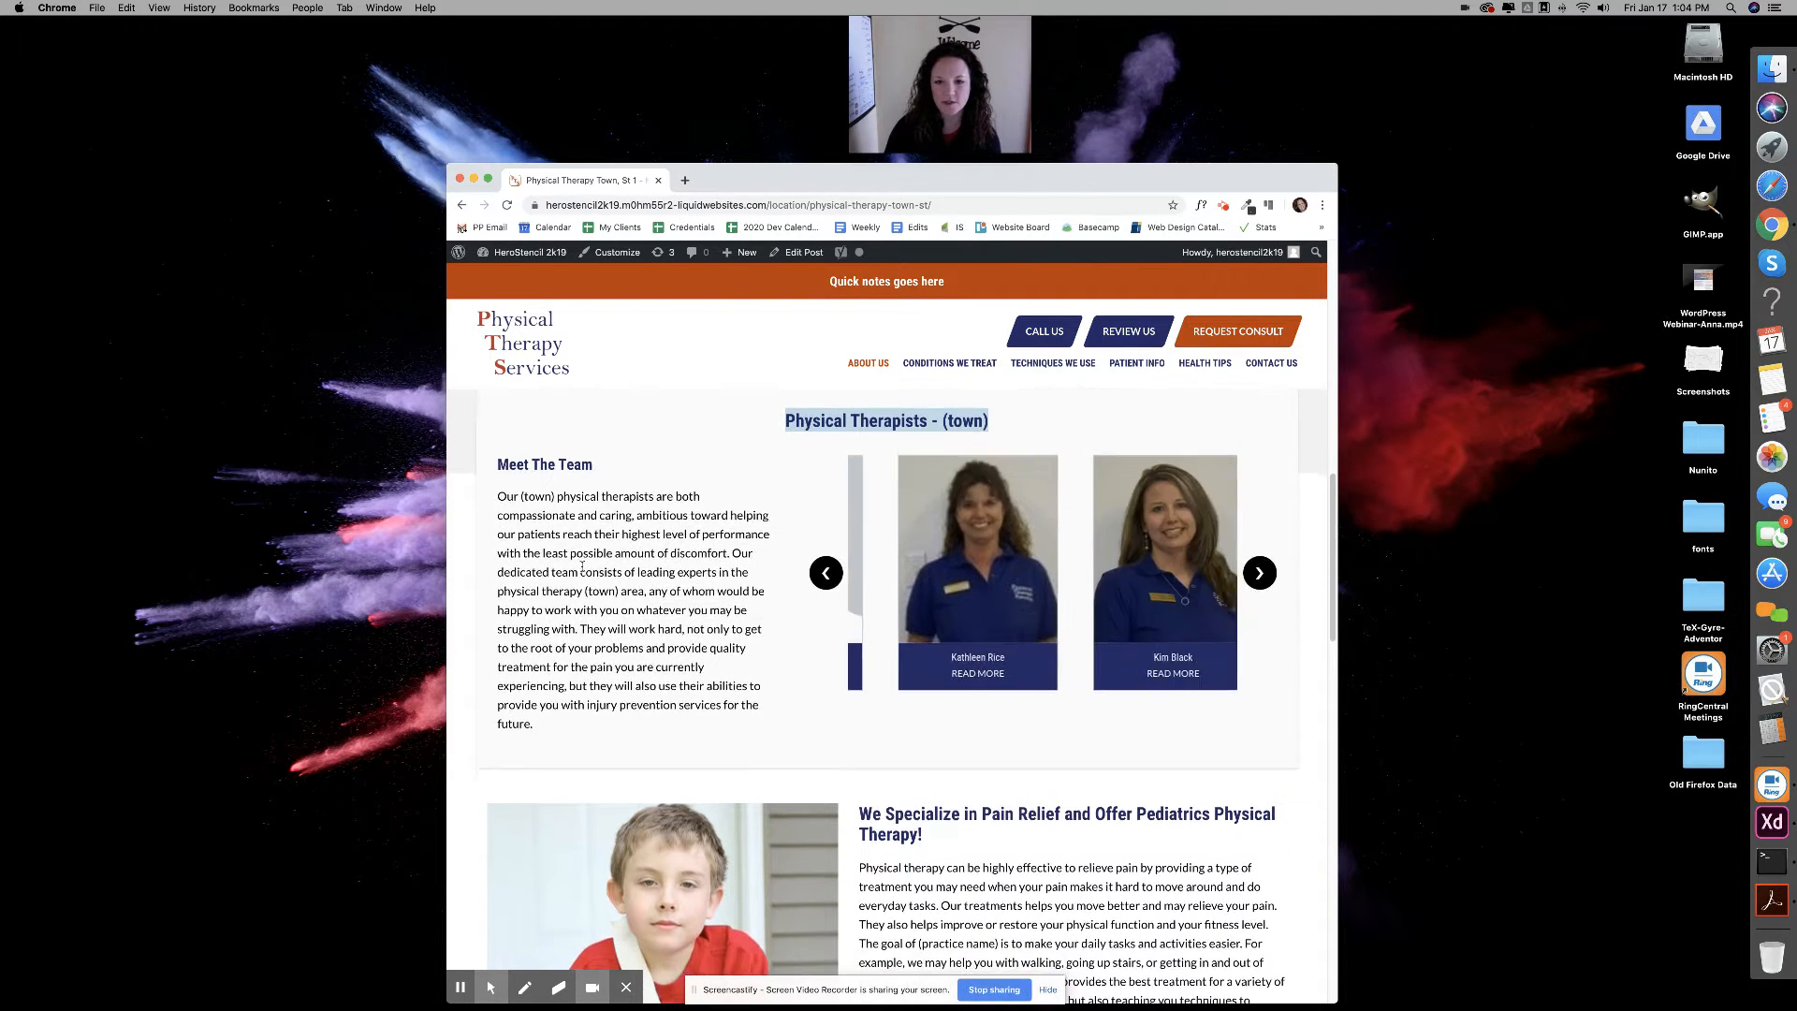
scroll(977, 529, "down", 8)
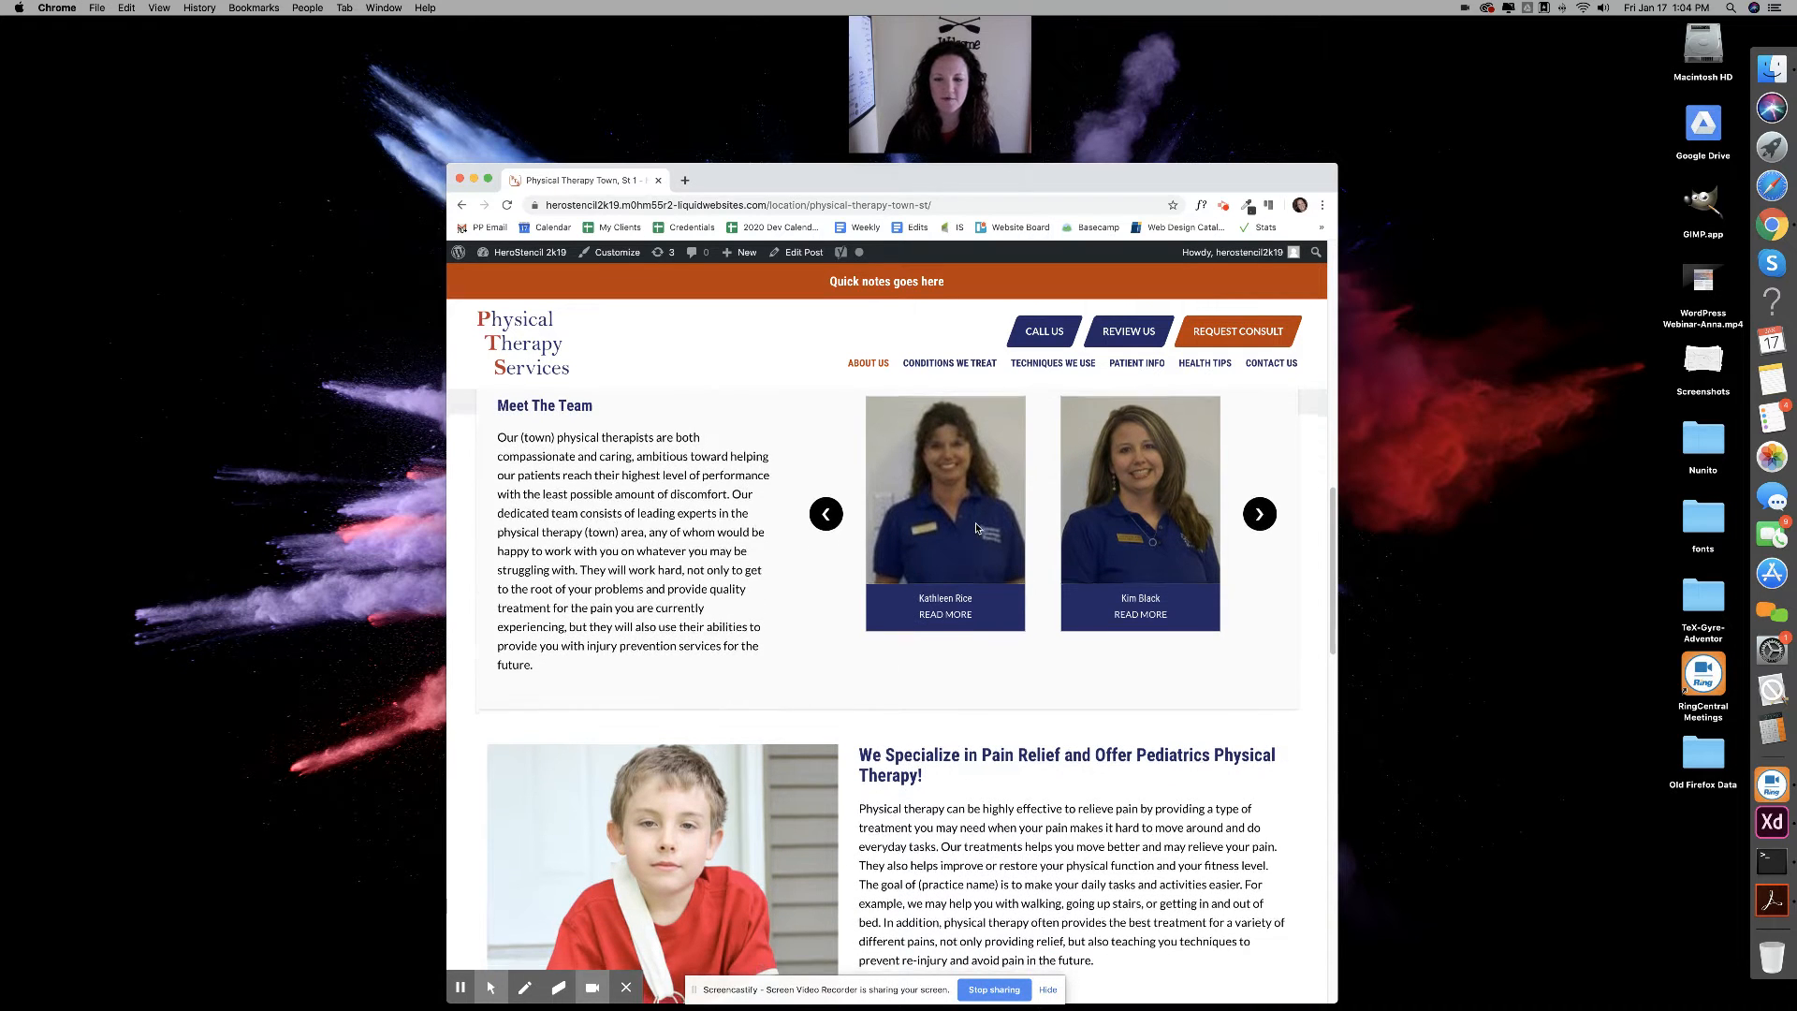
scroll(976, 528, "down", 1)
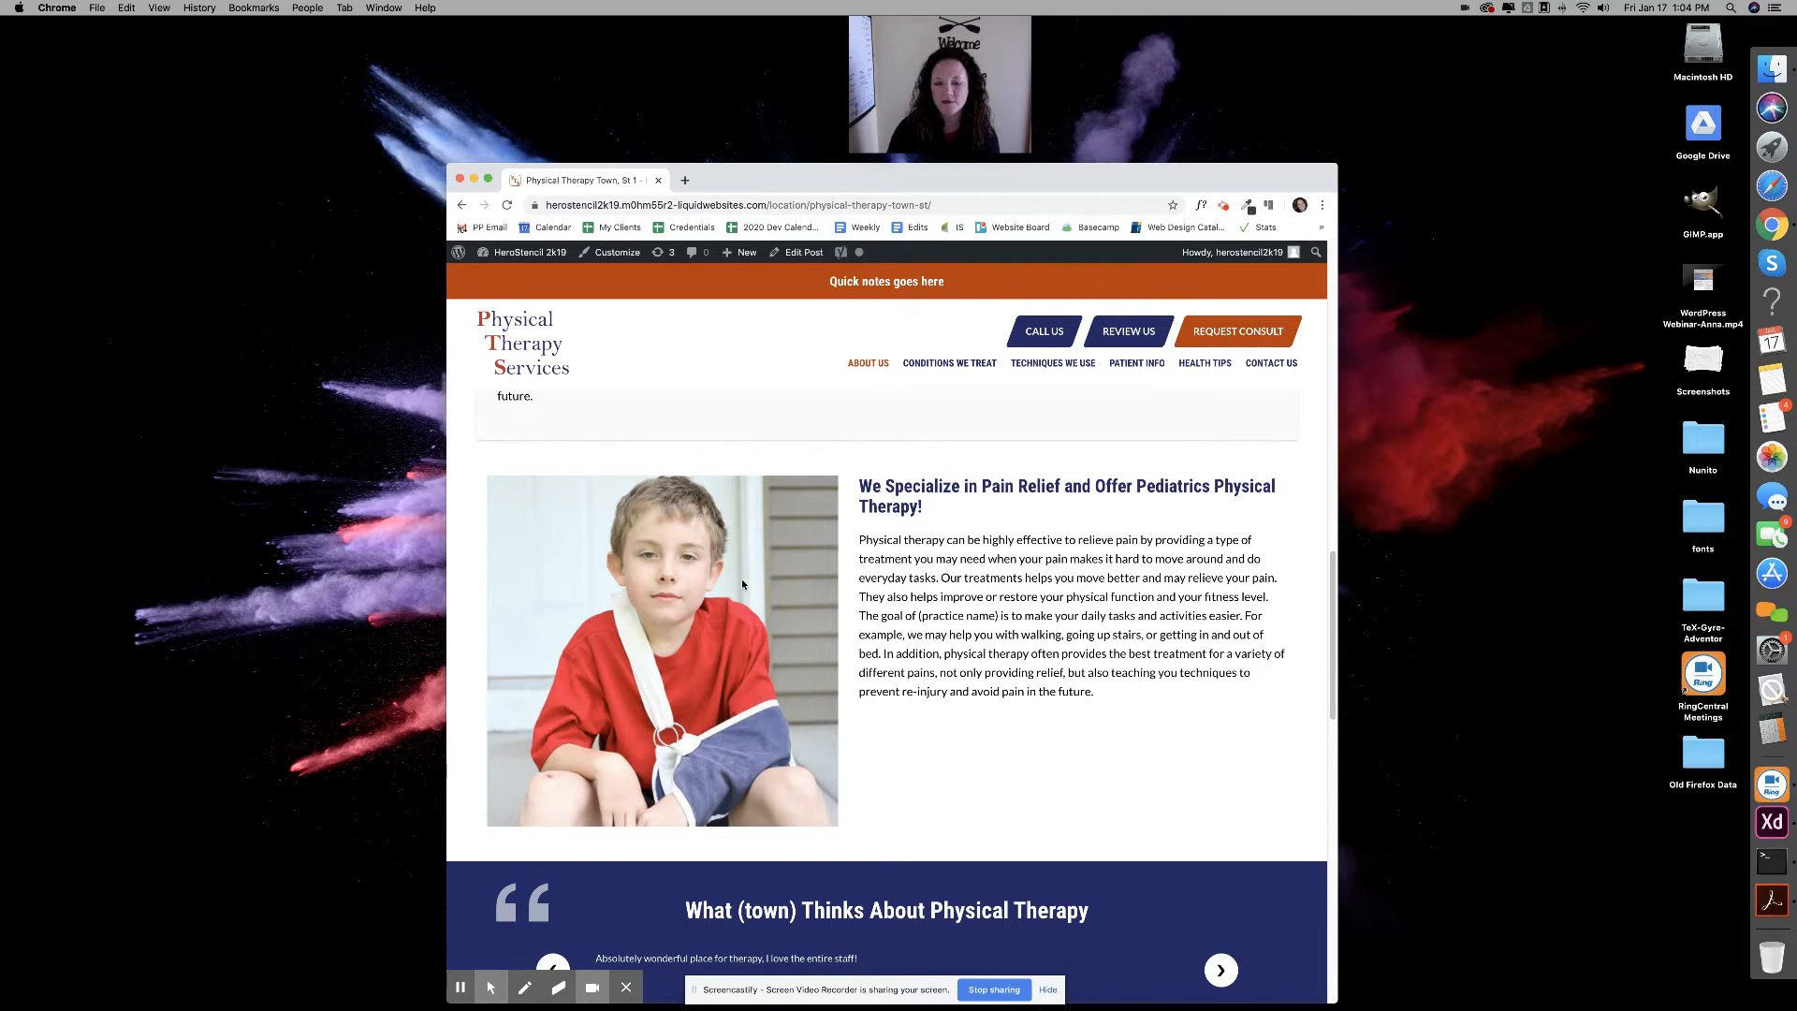
Examine the location page's testimonials, the blank section beneath them, the consult request area and the footer
scroll(944, 557, "down", 5)
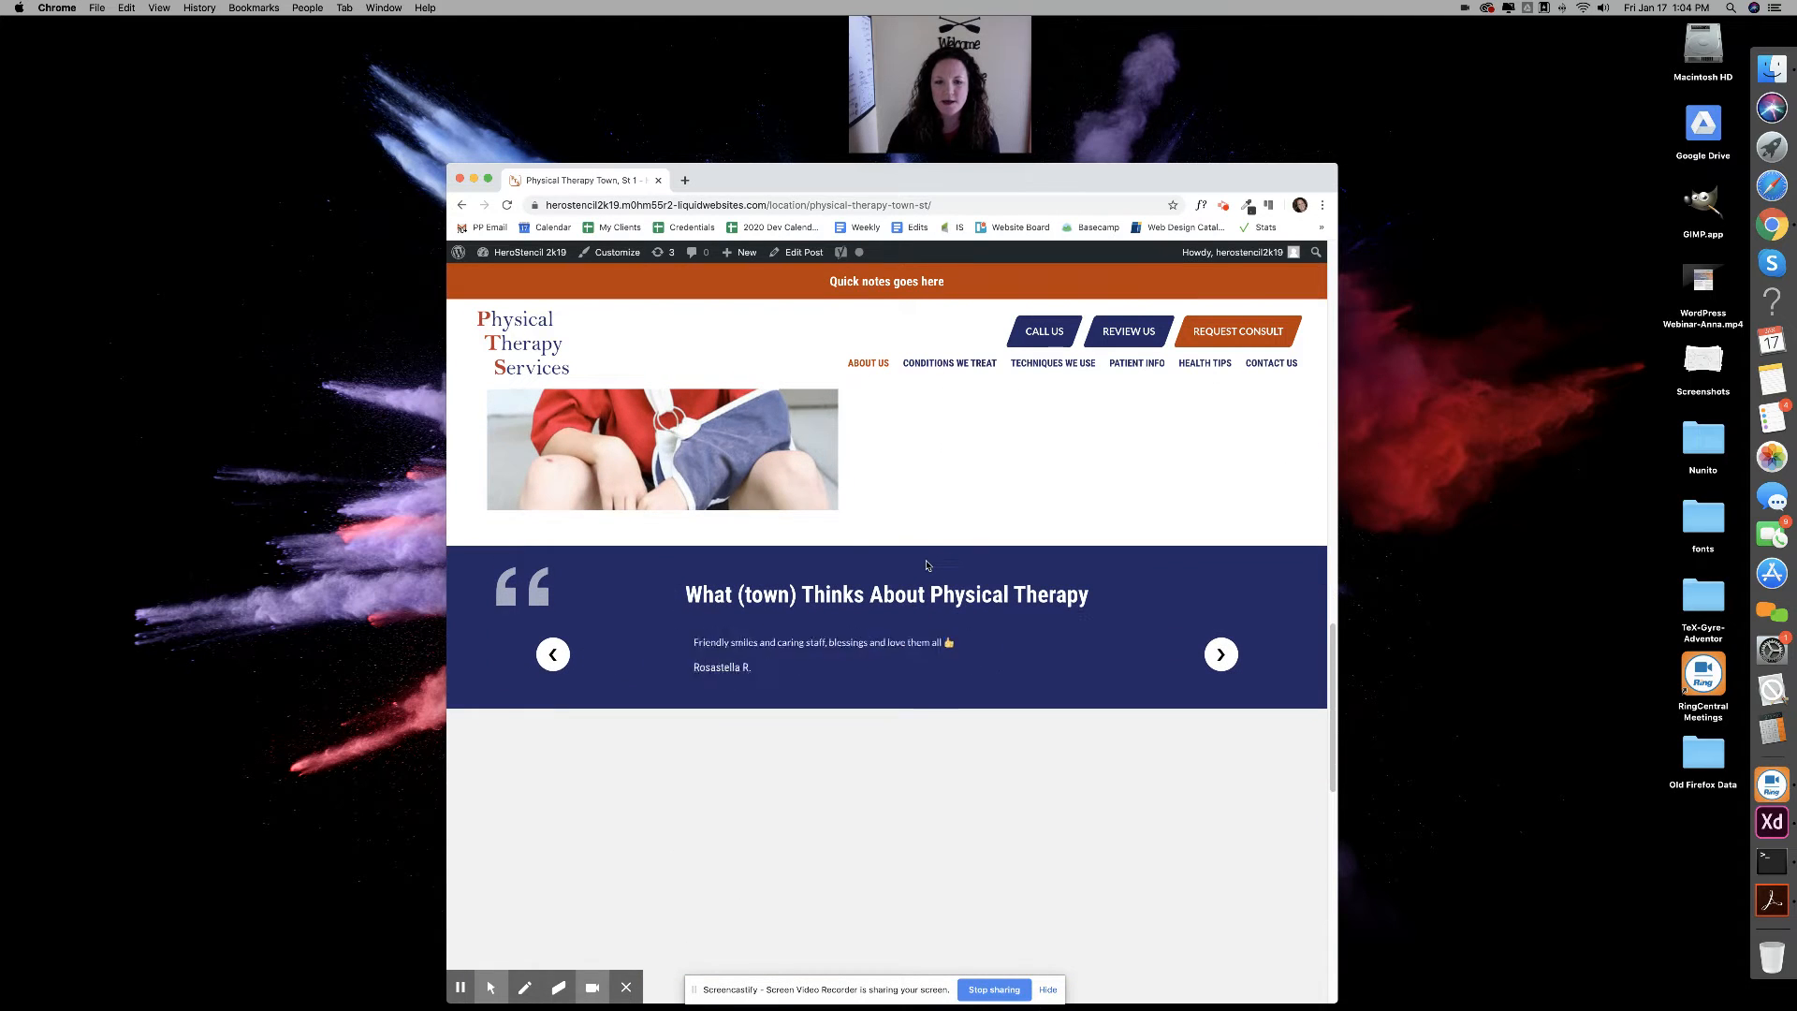
scroll(927, 565, "down", 2)
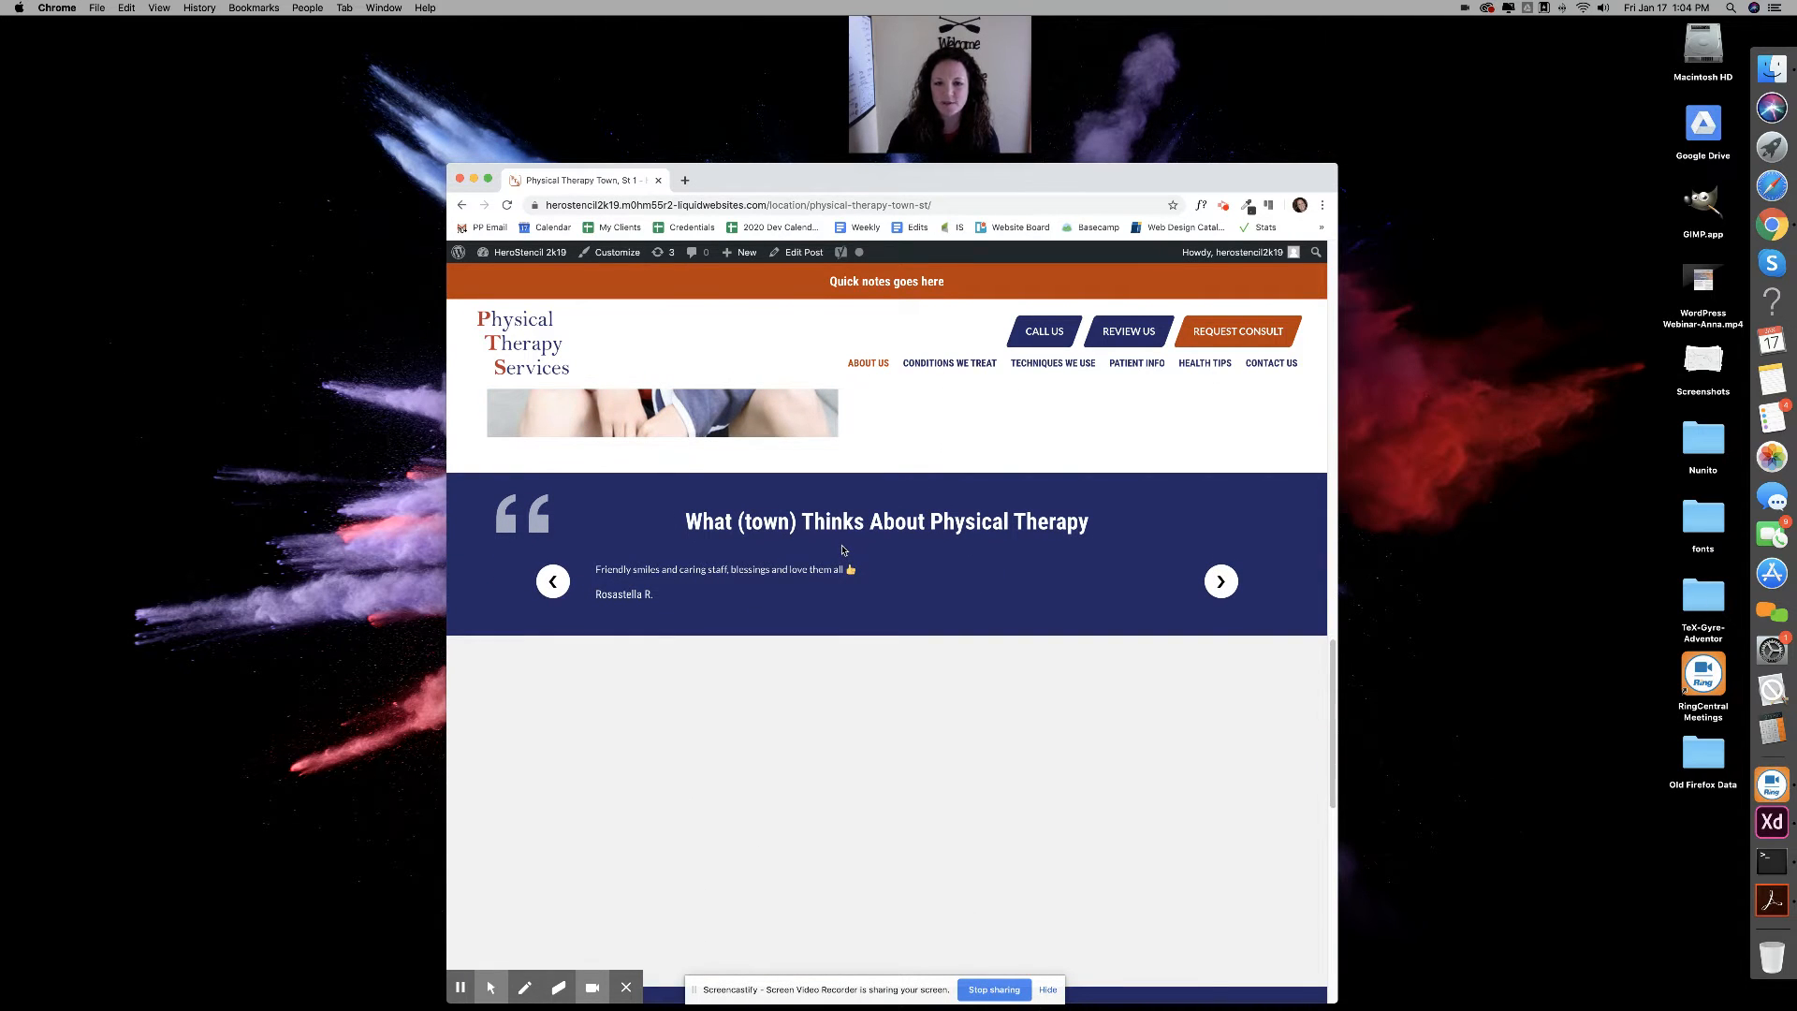
scroll(844, 550, "down", 8)
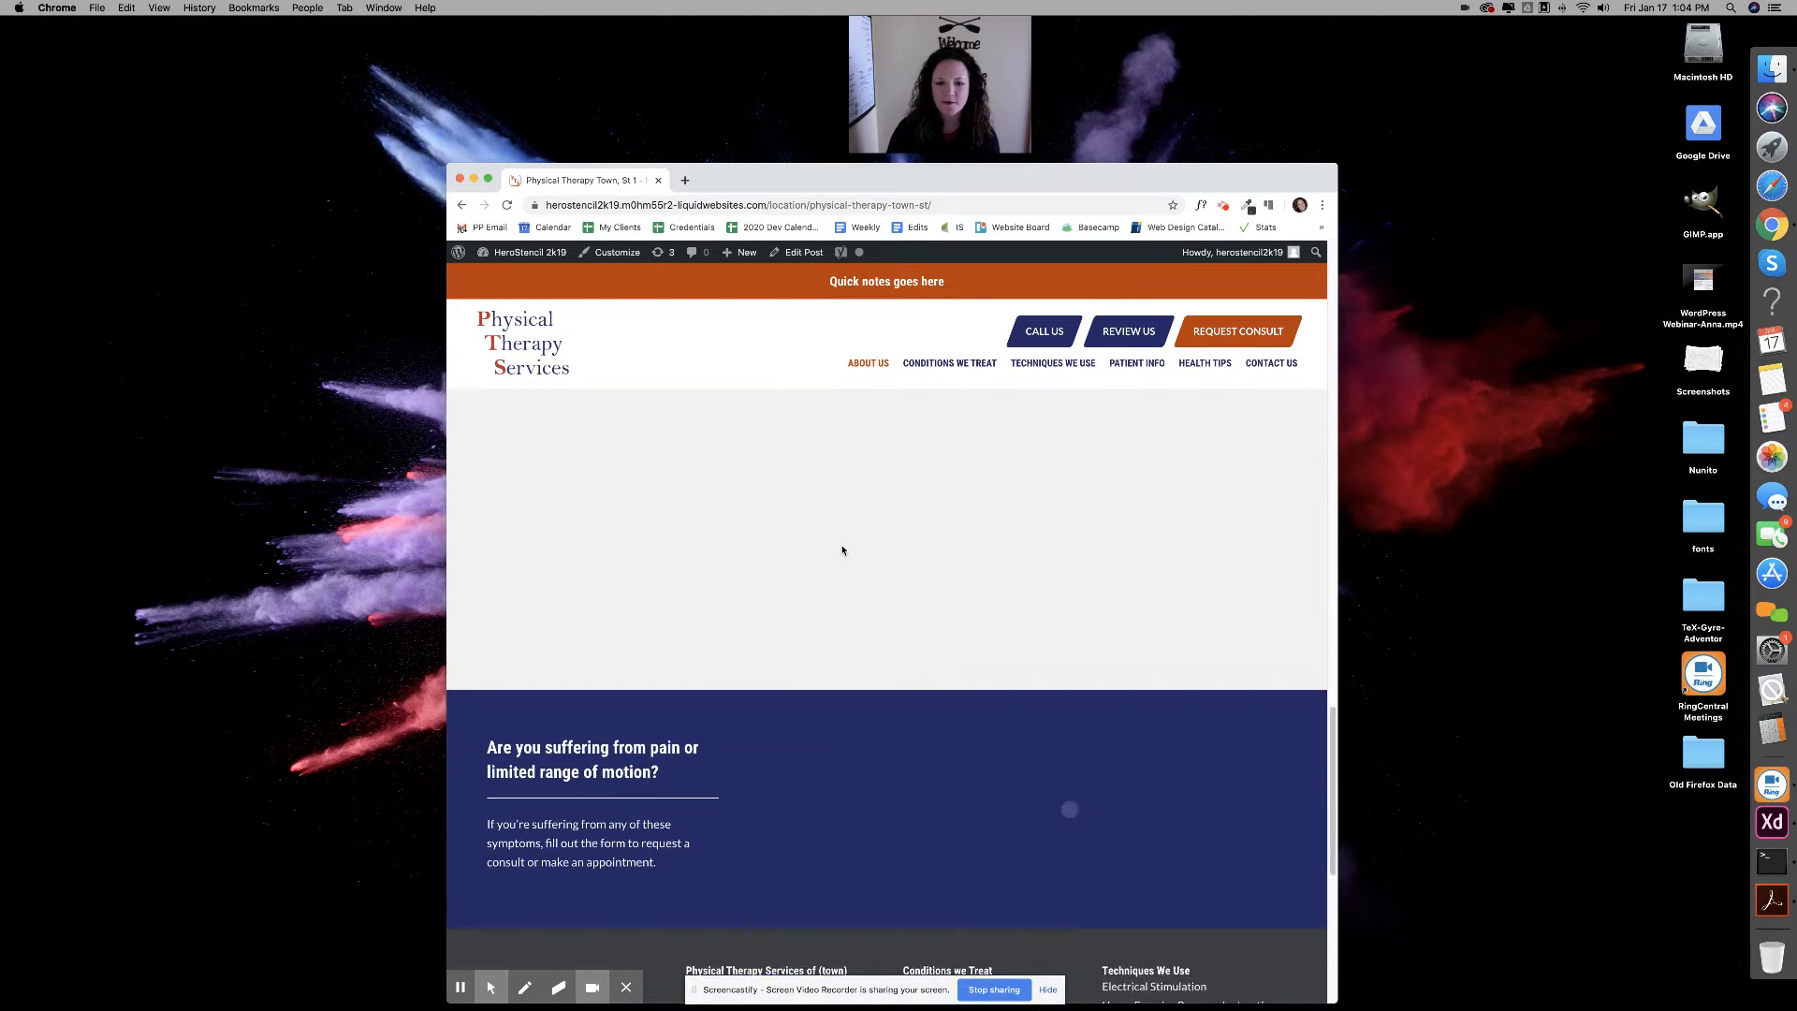
scroll(871, 538, "up", 3)
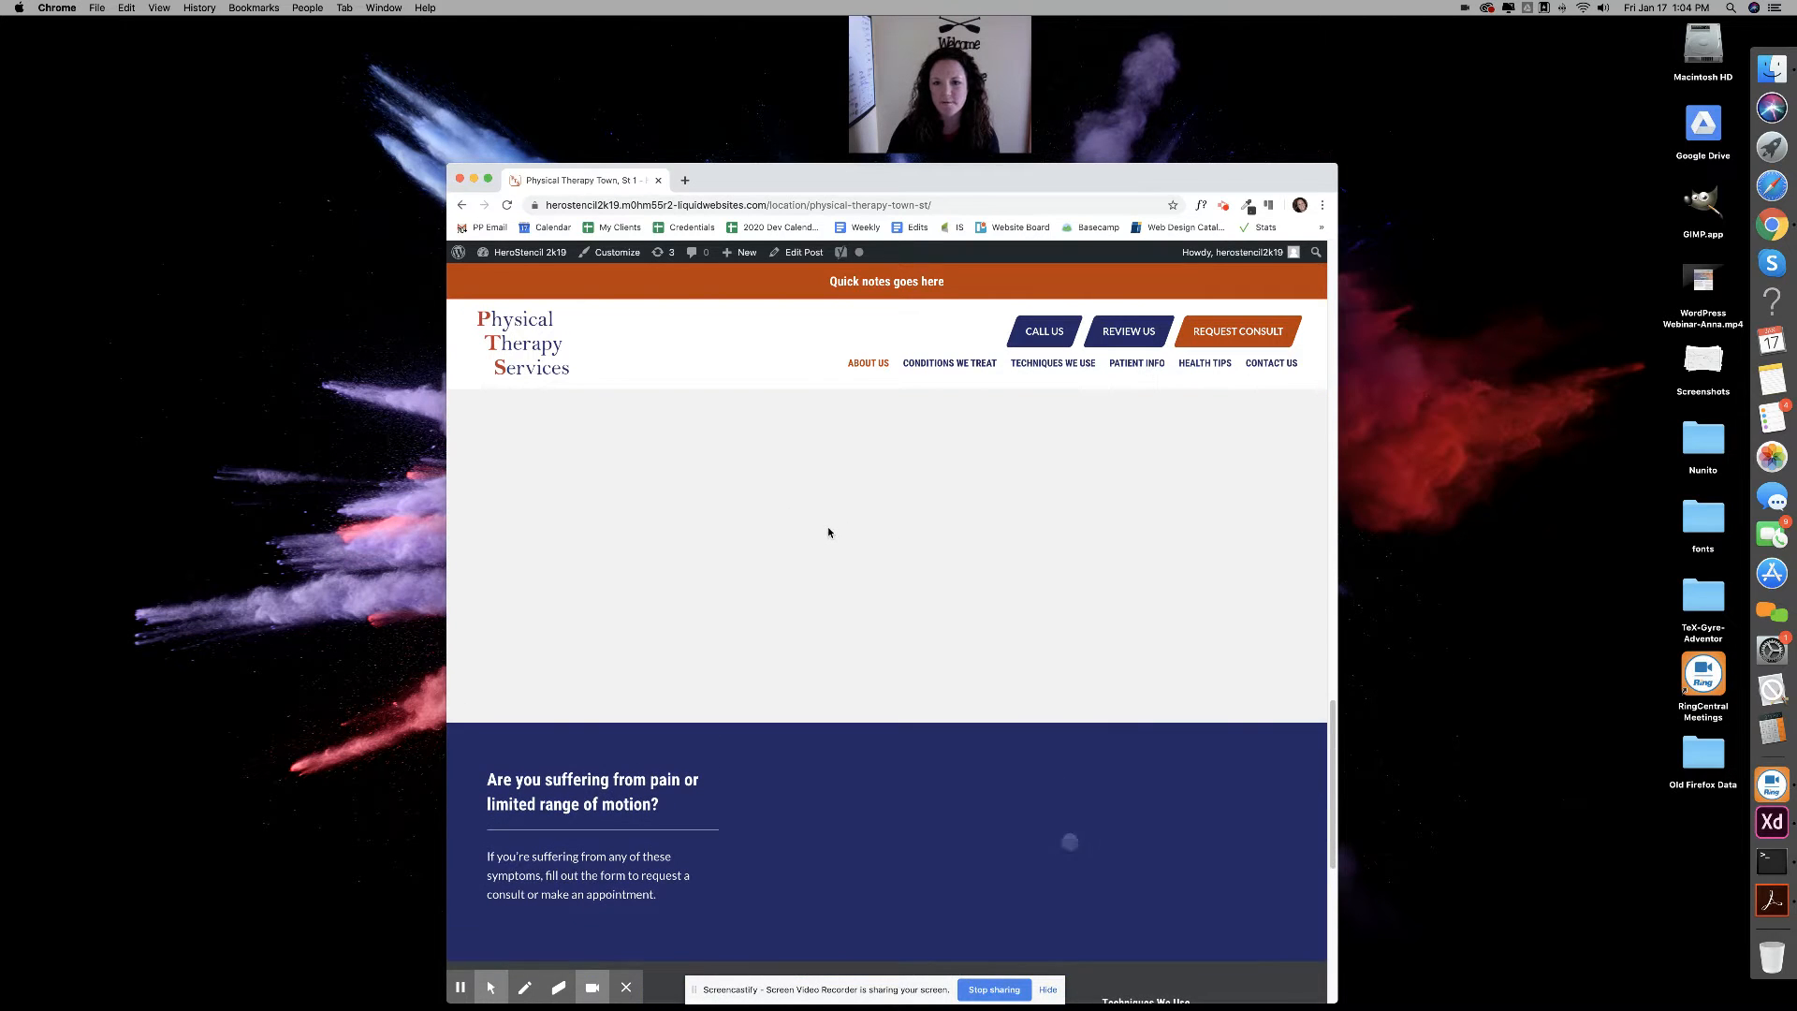
scroll(827, 533, "down", 4)
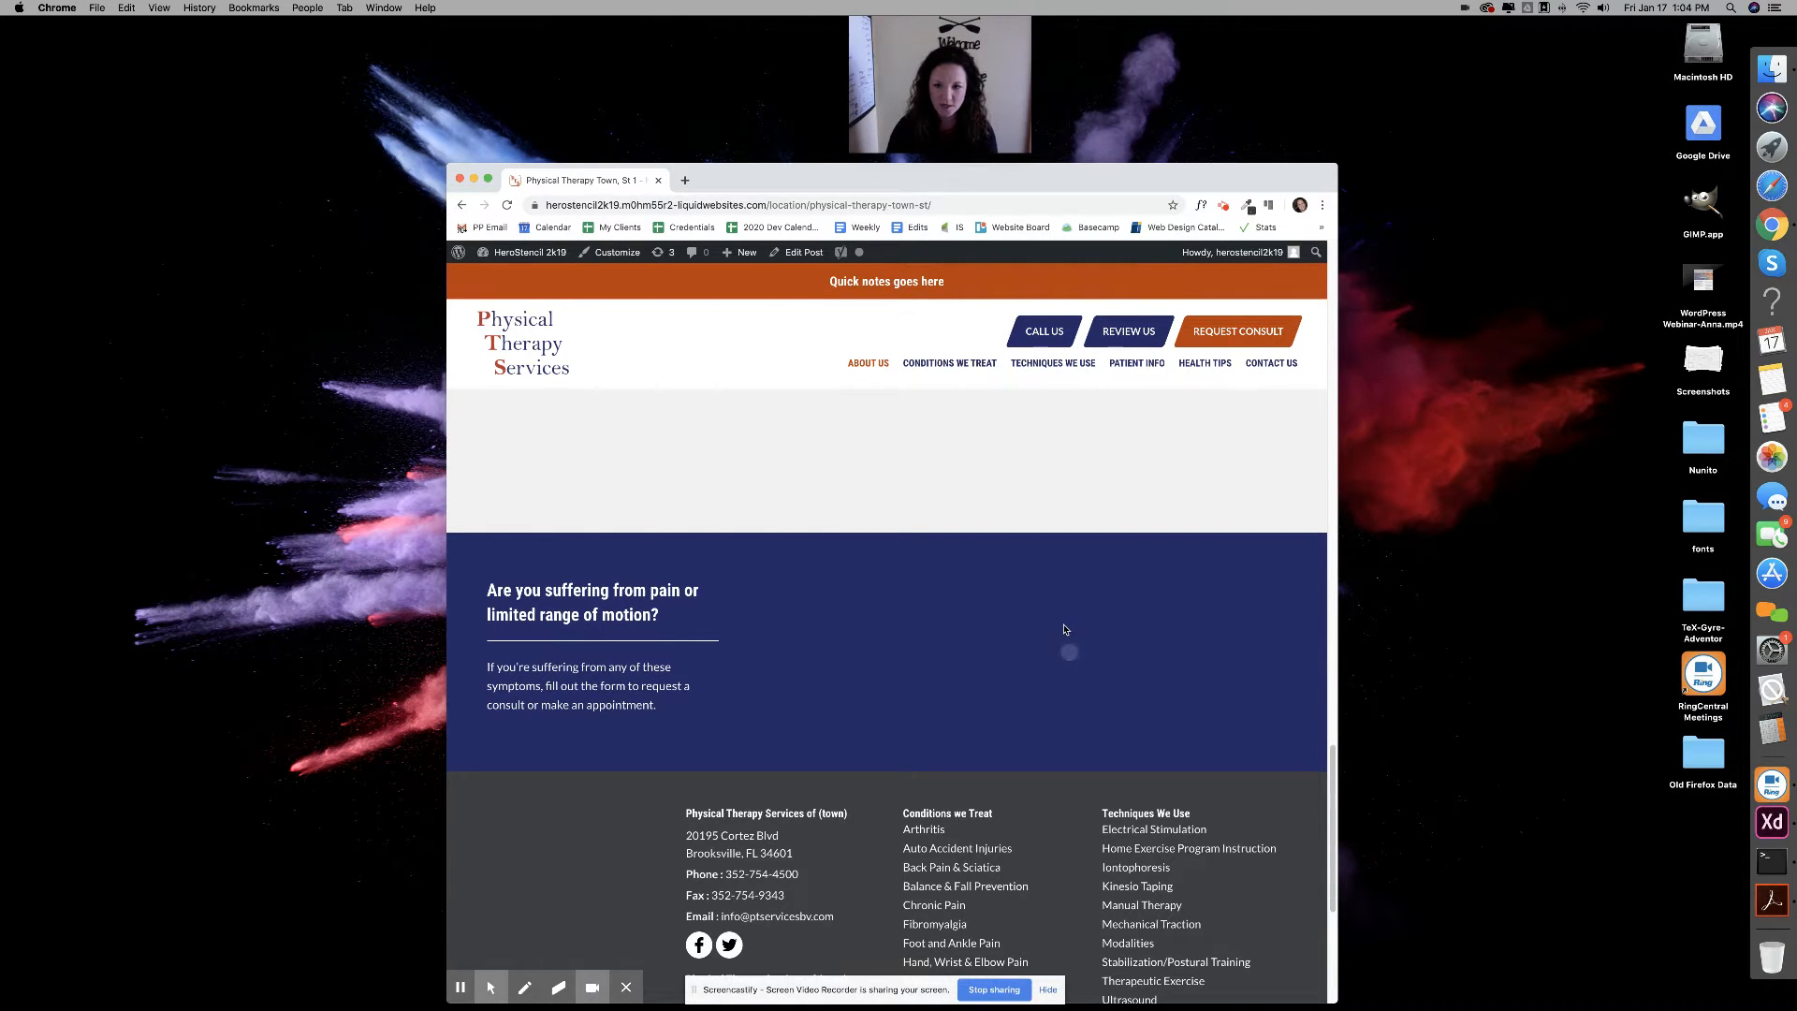
scroll(1064, 629, "down", 1)
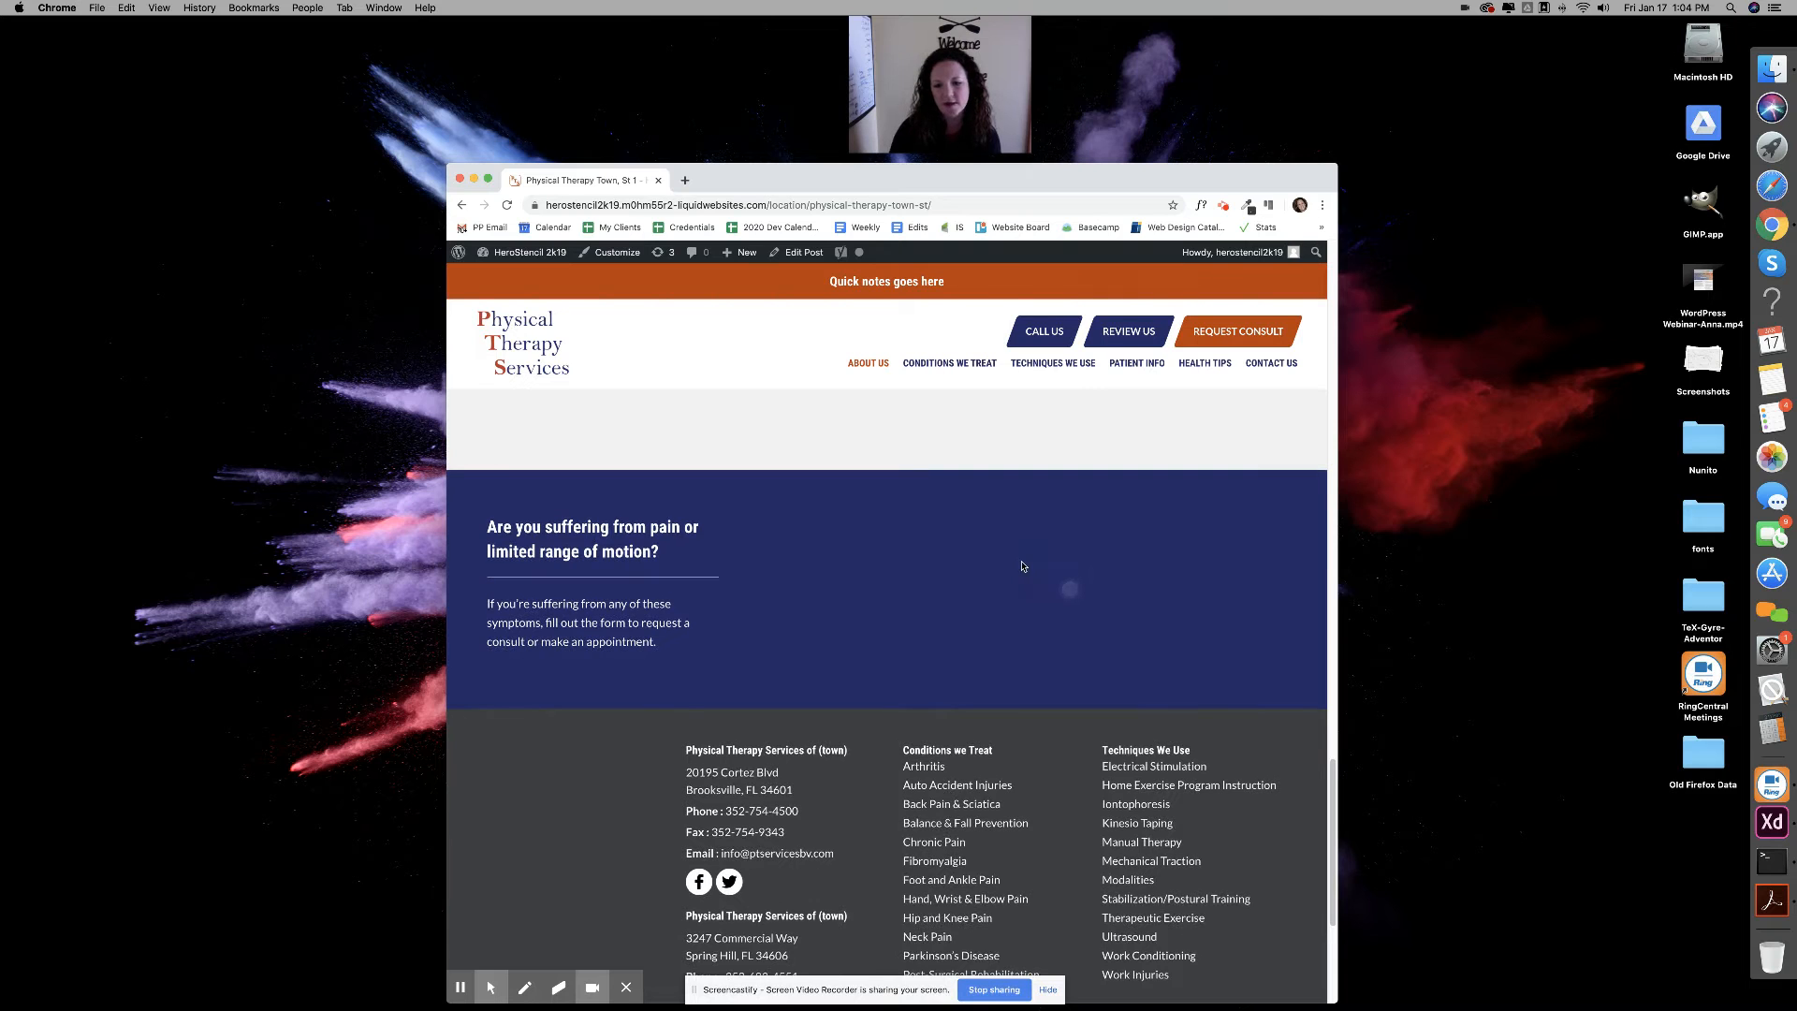
scroll(1023, 565, "down", 1)
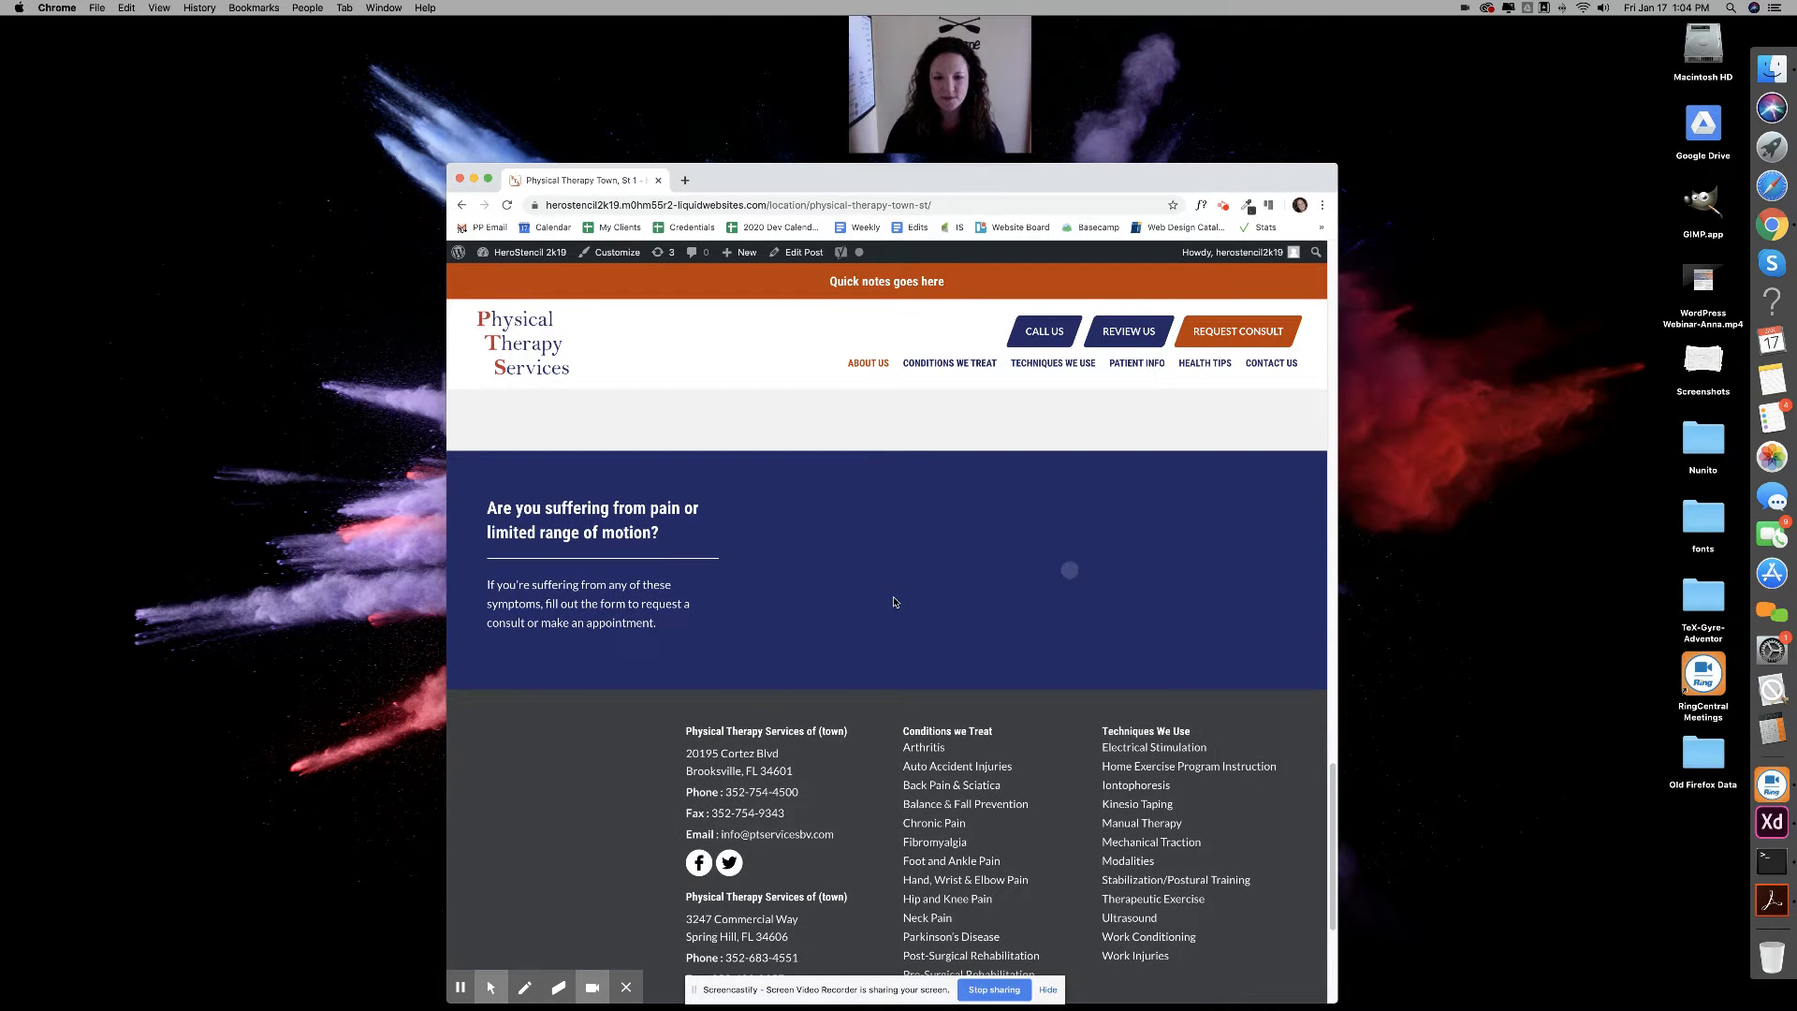
scroll(894, 602, "down", 1)
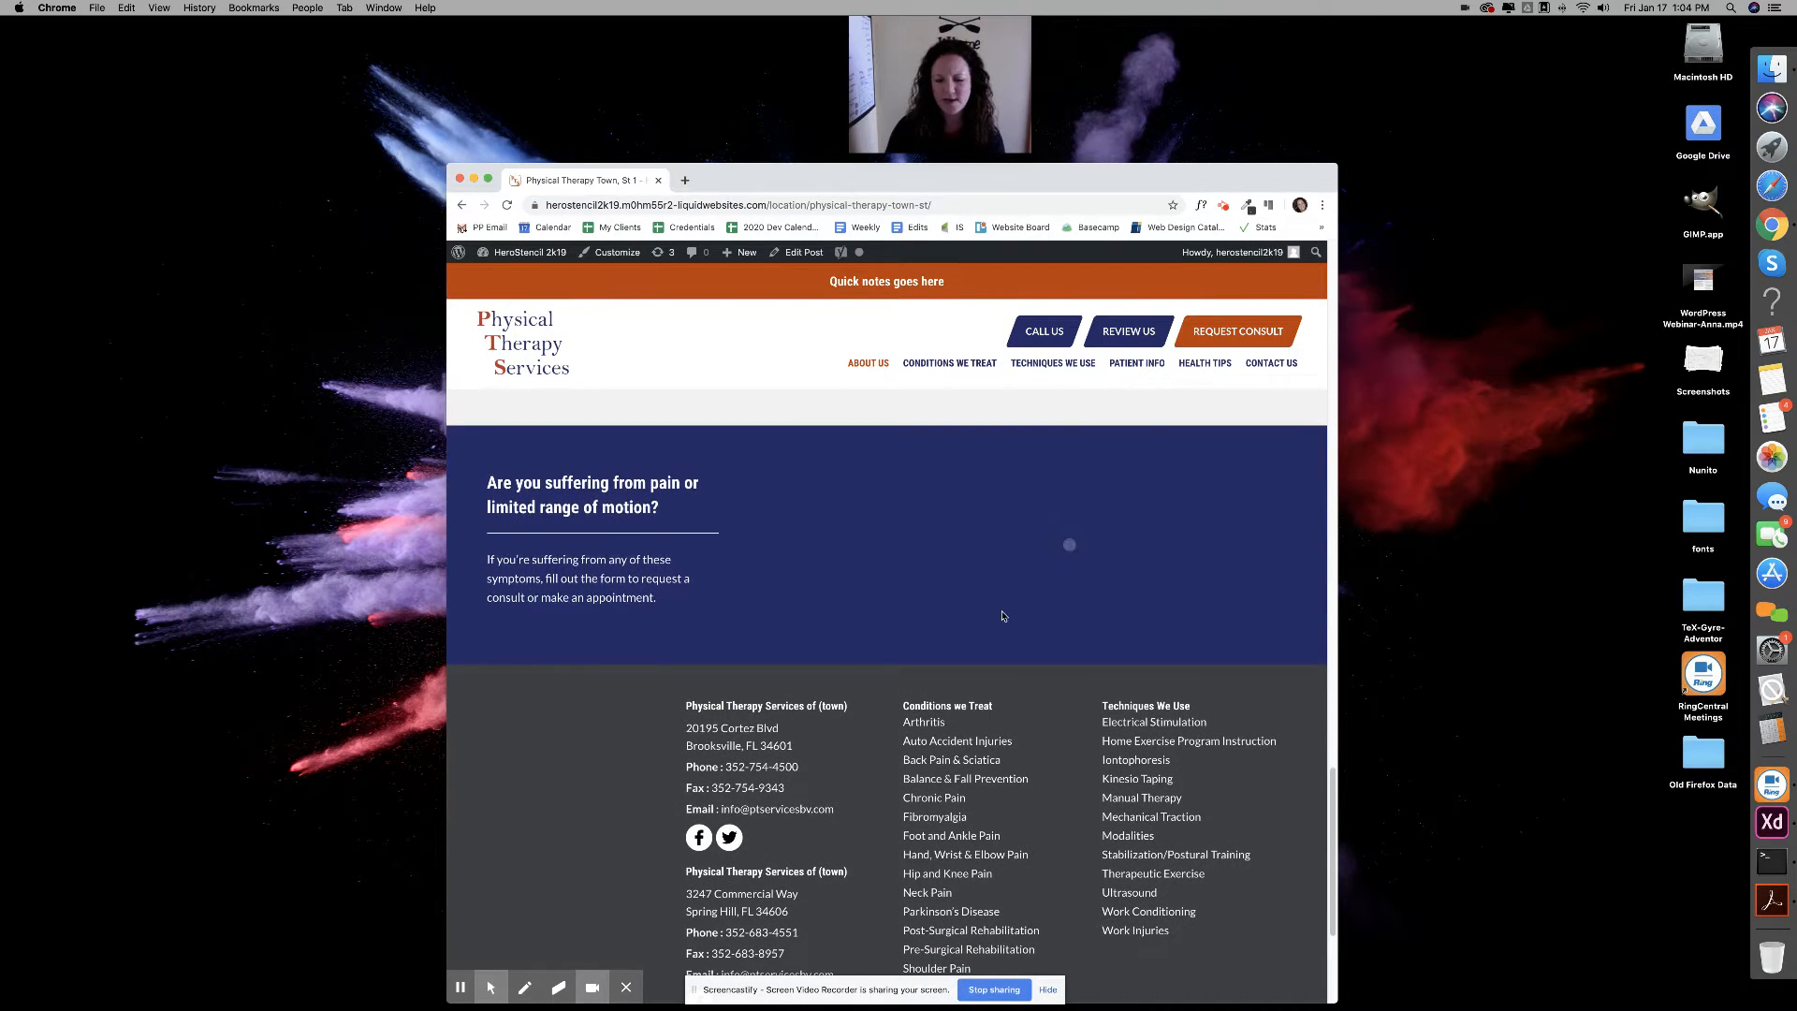
scroll(983, 609, "down", 5)
scroll(1003, 617, "up", 6)
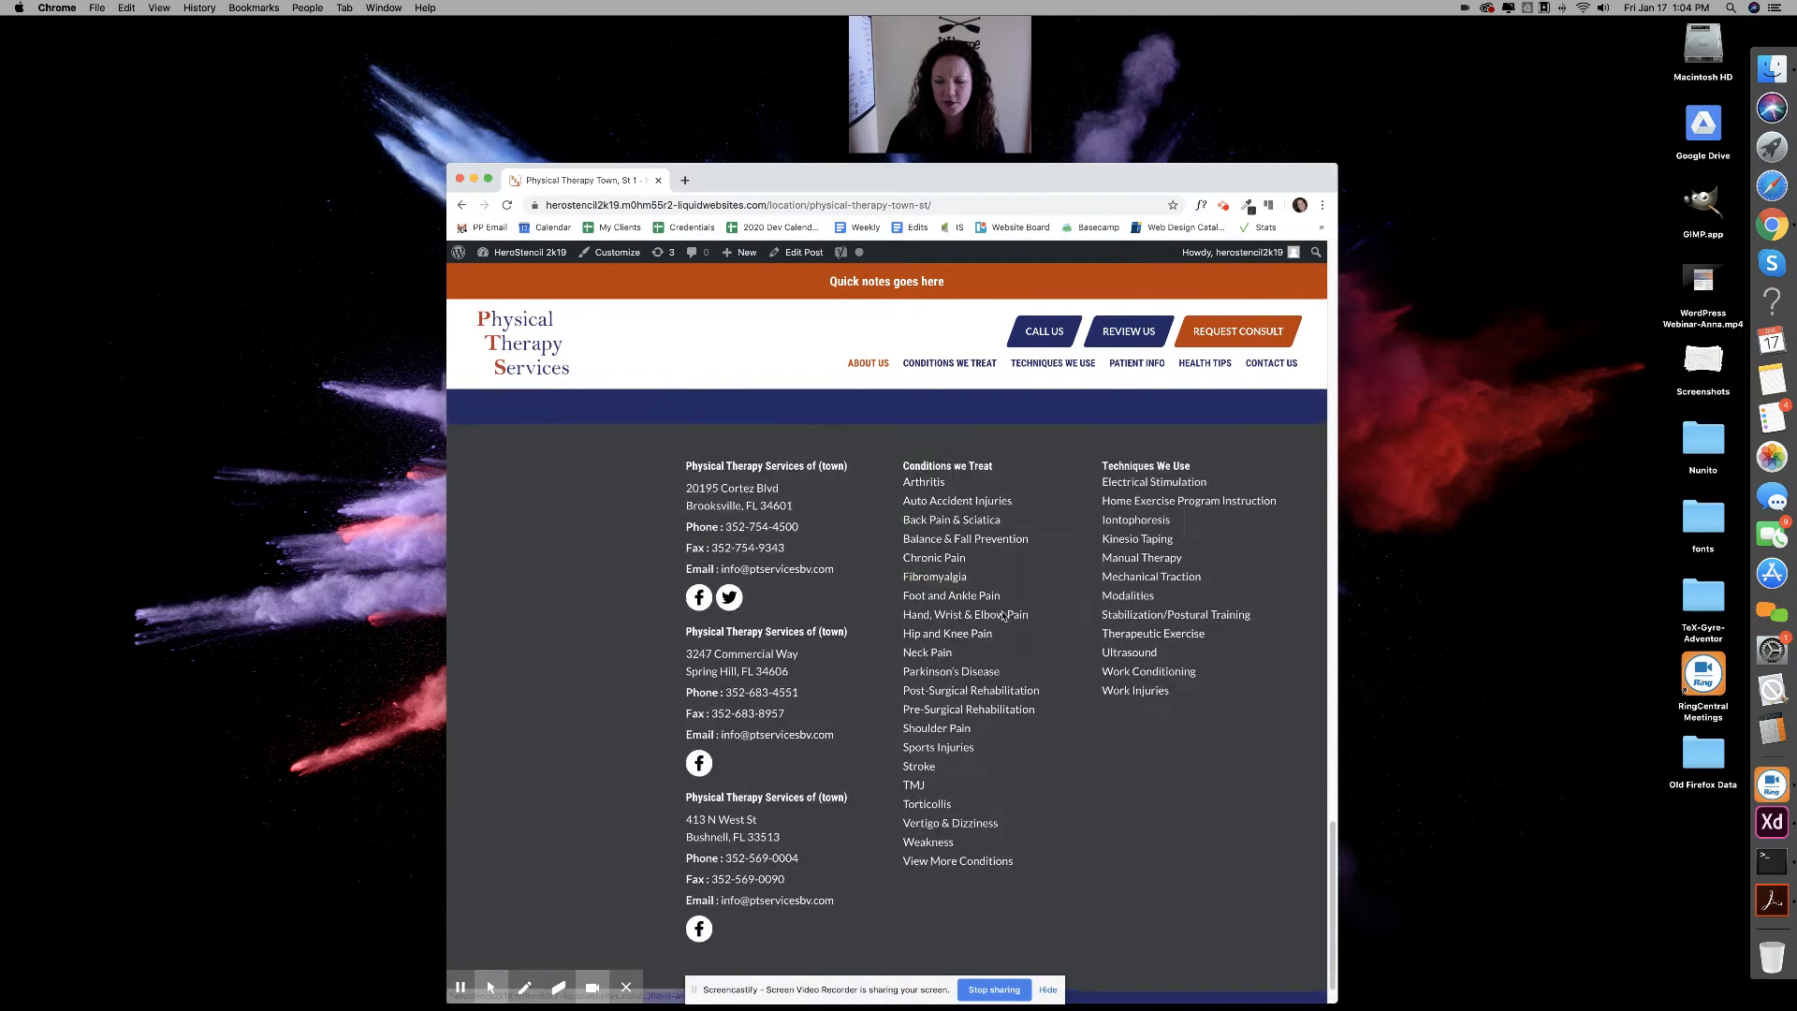
scroll(1003, 617, "up", 5)
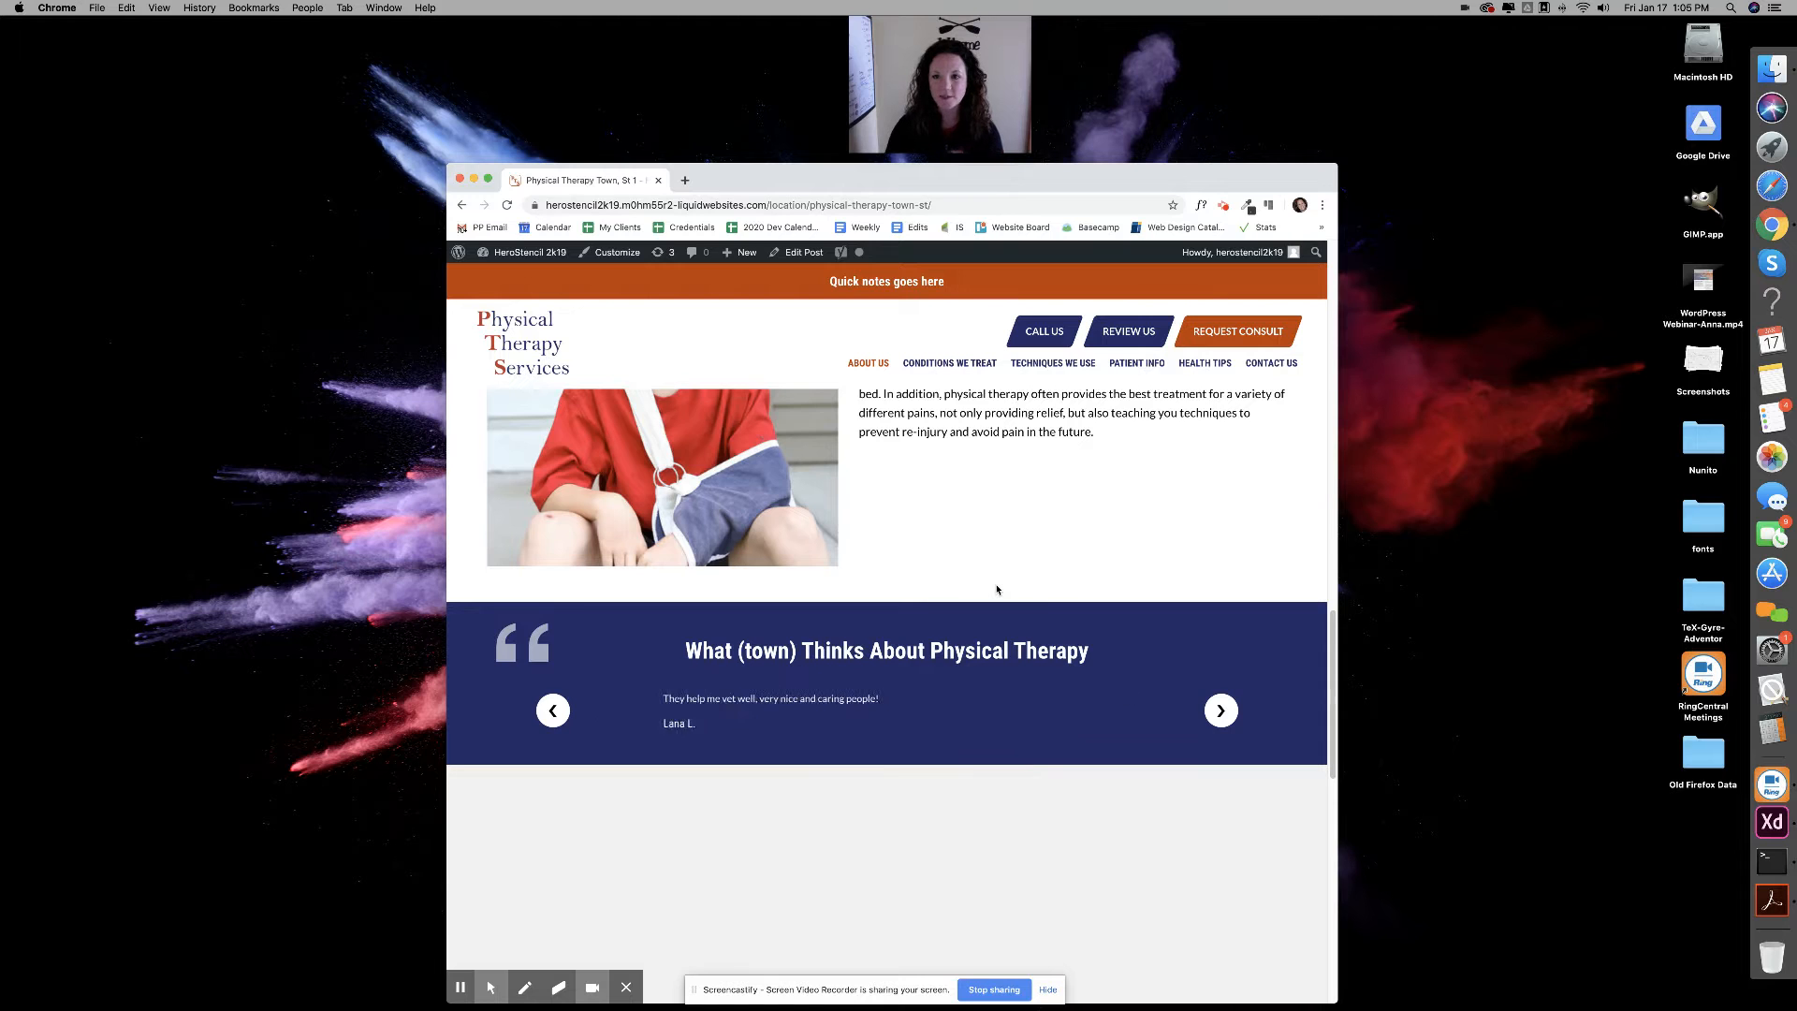
scroll(968, 536, "up", 1)
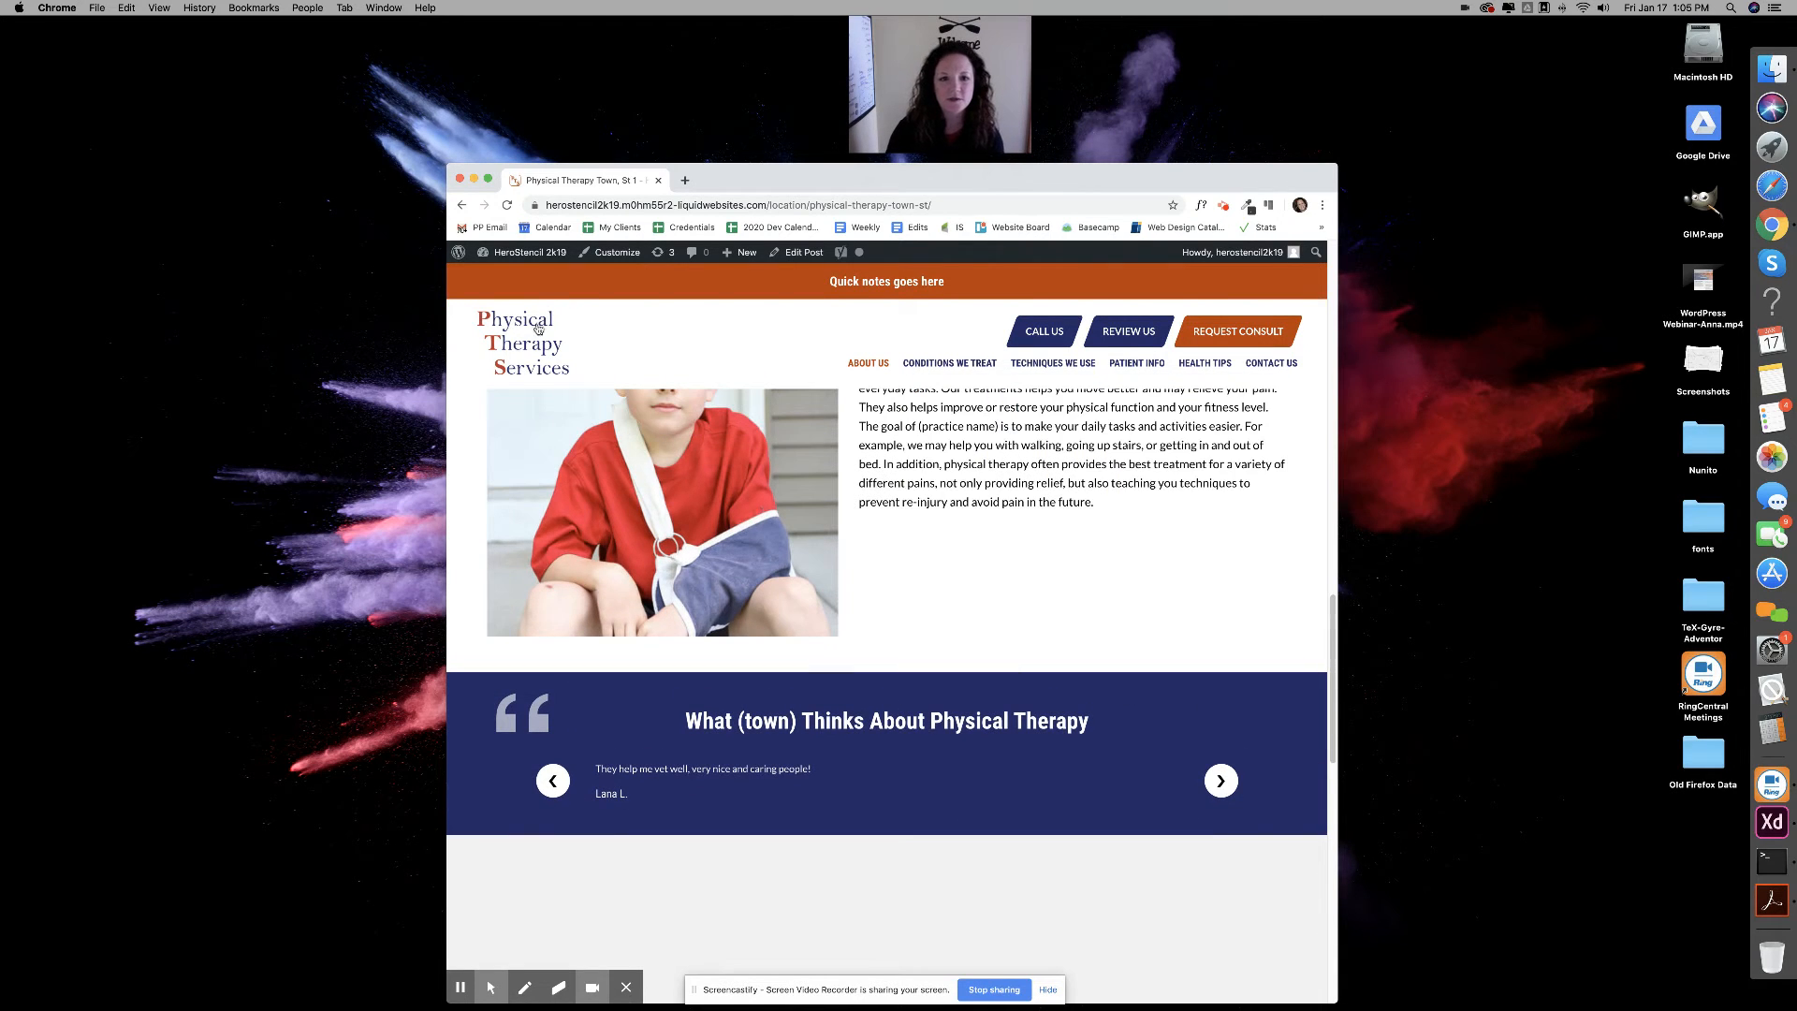
Return to the site's home page and open its WordPress dashboard by adding /wp-admin to the address
left_click(507, 205)
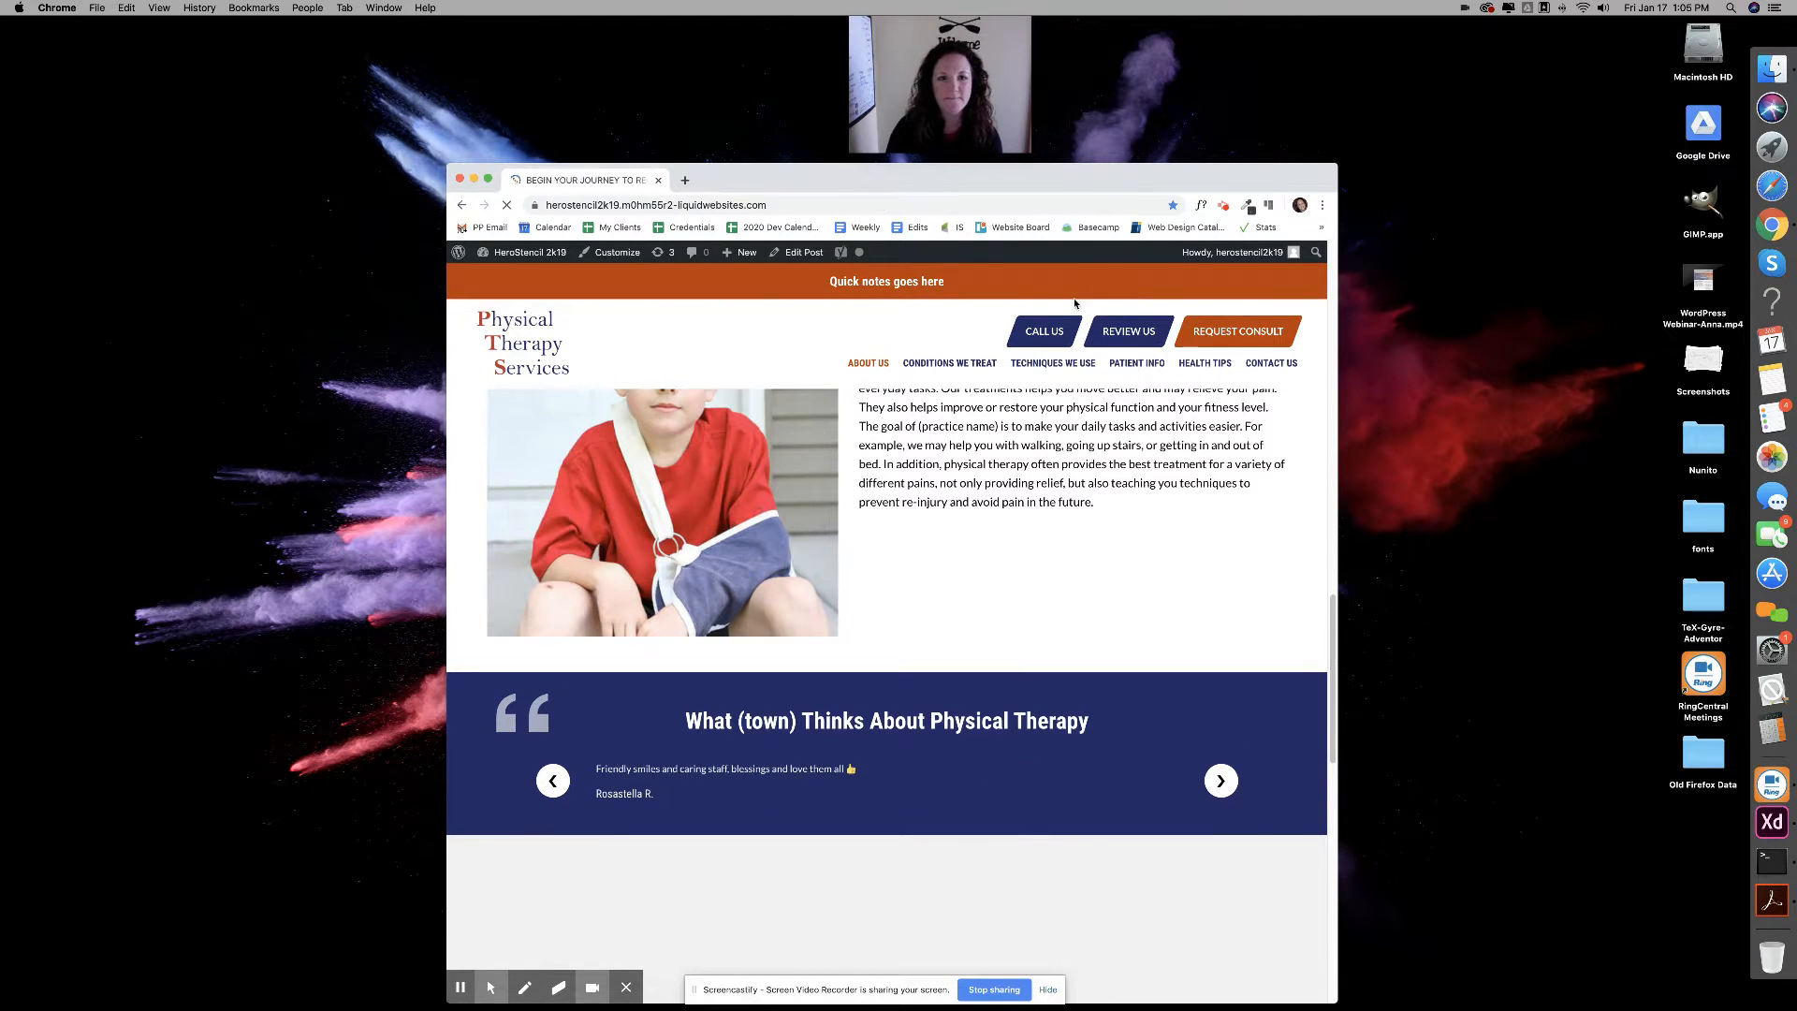
left_click(853, 204)
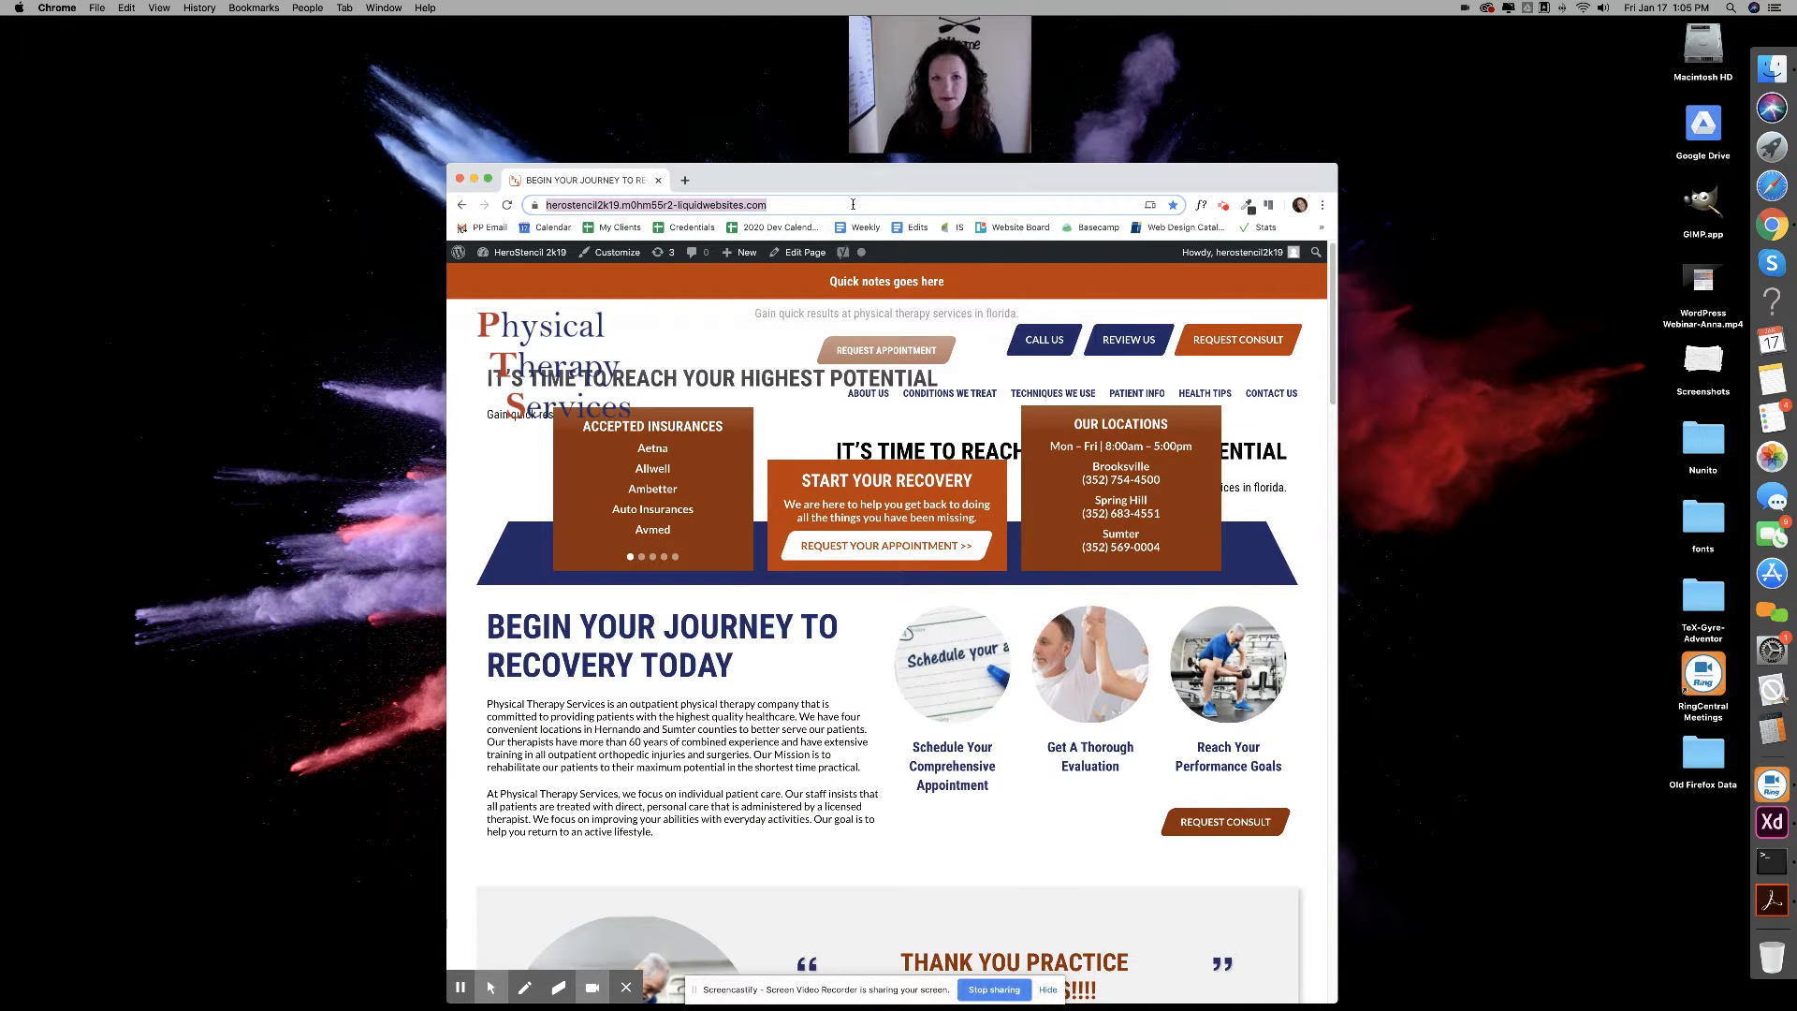
left_click(853, 204)
type("/w")
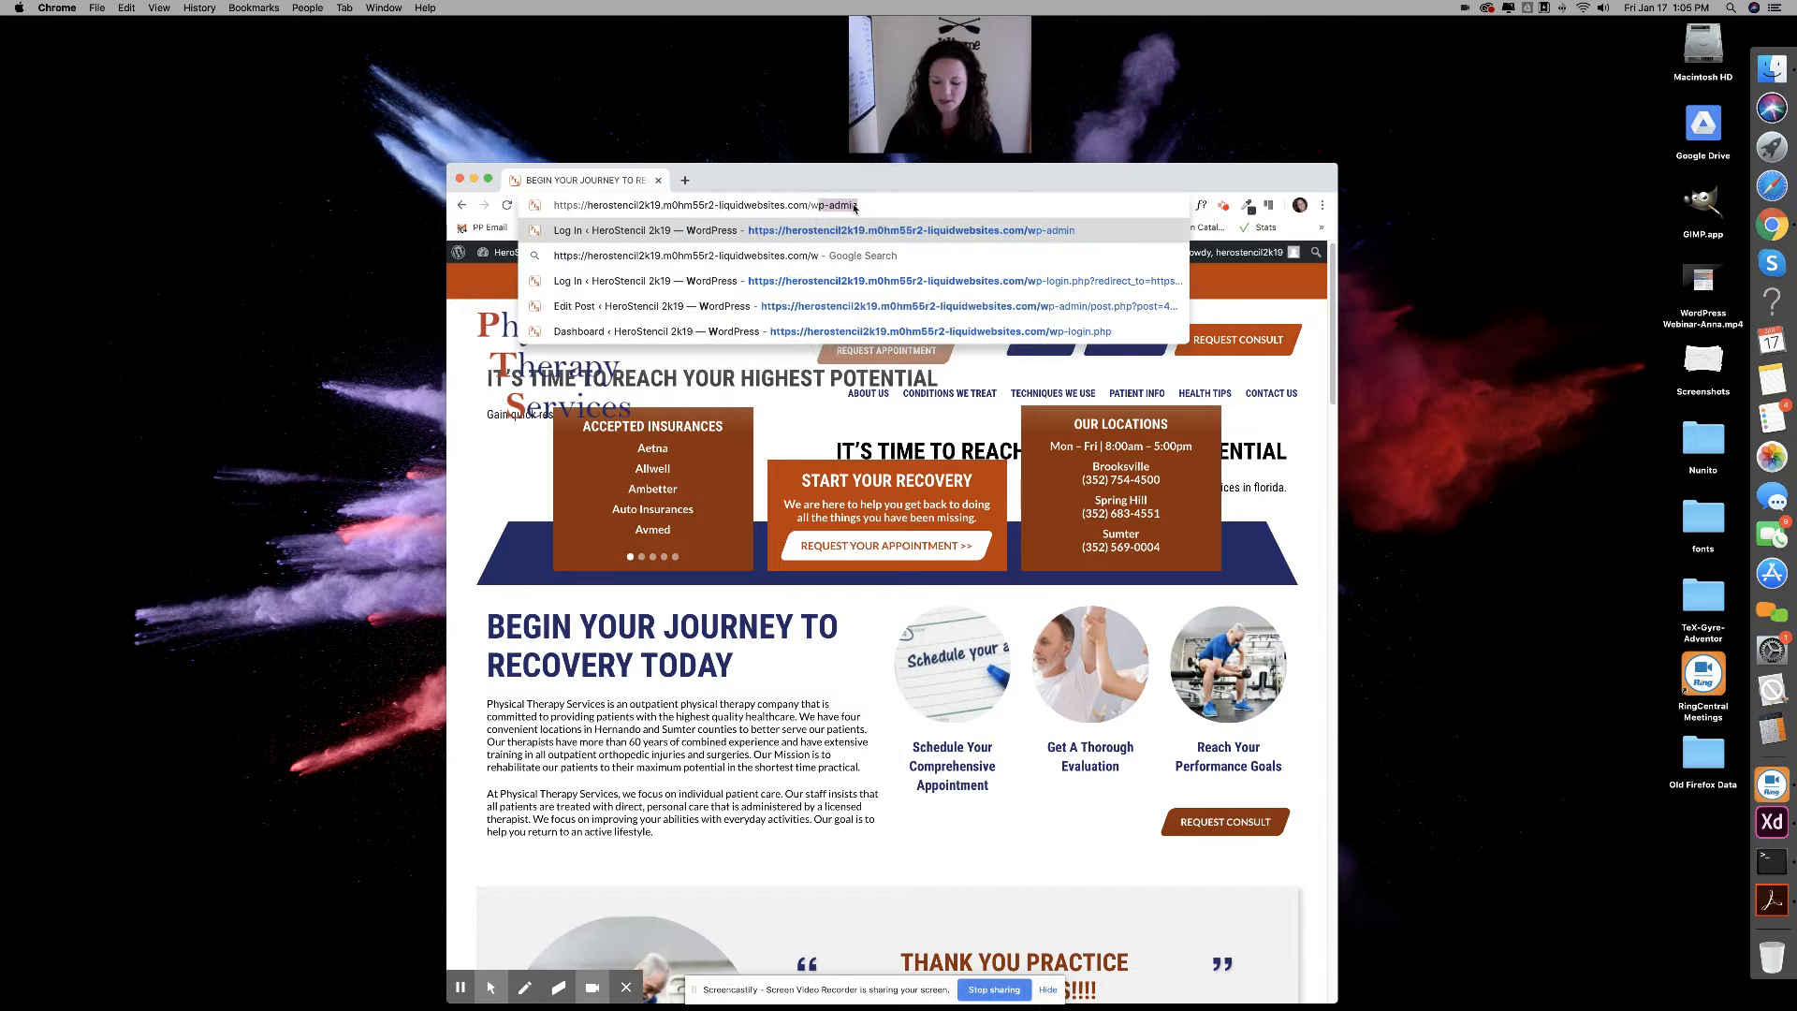
type("p-admin")
key("Return")
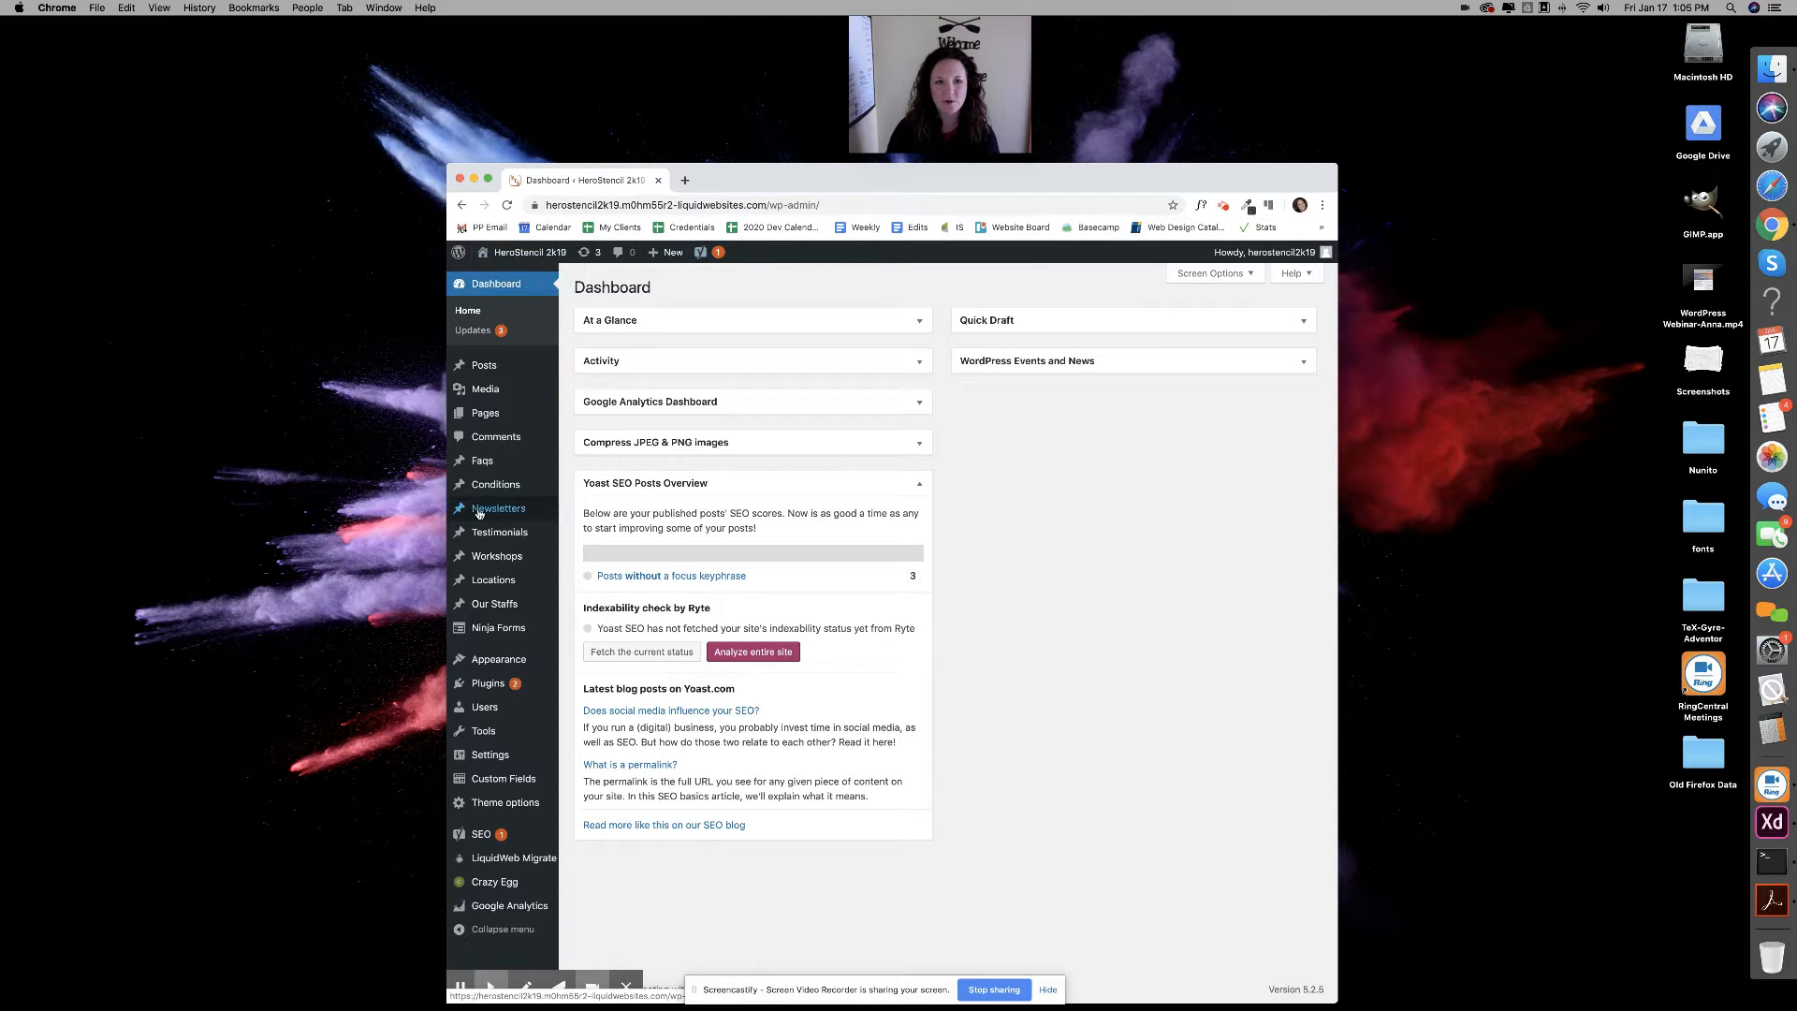
Open the location post "Physical Therapy Town, St 1" for editing from the Locations list
mouse_move(550, 399)
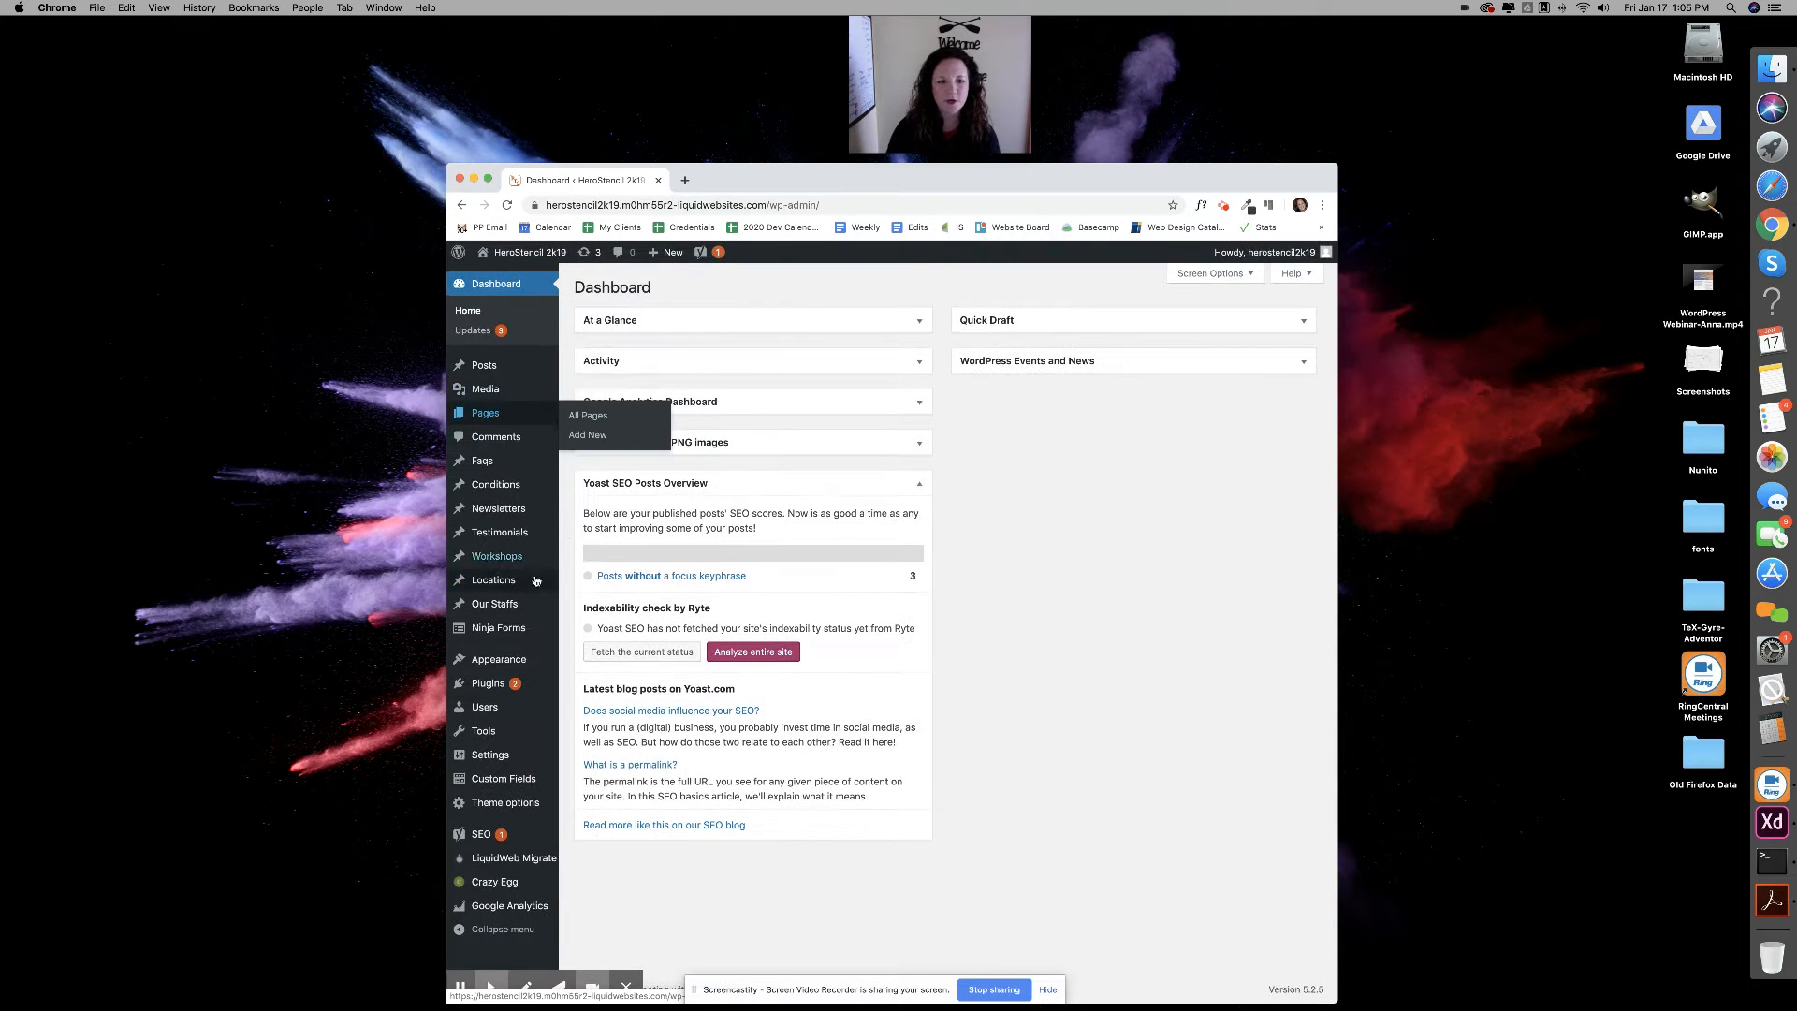
mouse_move(519, 588)
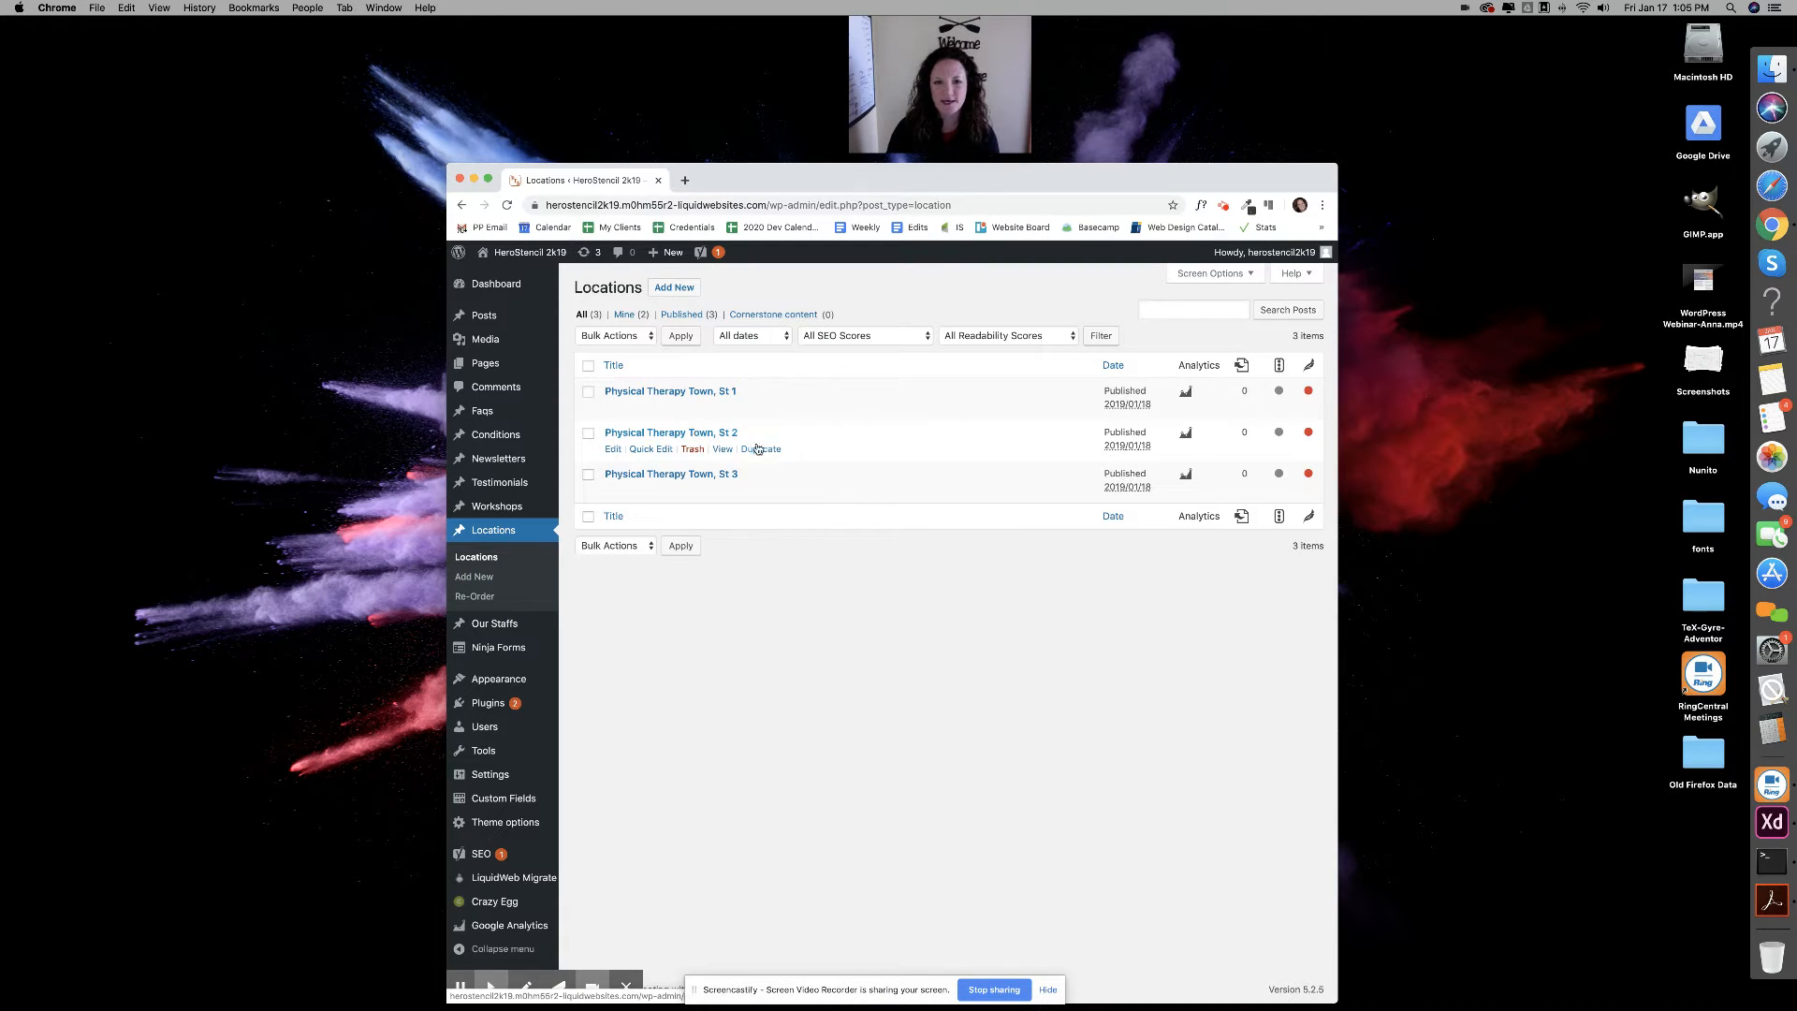
left_click(688, 393)
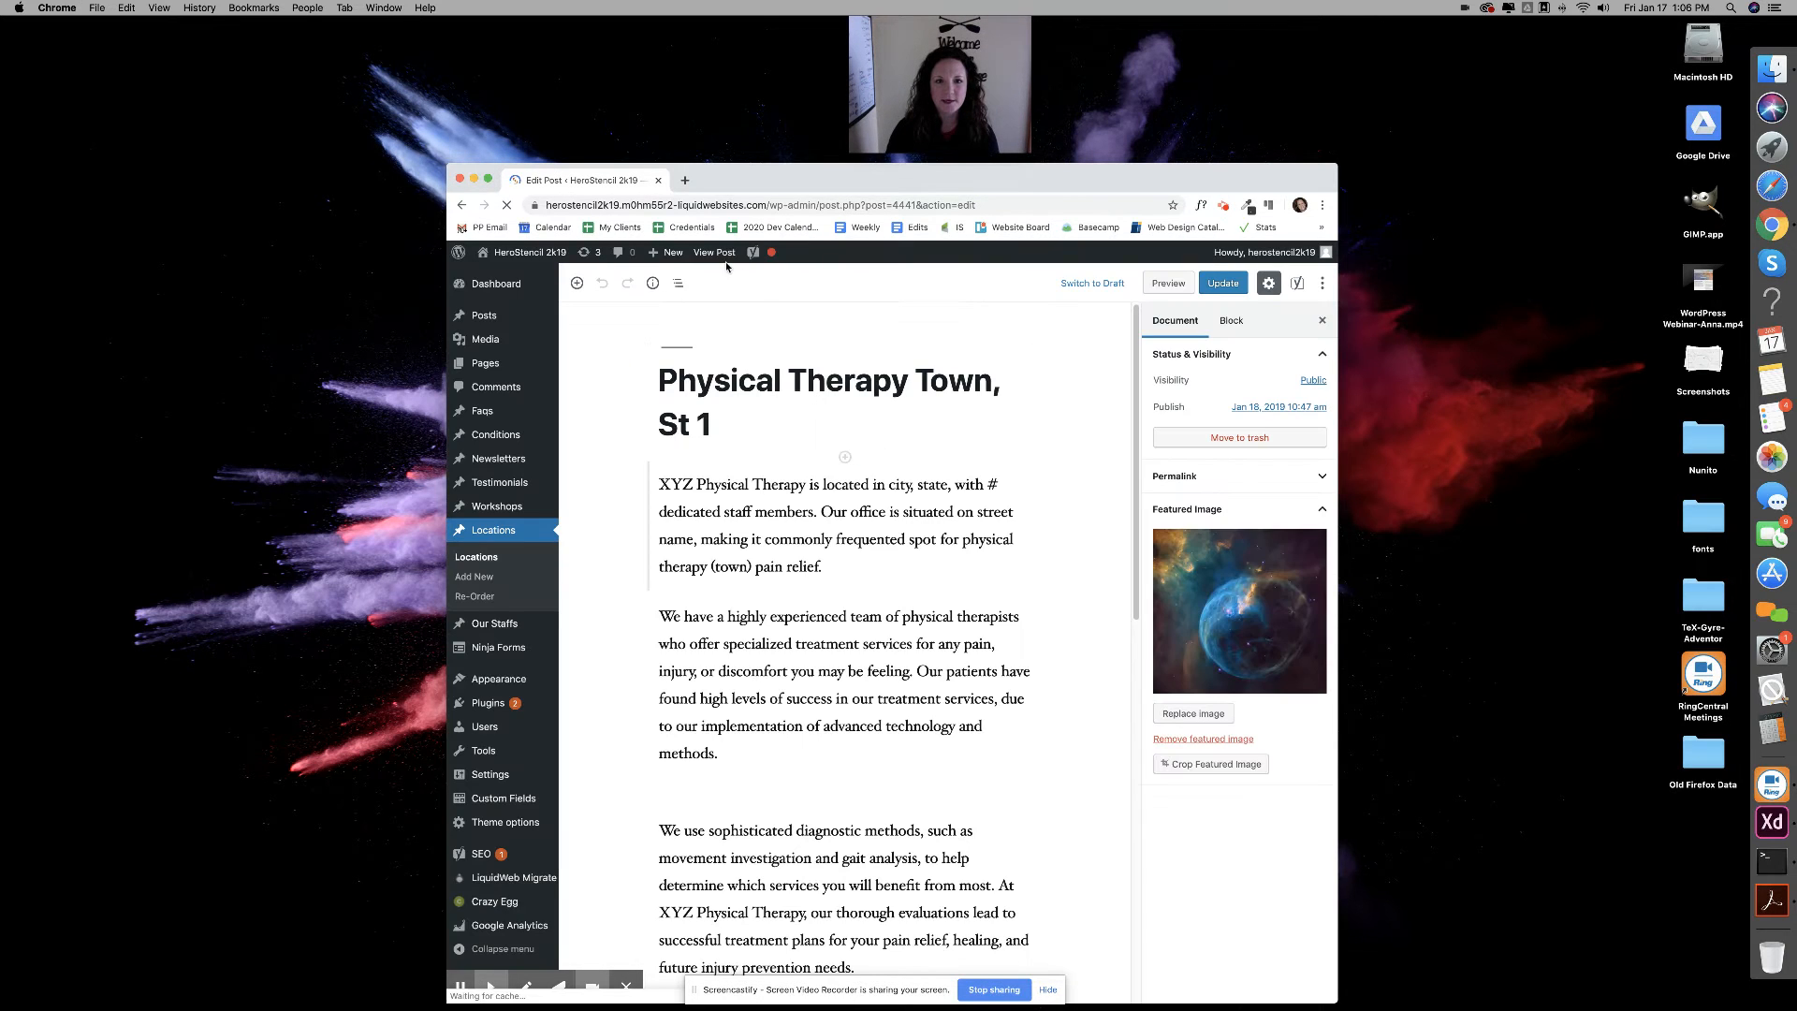
Open the location post's live page in a new tab and place it in its own window beside the editor
left_click(724, 258, "super")
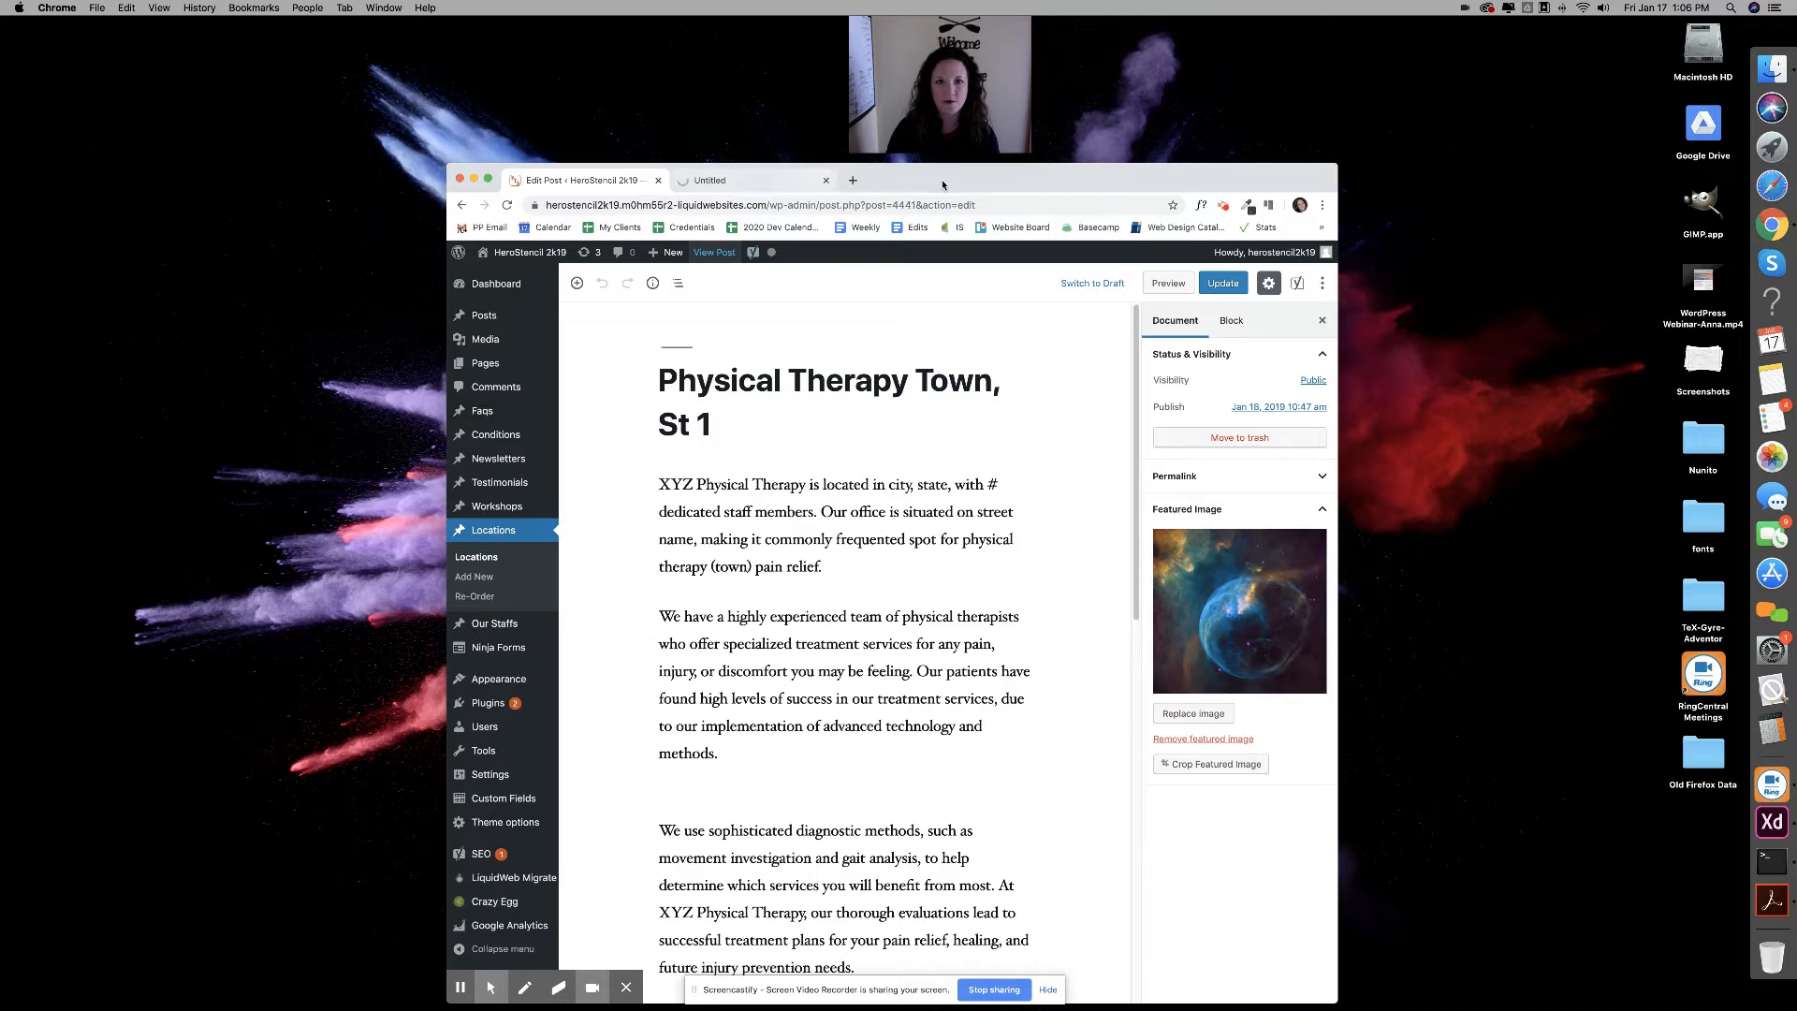
left_click_drag(939, 184, 549, 178)
left_click_drag(398, 174, 1072, 176)
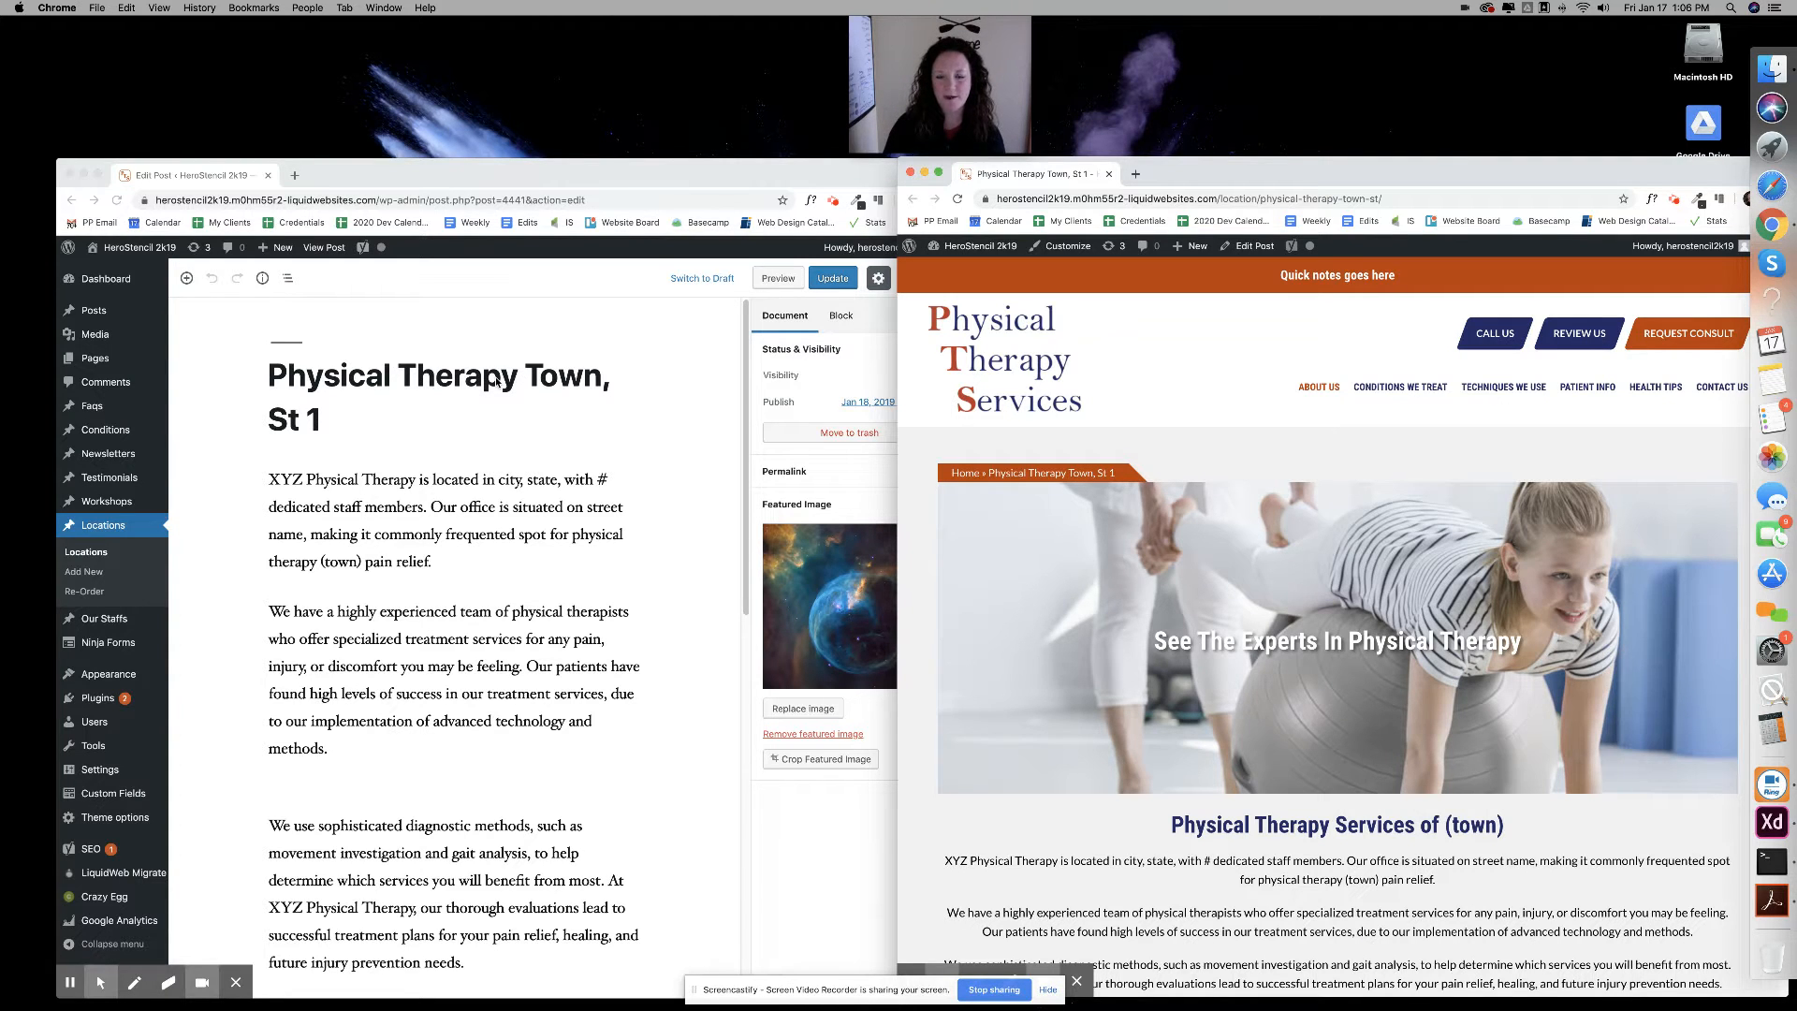
scroll(1076, 468, "down", 2)
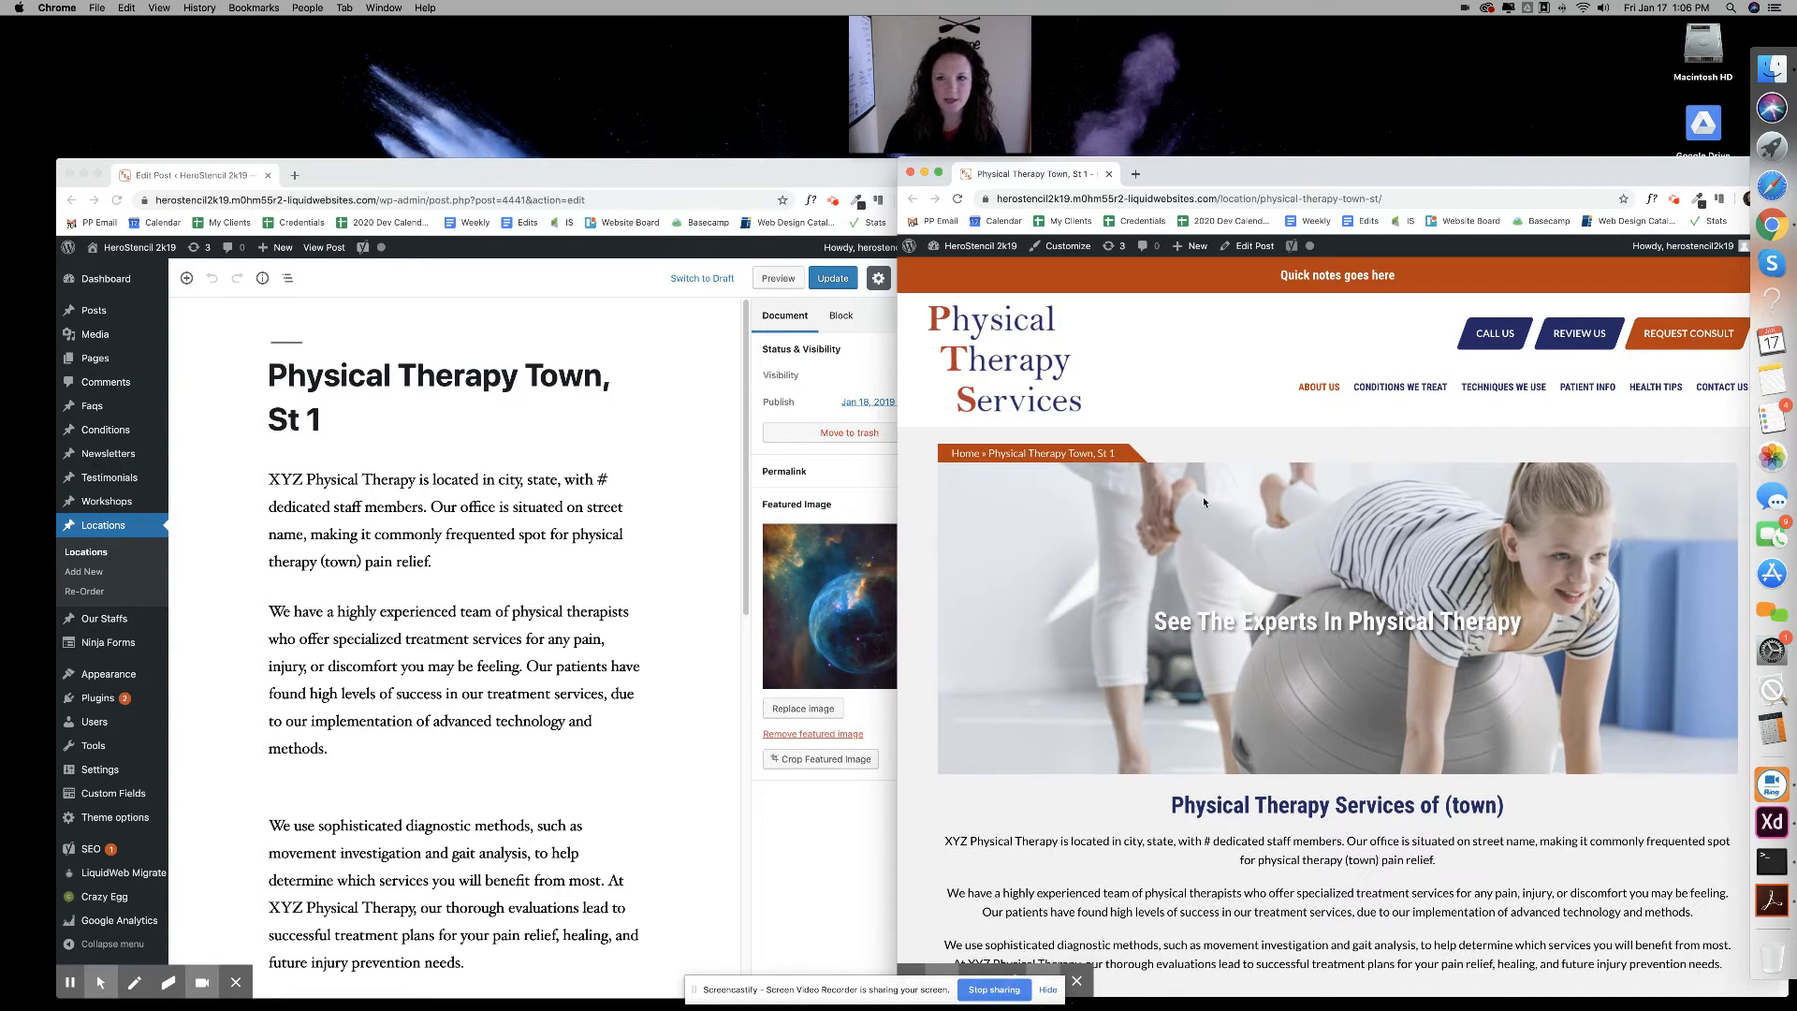
left_click(1449, 199)
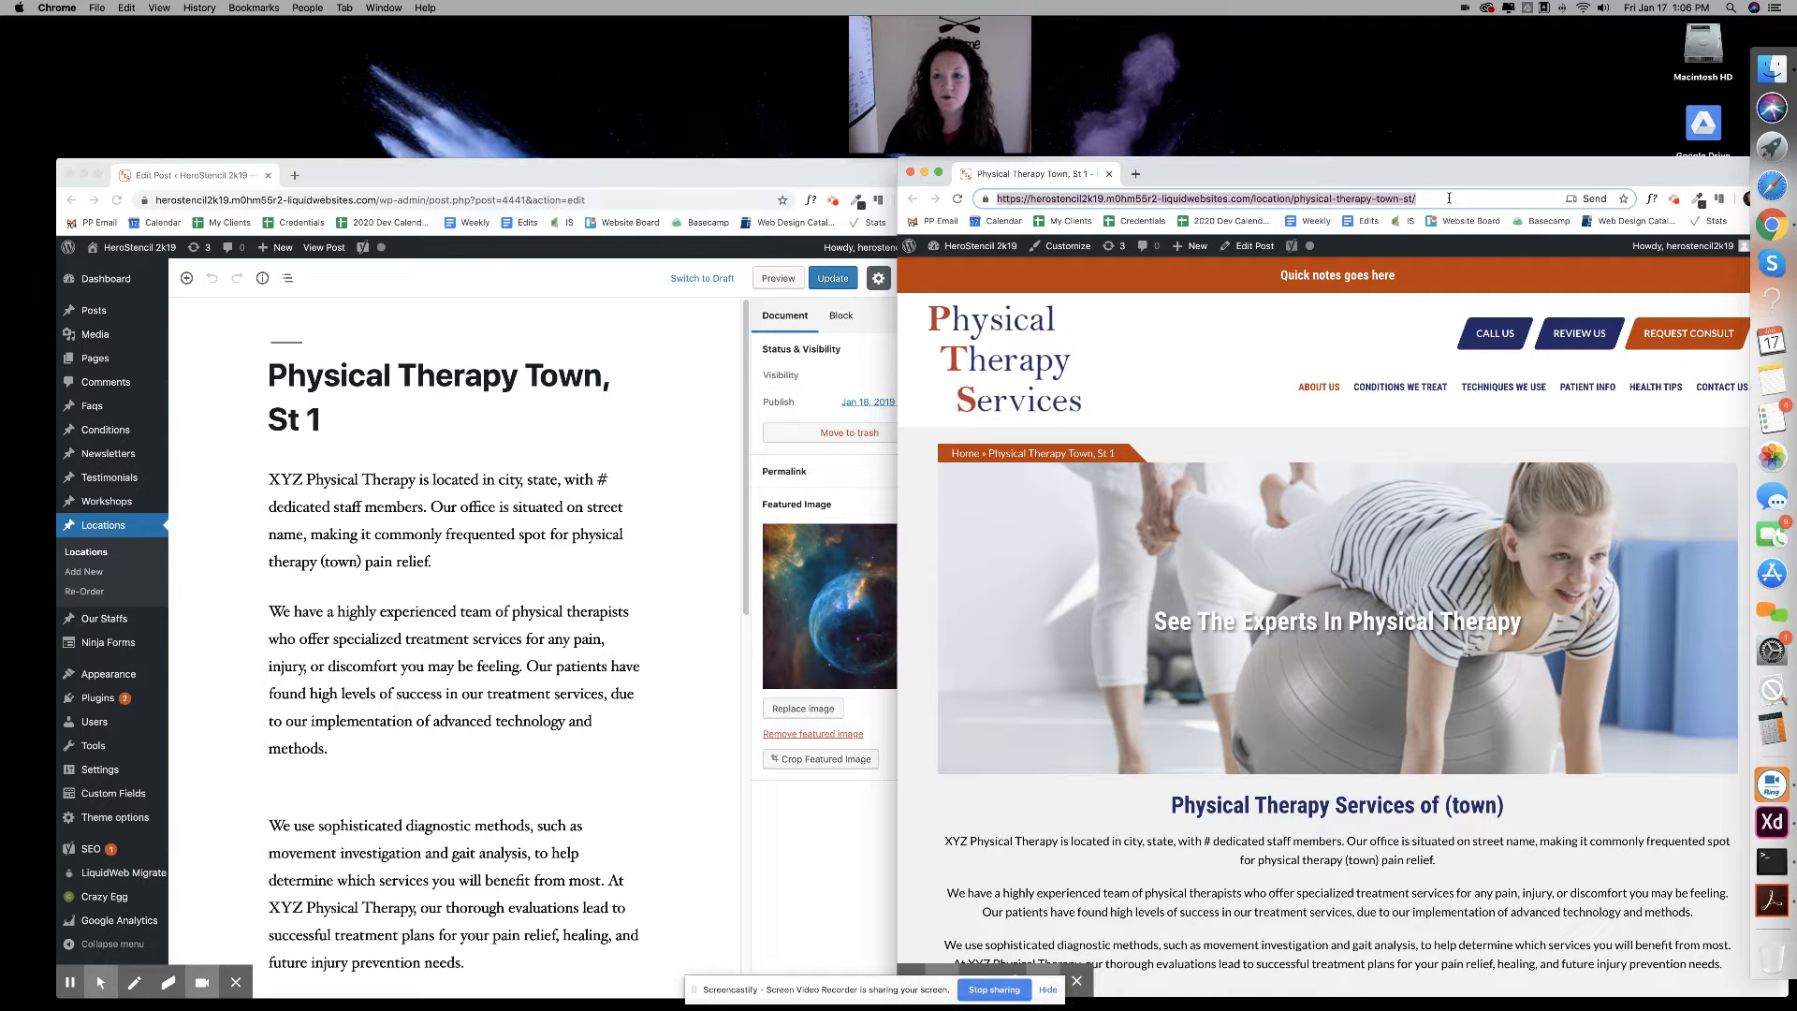
Compare the post's title and body paragraphs in the editor with the introductory text on the live location page
left_click(437, 378)
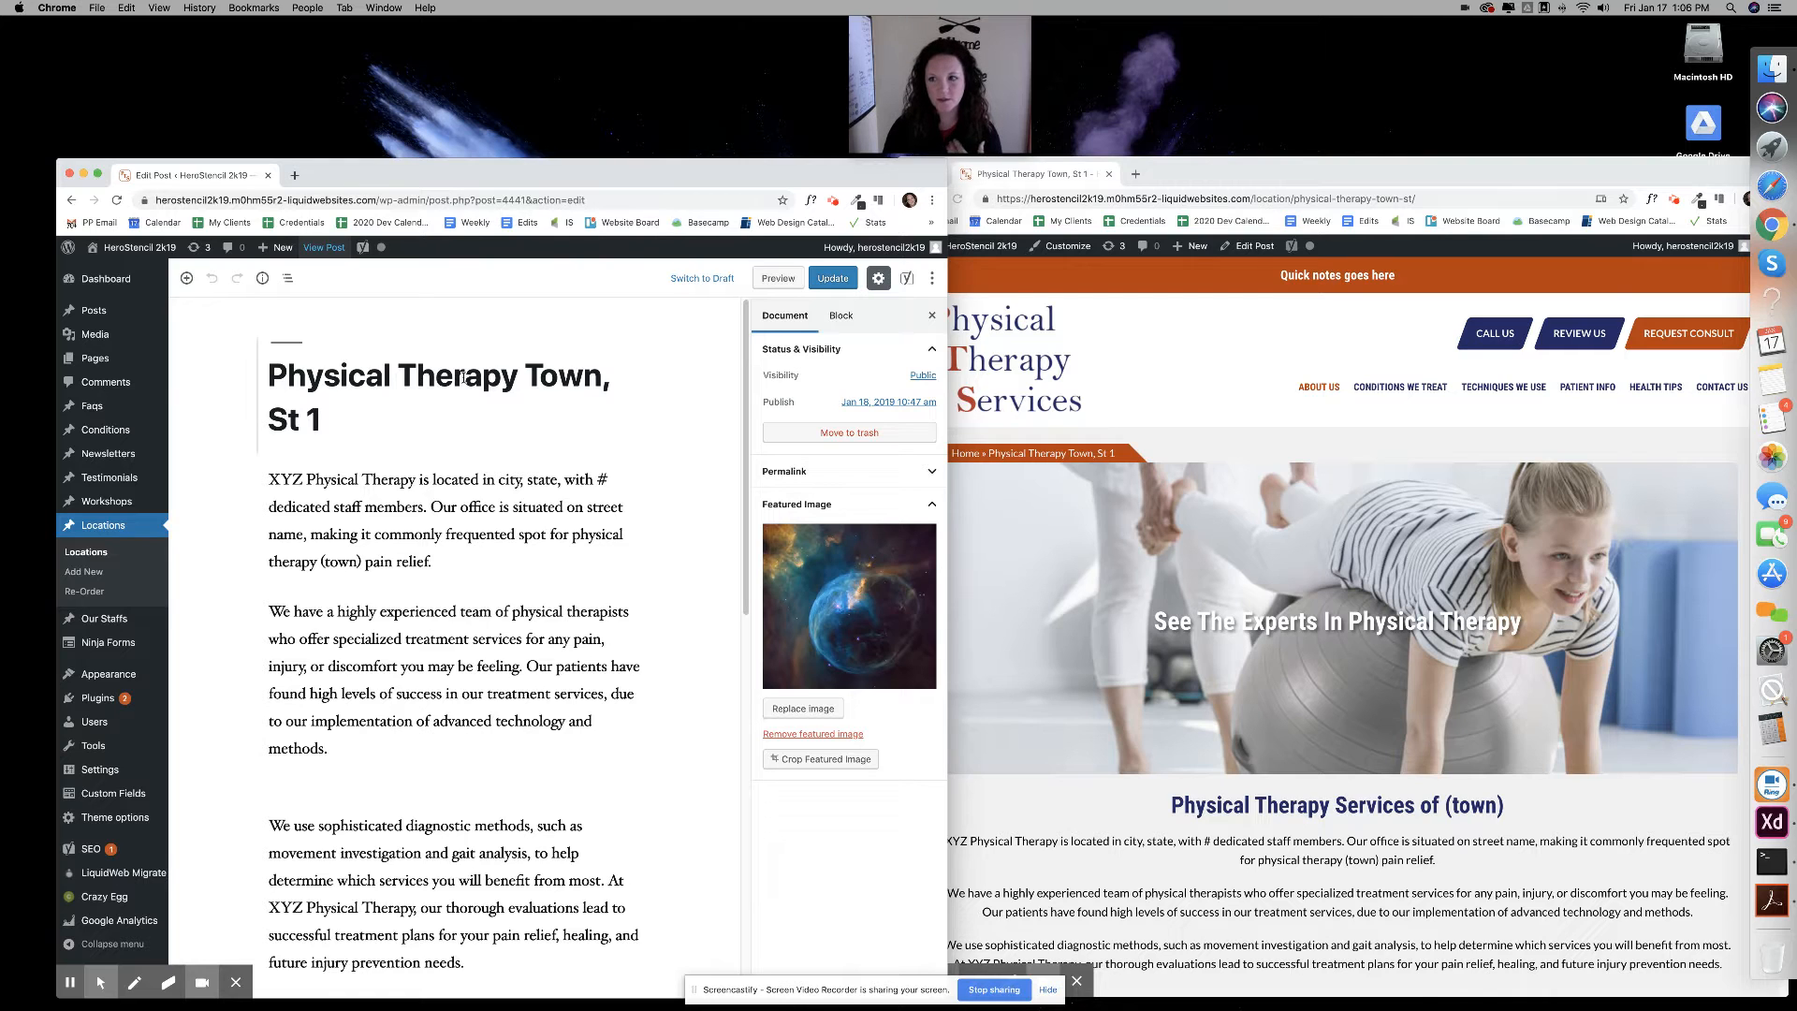
scroll(424, 396, "down", 2)
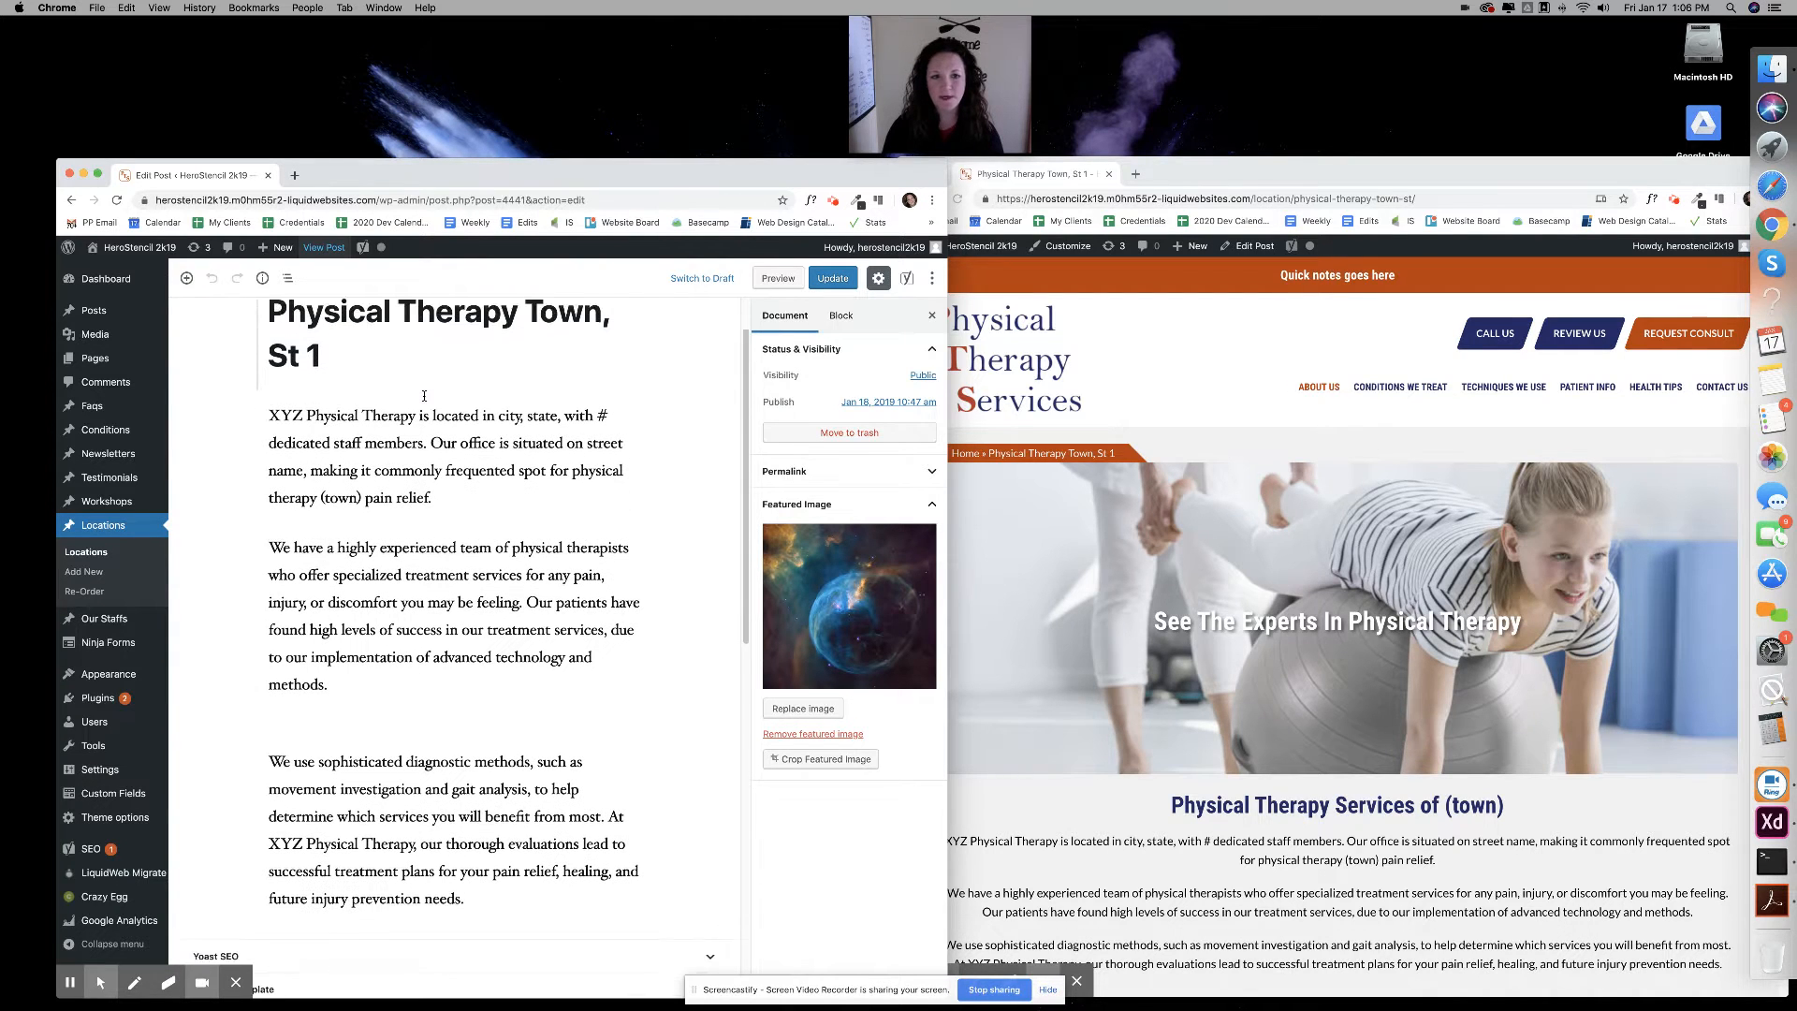
scroll(1285, 531, "down", 4)
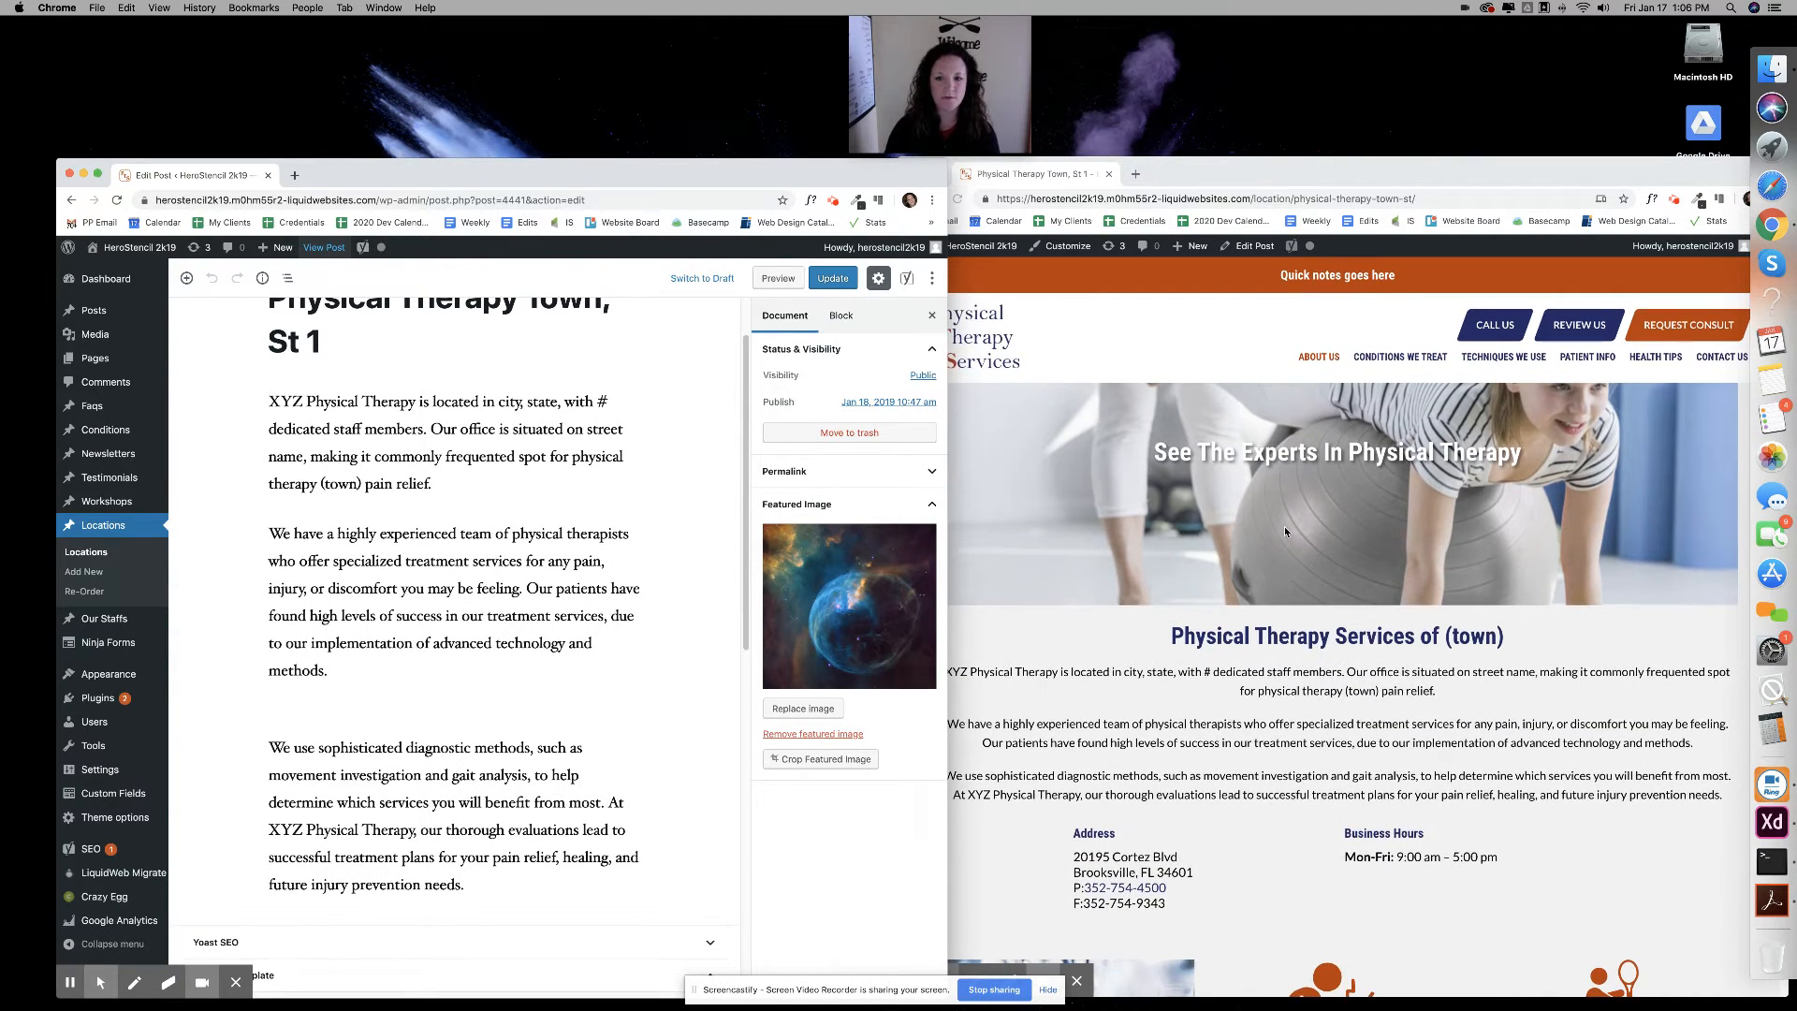
scroll(1284, 531, "down", 3)
scroll(464, 471, "up", 2)
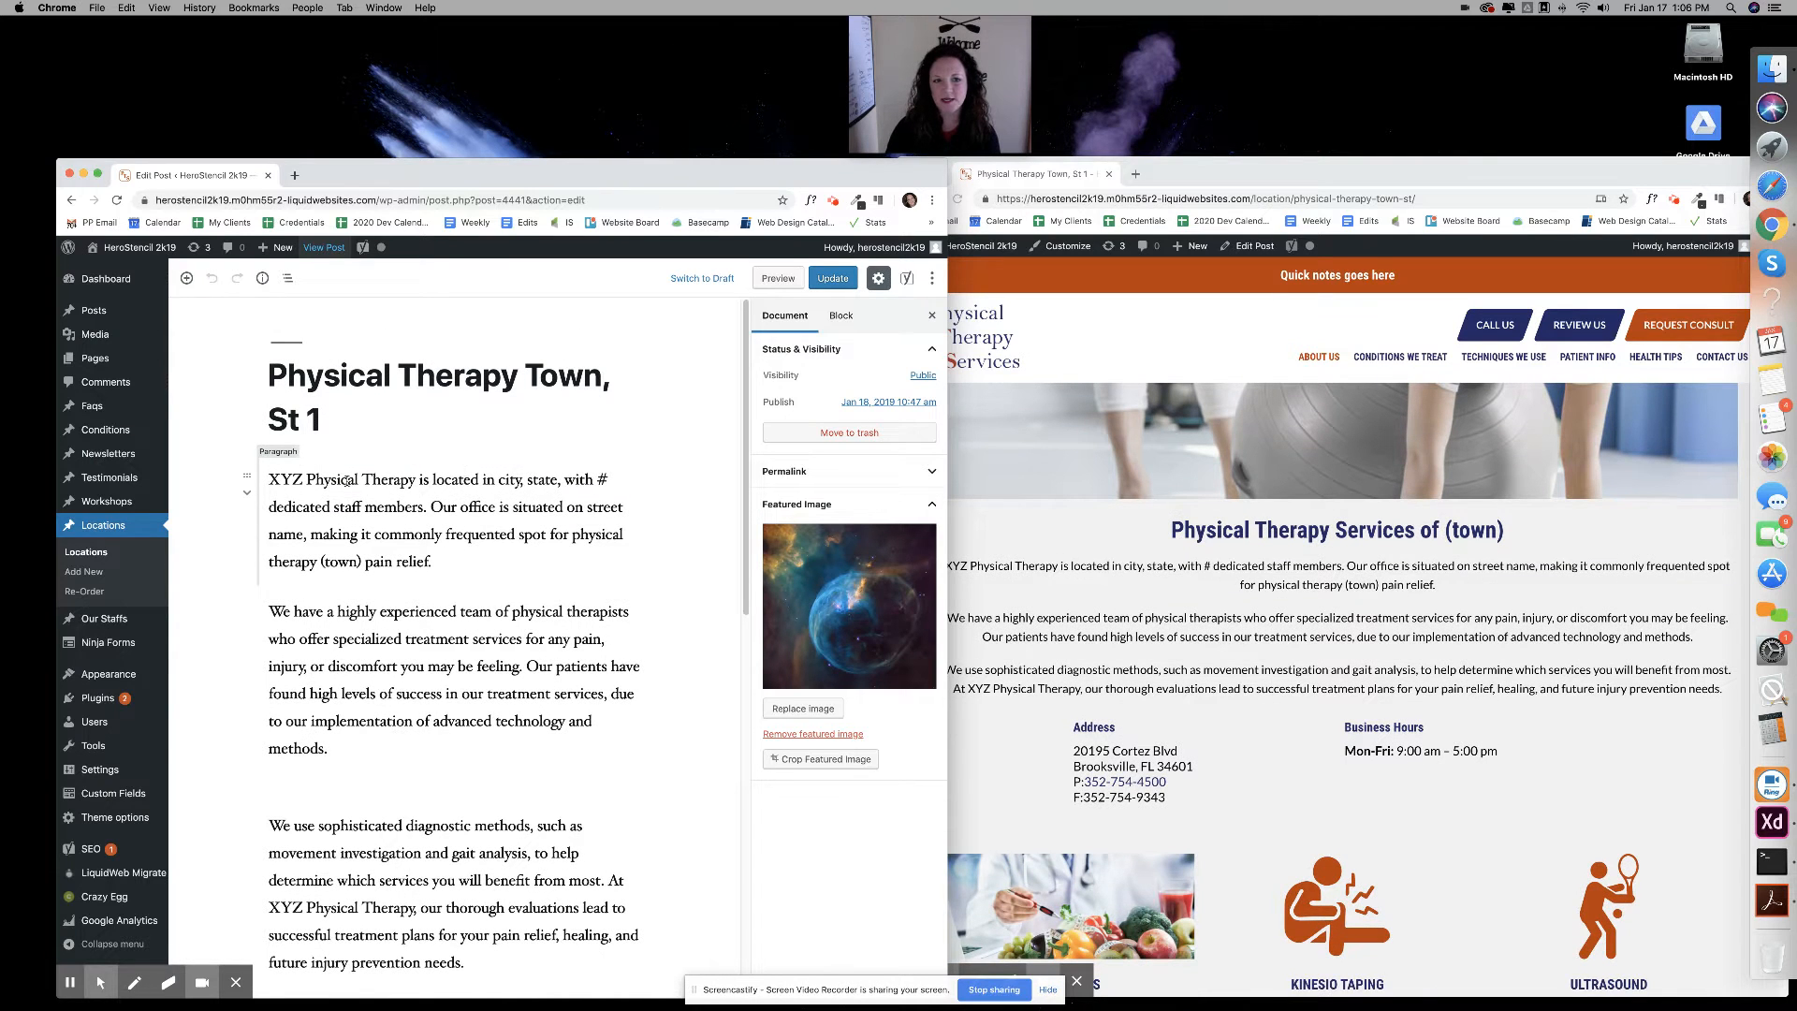
left_click_drag(359, 480, 412, 655)
left_click_drag(1236, 565, 1438, 707)
Show the Location Banner settings of the Location Template and compare the banner image and title with the live page's banner
scroll(473, 530, "down", 15)
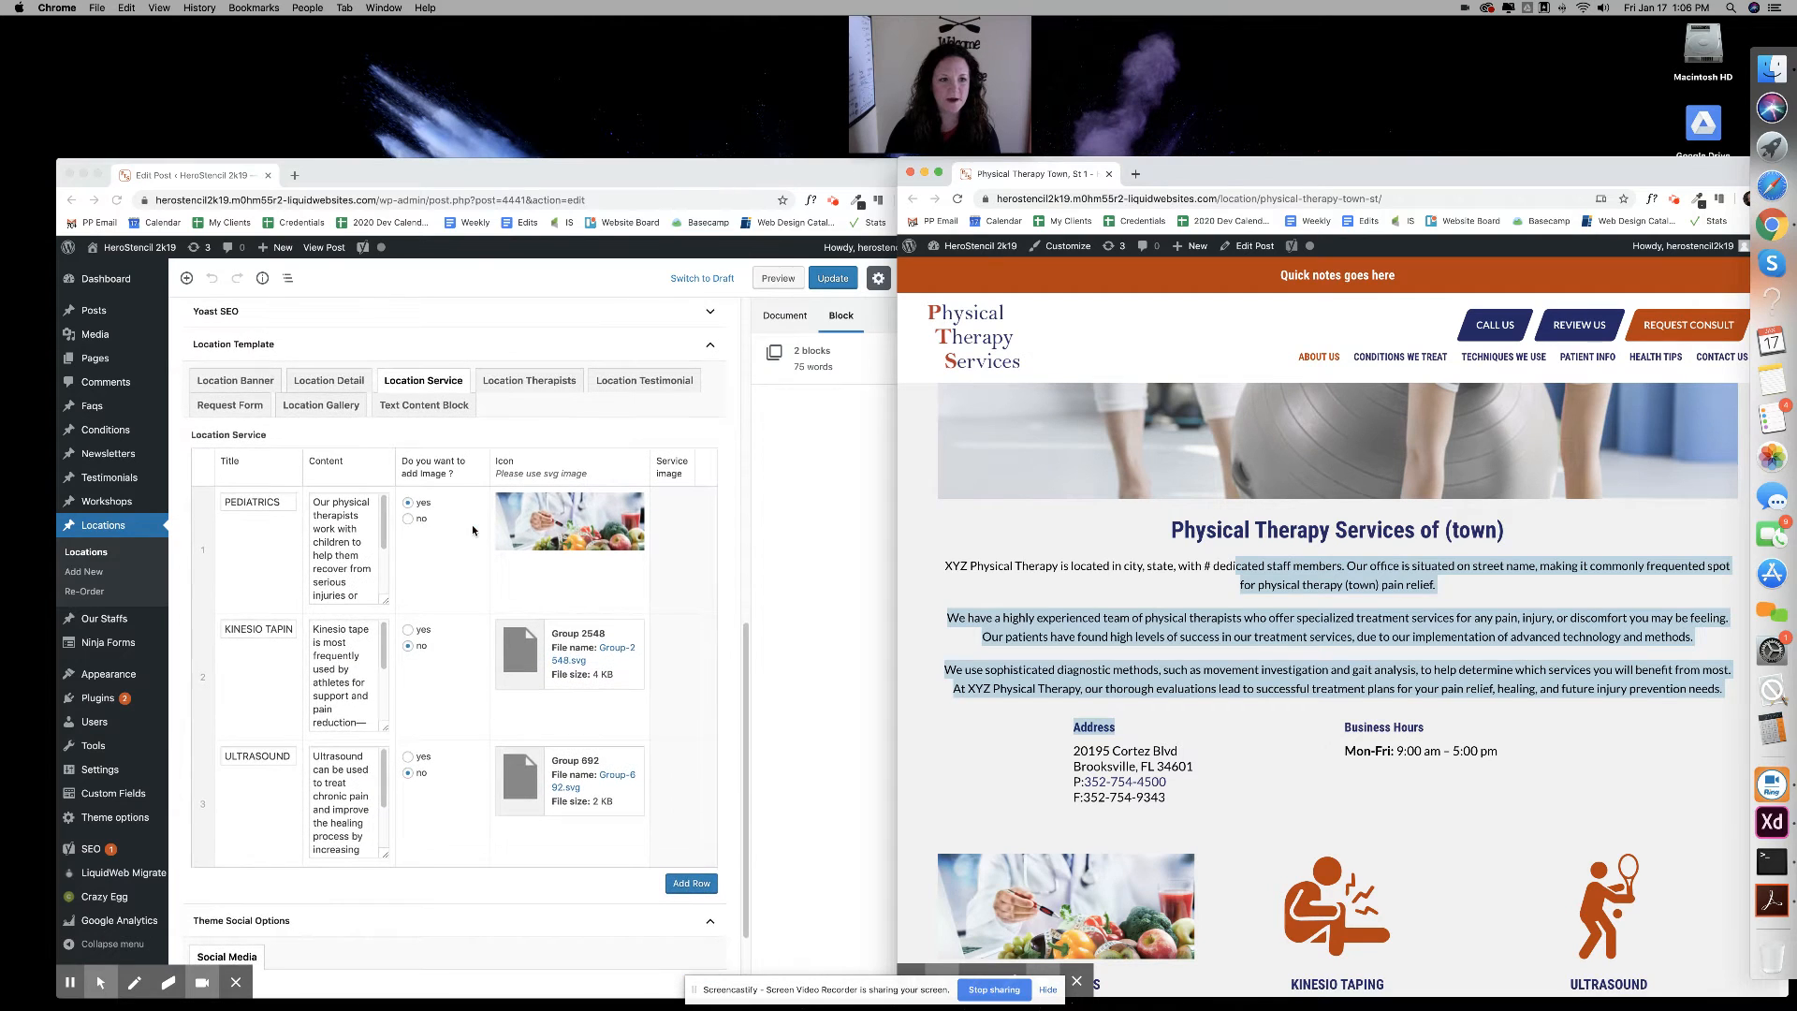
left_click(240, 383)
left_click(239, 383)
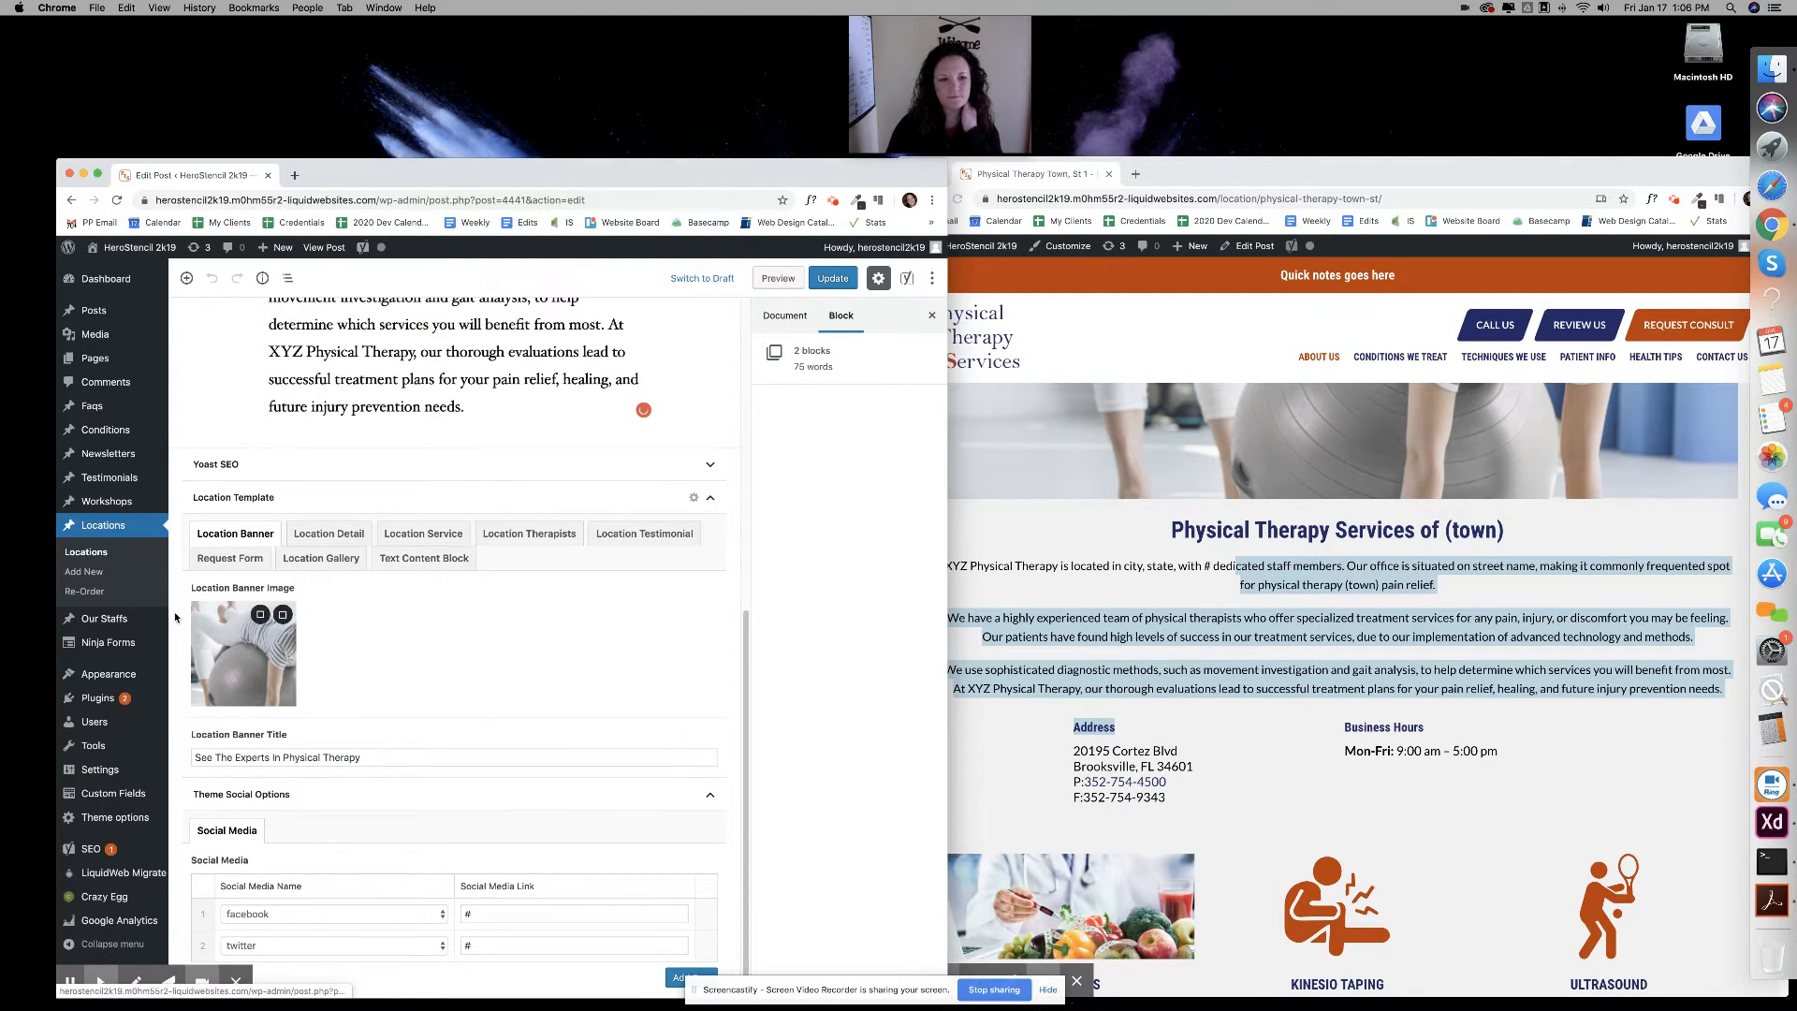
scroll(1410, 544, "up", 1)
scroll(1408, 537, "up", 5)
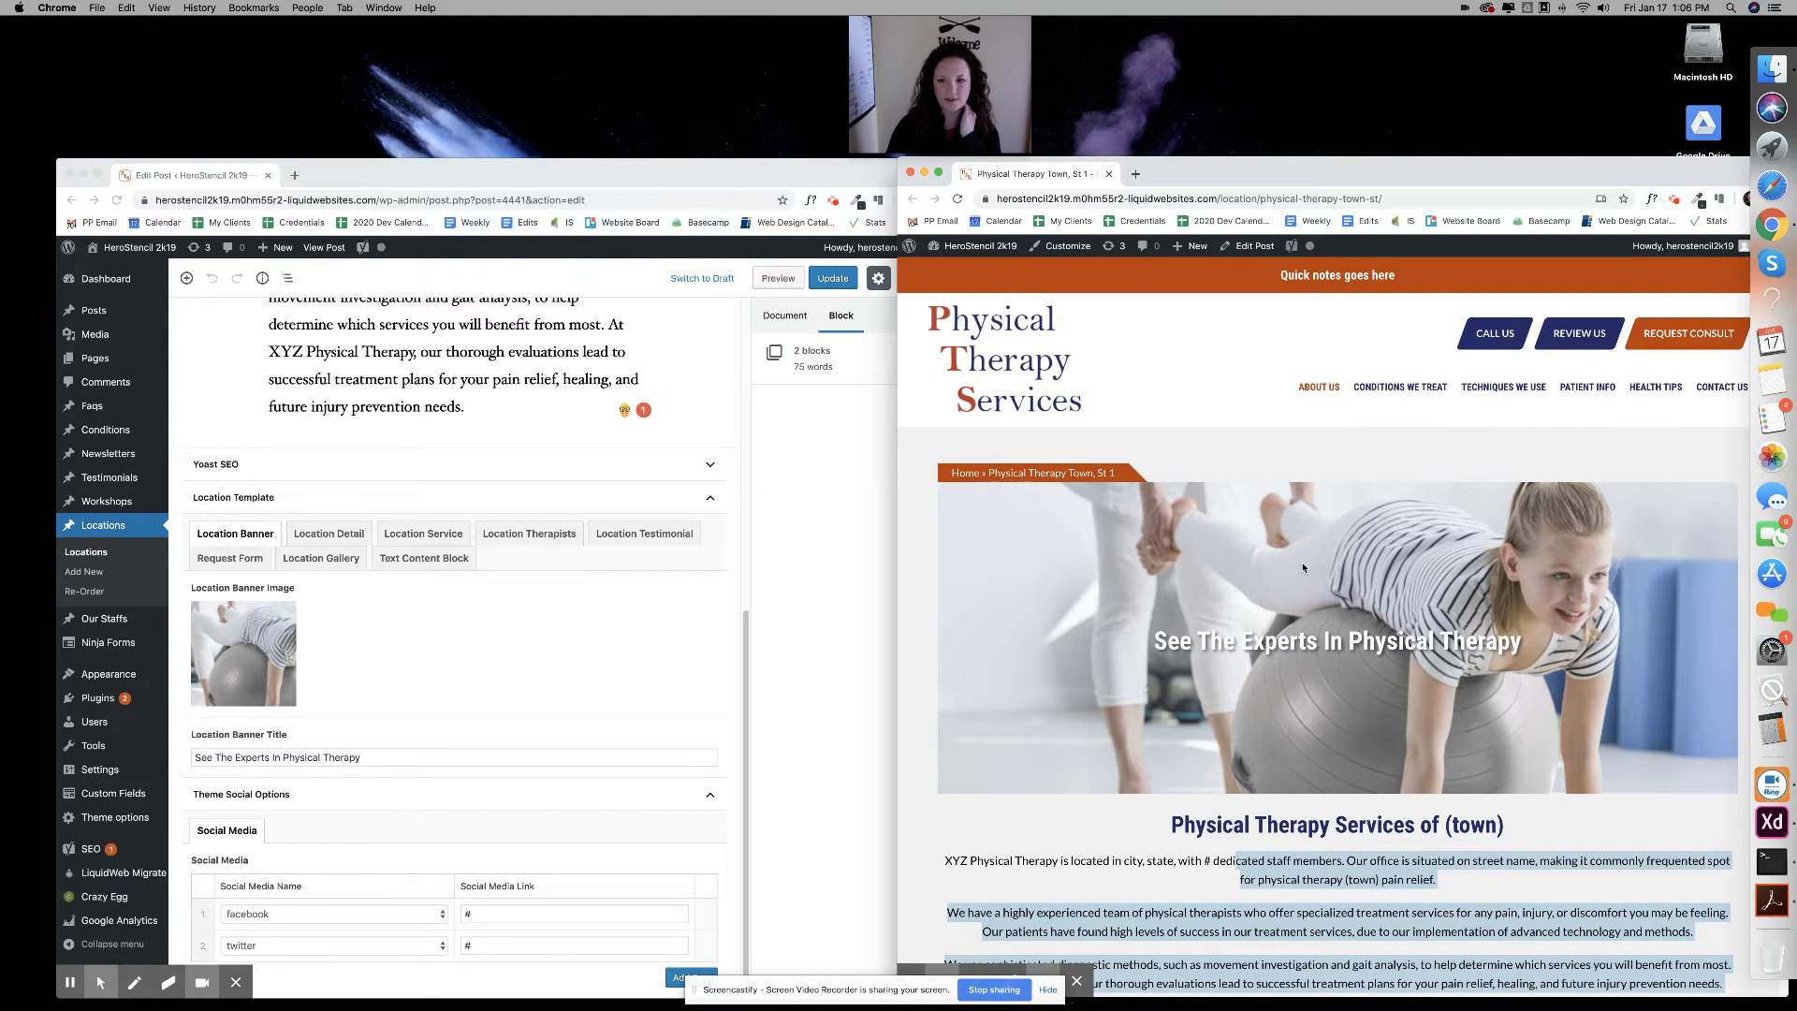
left_click(432, 753)
triple_click(430, 755)
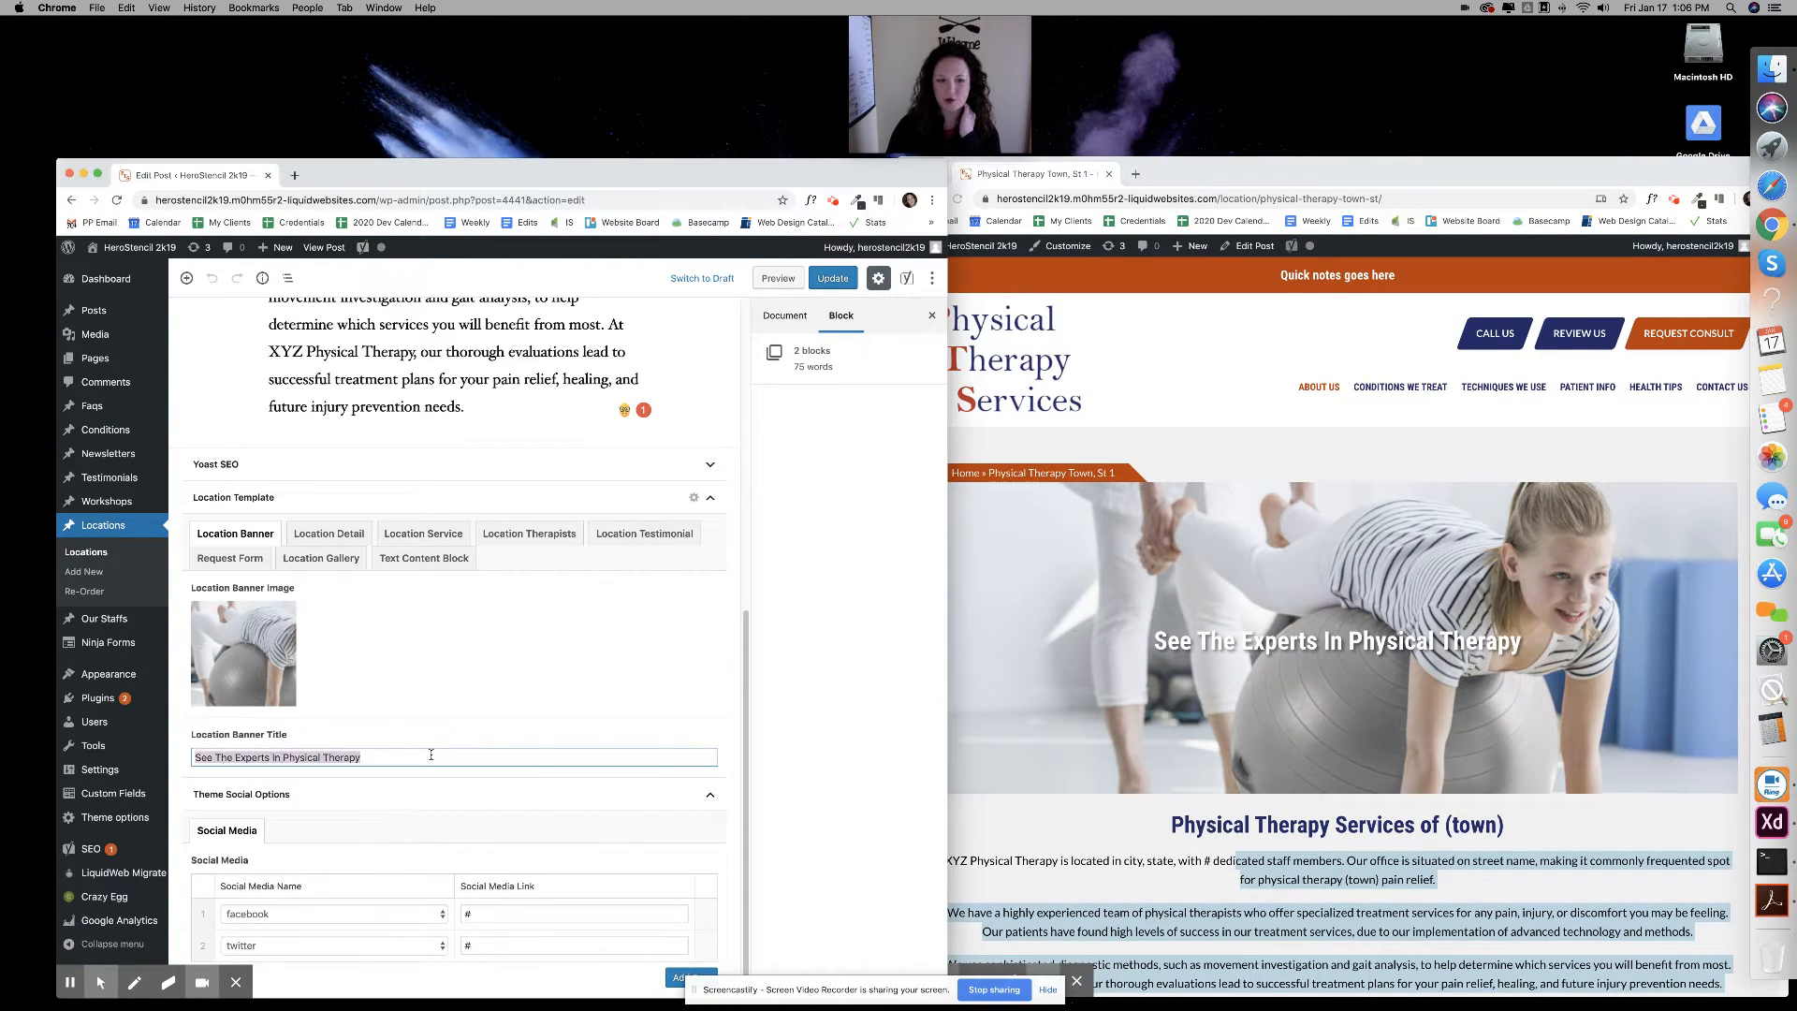
Show the Location Detail settings and review their fields against the address and hours section of the live page
left_click(328, 532)
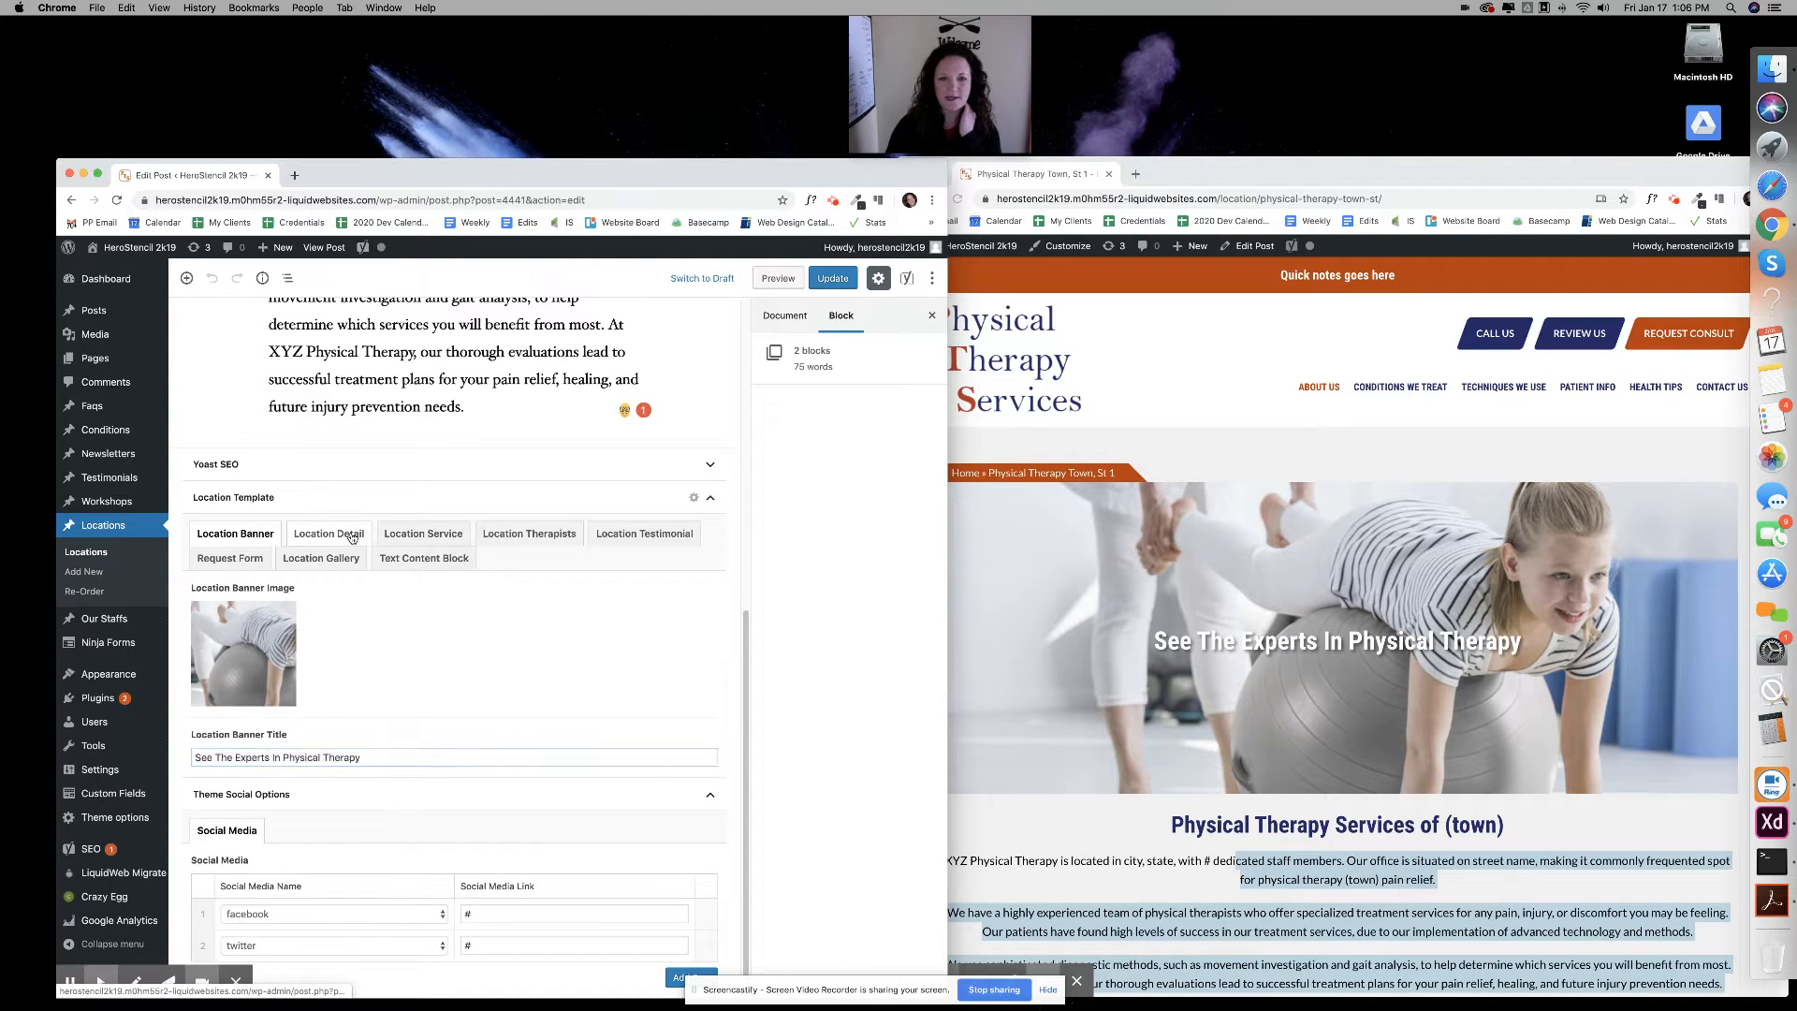
scroll(1412, 745, "down", 5)
scroll(1411, 745, "down", 2)
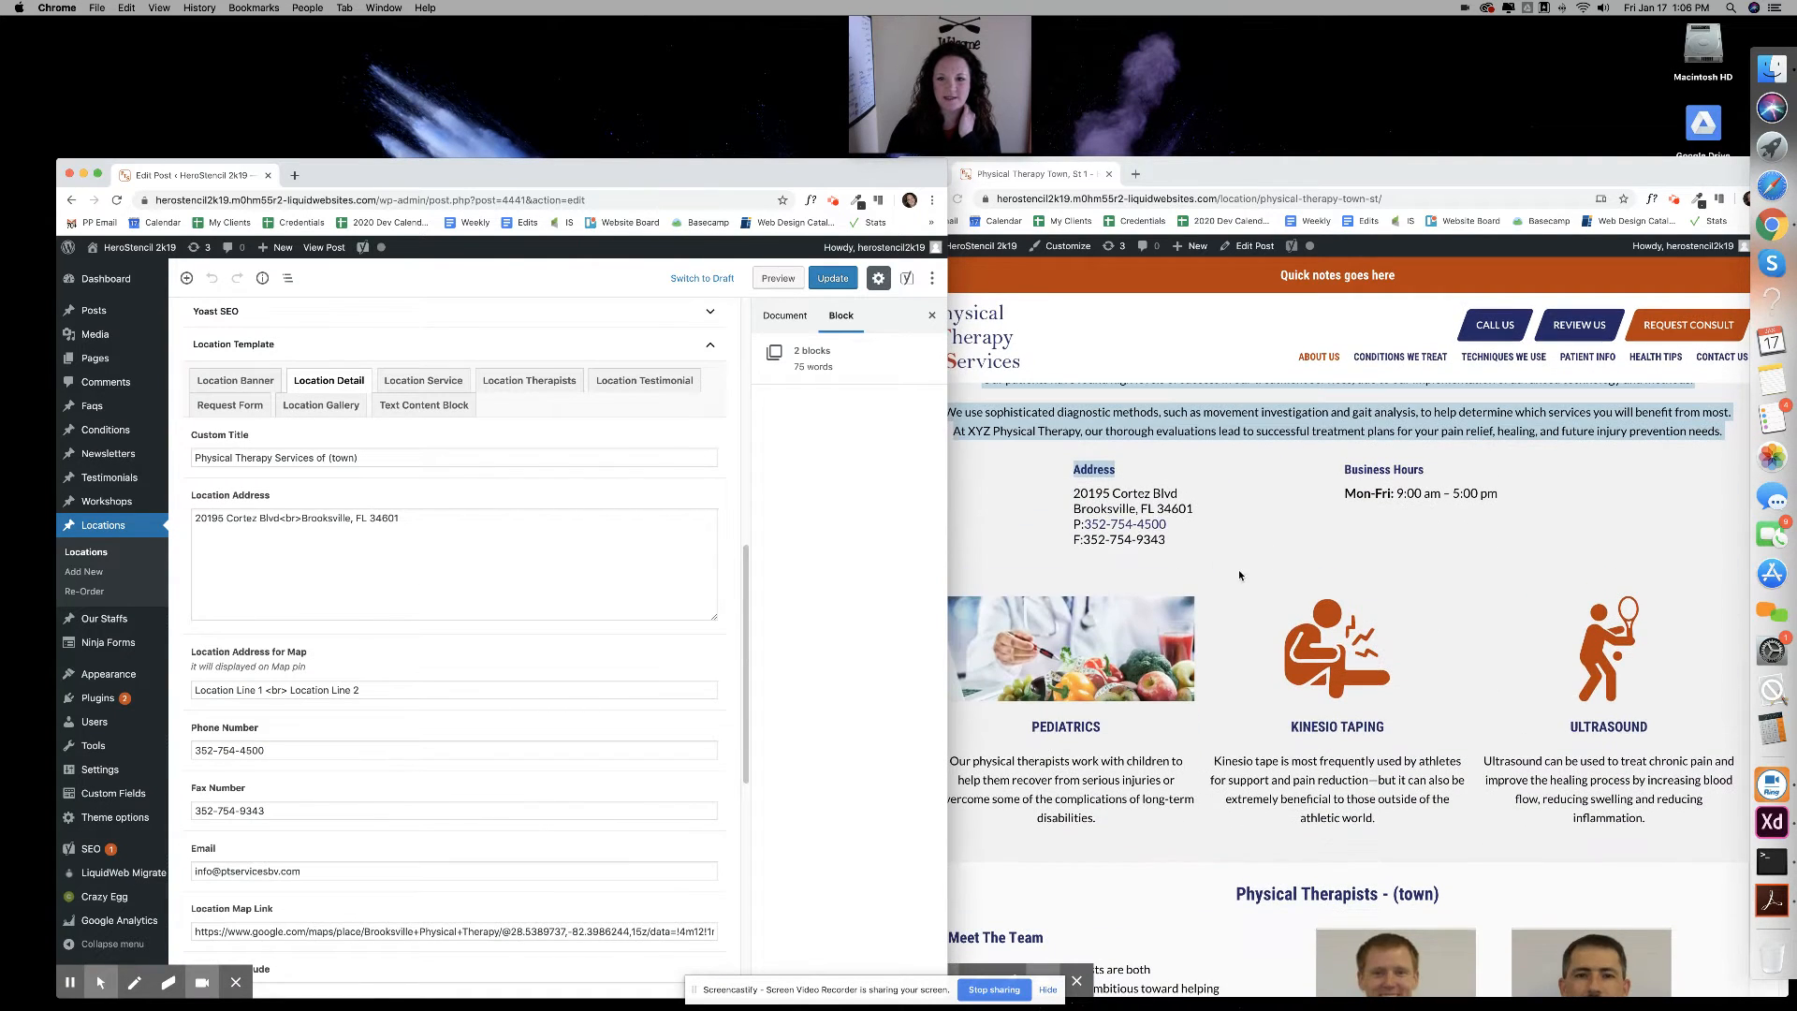
left_click(1201, 538)
scroll(357, 711, "down", 4)
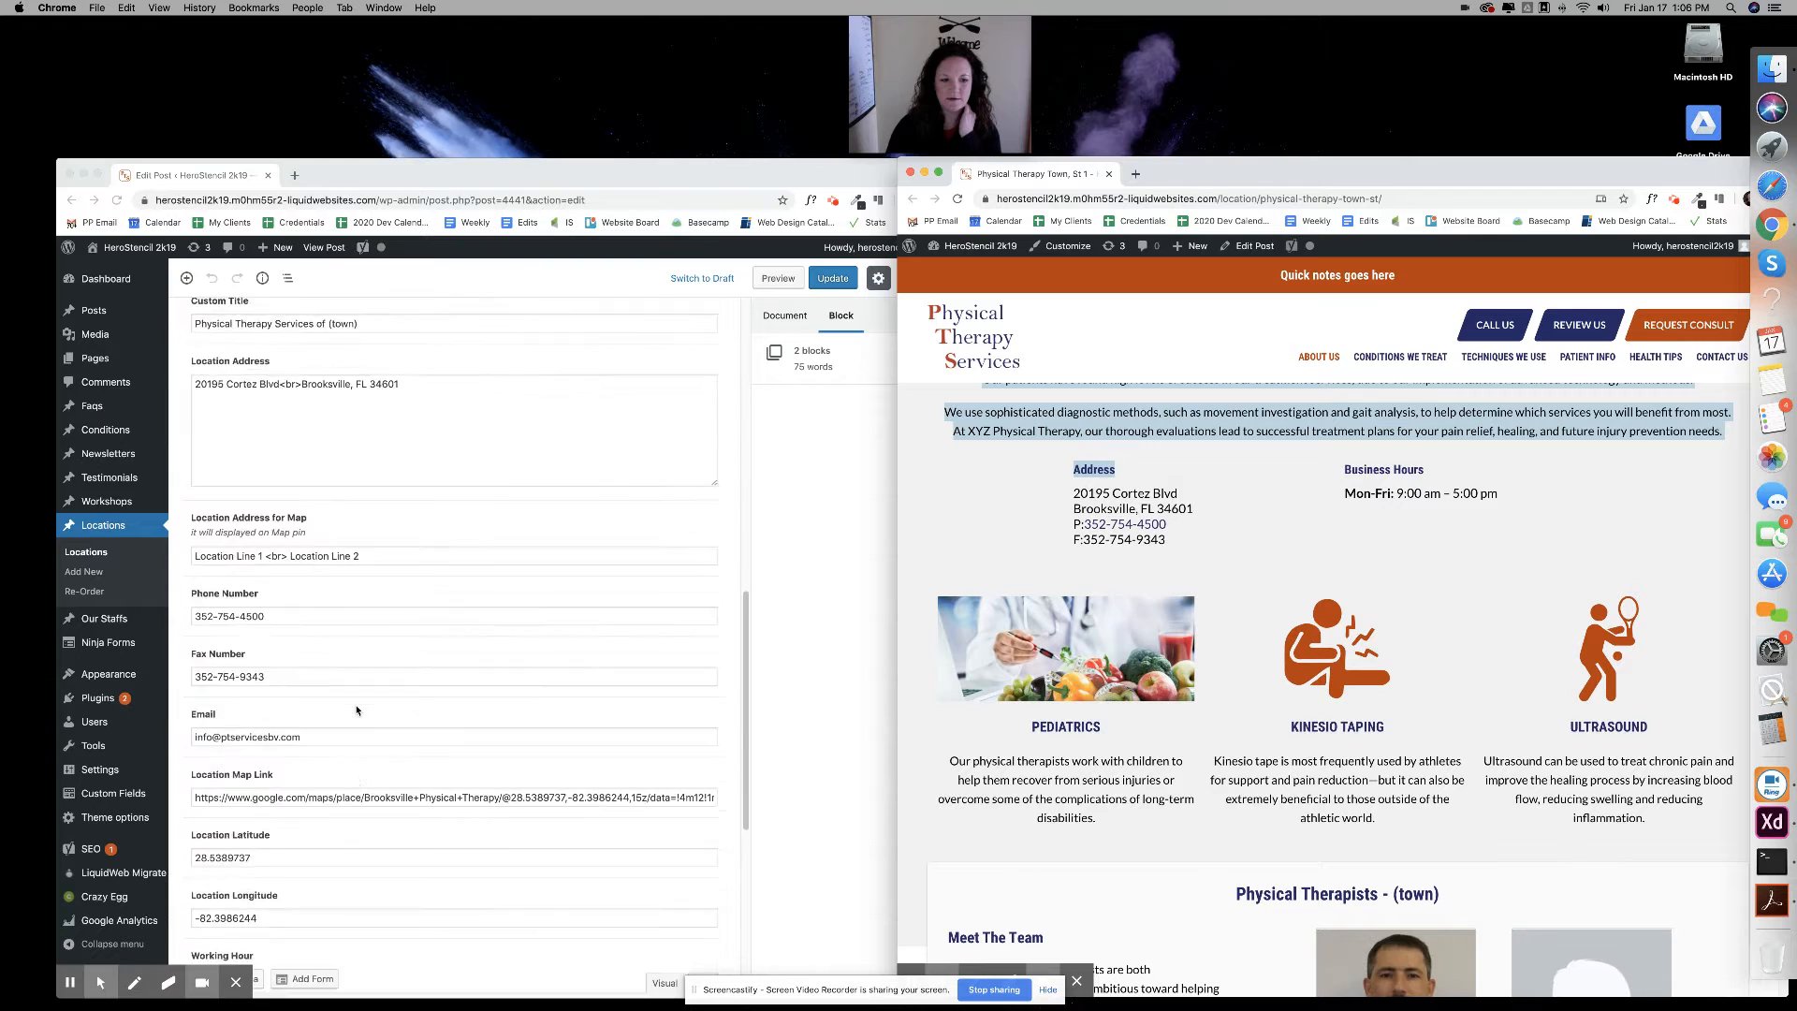
scroll(420, 824, "up", 5)
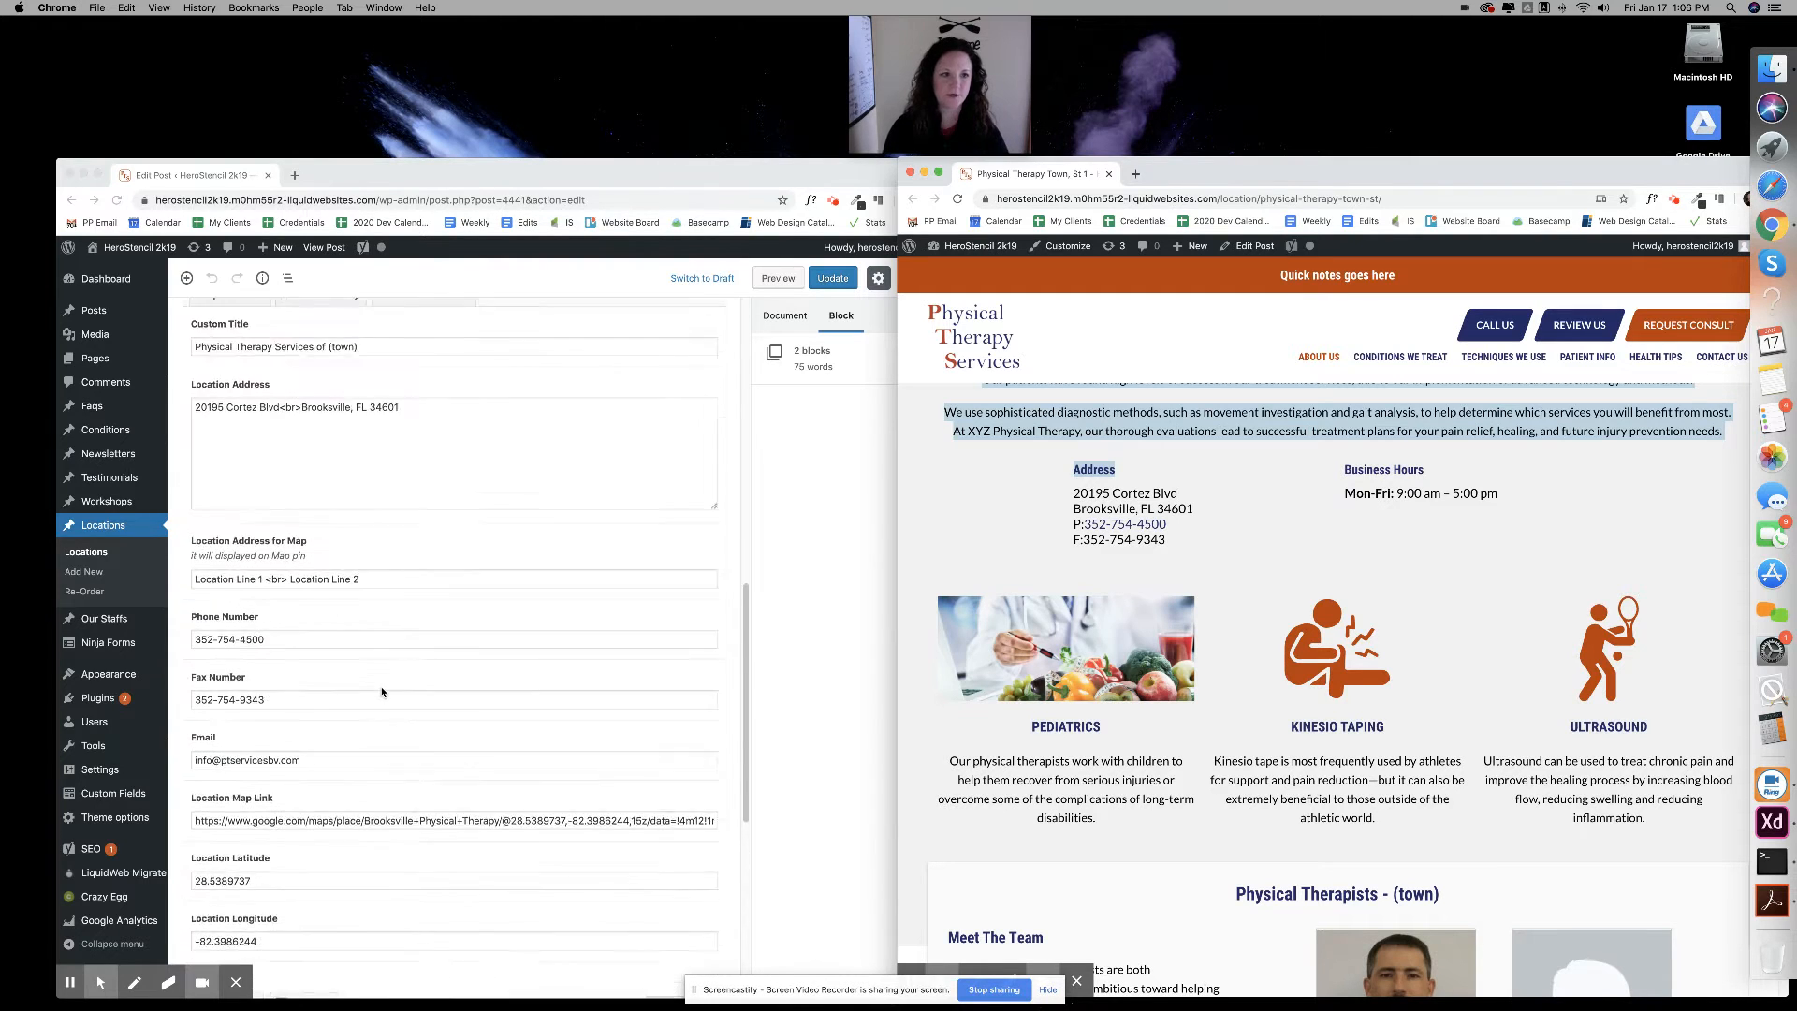
Compare the Custom Title field with the heading above the introductory text on the live page
left_click(431, 450)
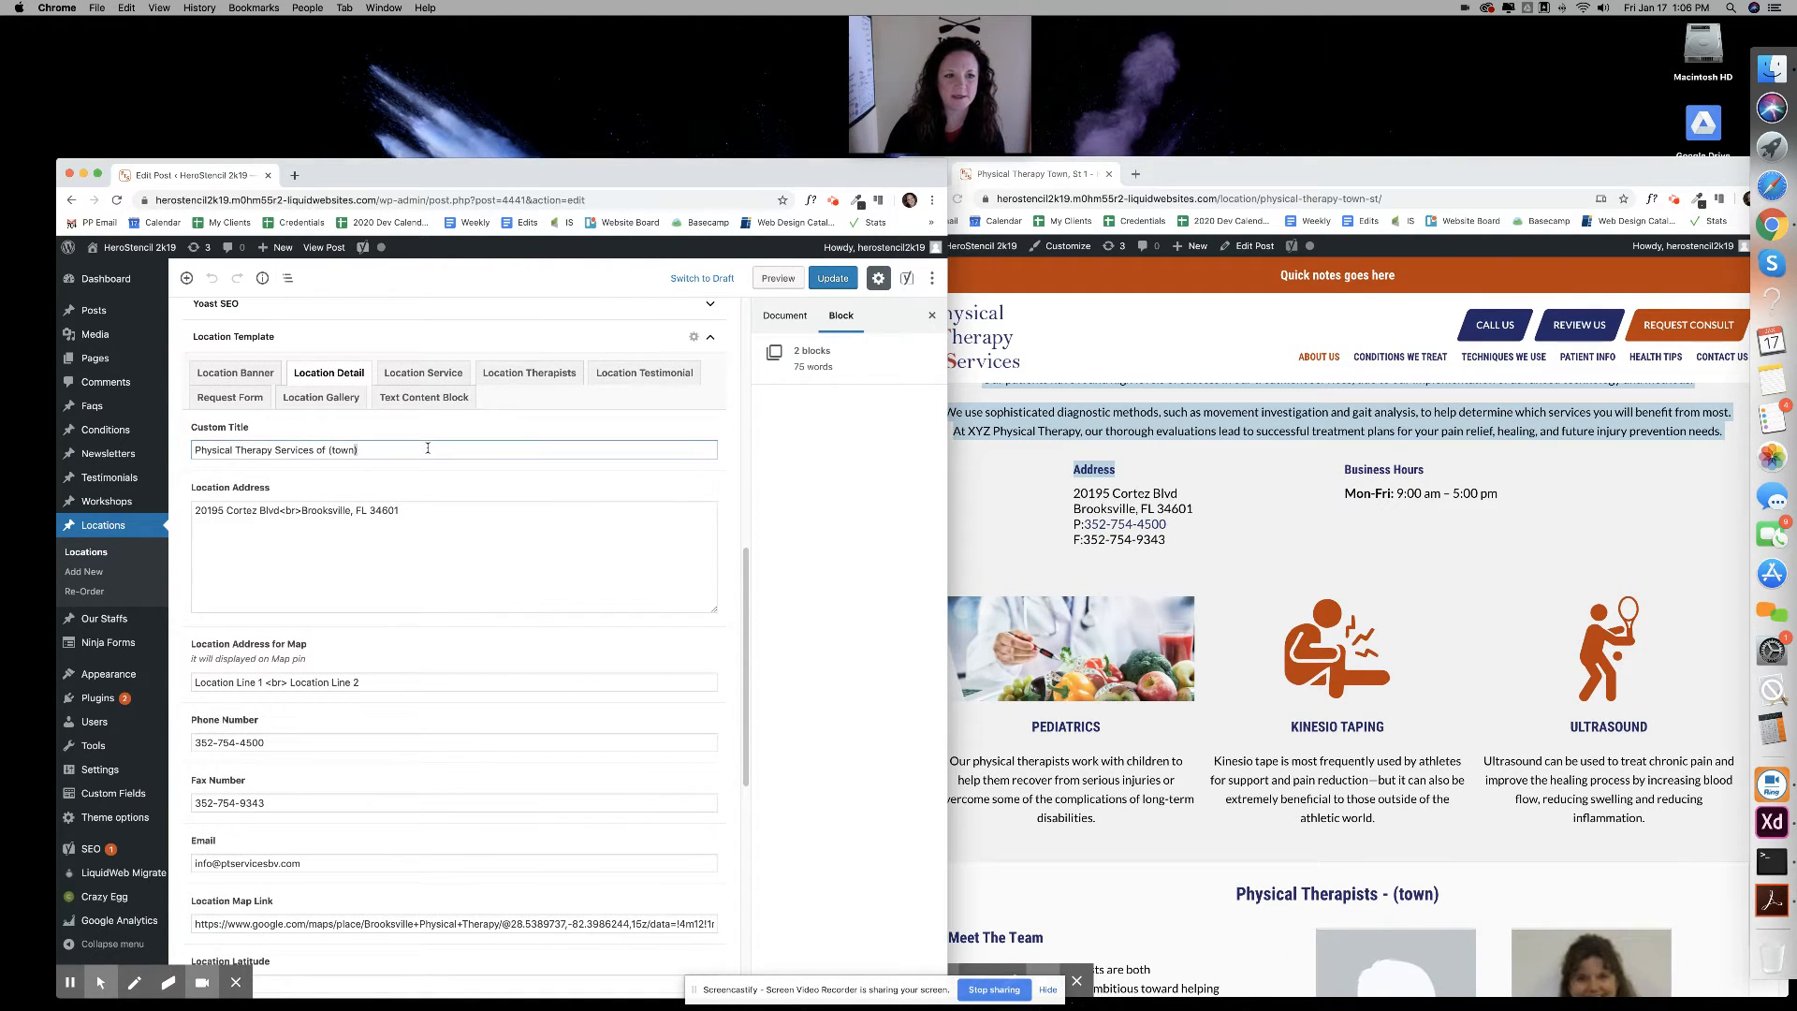
triple_click(431, 450)
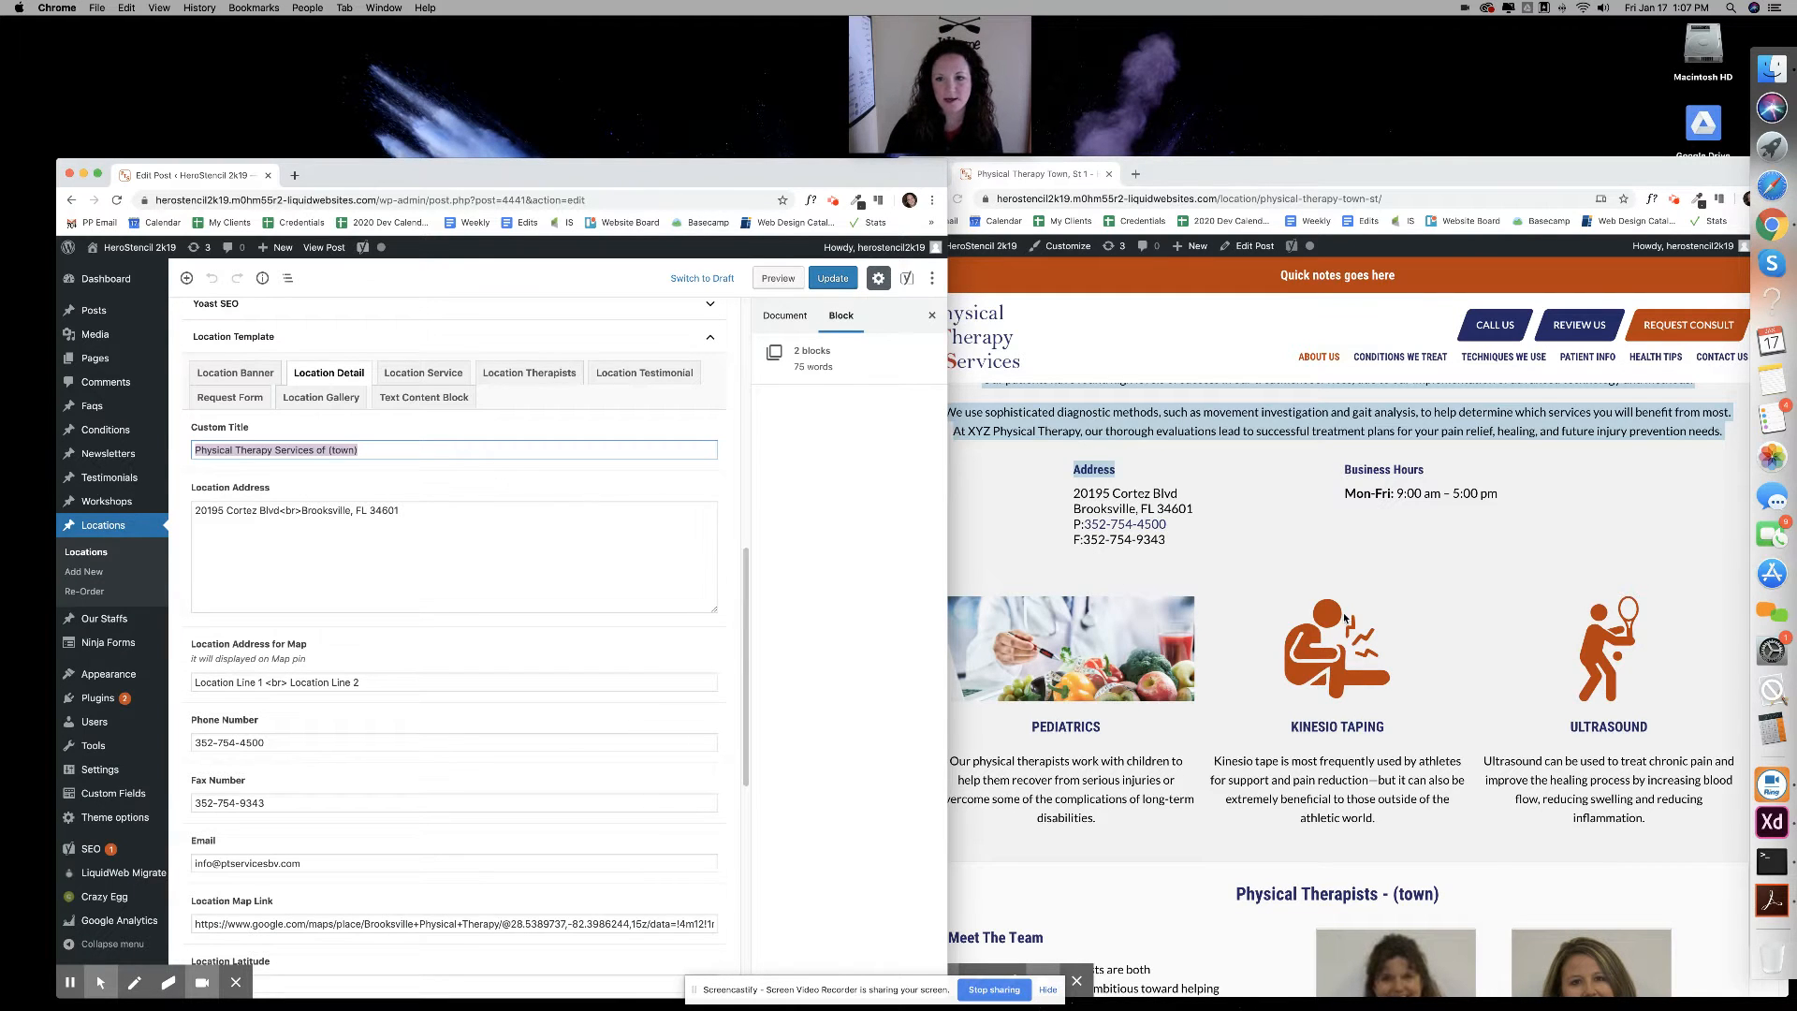
scroll(1353, 566, "up", 3)
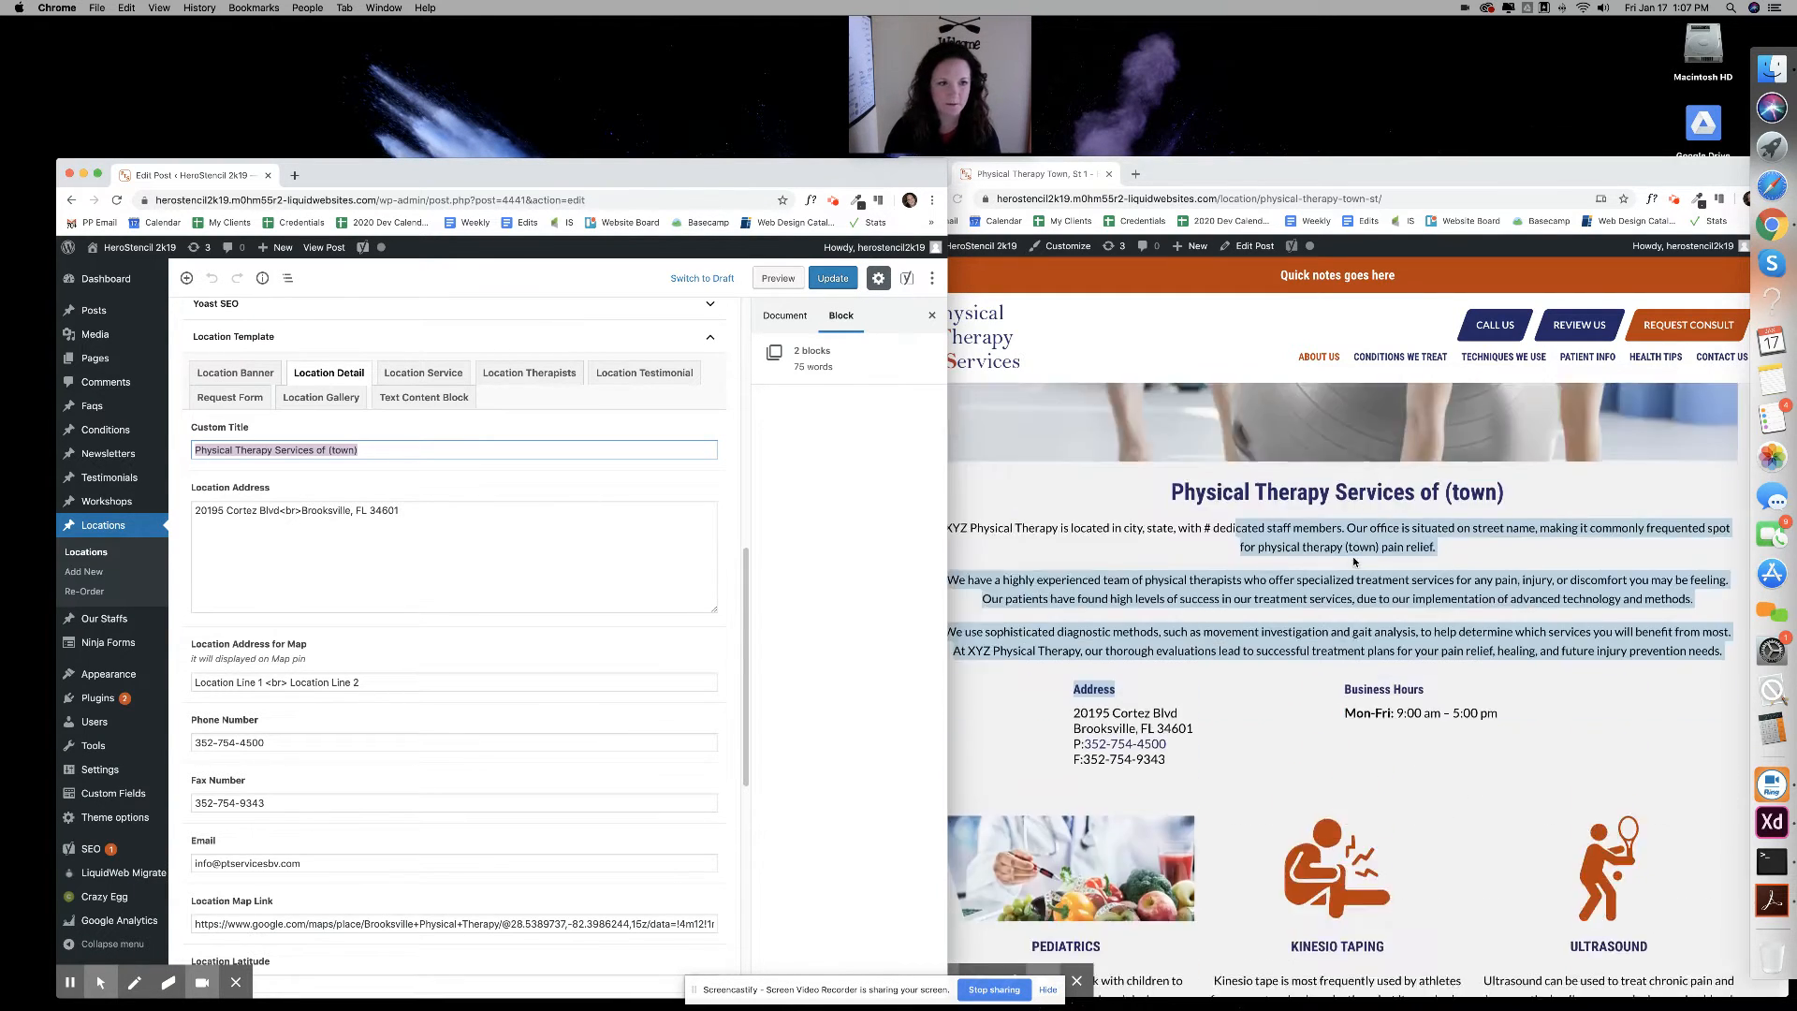
scroll(1353, 561, "up", 3)
left_click(1170, 620)
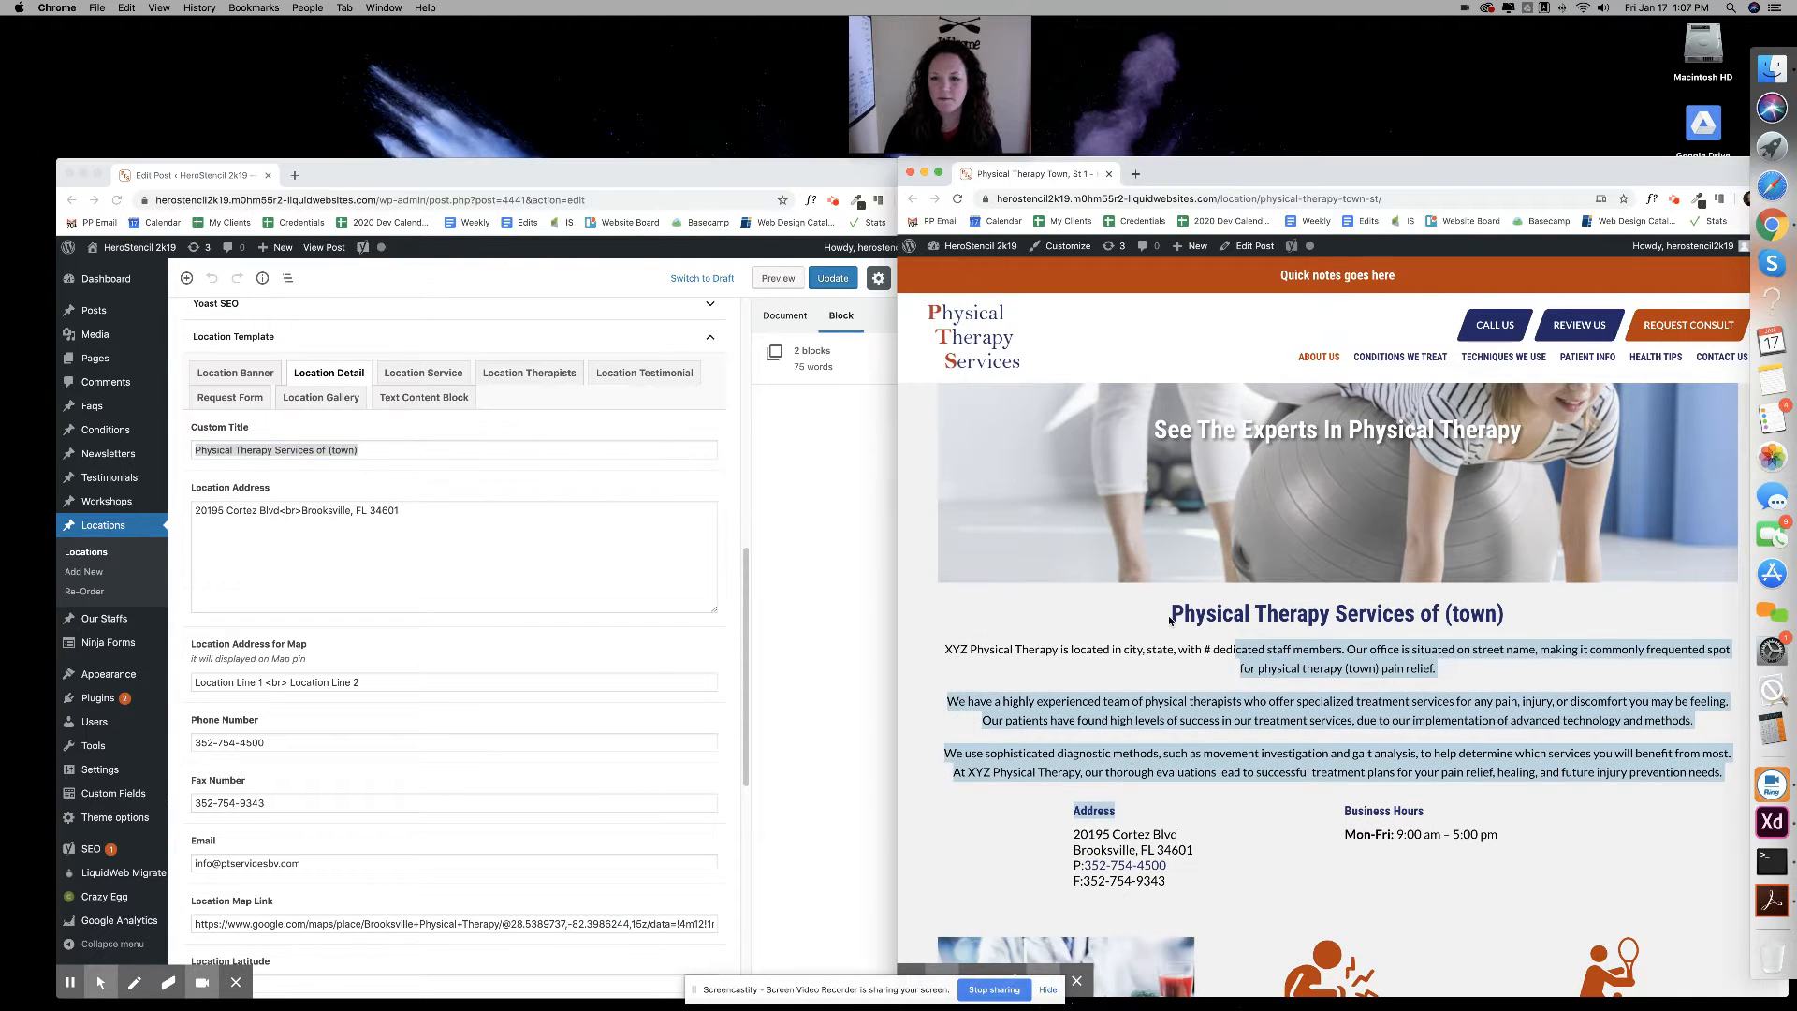
left_click_drag(1170, 619, 1518, 622)
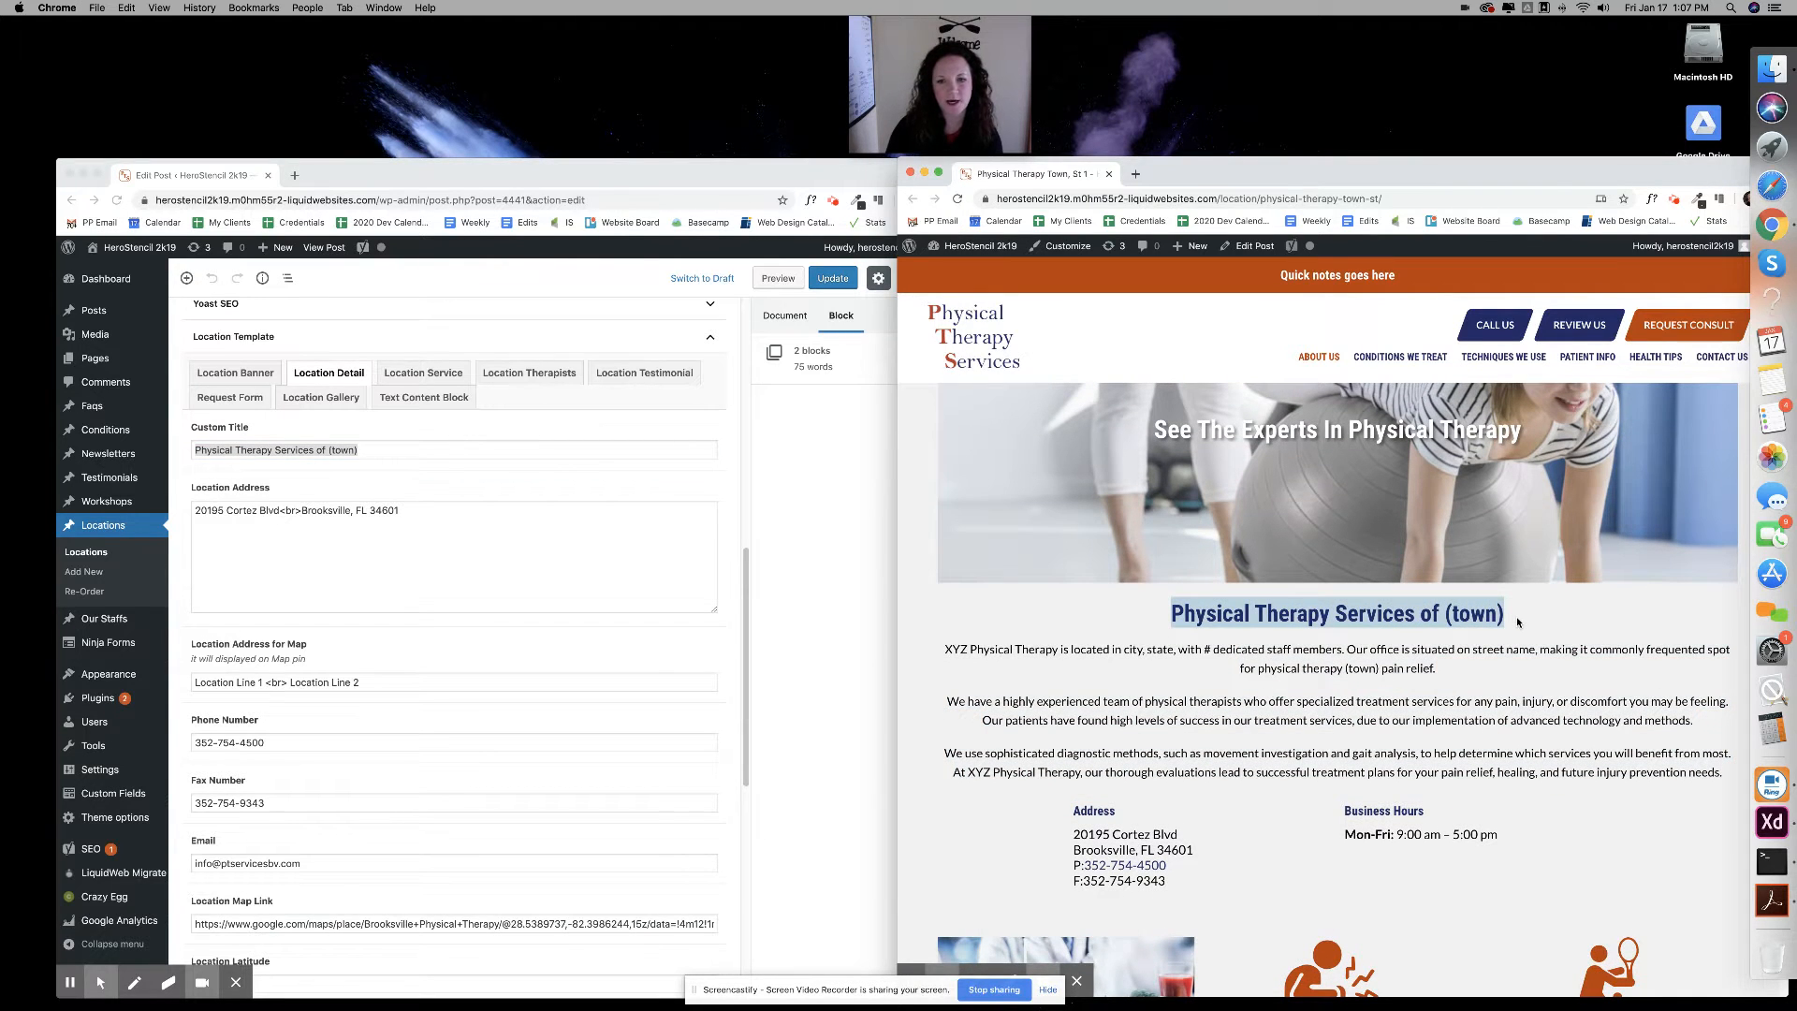
Compare the Location Address field with the address block on the live page
left_click(441, 514)
double_click(442, 514)
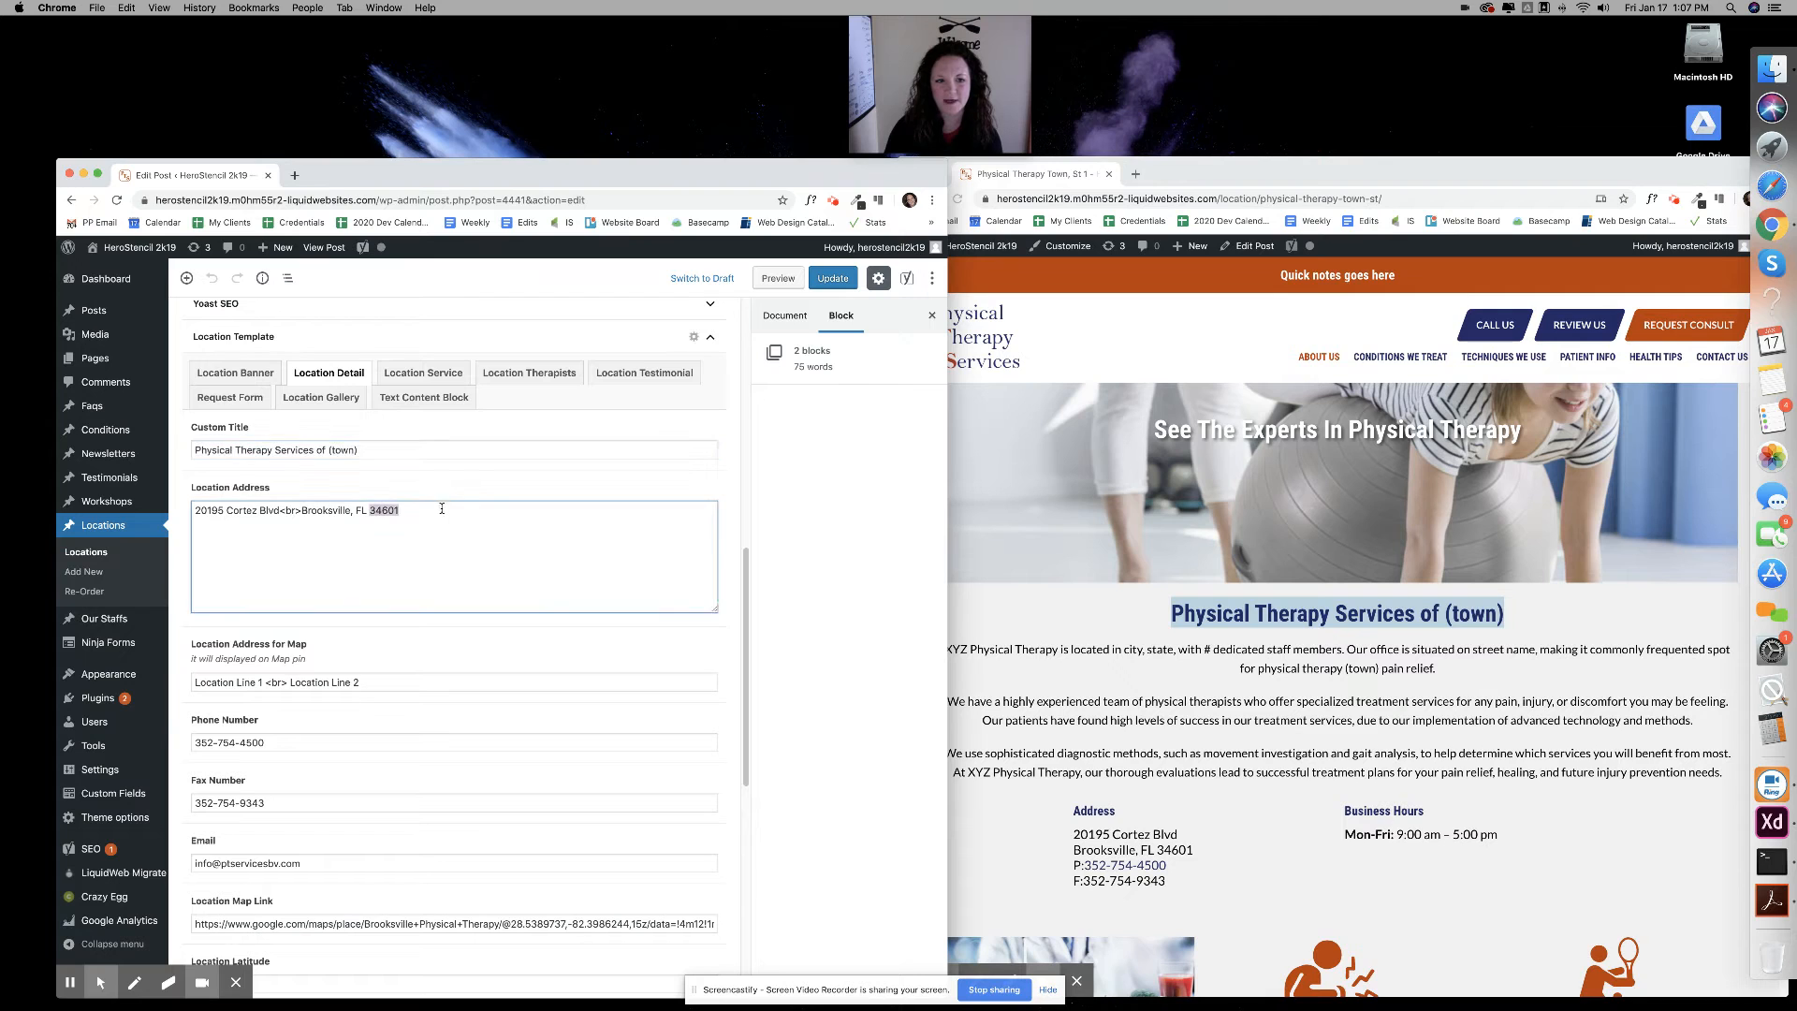
scroll(1119, 620, "down", 3)
scroll(549, 571, "down", 2)
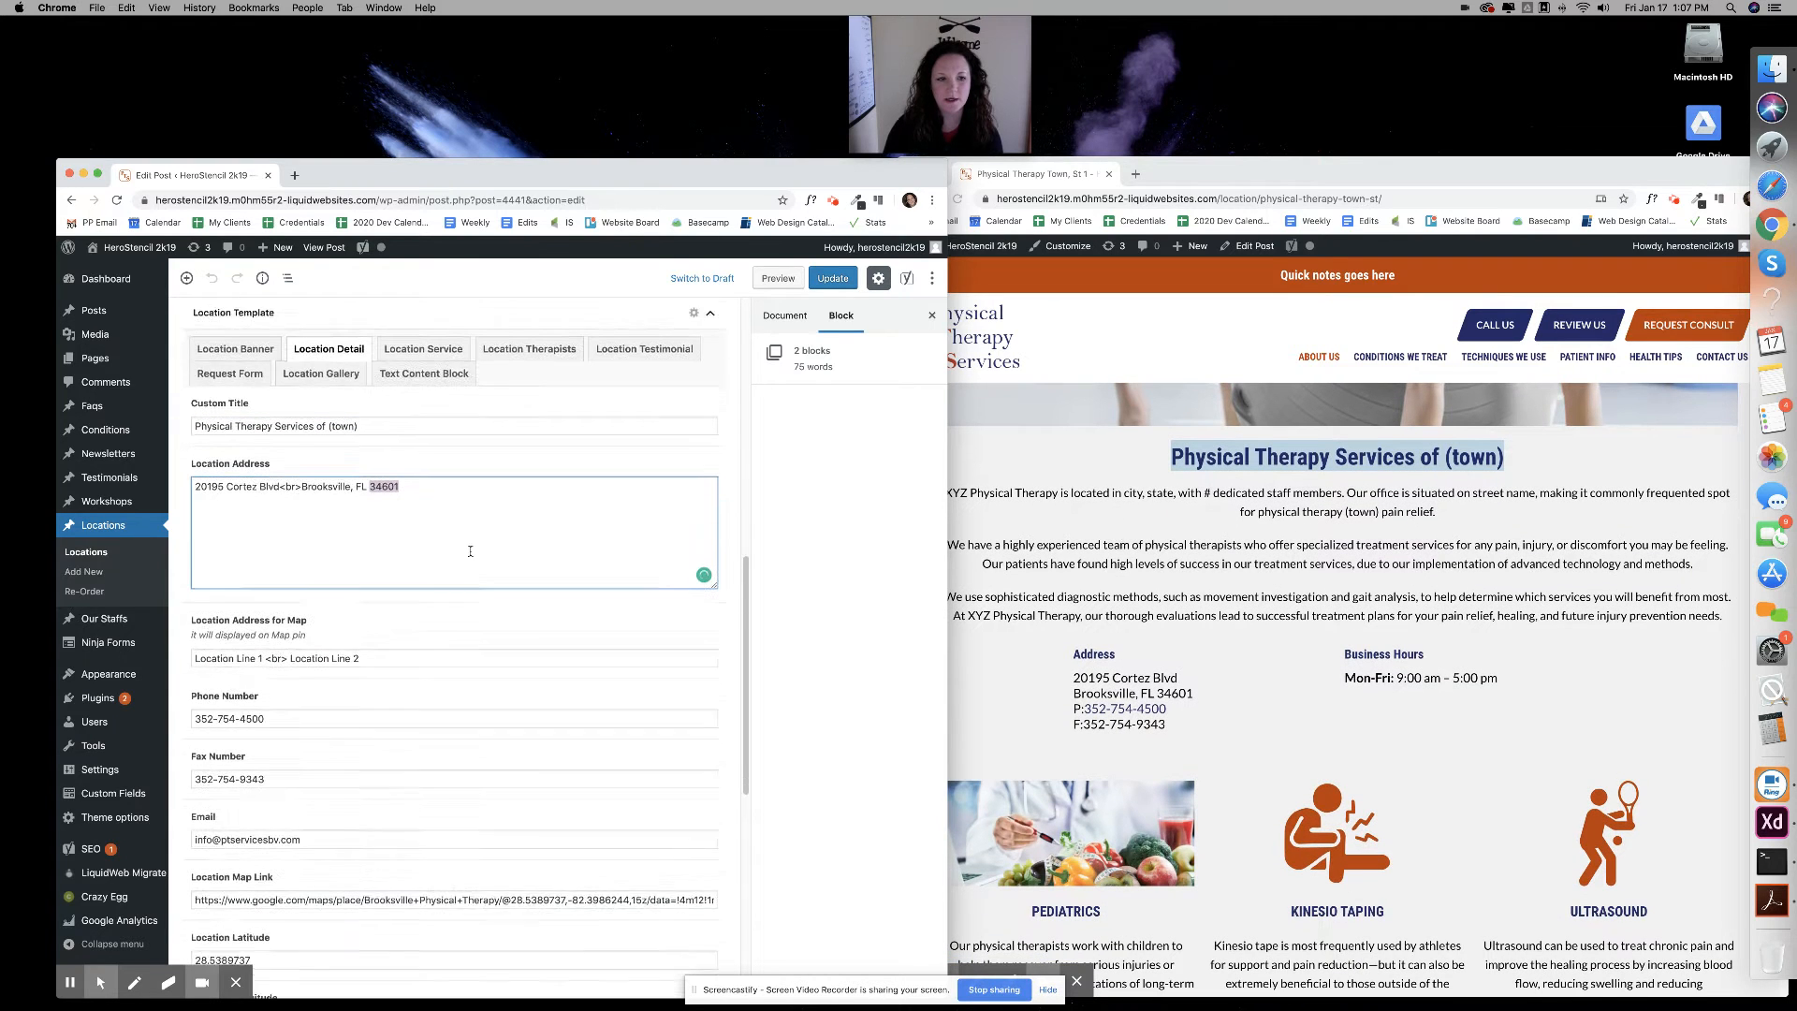
scroll(1077, 660, "down", 1)
left_click(1076, 660)
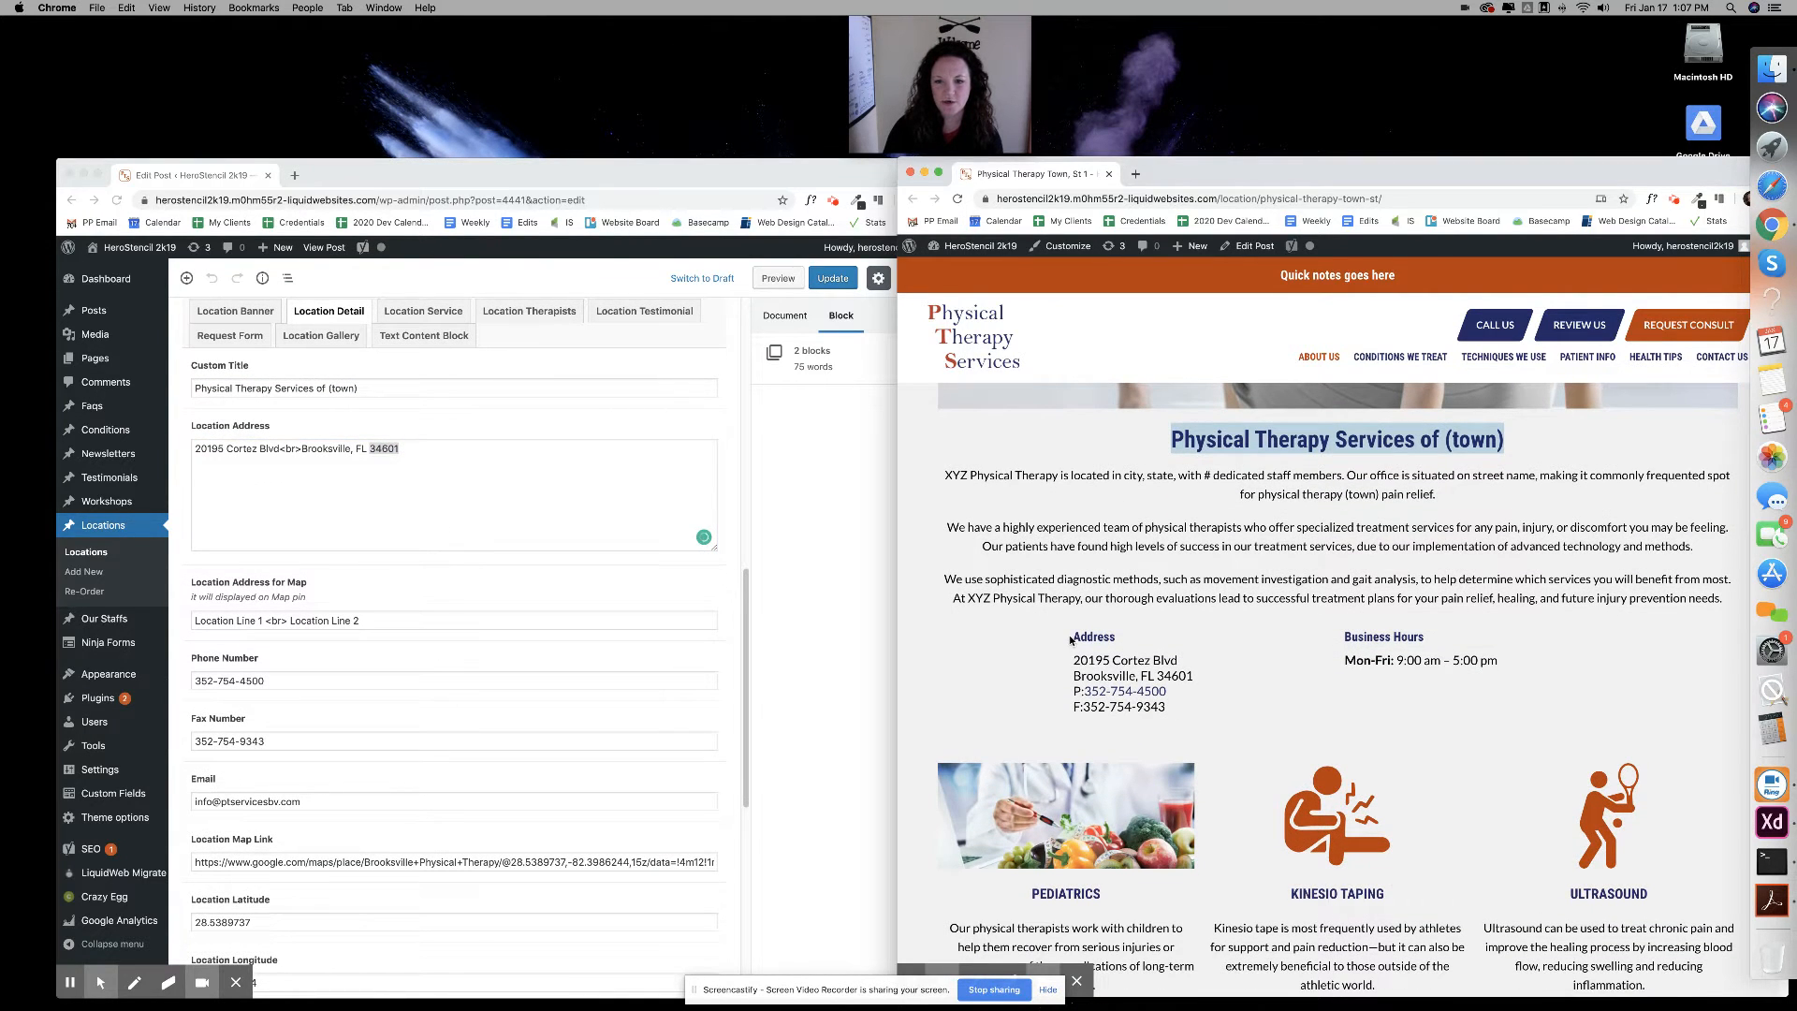
left_click(1071, 639)
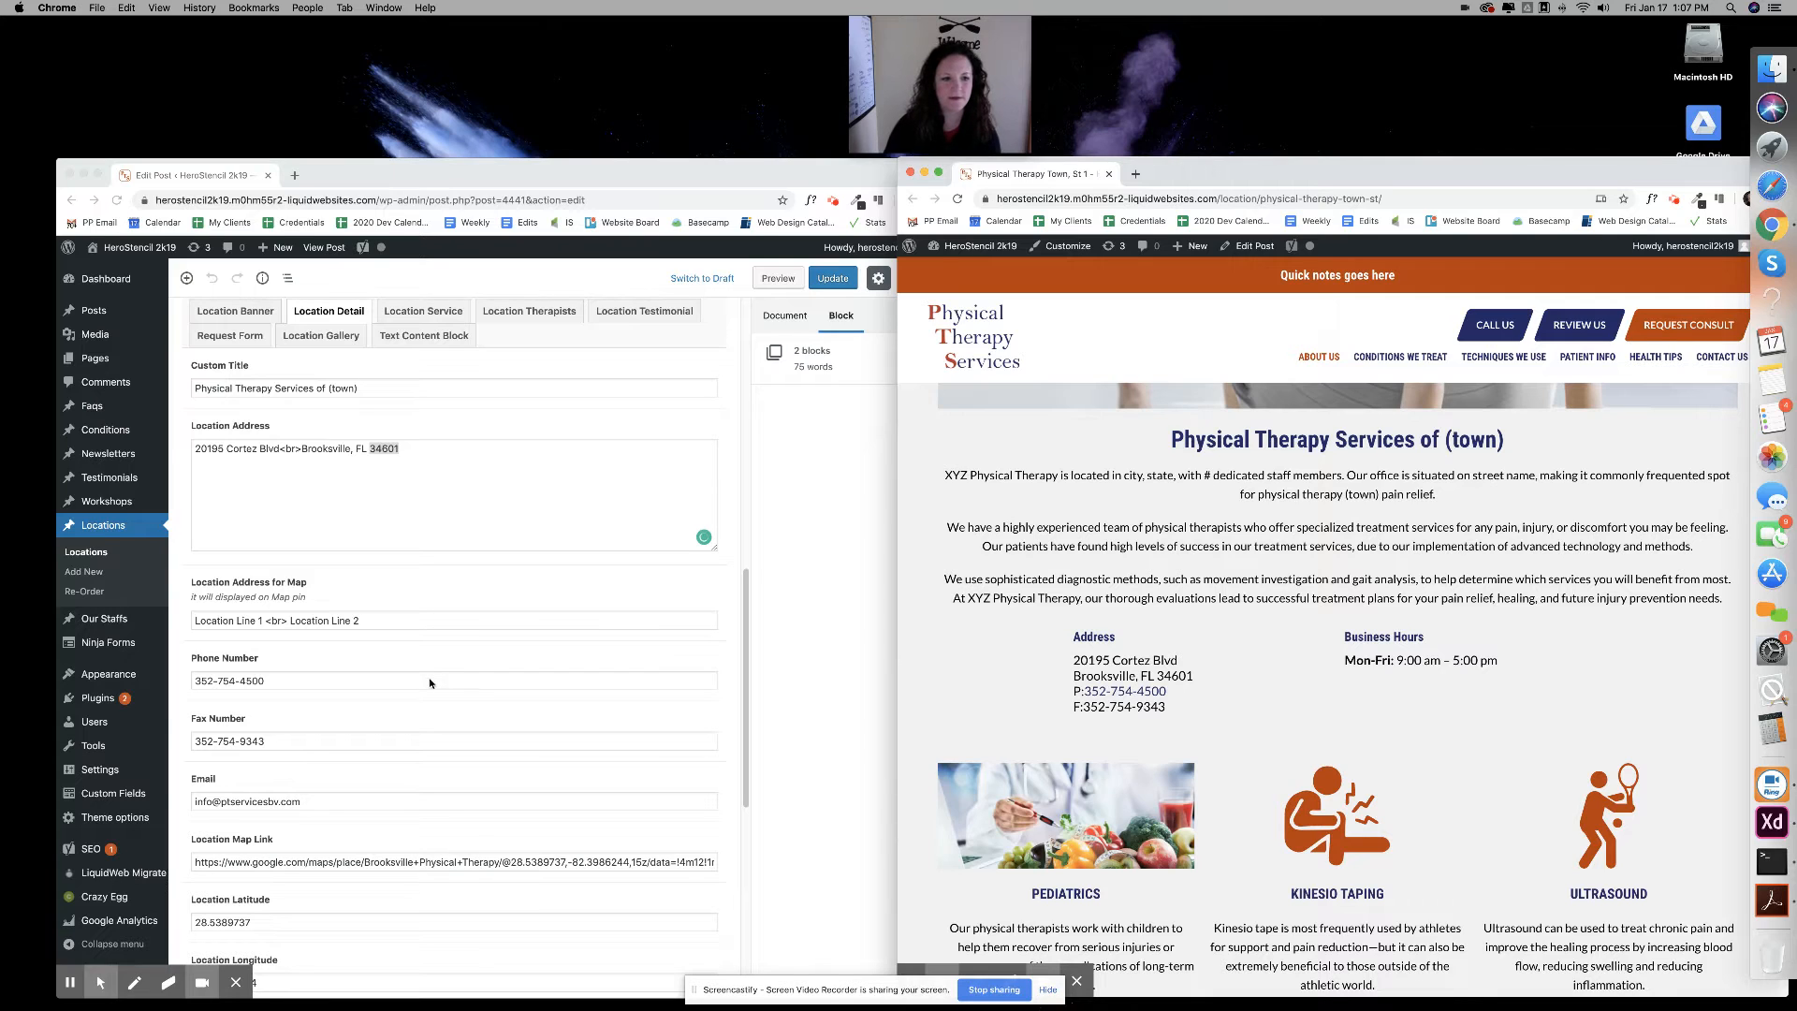
Check the phone, fax and email fields against the contact details shown on the live page
left_click(521, 570)
left_click(459, 742)
left_click(448, 802)
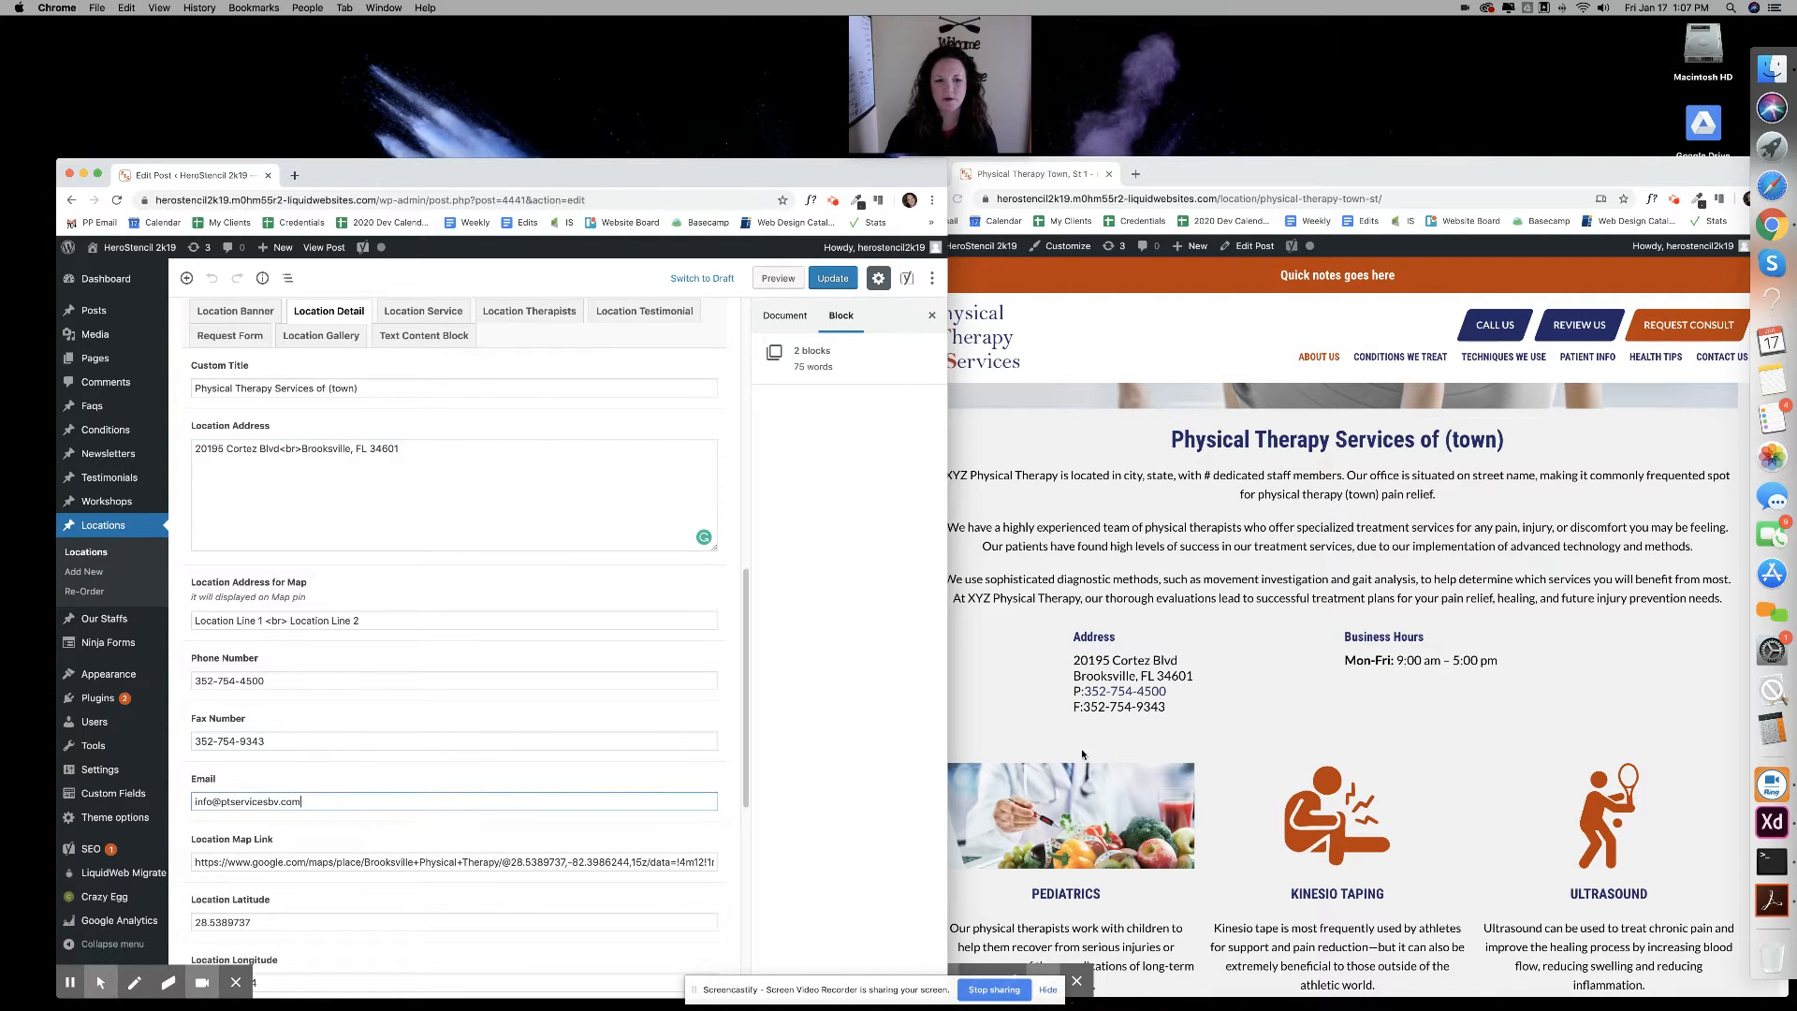
left_click(1161, 707)
scroll(1164, 707, "down", 1)
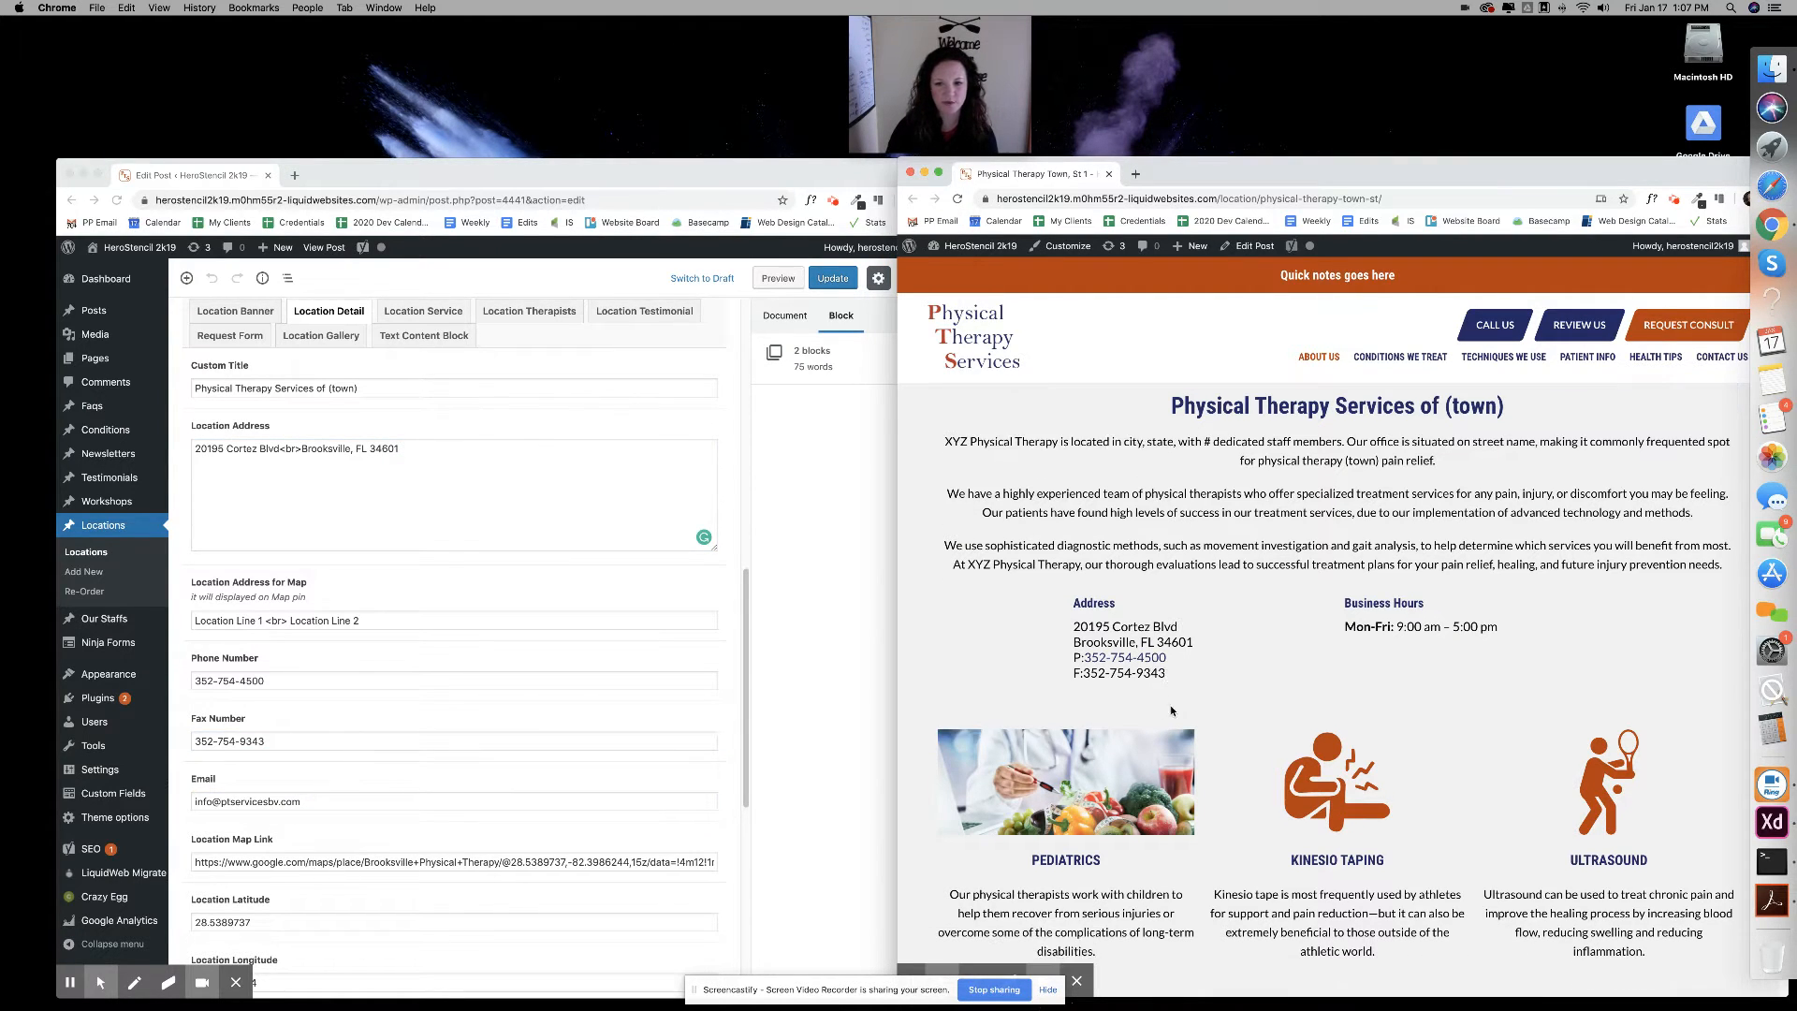
Examine the Location Map Link, Latitude and Longitude fields alongside the live page's address and service sections
scroll(557, 590, "down", 3)
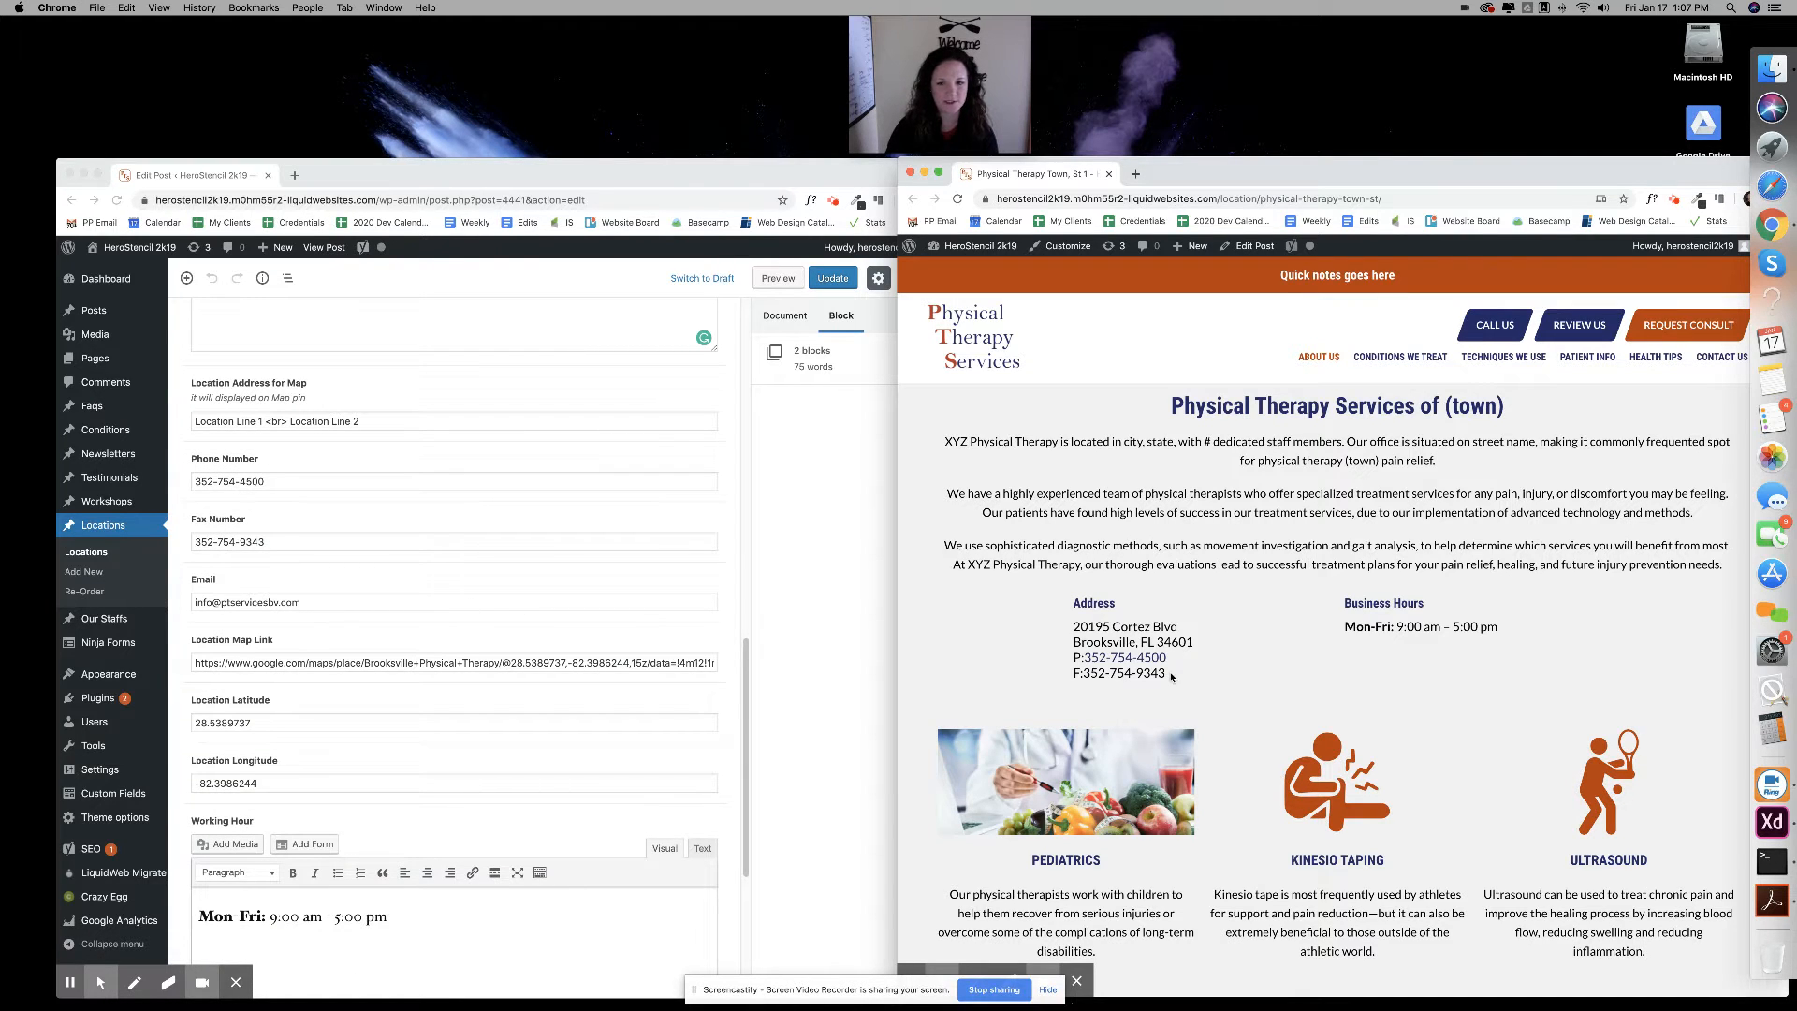
scroll(552, 597, "down", 2)
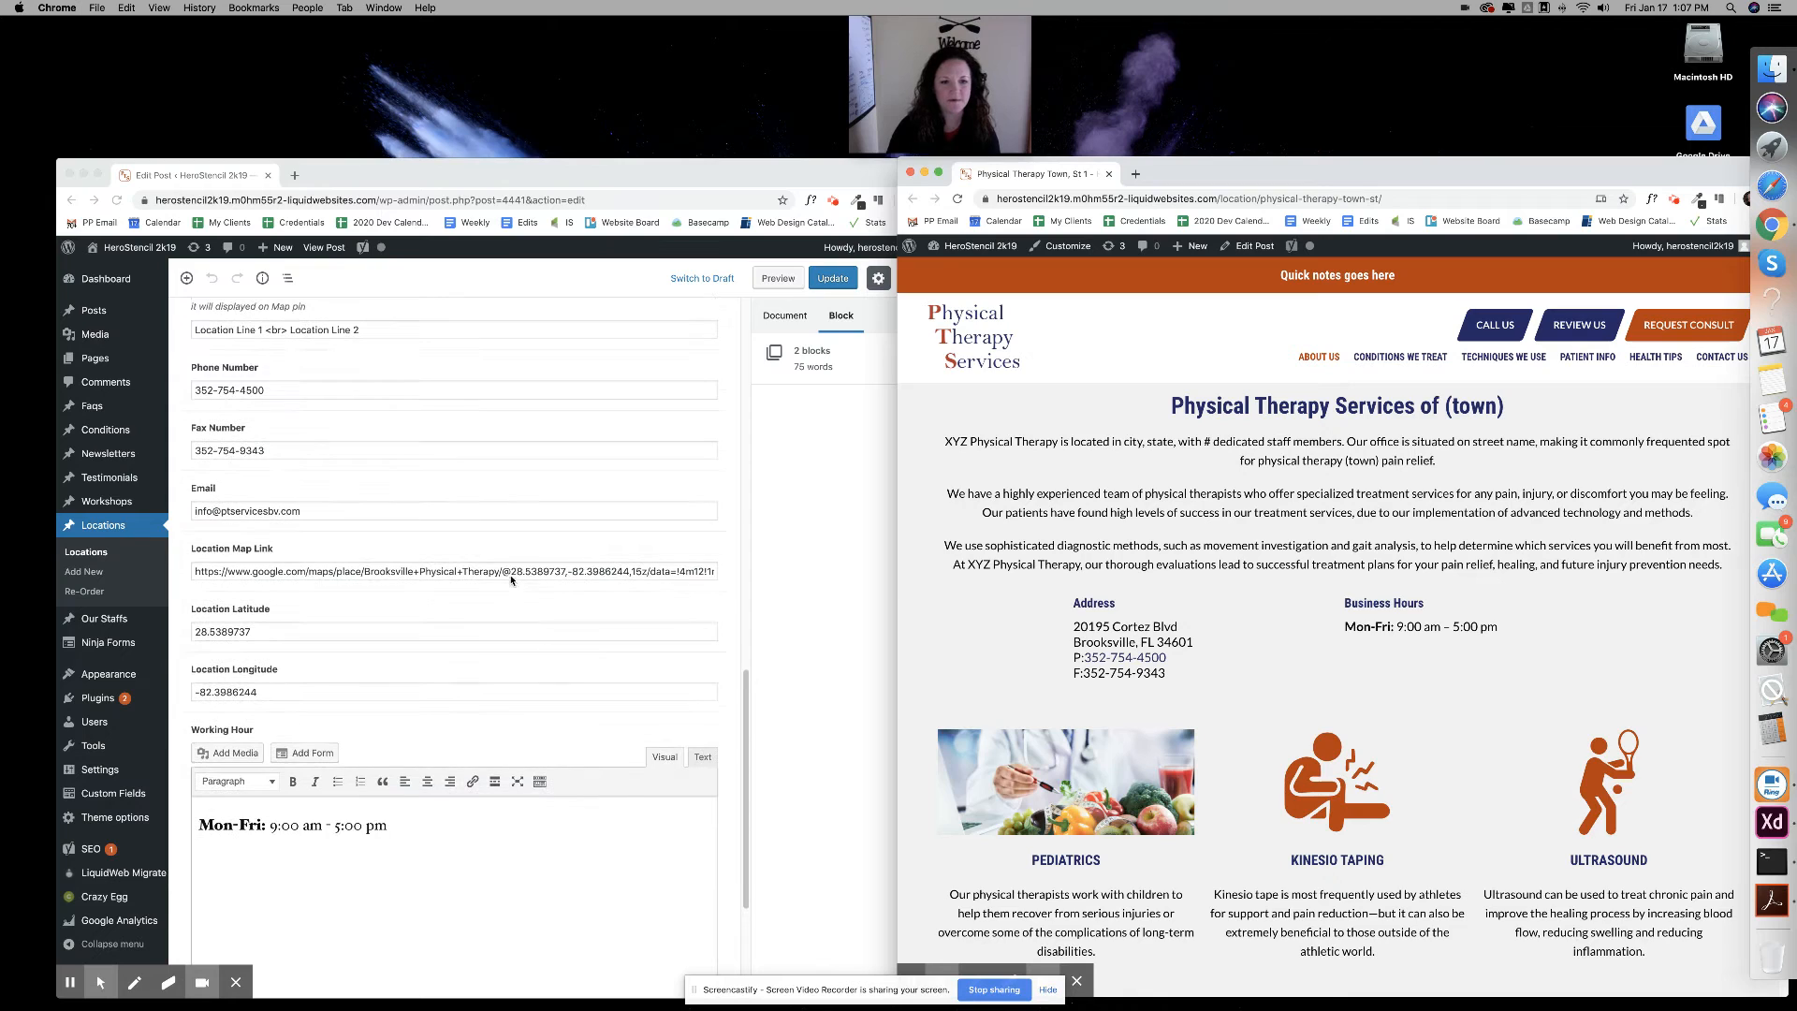
left_click(511, 580)
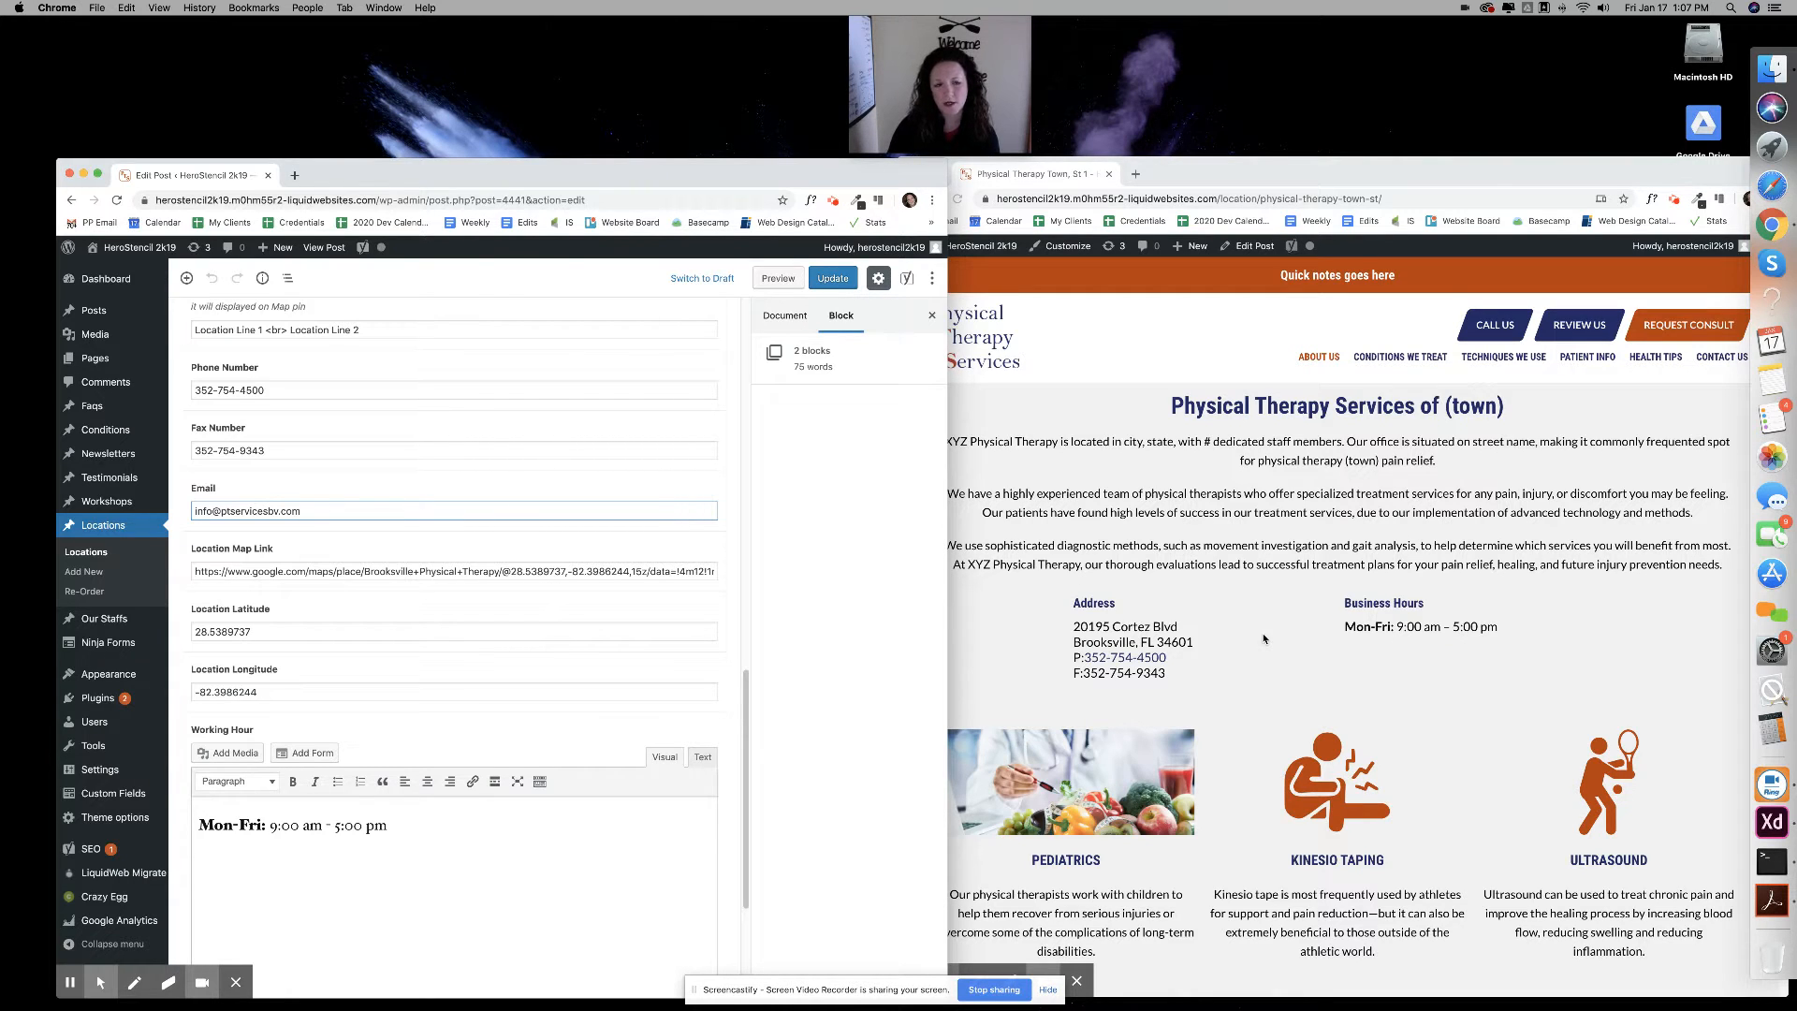
scroll(1194, 642, "down", 4)
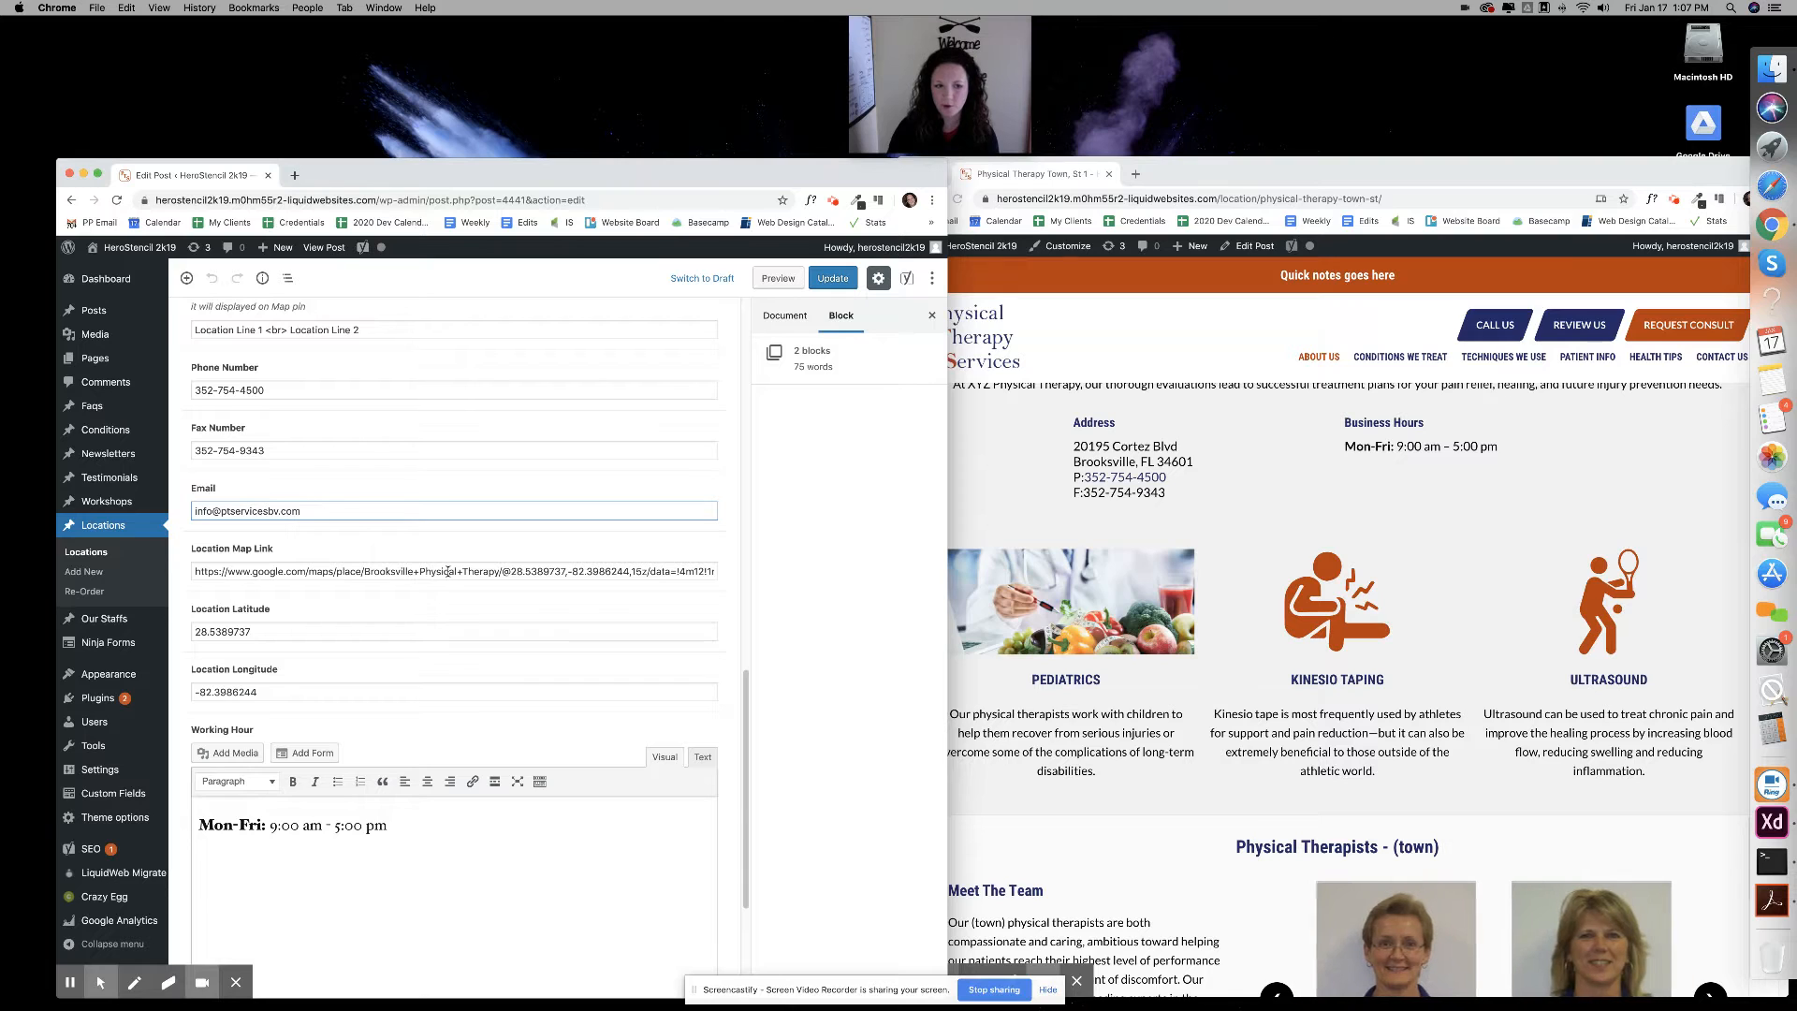
scroll(447, 571, "down", 3)
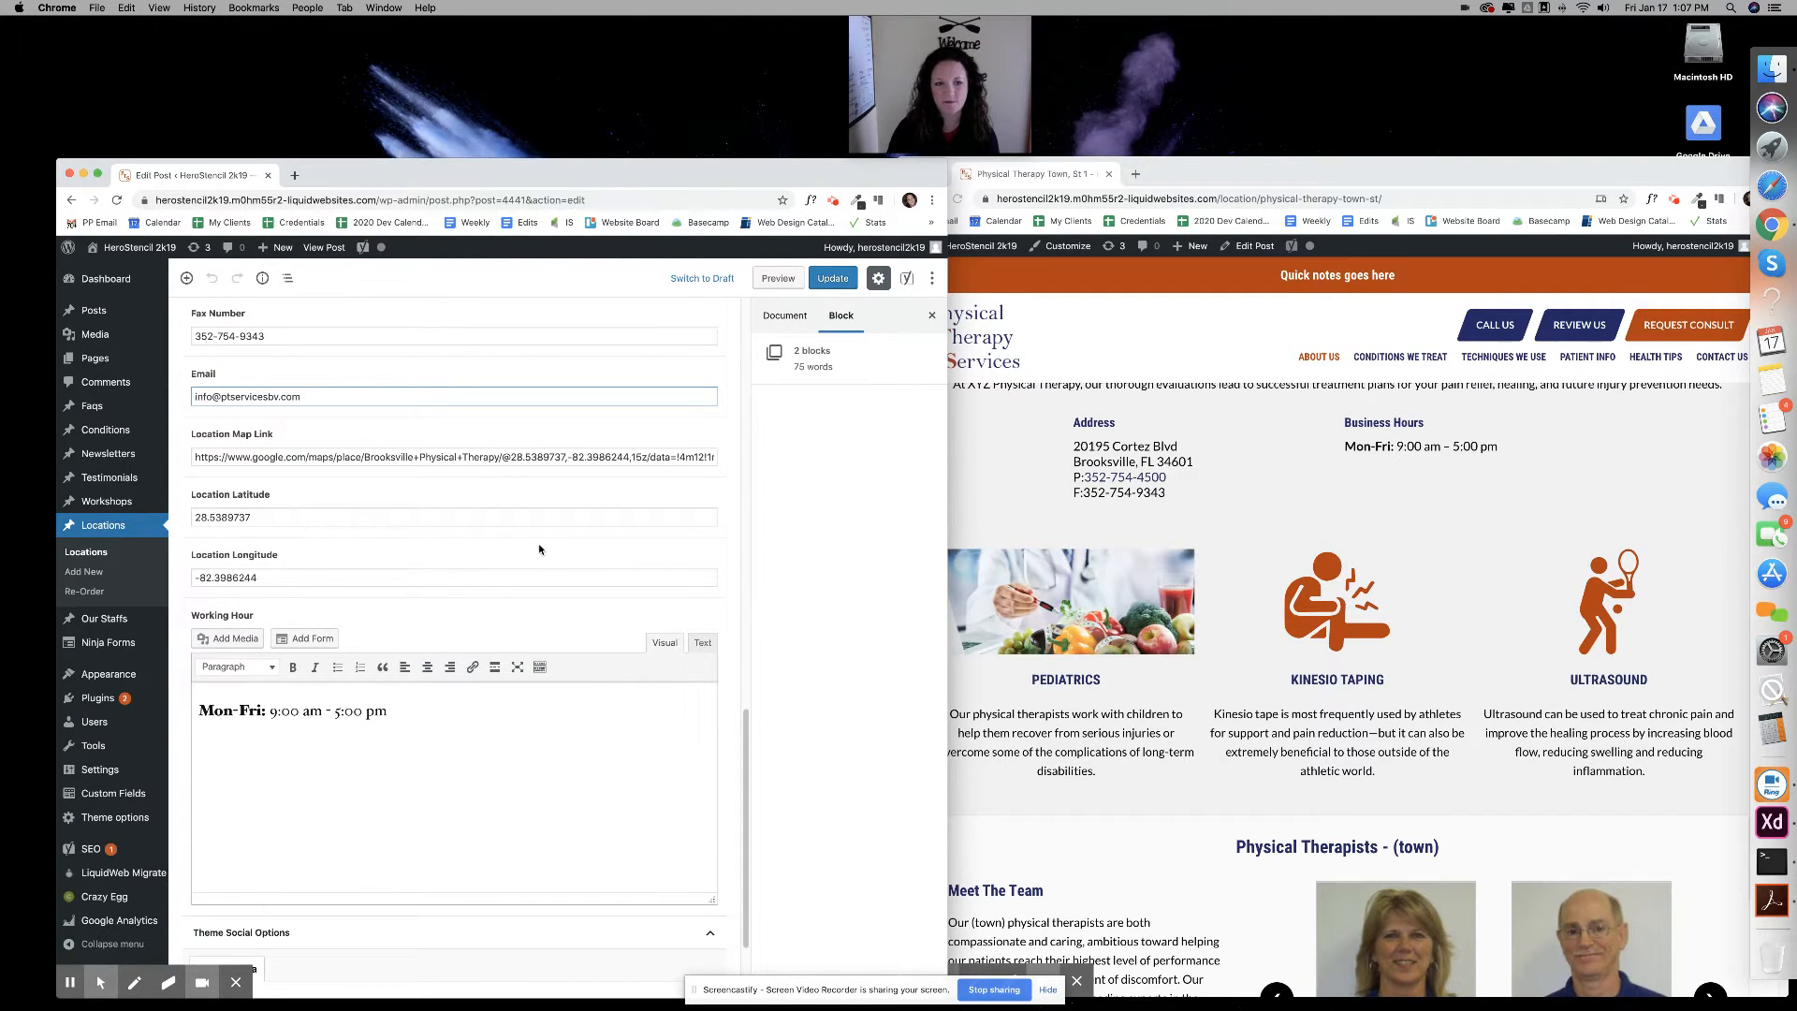
Compare the Working Hour content with the Business Hours section on the live page
scroll(539, 544, "down", 3)
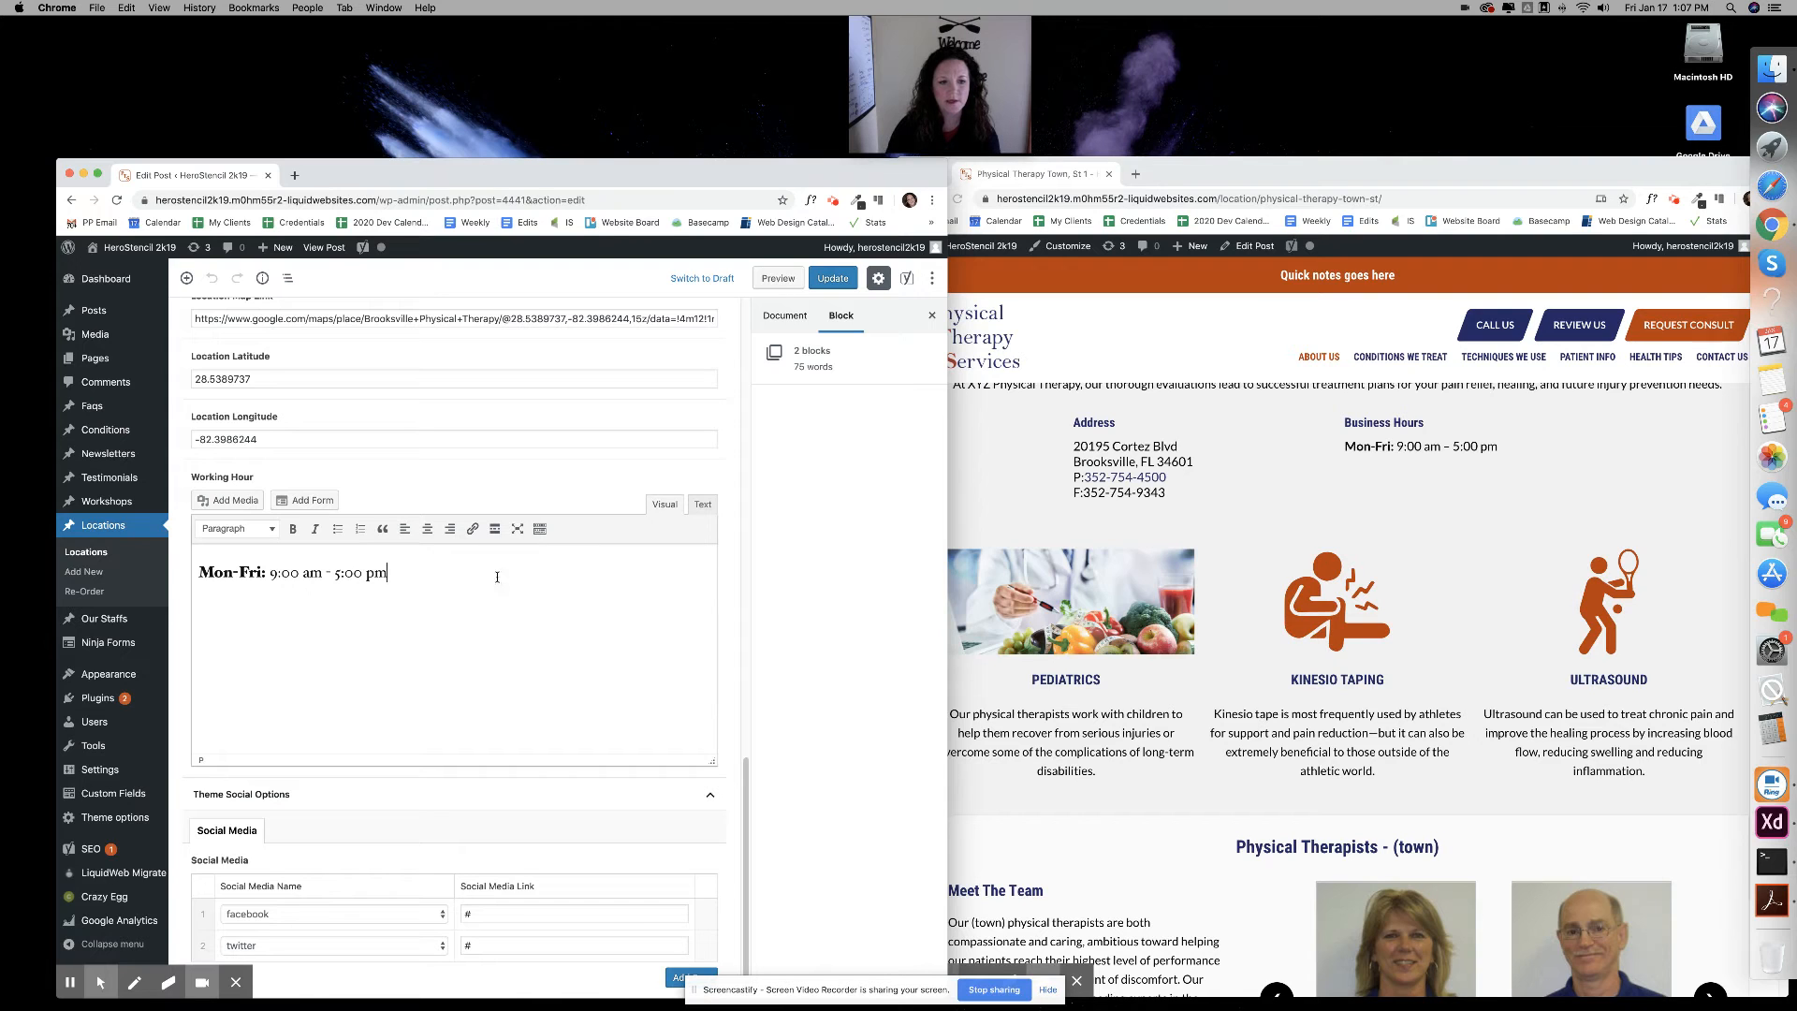
scroll(1166, 576, "up", 1)
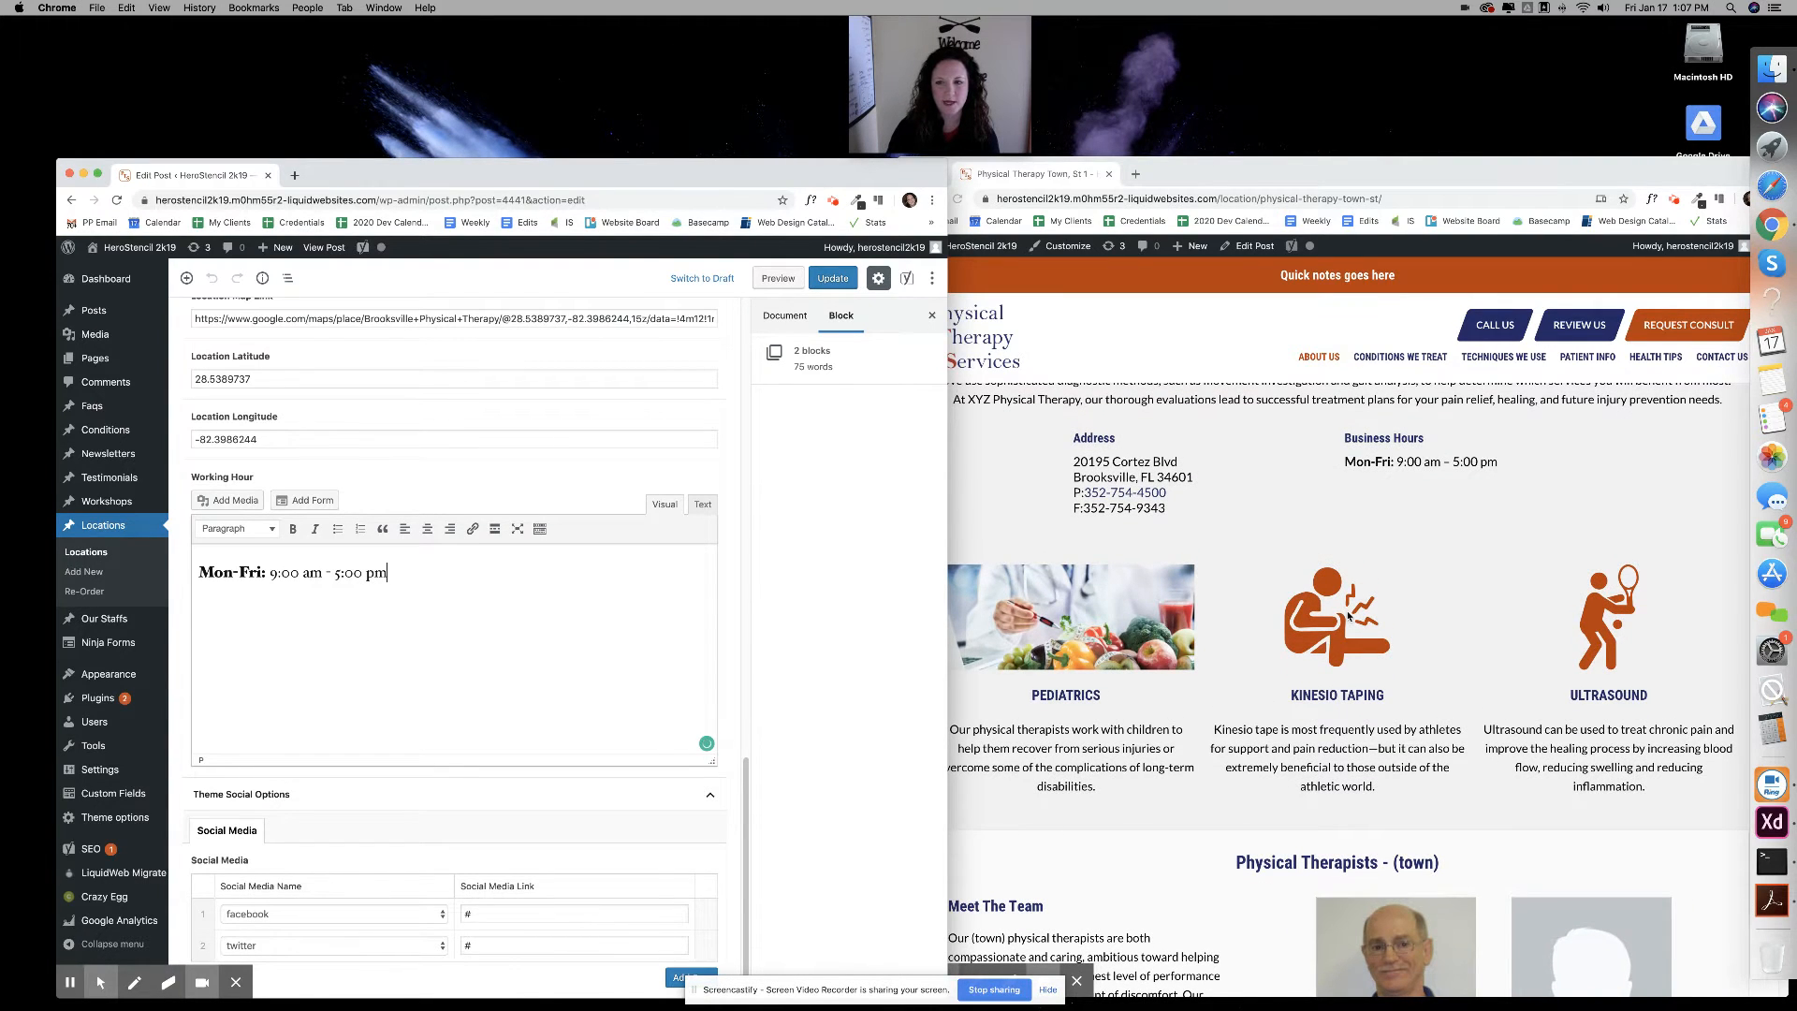
scroll(1368, 612, "up", 3)
left_click(1477, 606)
scroll(1474, 599, "down", 2)
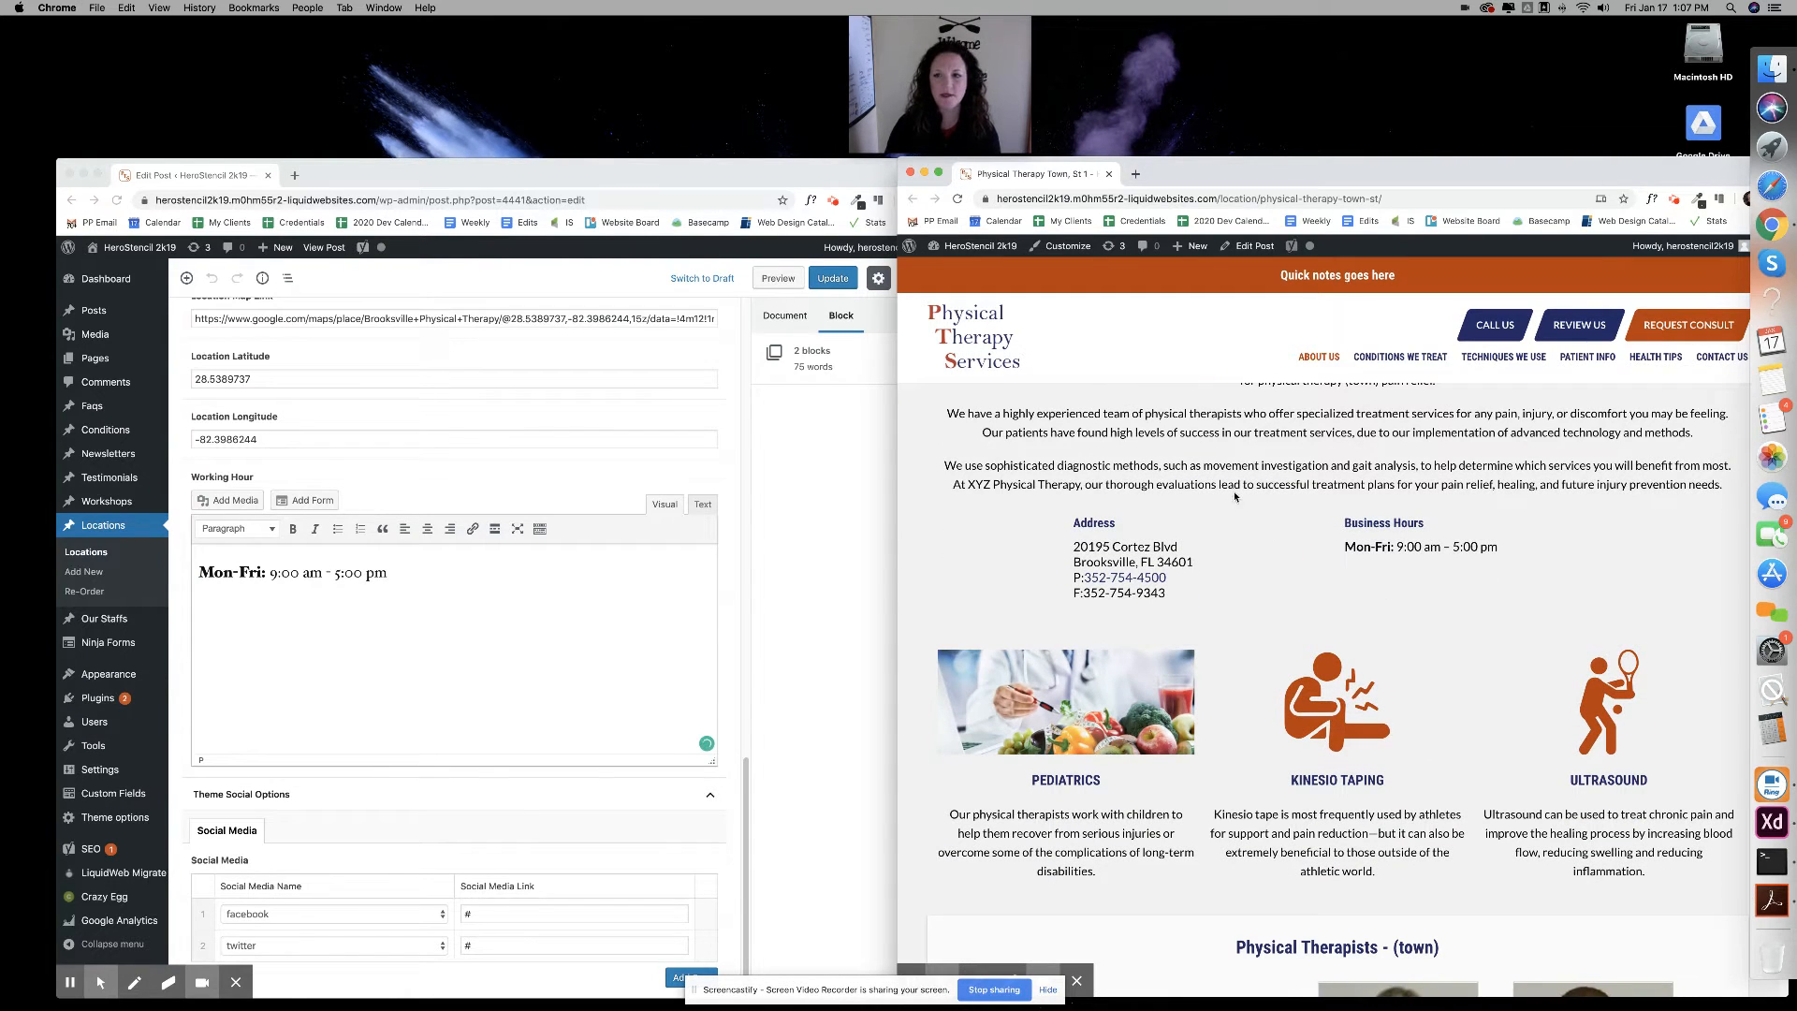
Find the Custom Title field in the Location Detail fields and highlight its text
scroll(1217, 486, "up", 1)
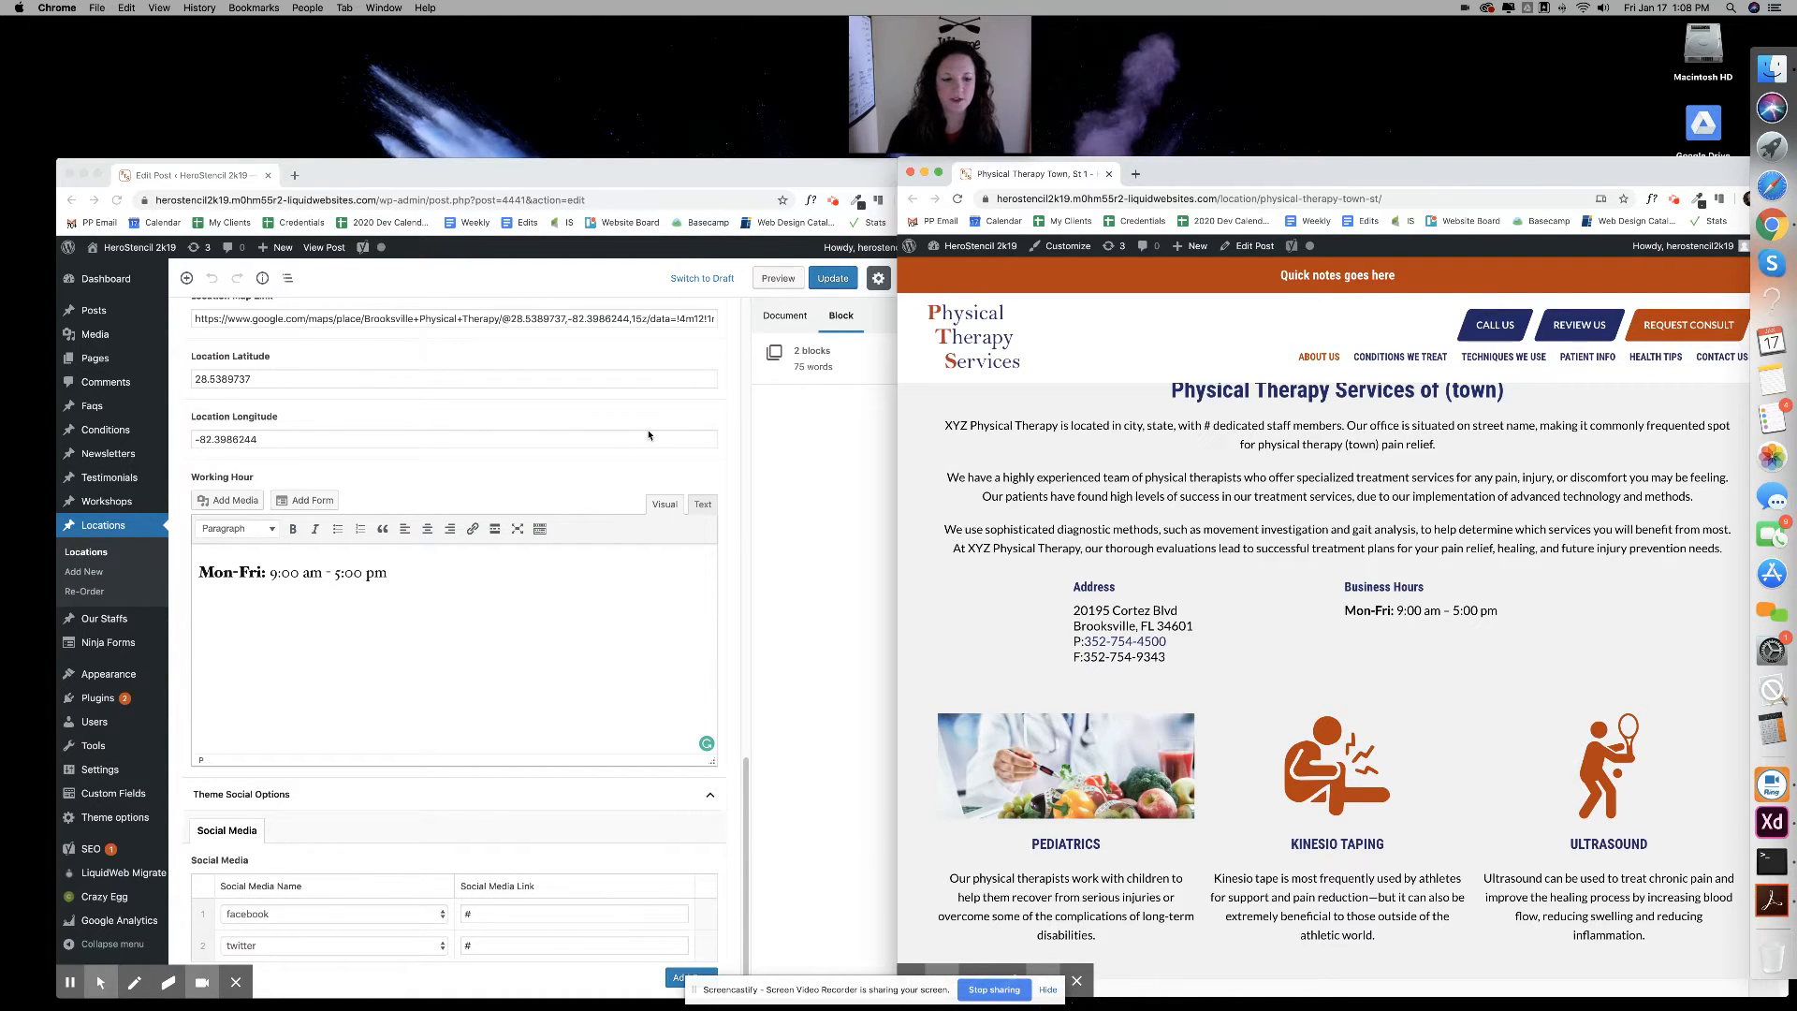
scroll(649, 435, "up", 6)
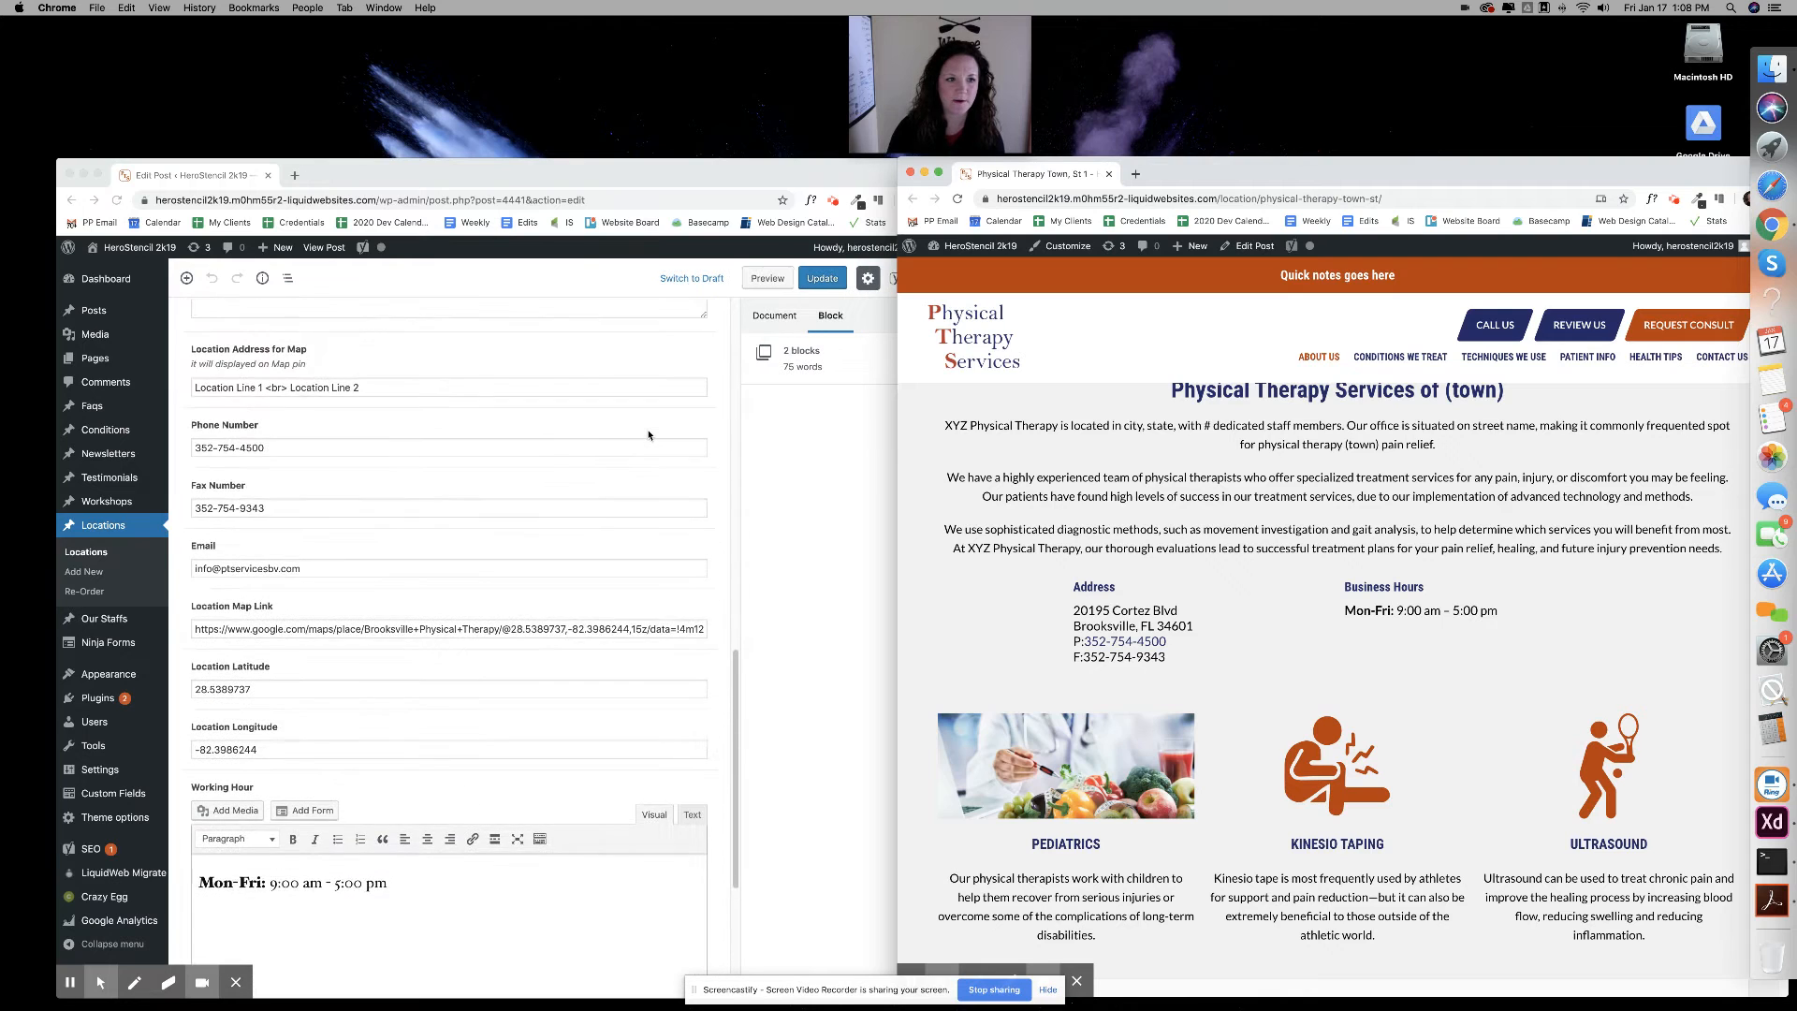
scroll(648, 435, "up", 5)
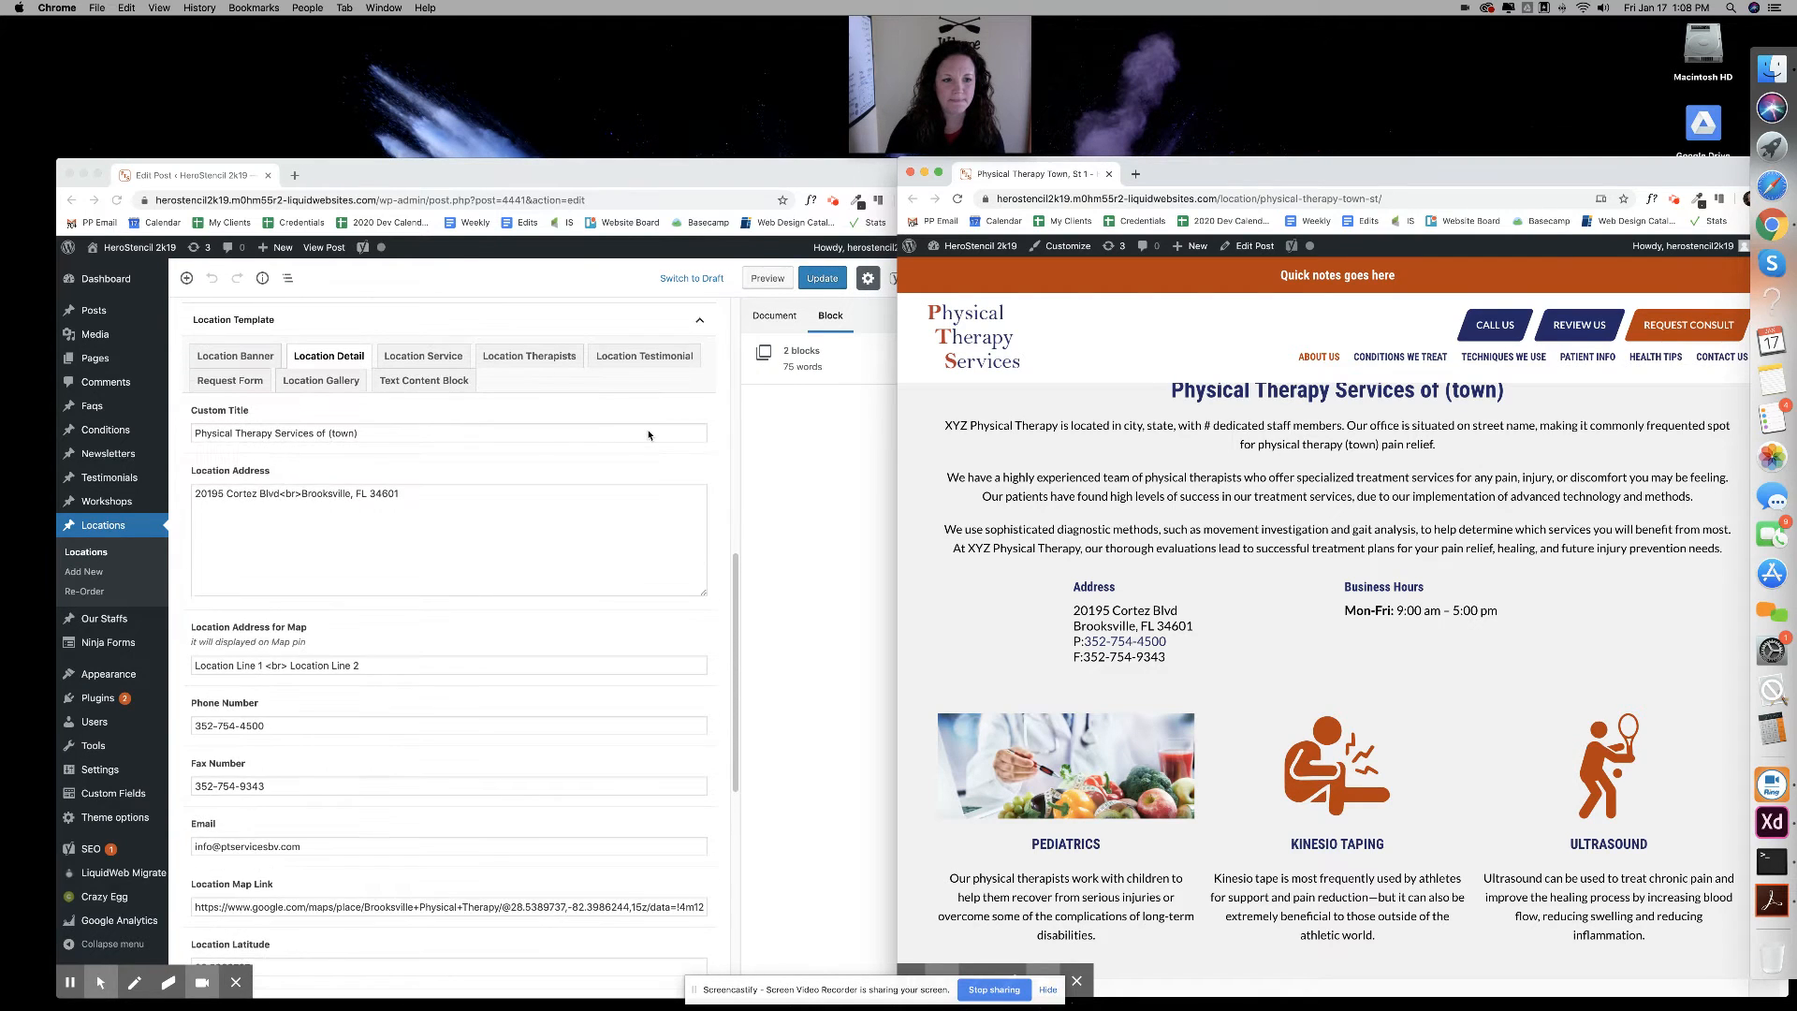
scroll(648, 435, "up", 1)
left_click(416, 500)
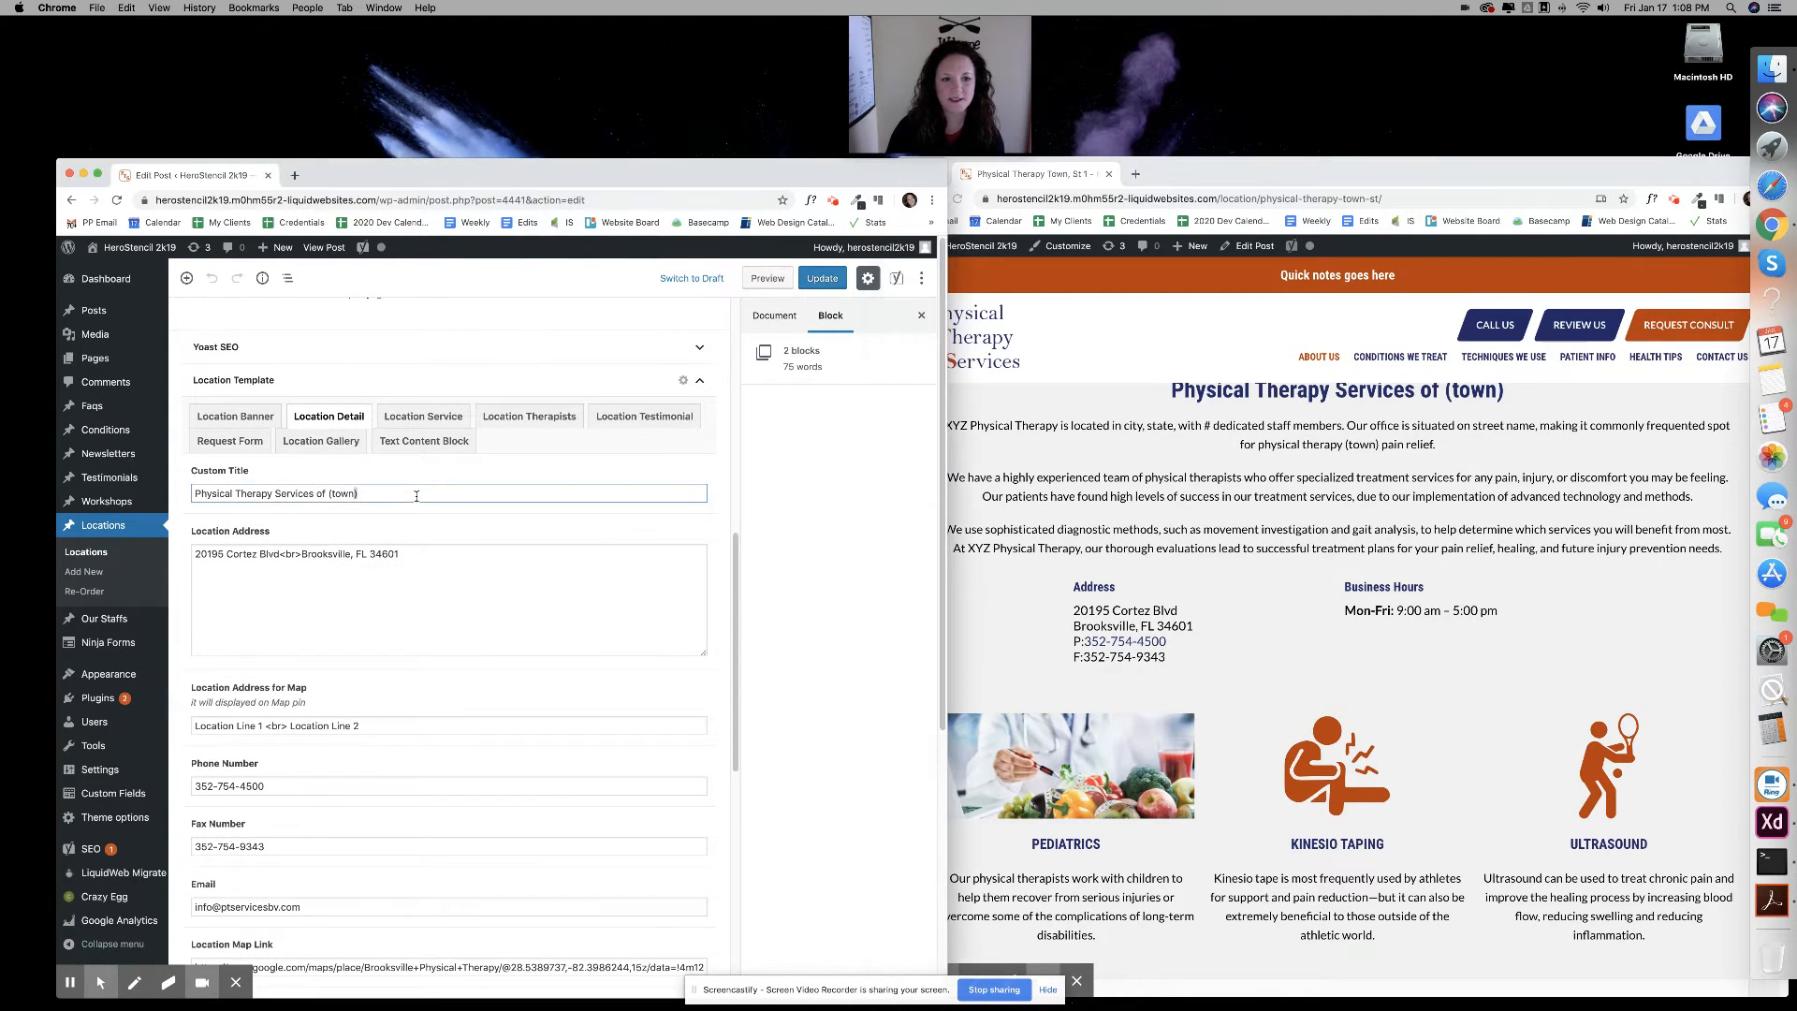
triple_click(417, 496)
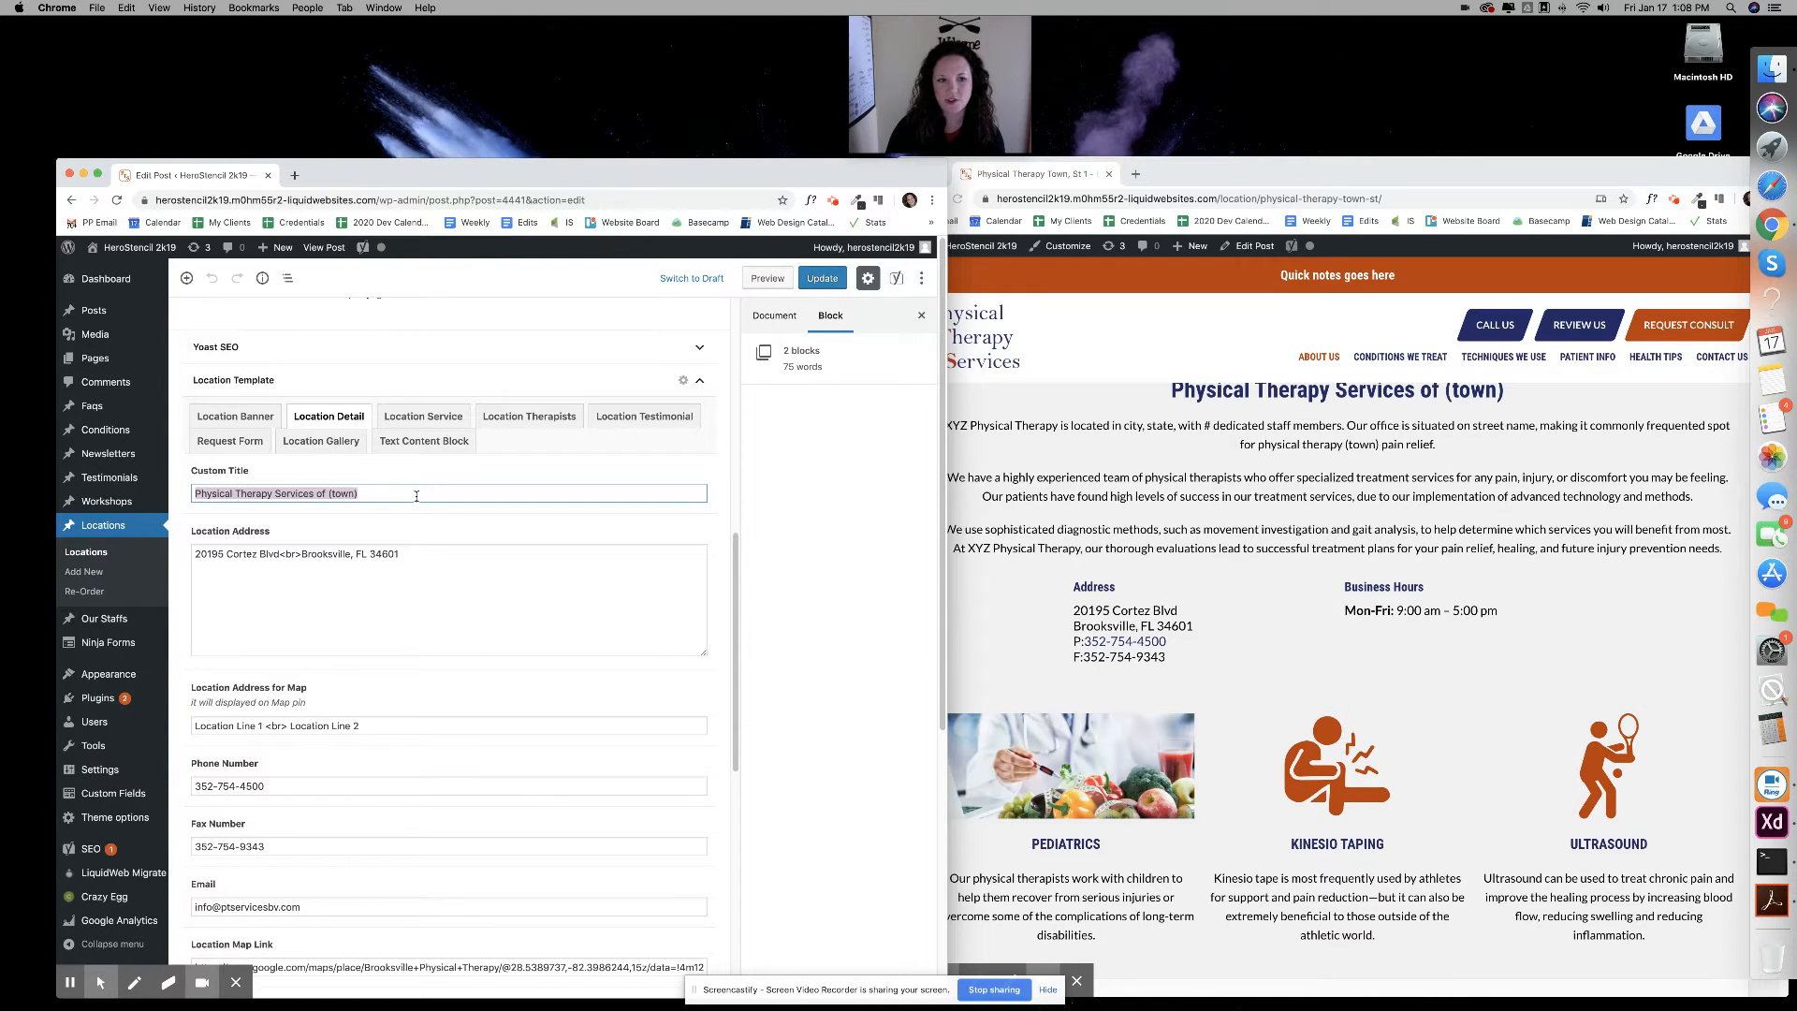
Find where the custom title appears in the live page's footer and highlight it
scroll(1429, 659, "down", 15)
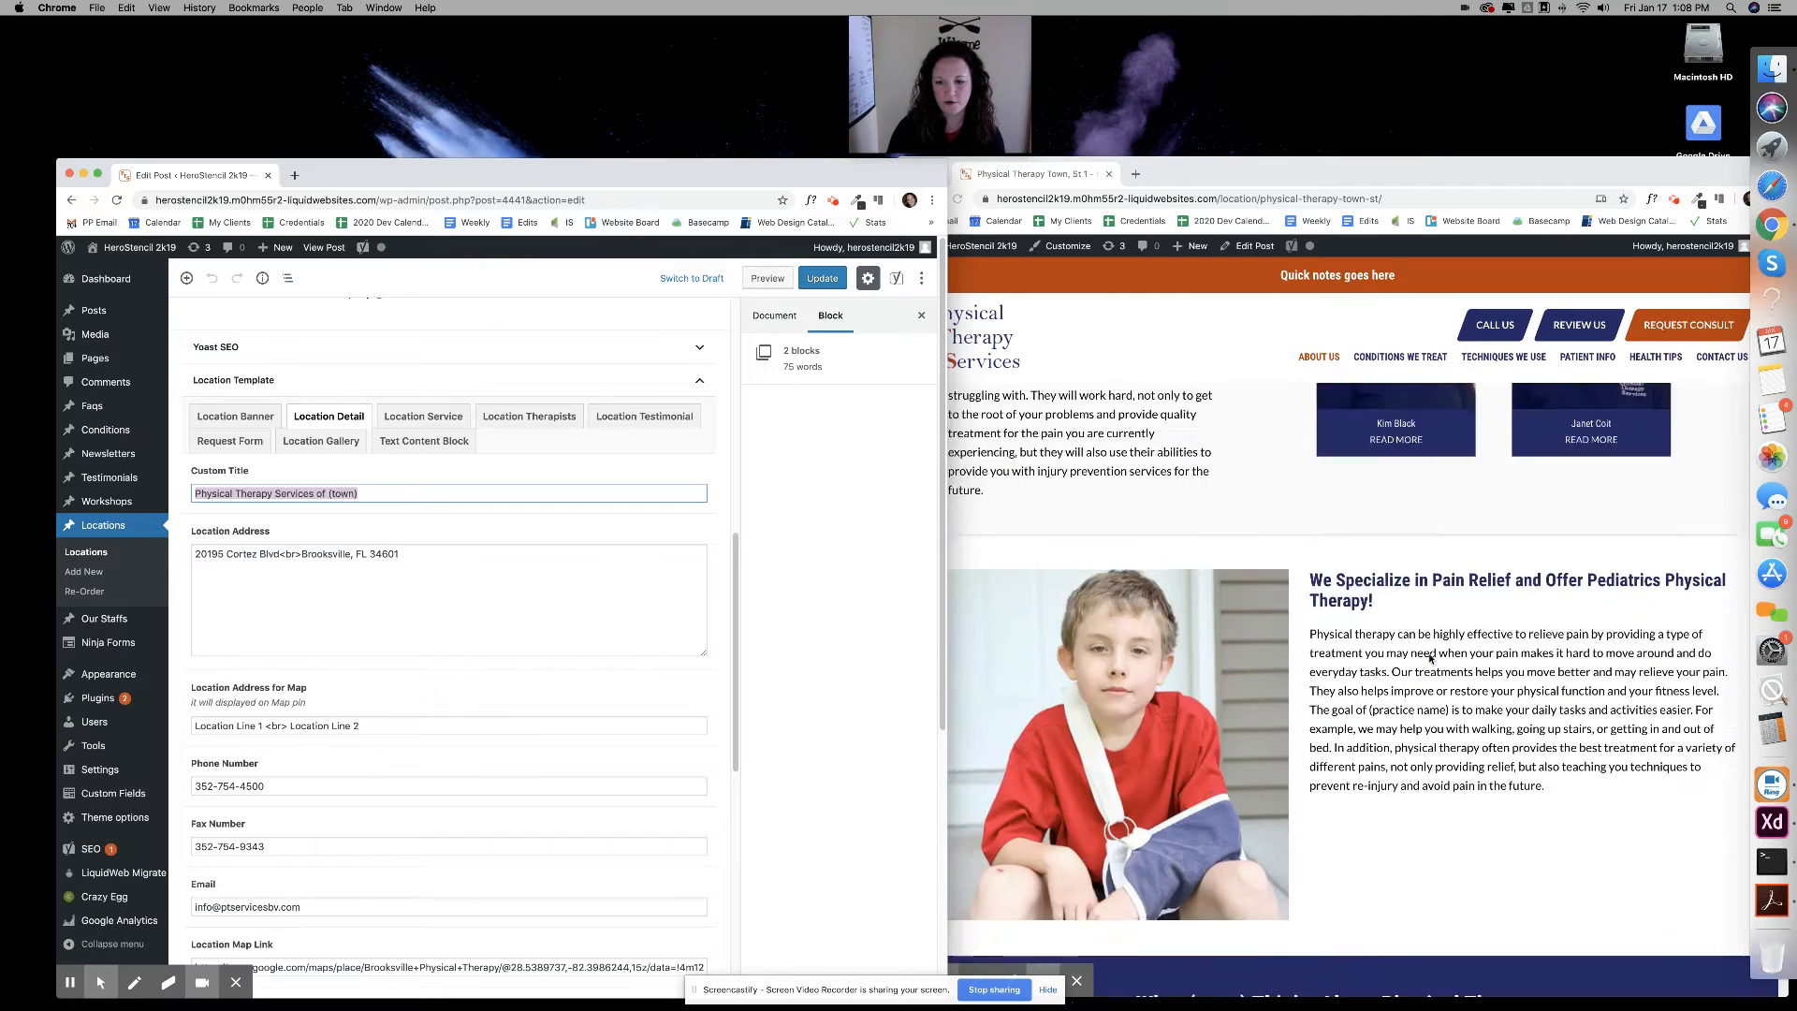
scroll(1430, 659, "down", 4)
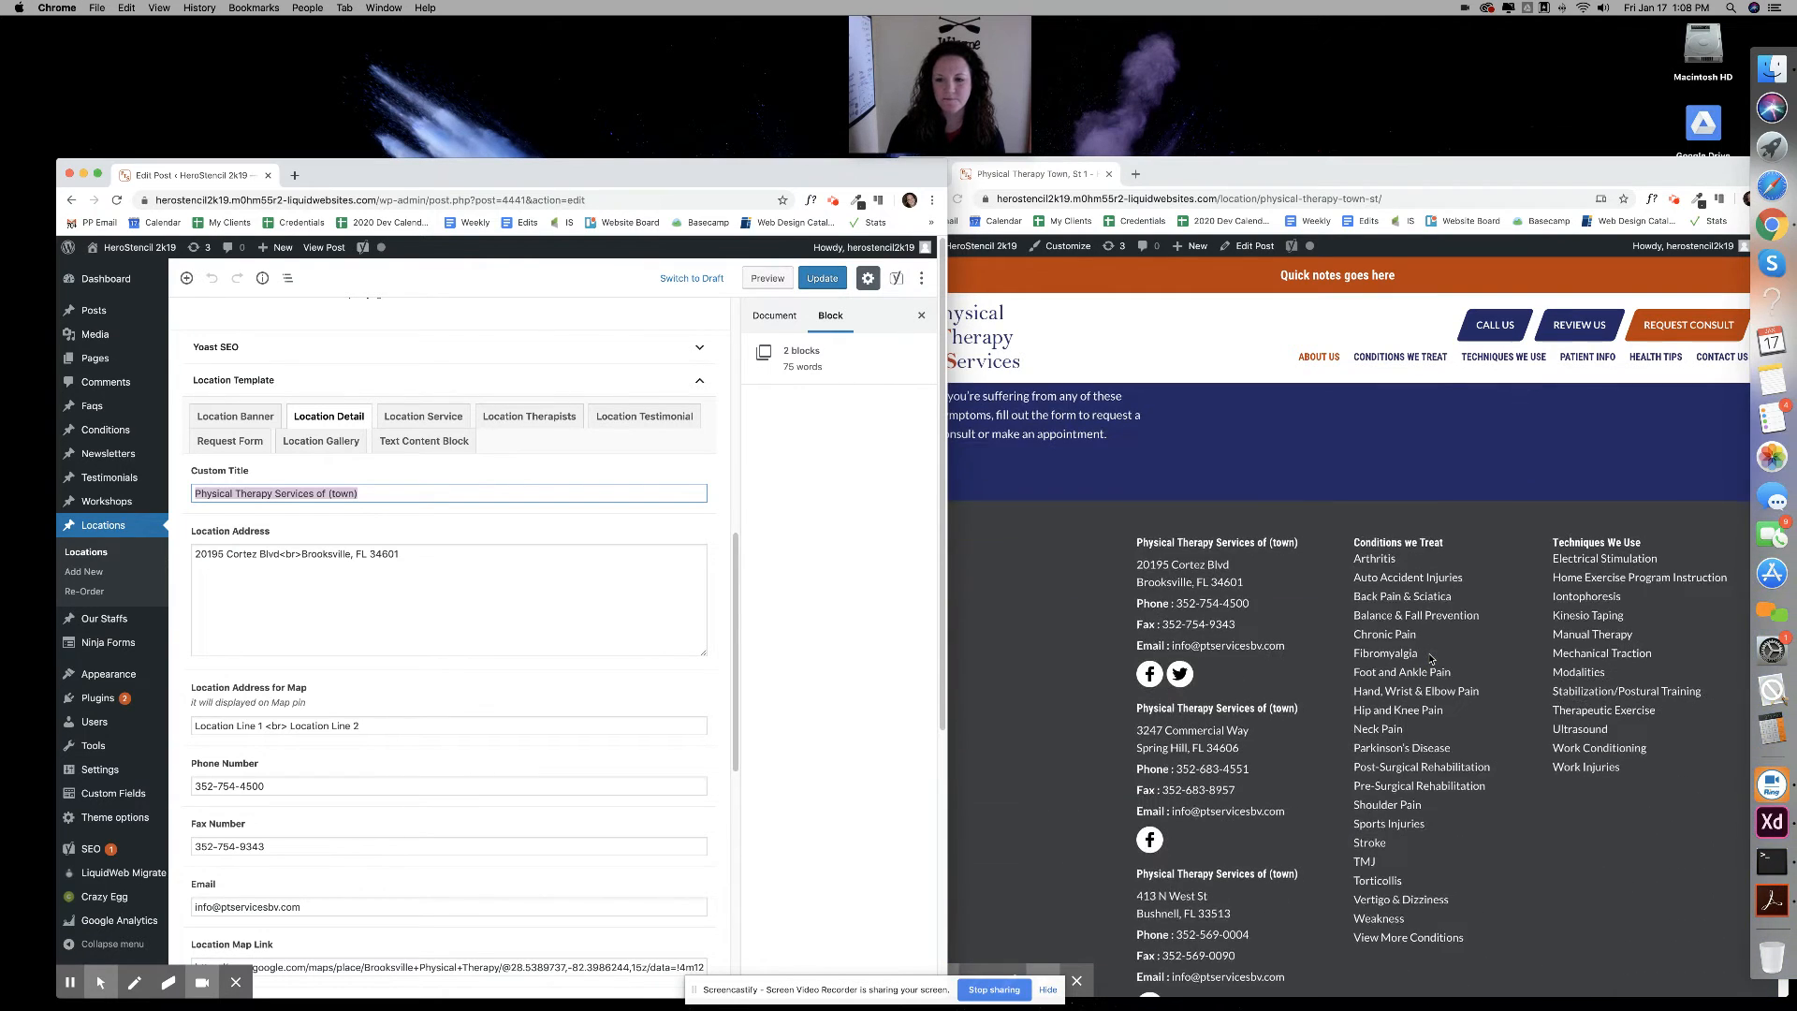
left_click(1280, 522)
left_click_drag(1311, 524, 1122, 528)
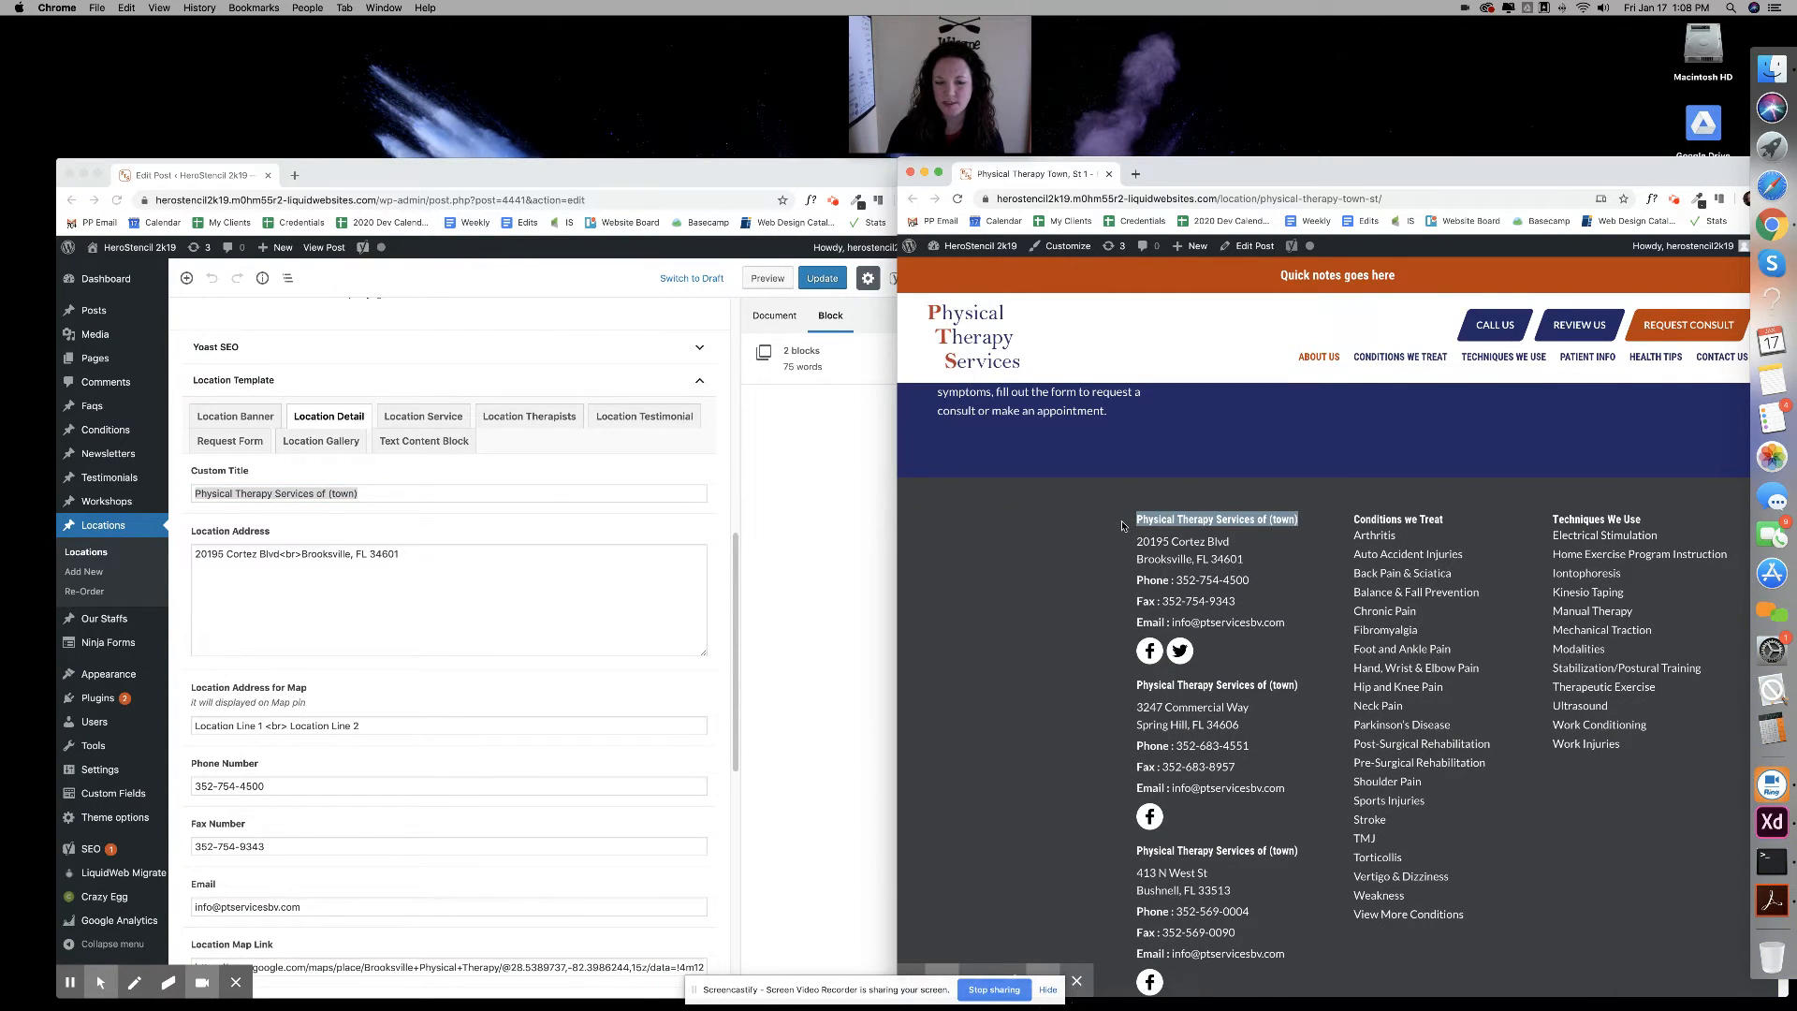
Open the site's Contact Us page and highlight the custom title above the first location's address
left_click(1706, 365)
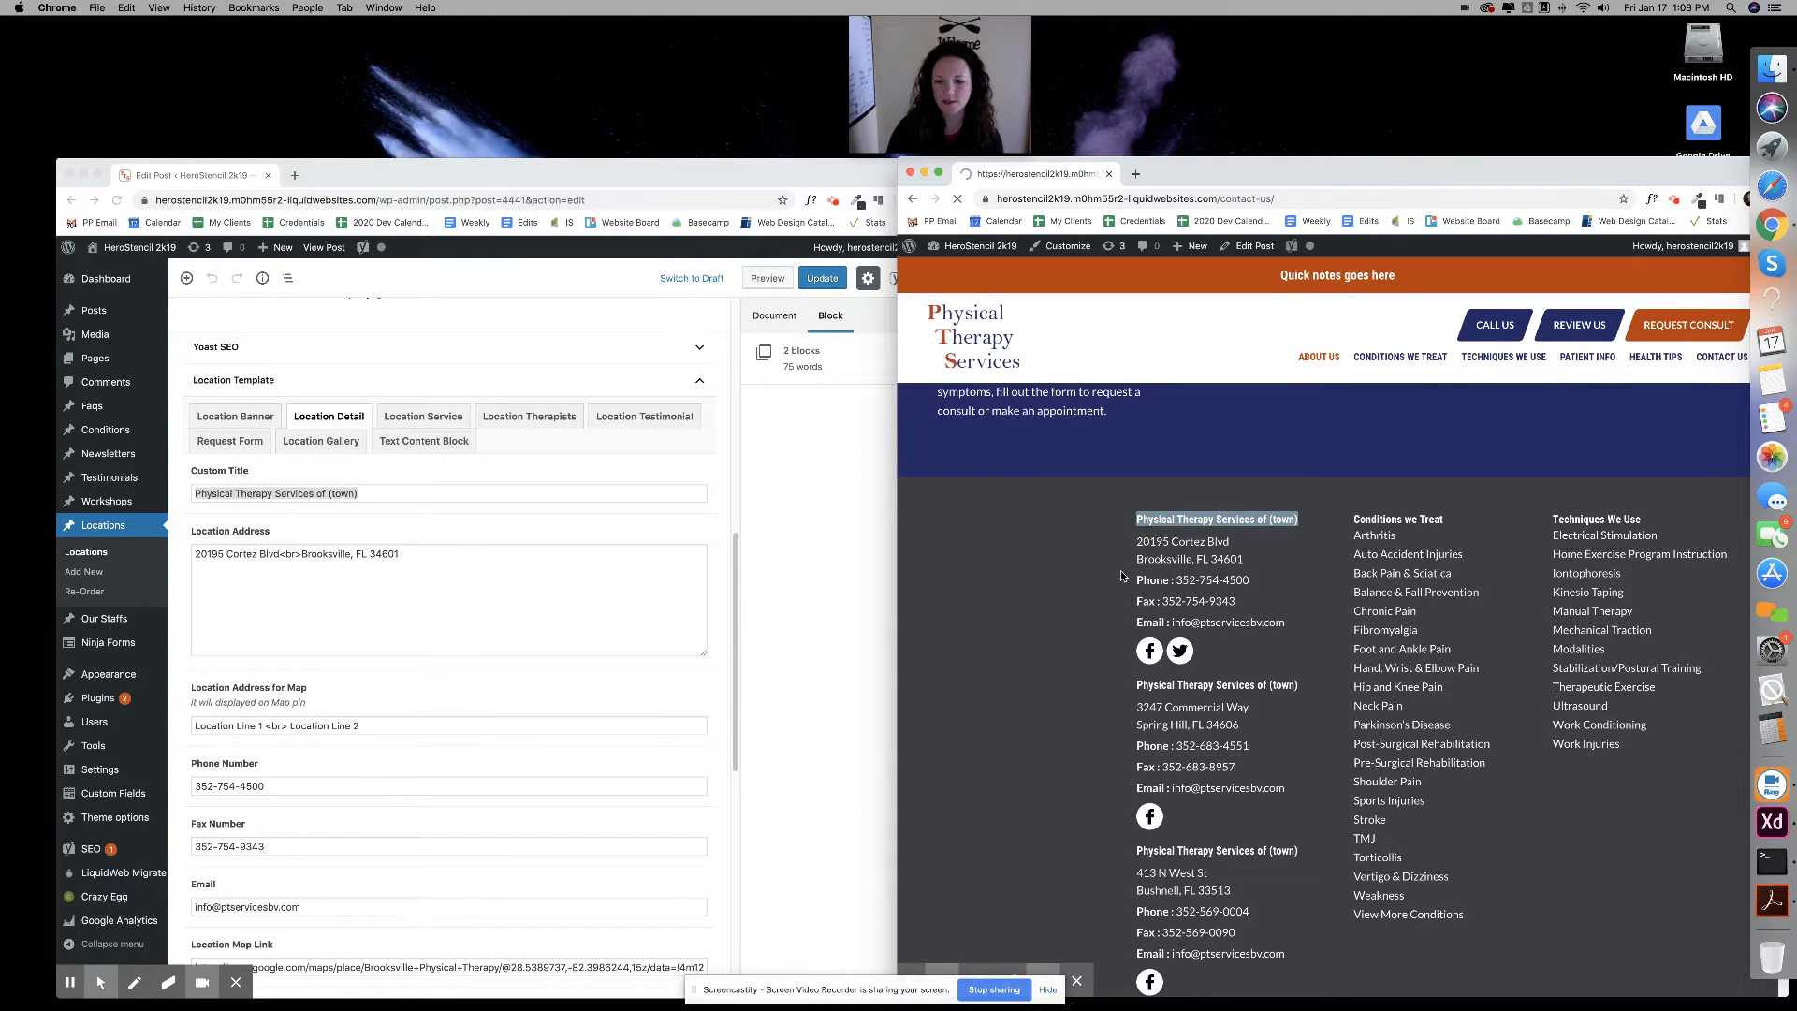
scroll(1182, 597, "down", 2)
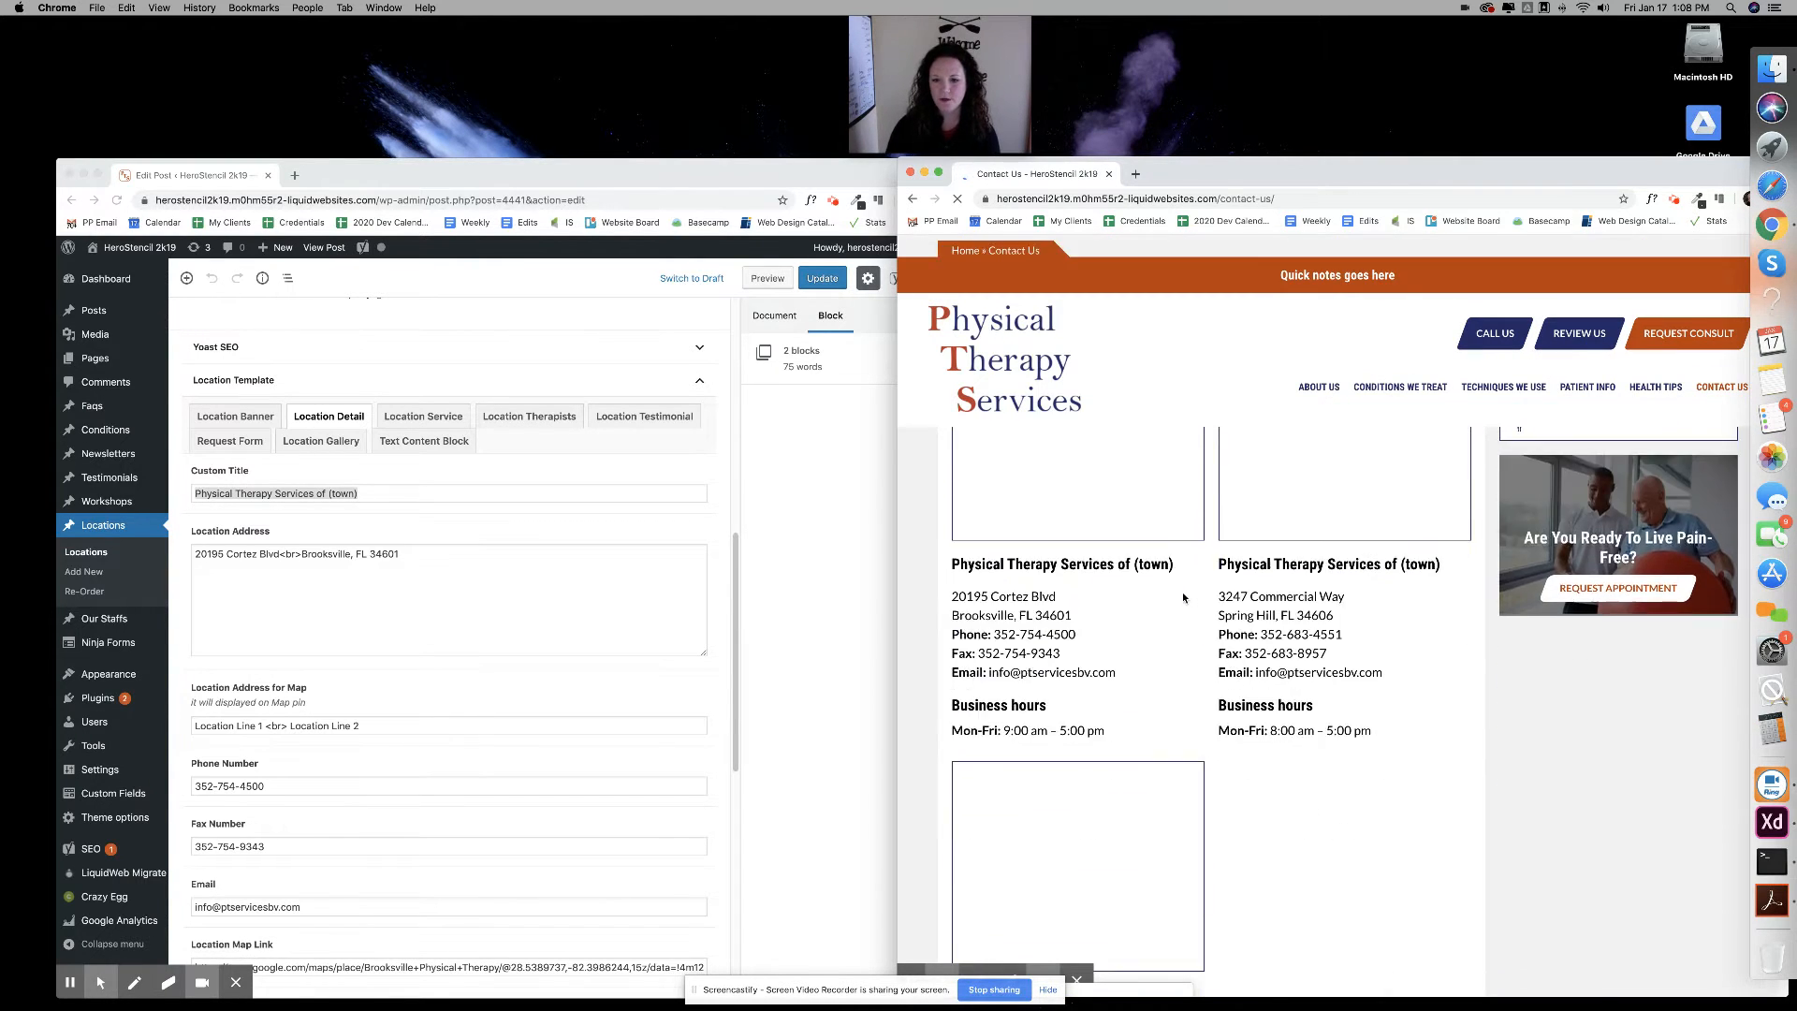
left_click_drag(1187, 571, 947, 570)
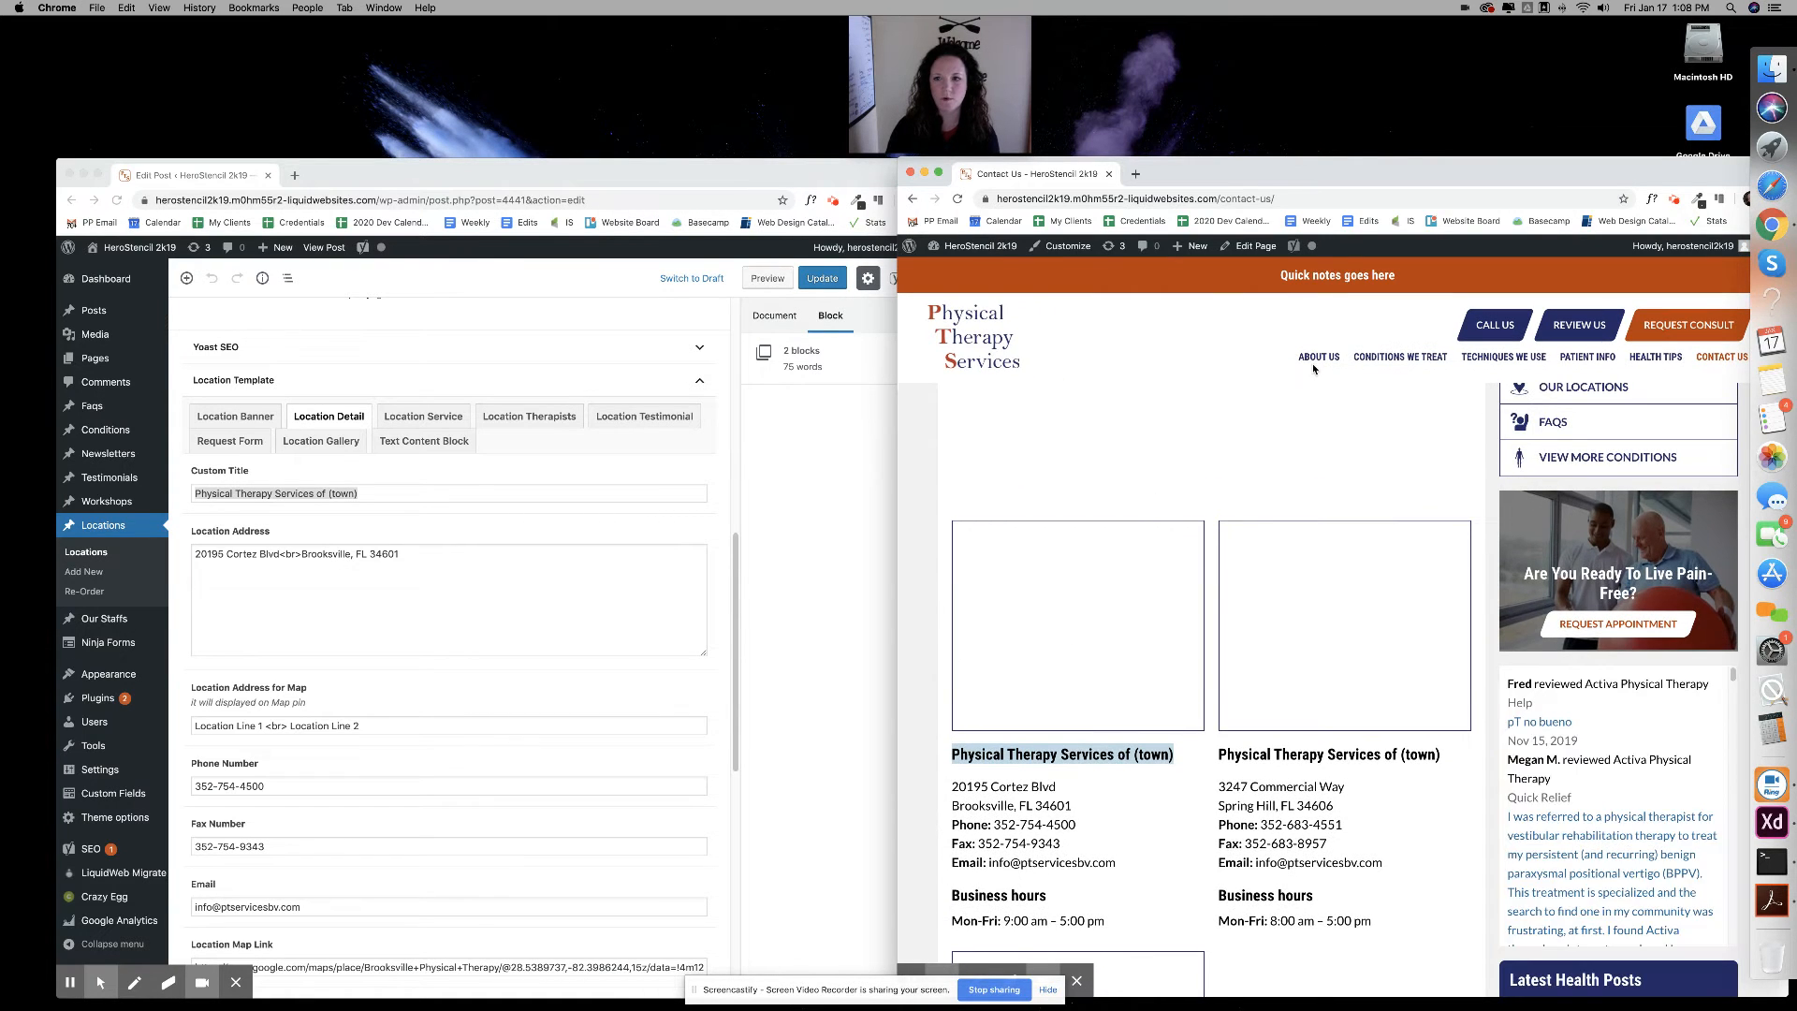
Return to the Physical Therapy Town, St 1 live page and bring up the Location Service fields beside its services section
mouse_move(1319, 358)
left_click(1342, 439)
scroll(582, 510, "up", 1)
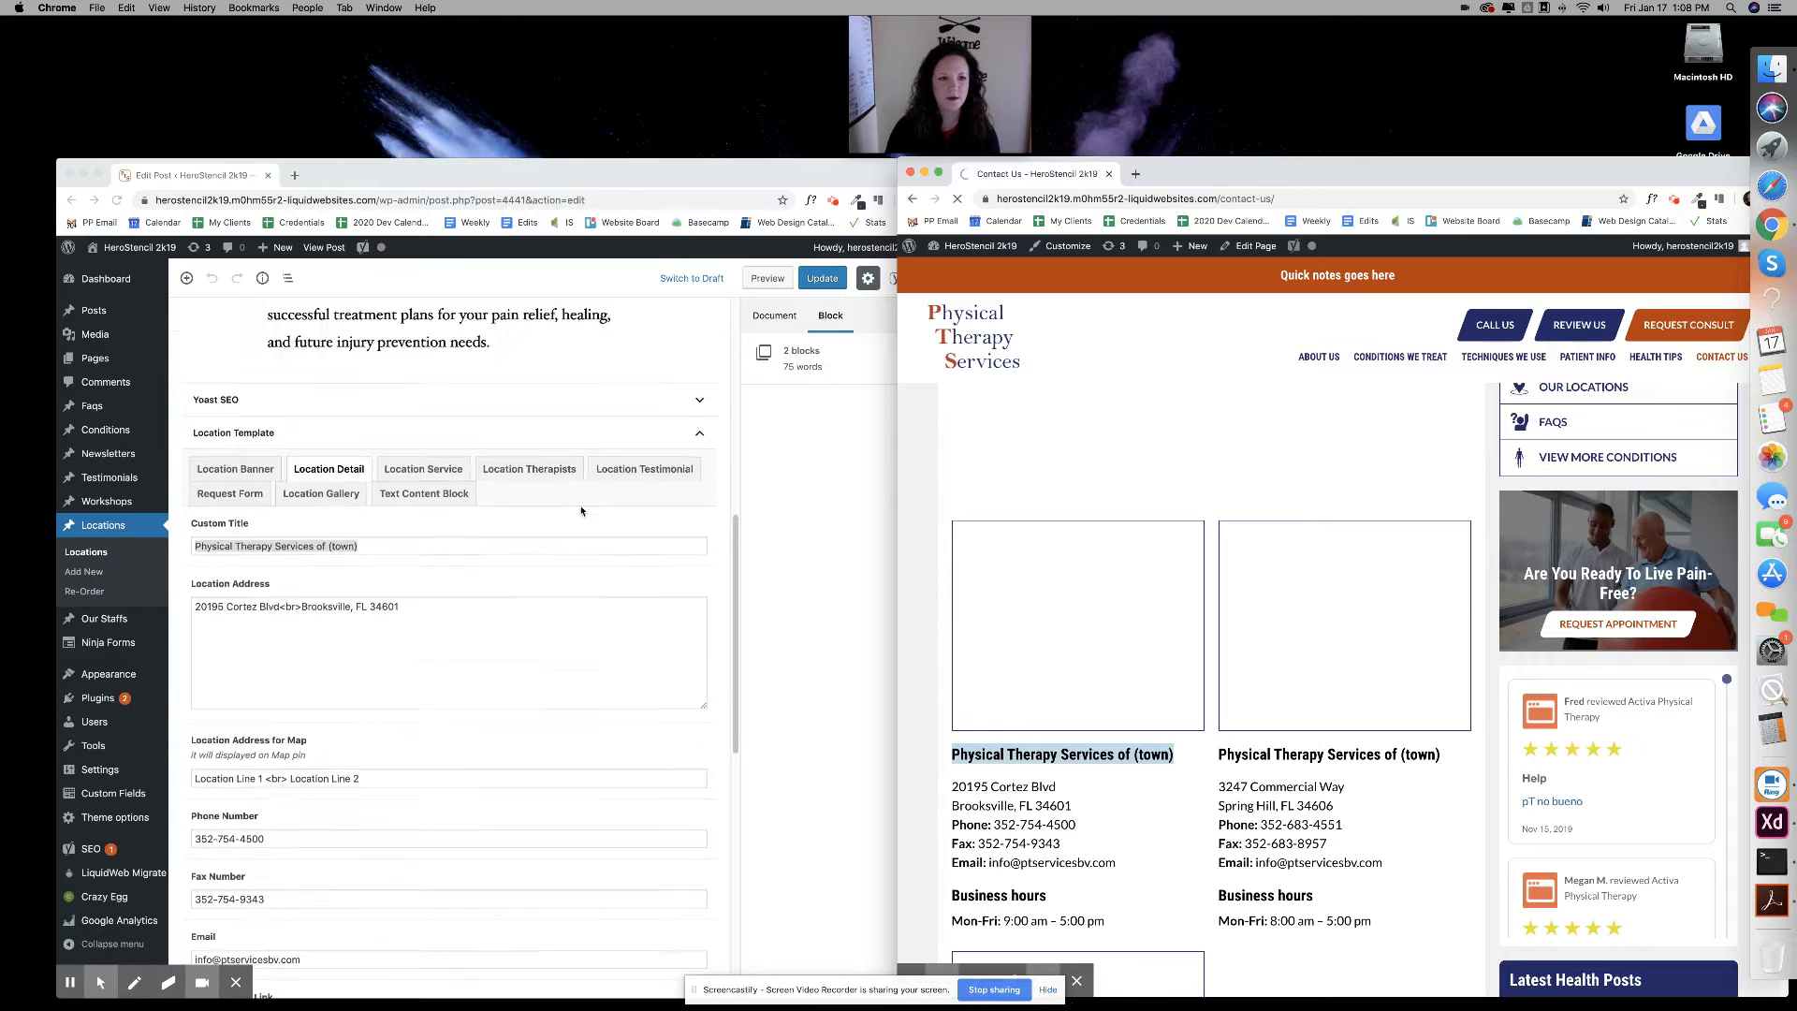
left_click(426, 531)
left_click(423, 528)
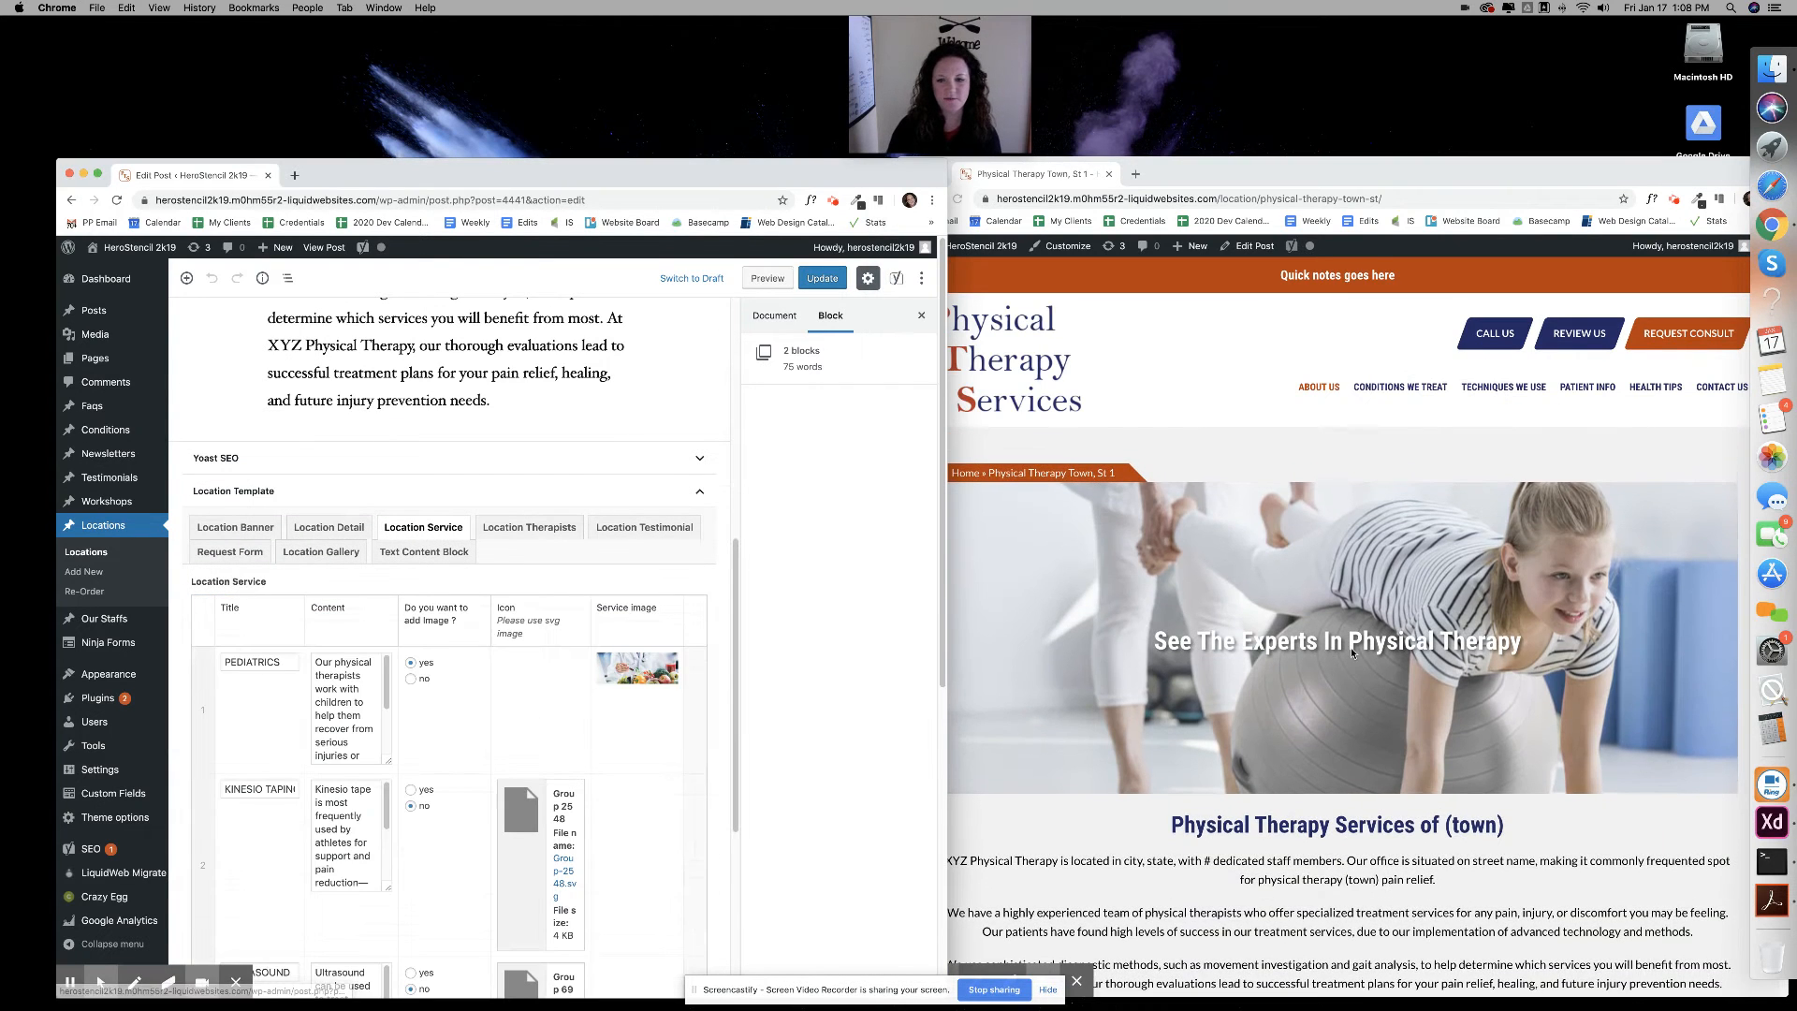
scroll(1351, 648, "down", 8)
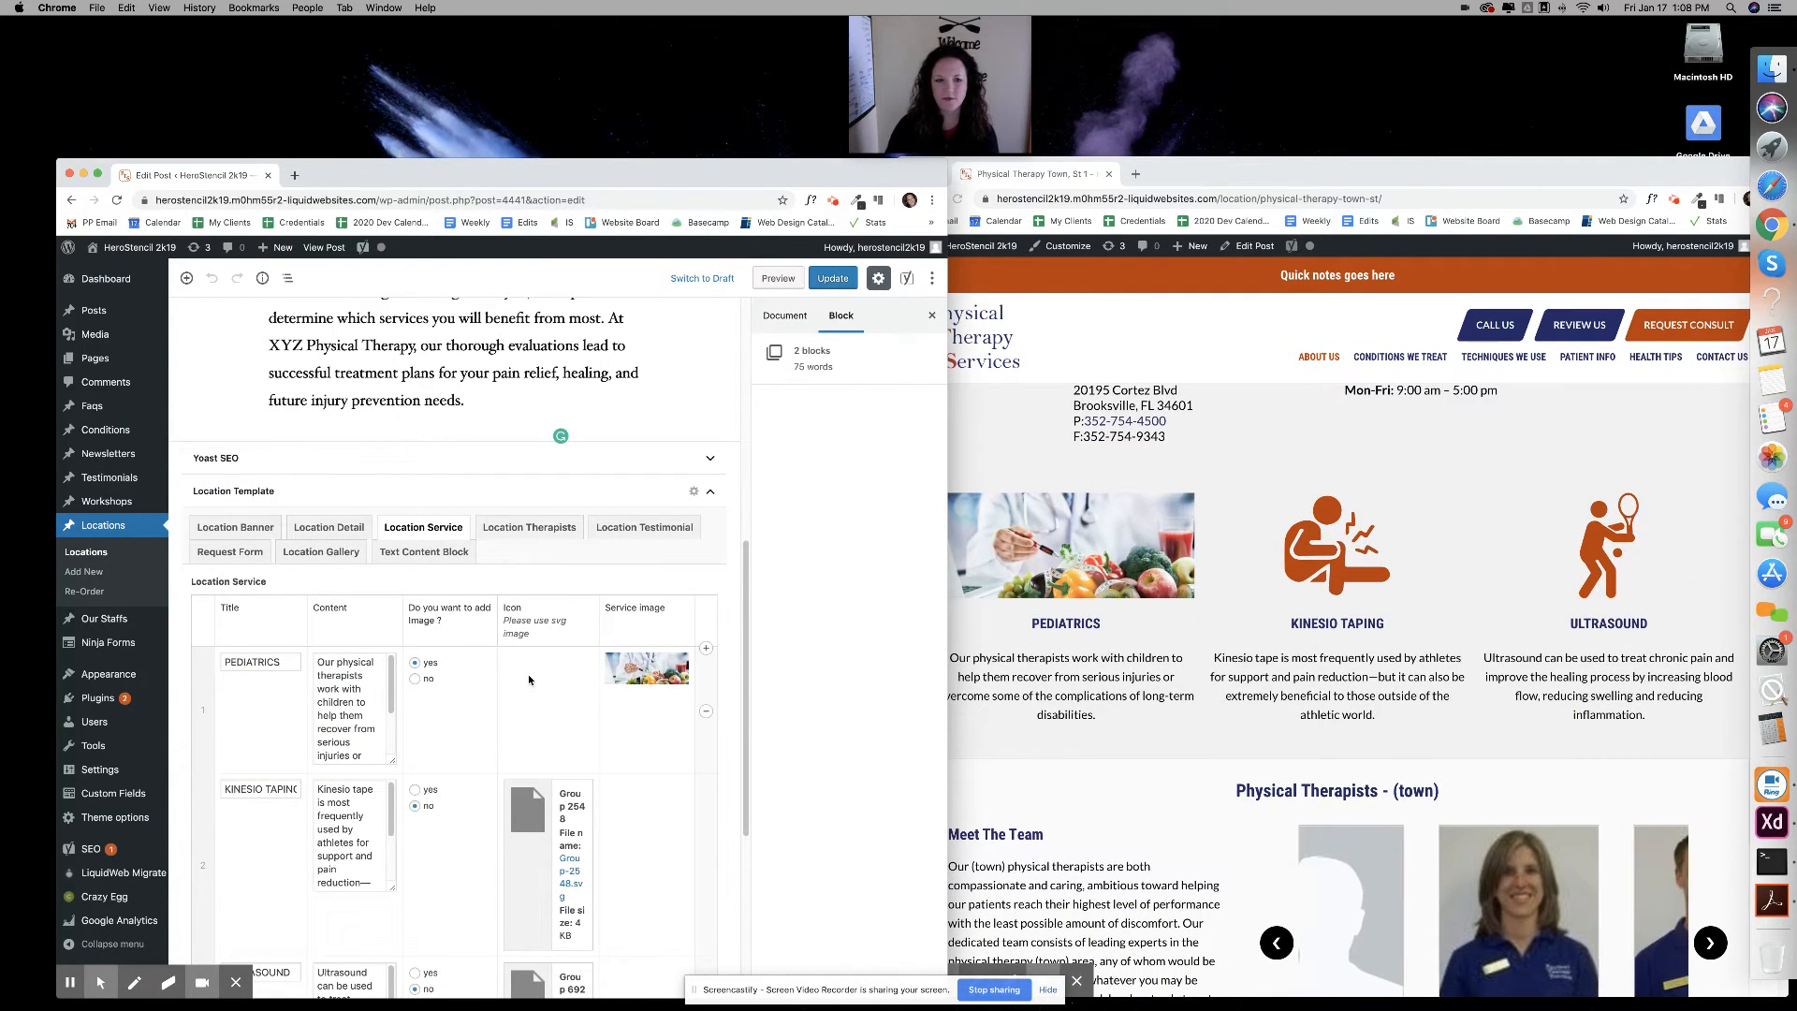
Examine the image choice, icon and service image of each Location Service row, plus the Pediatrics title and content
scroll(527, 674, "down", 5)
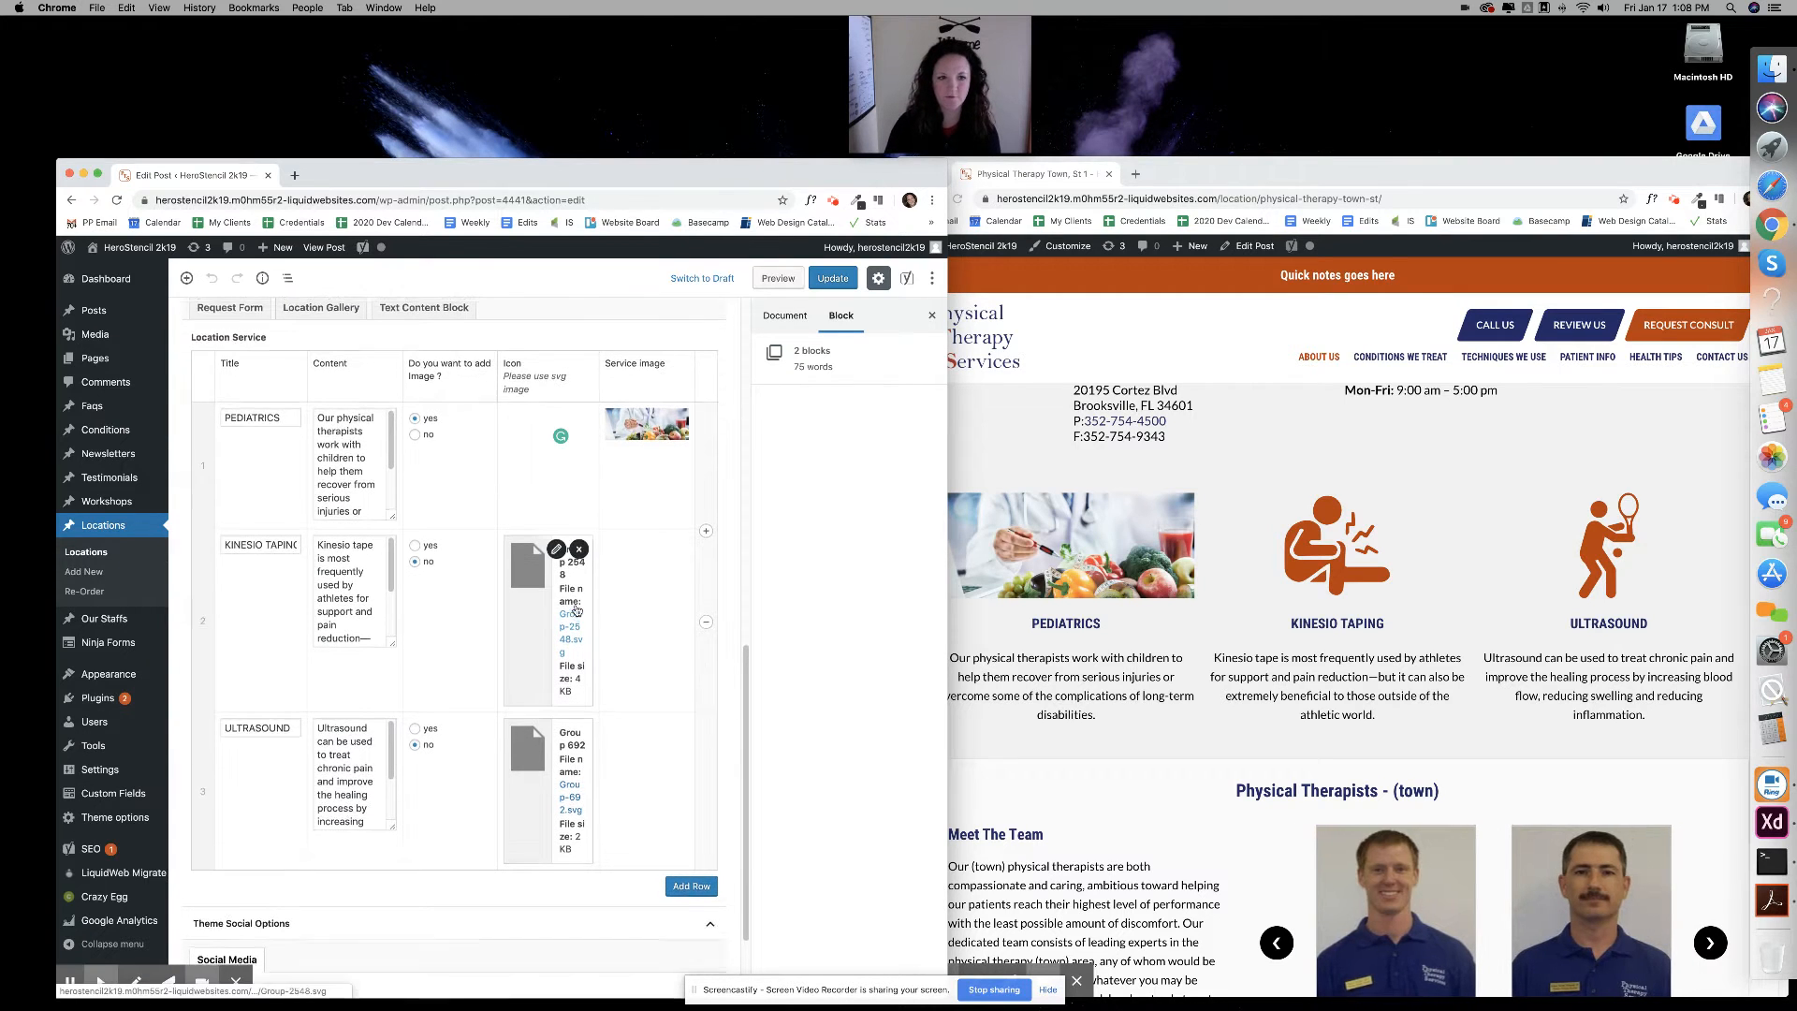
scroll(700, 663, "up", 1)
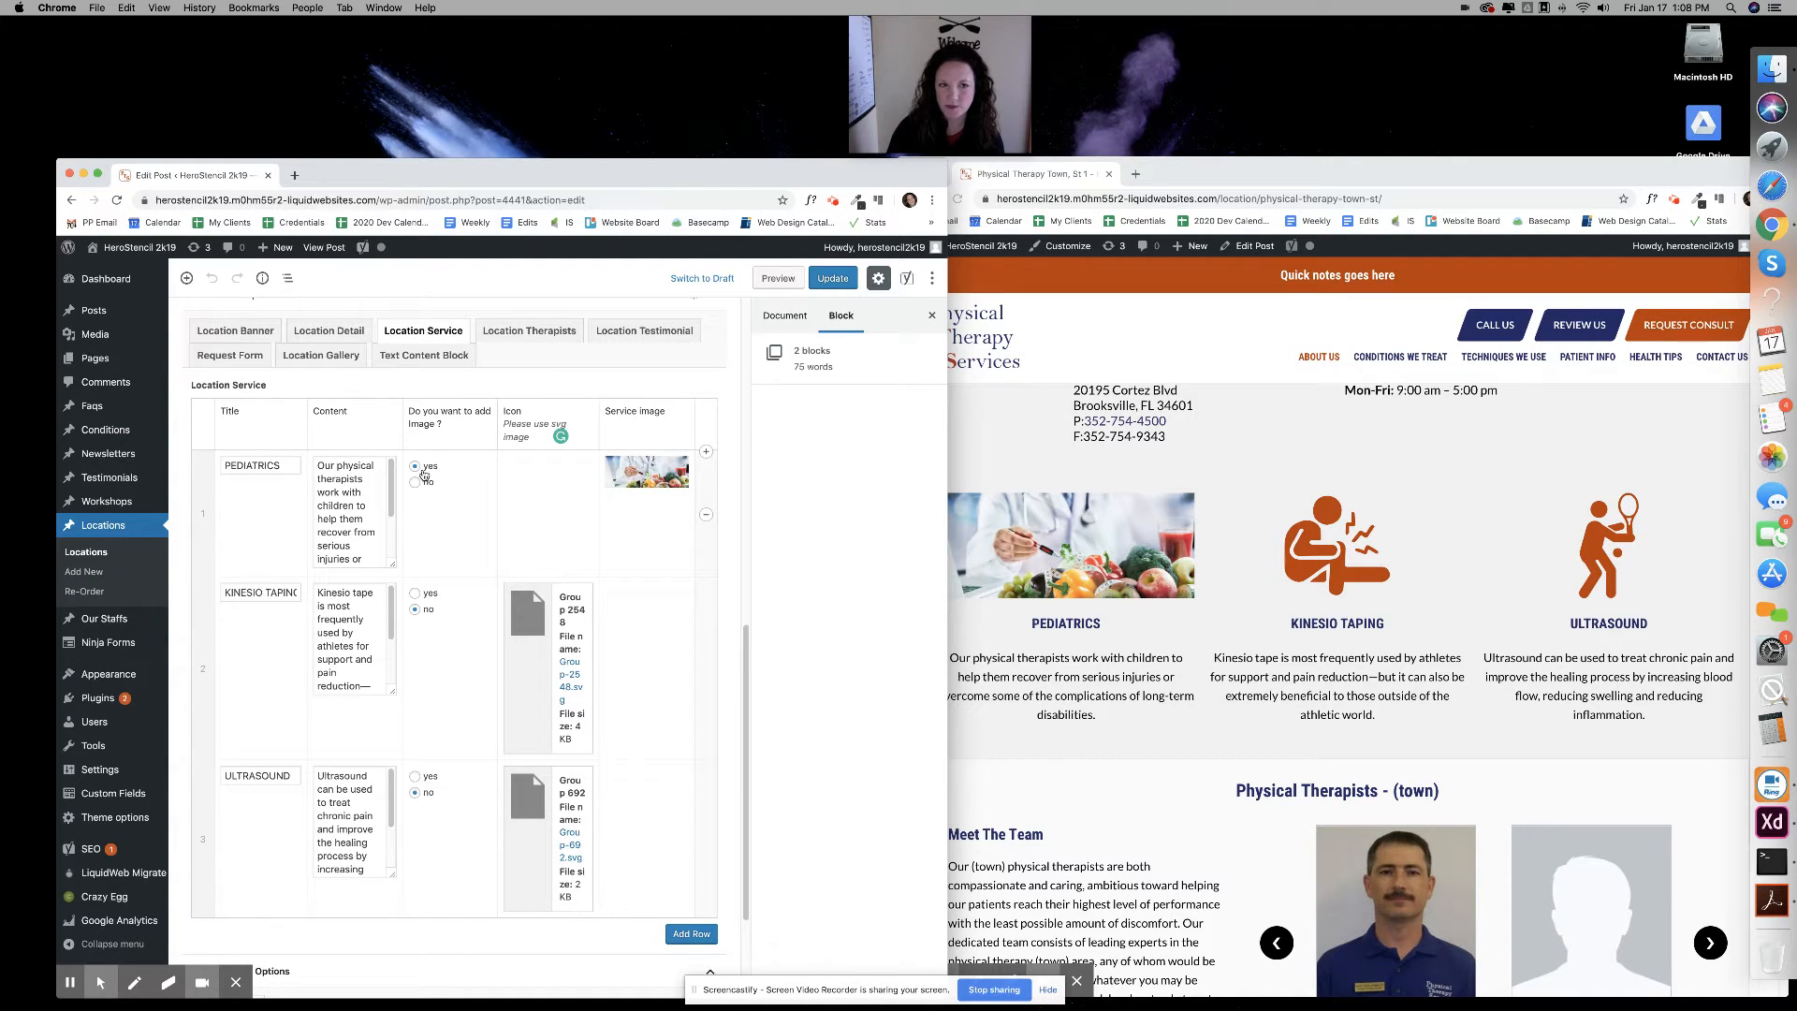
mouse_move(644, 479)
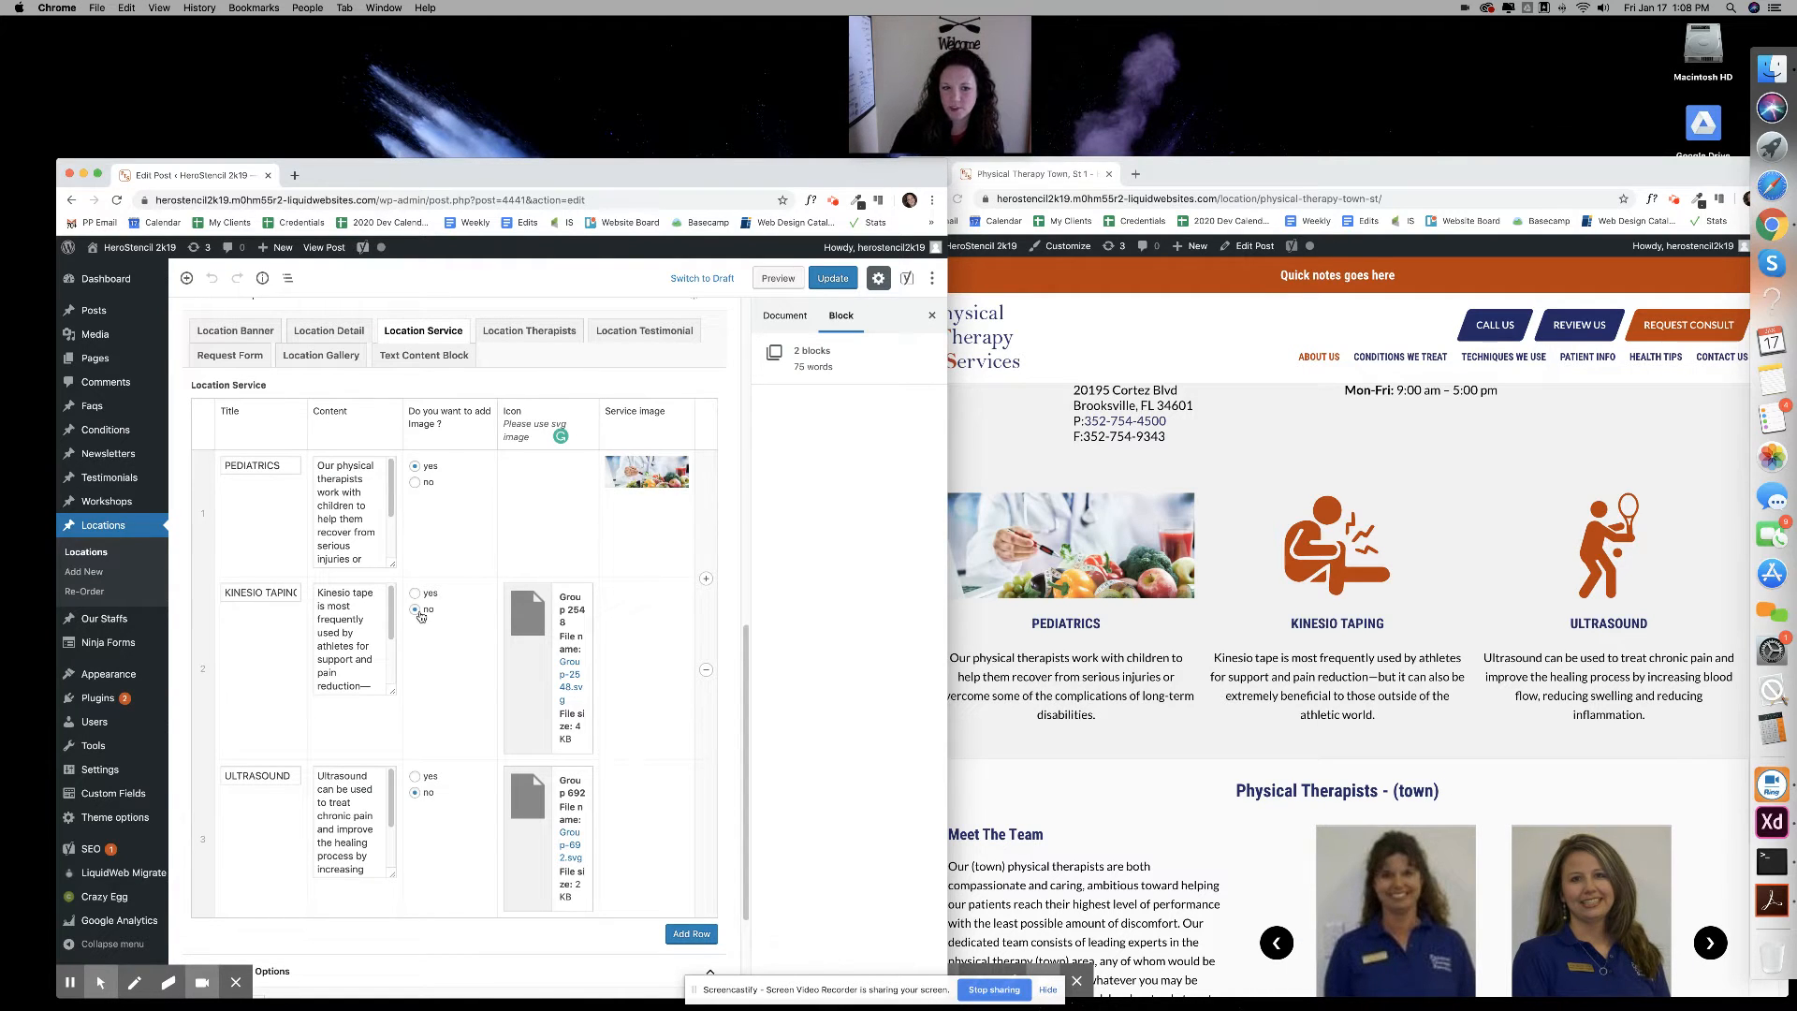
mouse_move(539, 634)
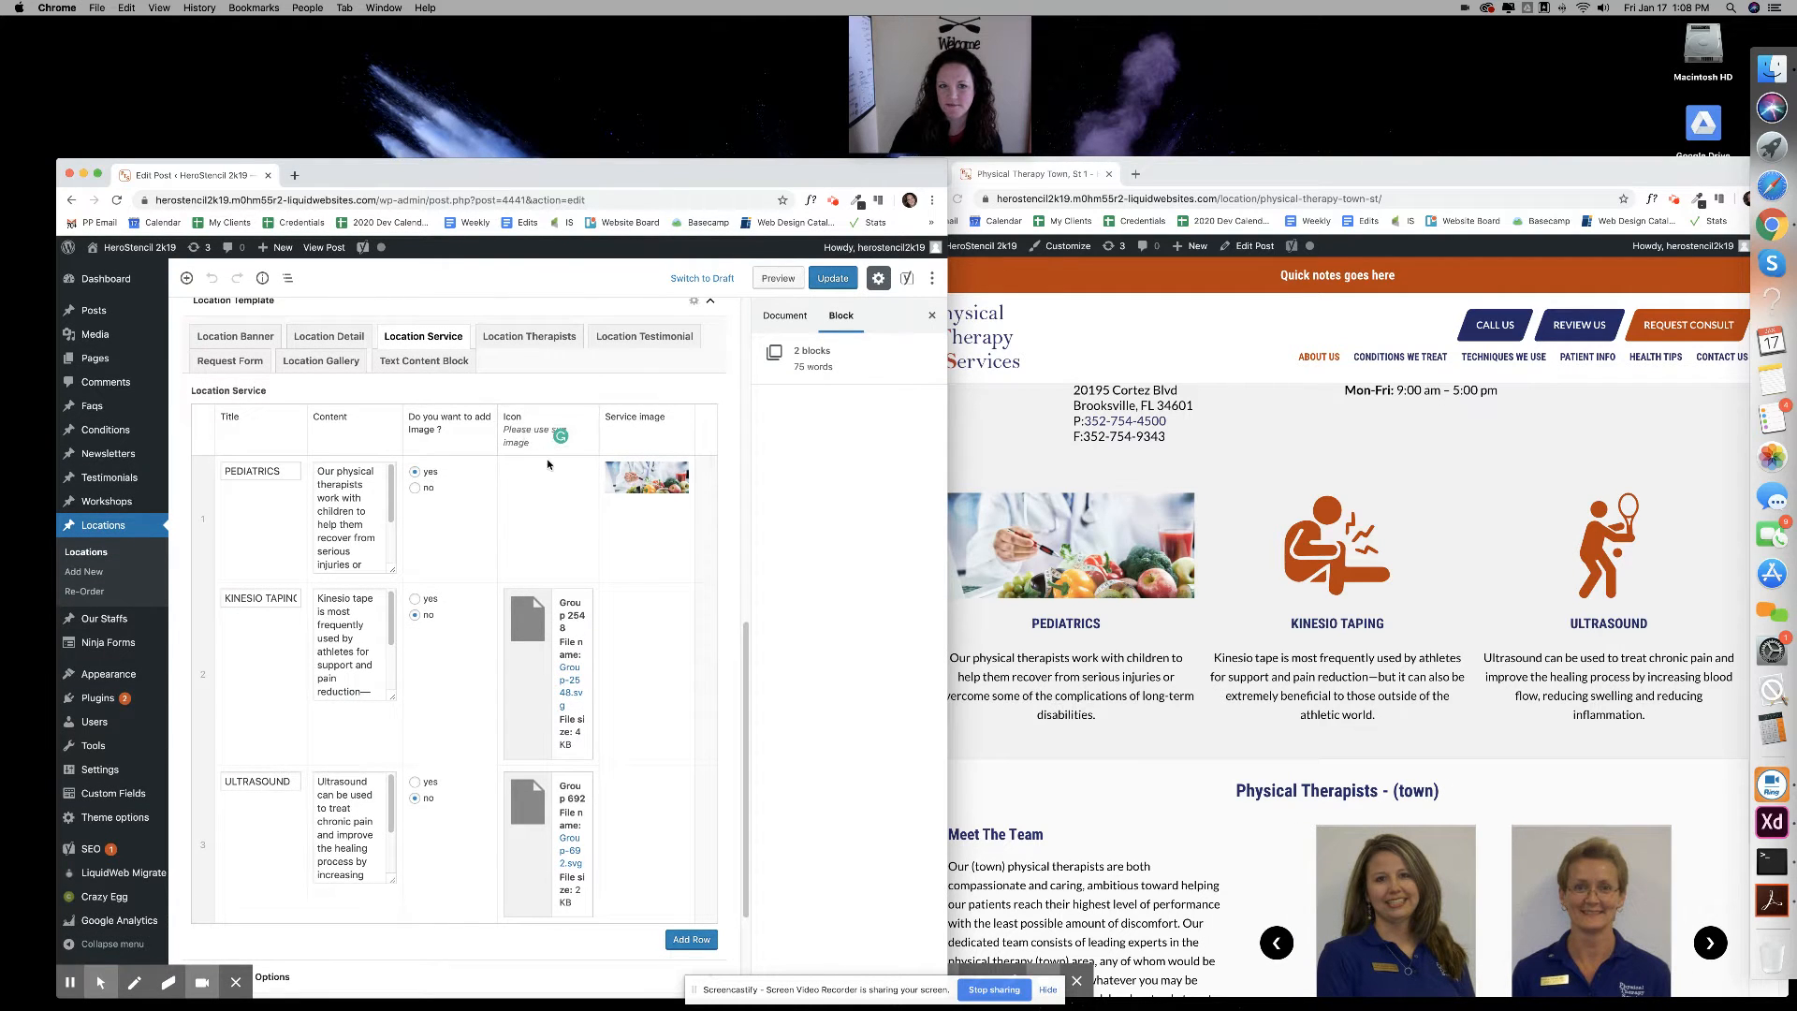
scroll(555, 500, "down", 1)
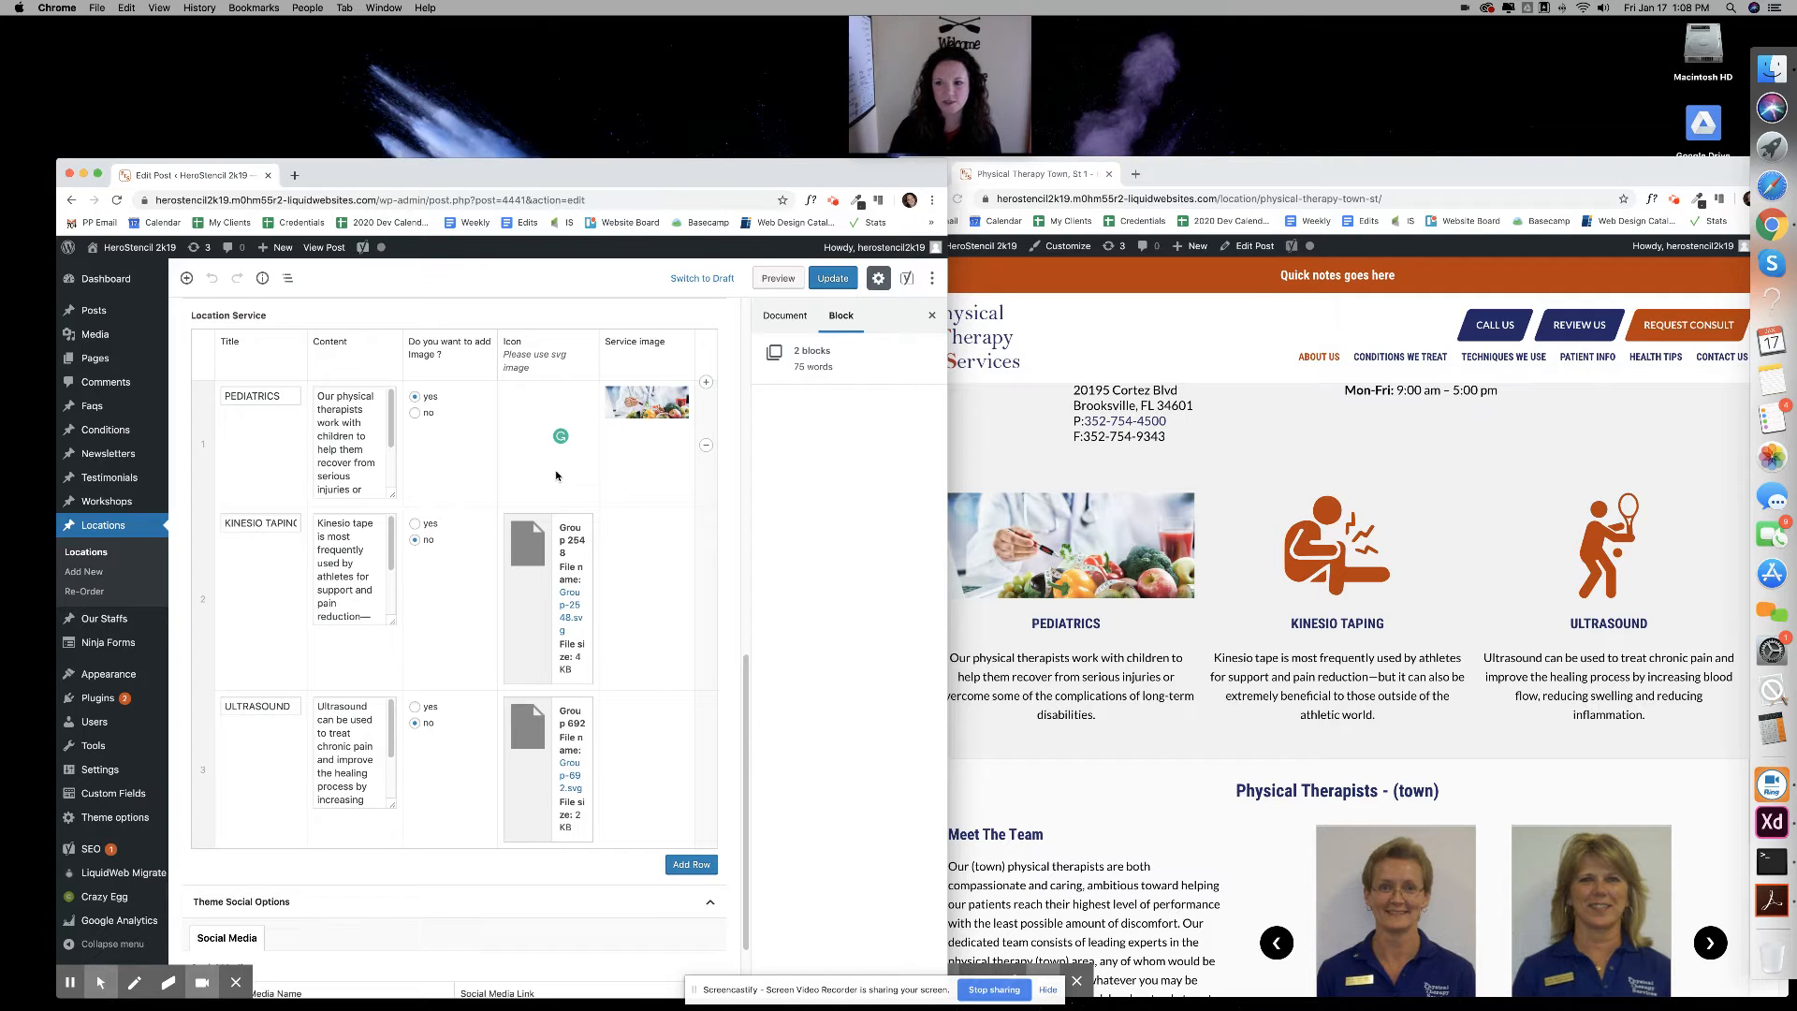
left_click(248, 395)
left_click(334, 421)
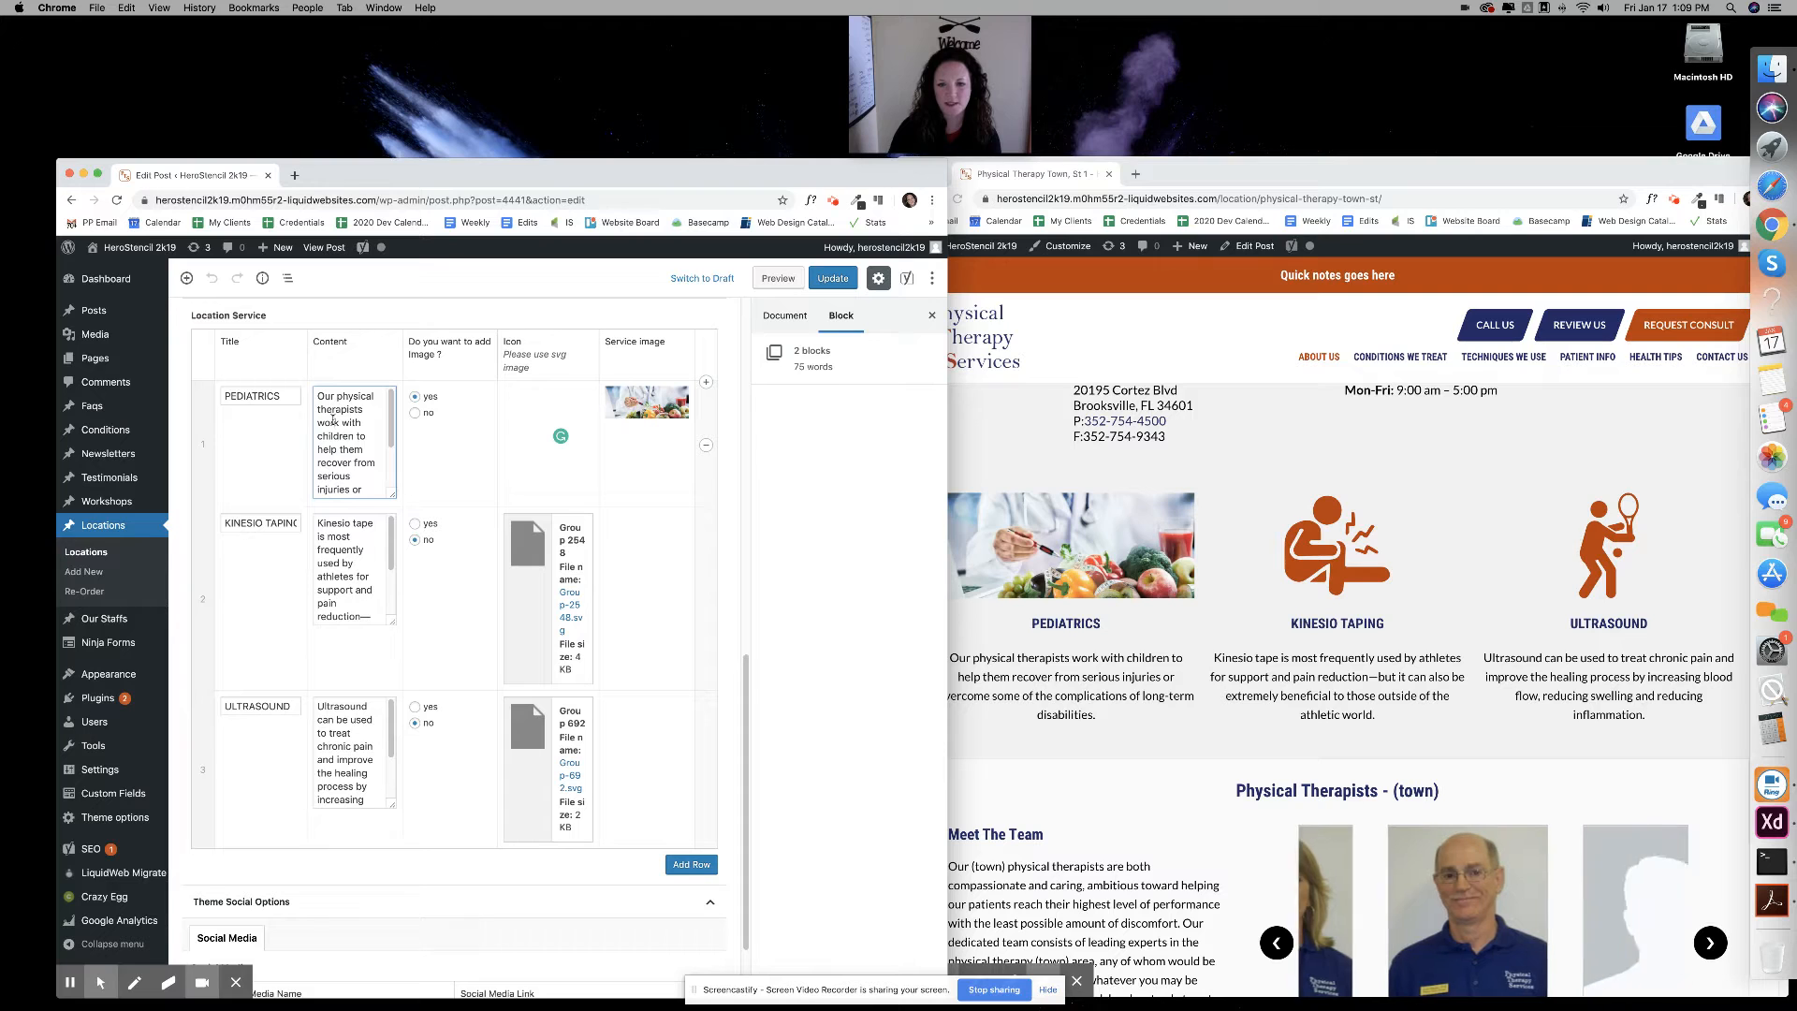
Open the Location Therapists fields and compare the Location Staff Main Title with the therapists heading on the live page
scroll(333, 422, "up", 3)
left_click(529, 419)
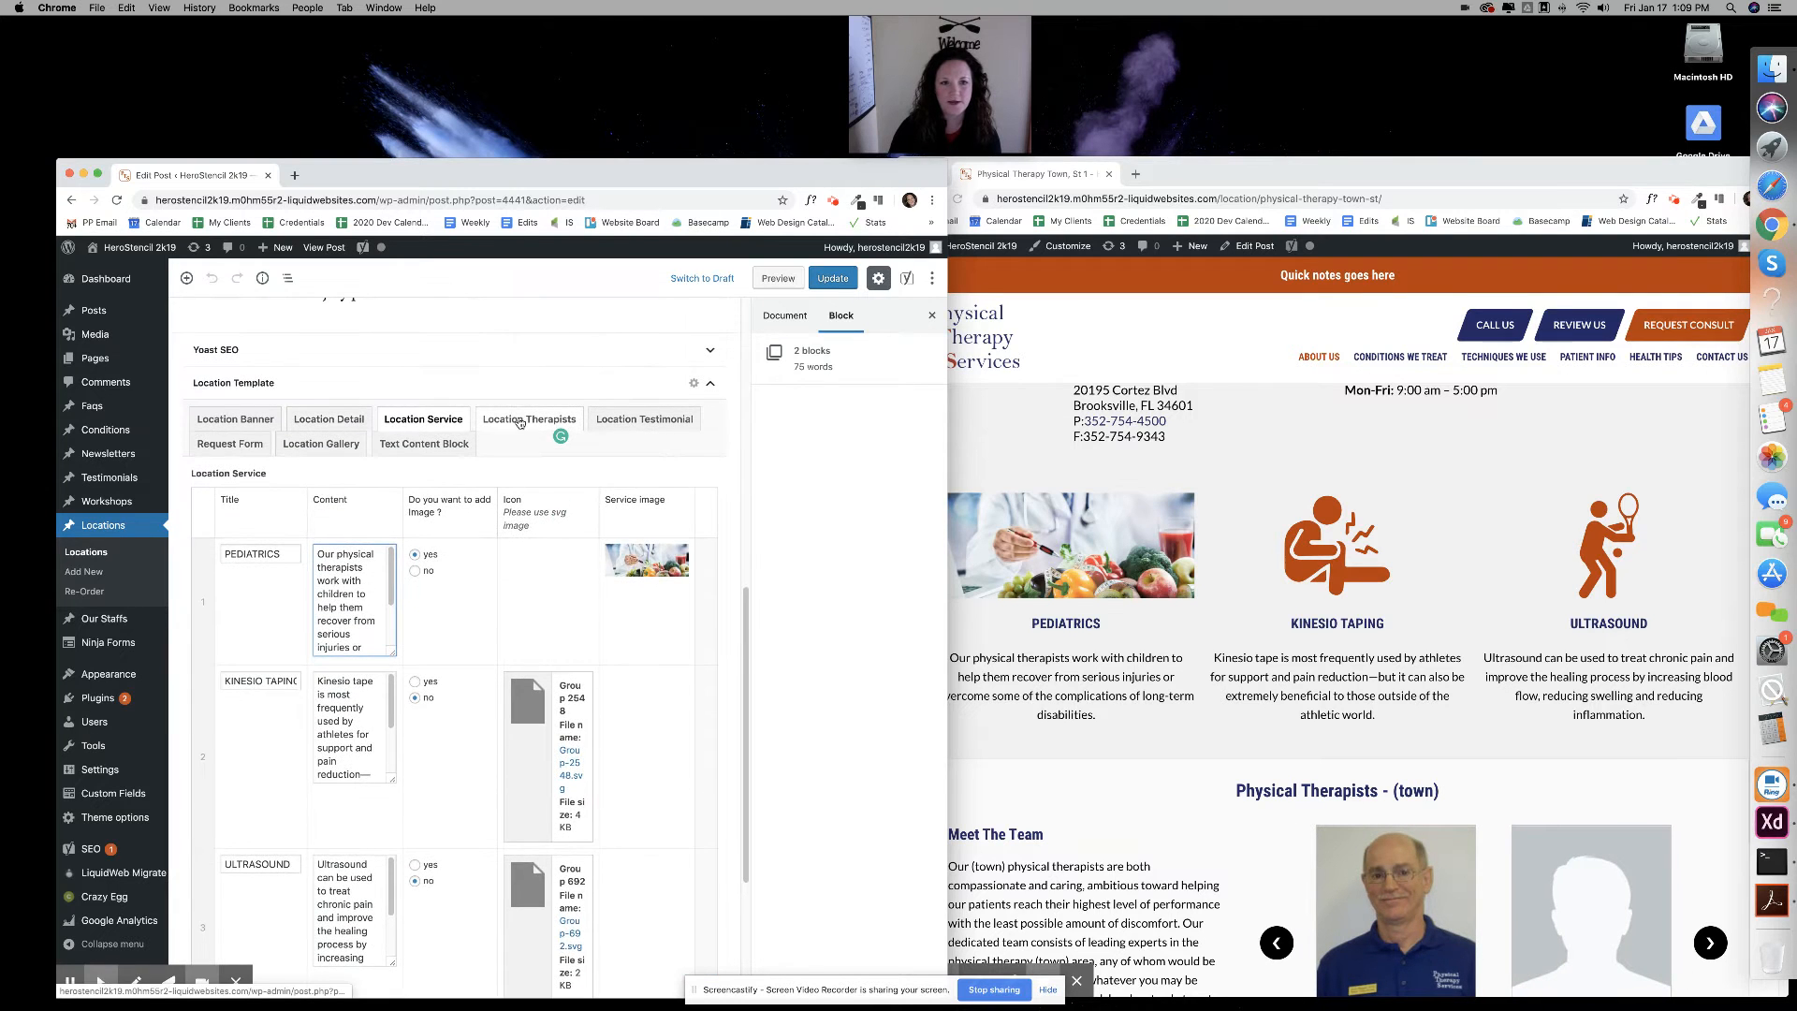
scroll(1400, 697, "down", 5)
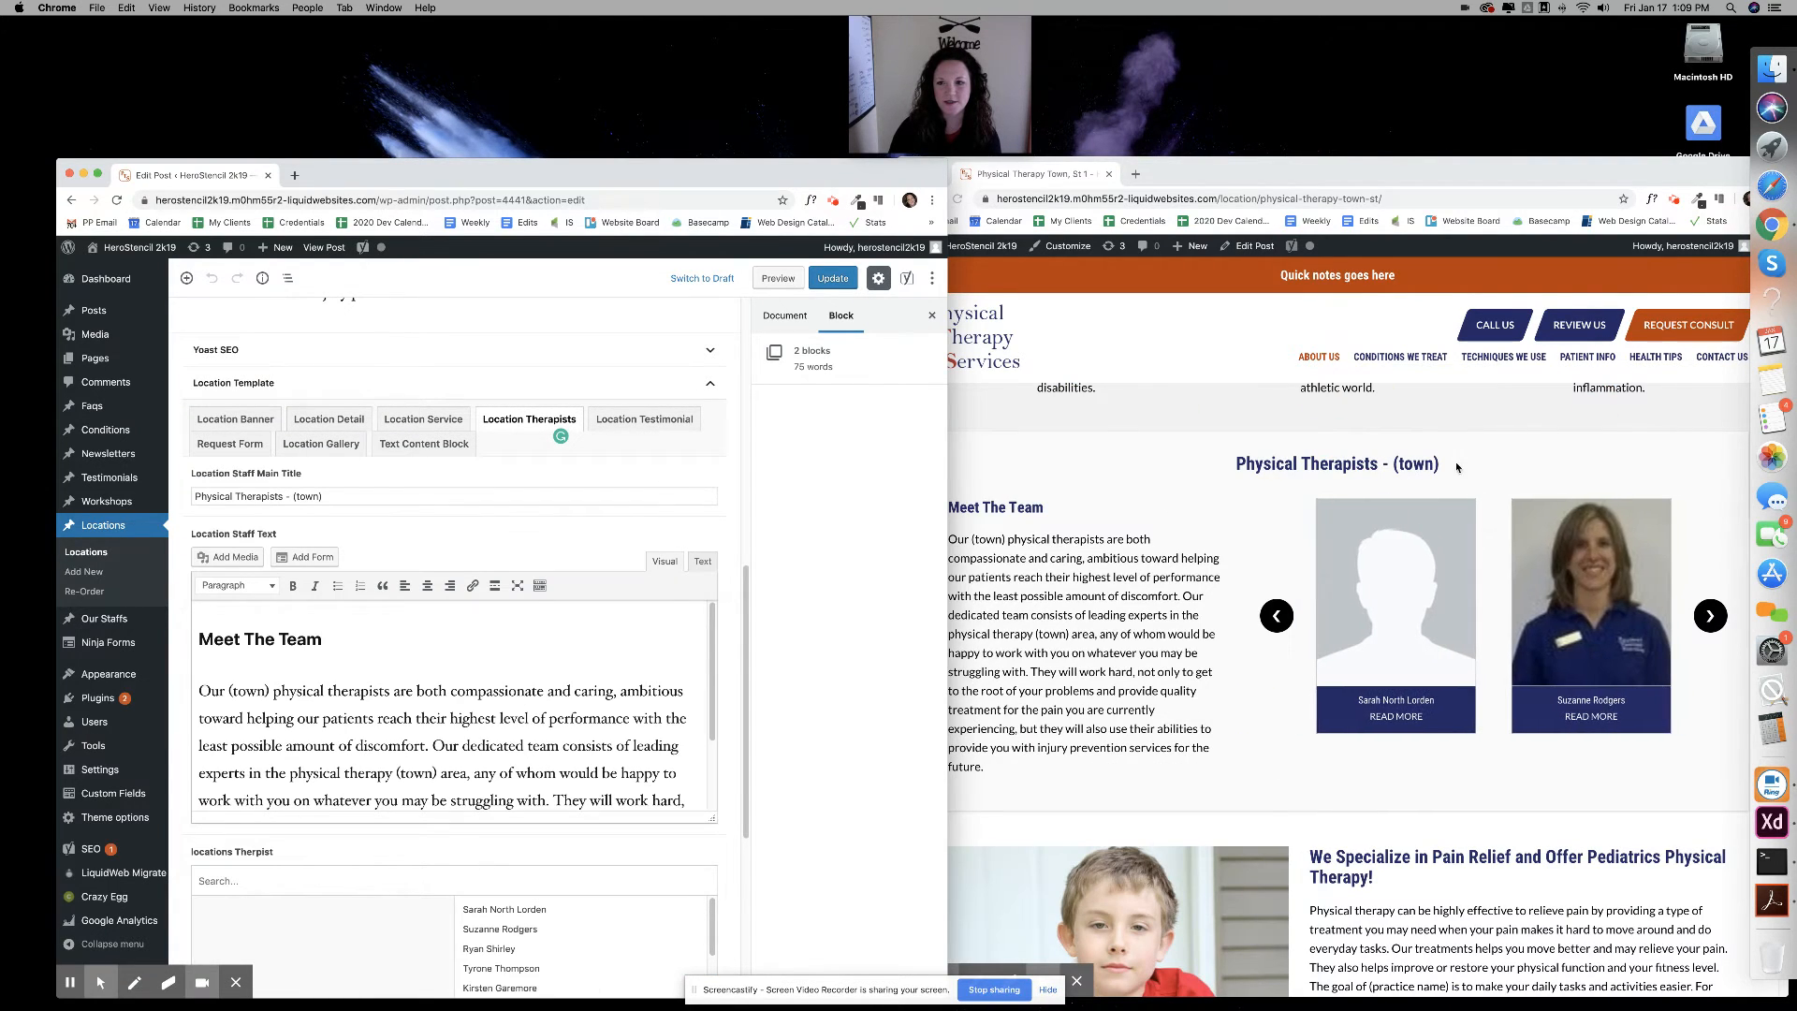
left_click(1254, 465)
triple_click(1259, 463)
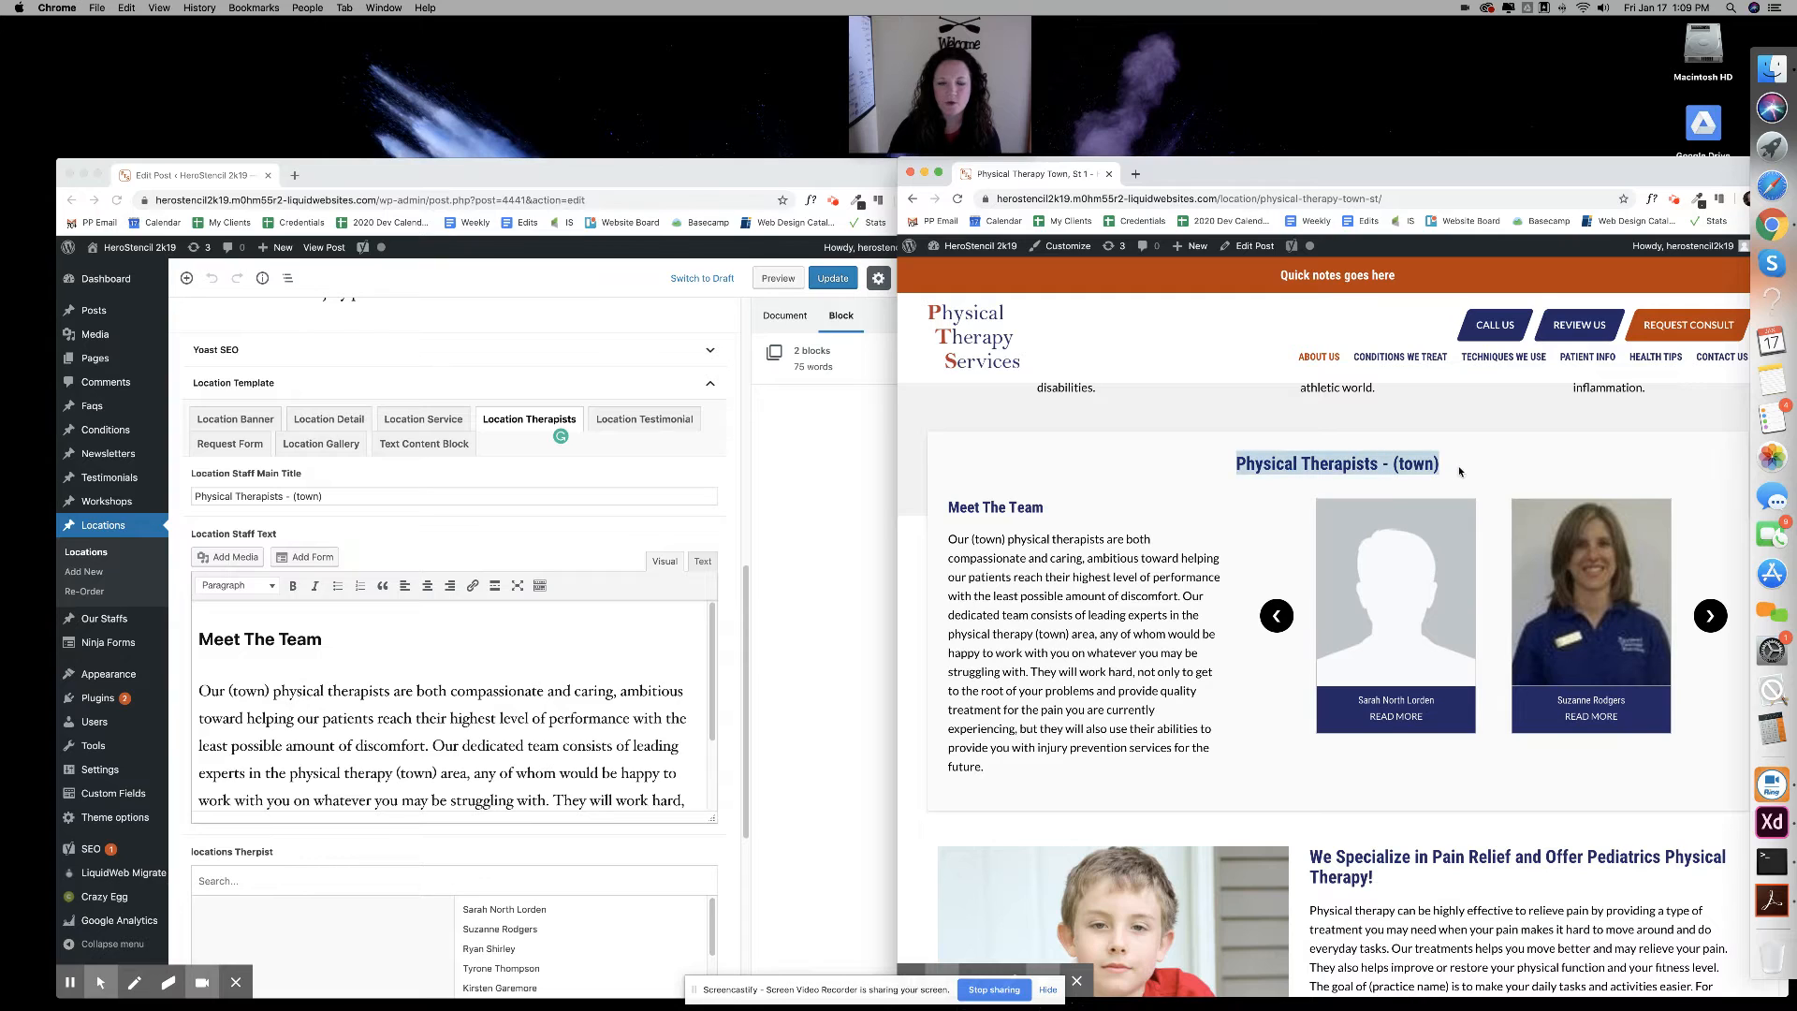
left_click(400, 463)
left_click(384, 491)
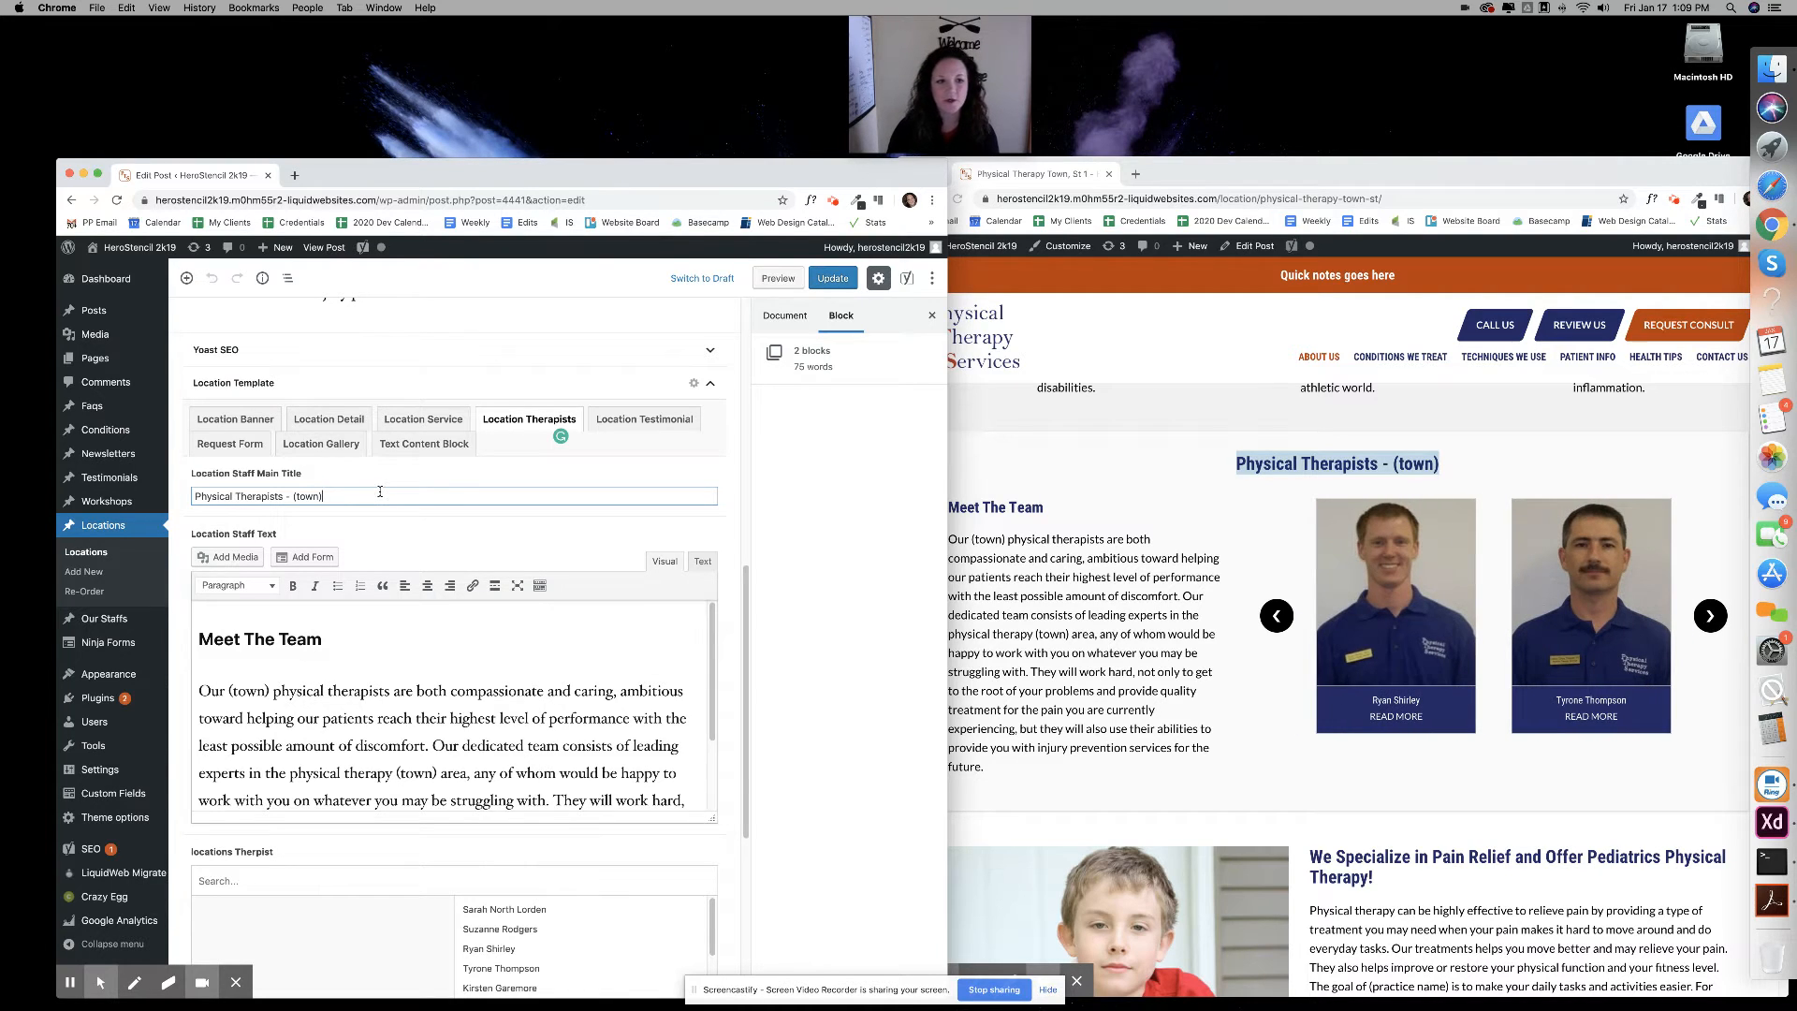
triple_click(380, 491)
Compare the Location Staff Text with the Meet The Team section, moving the editor window so the live text is uncovered
left_click(372, 633)
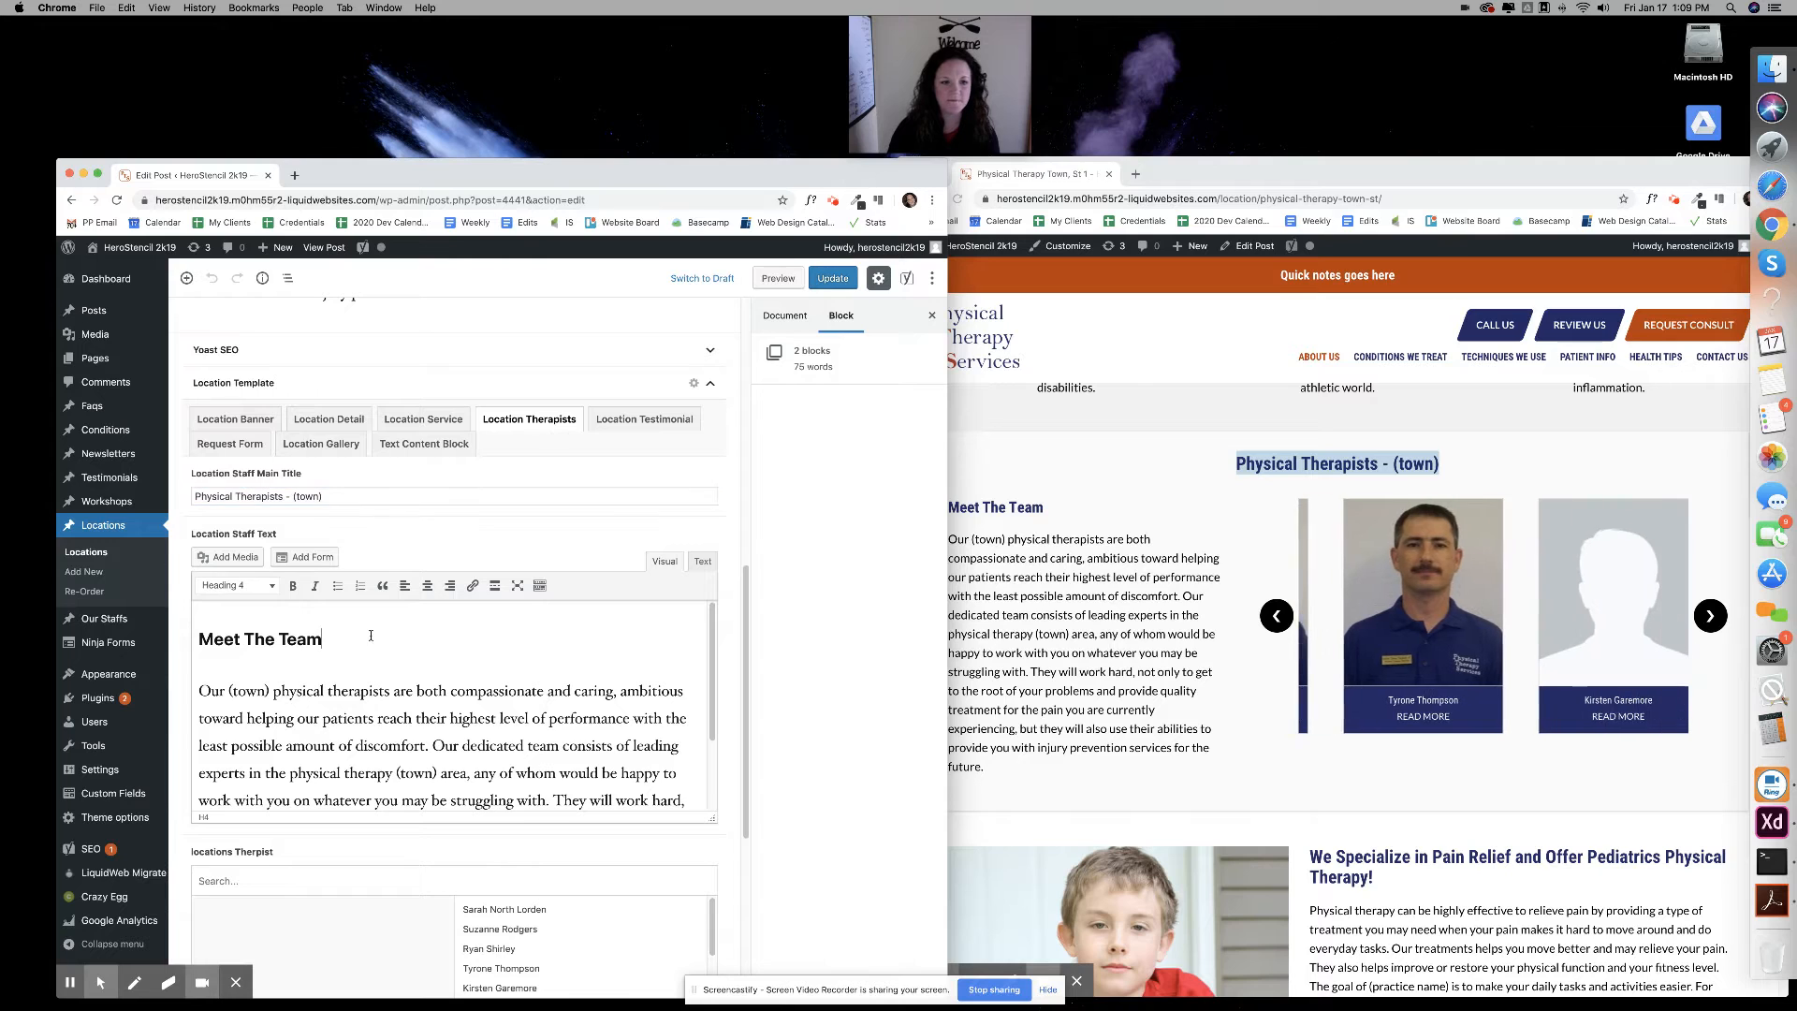
left_click(1086, 535)
left_click_drag(807, 176, 759, 160)
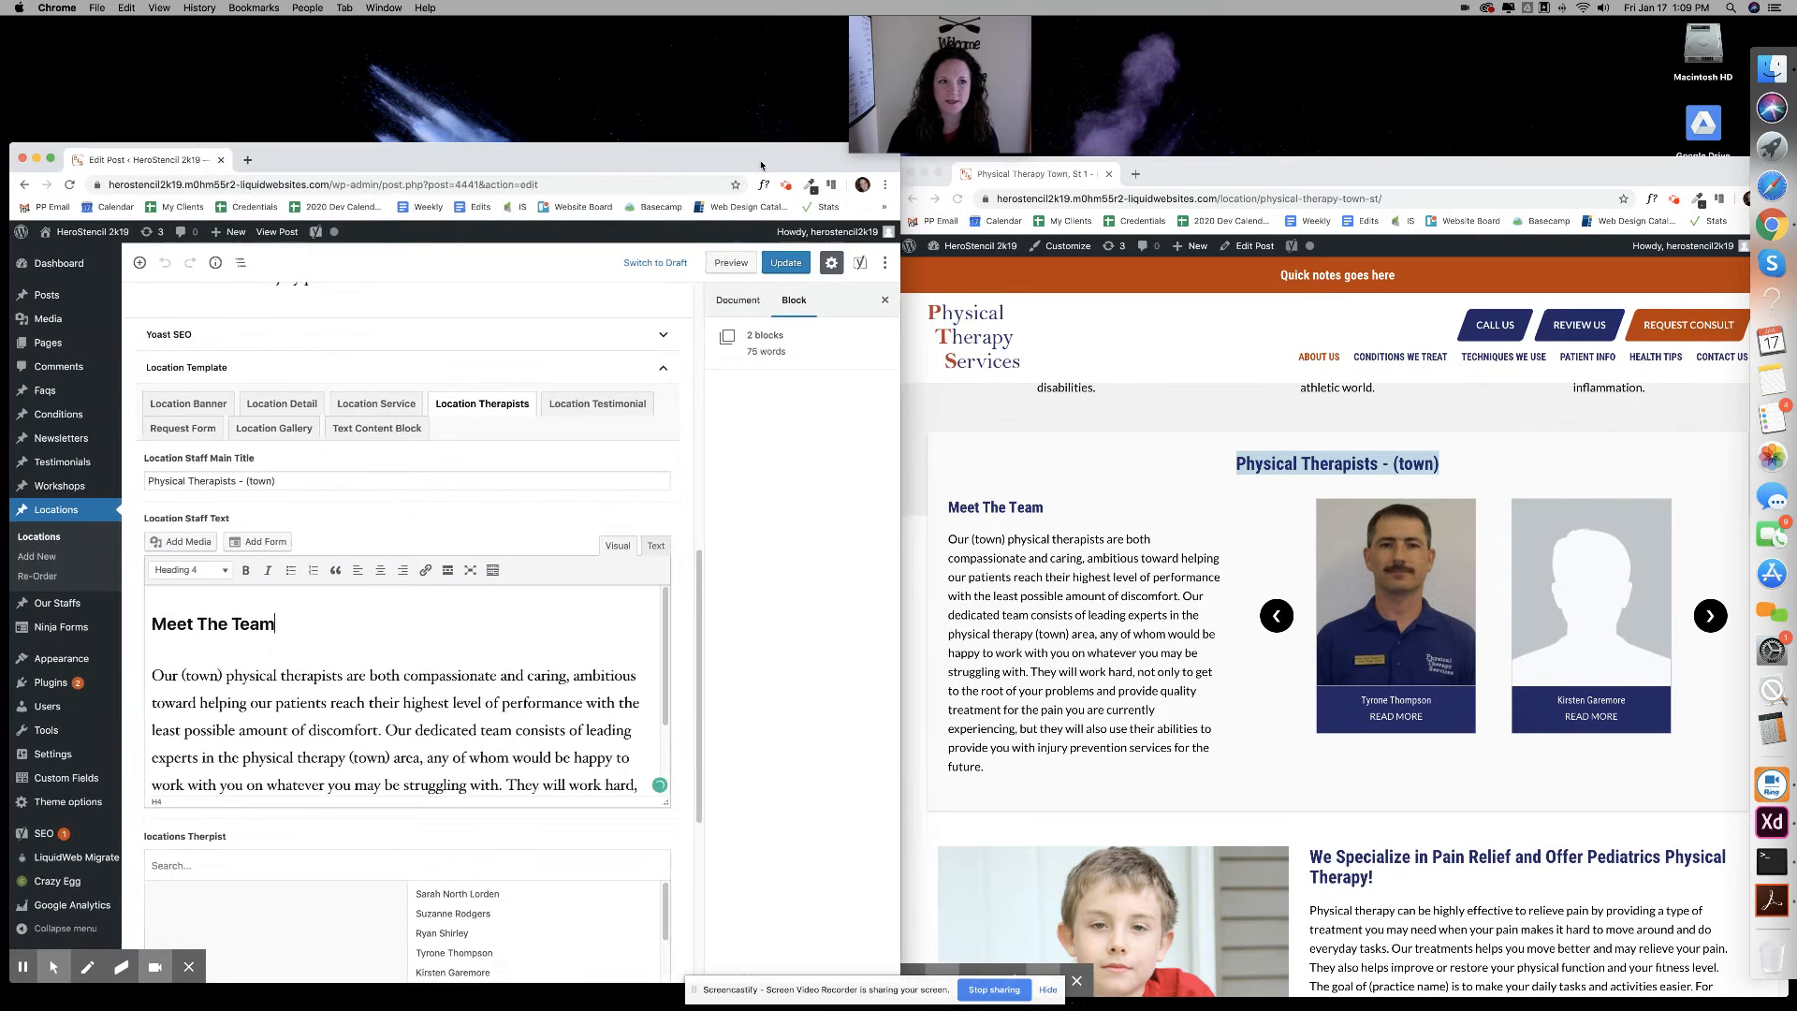
scroll(293, 621, "down", 1)
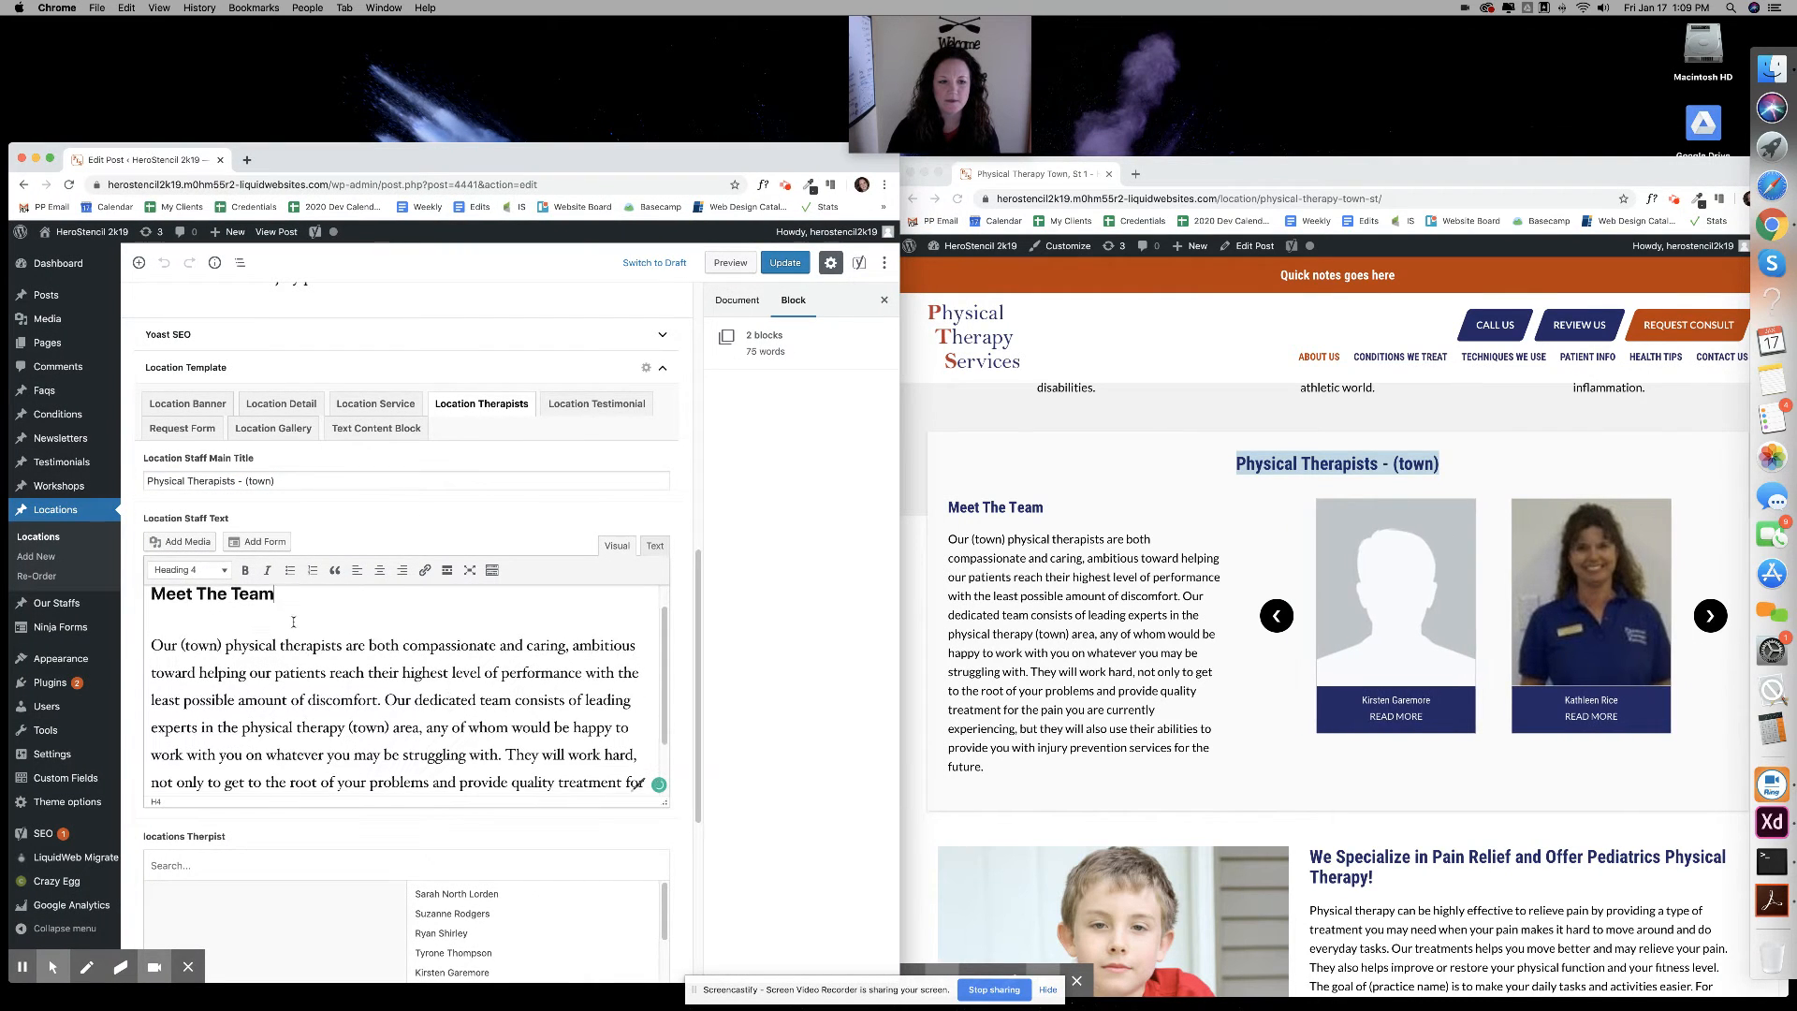
left_click(401, 704)
scroll(446, 711, "down", 2)
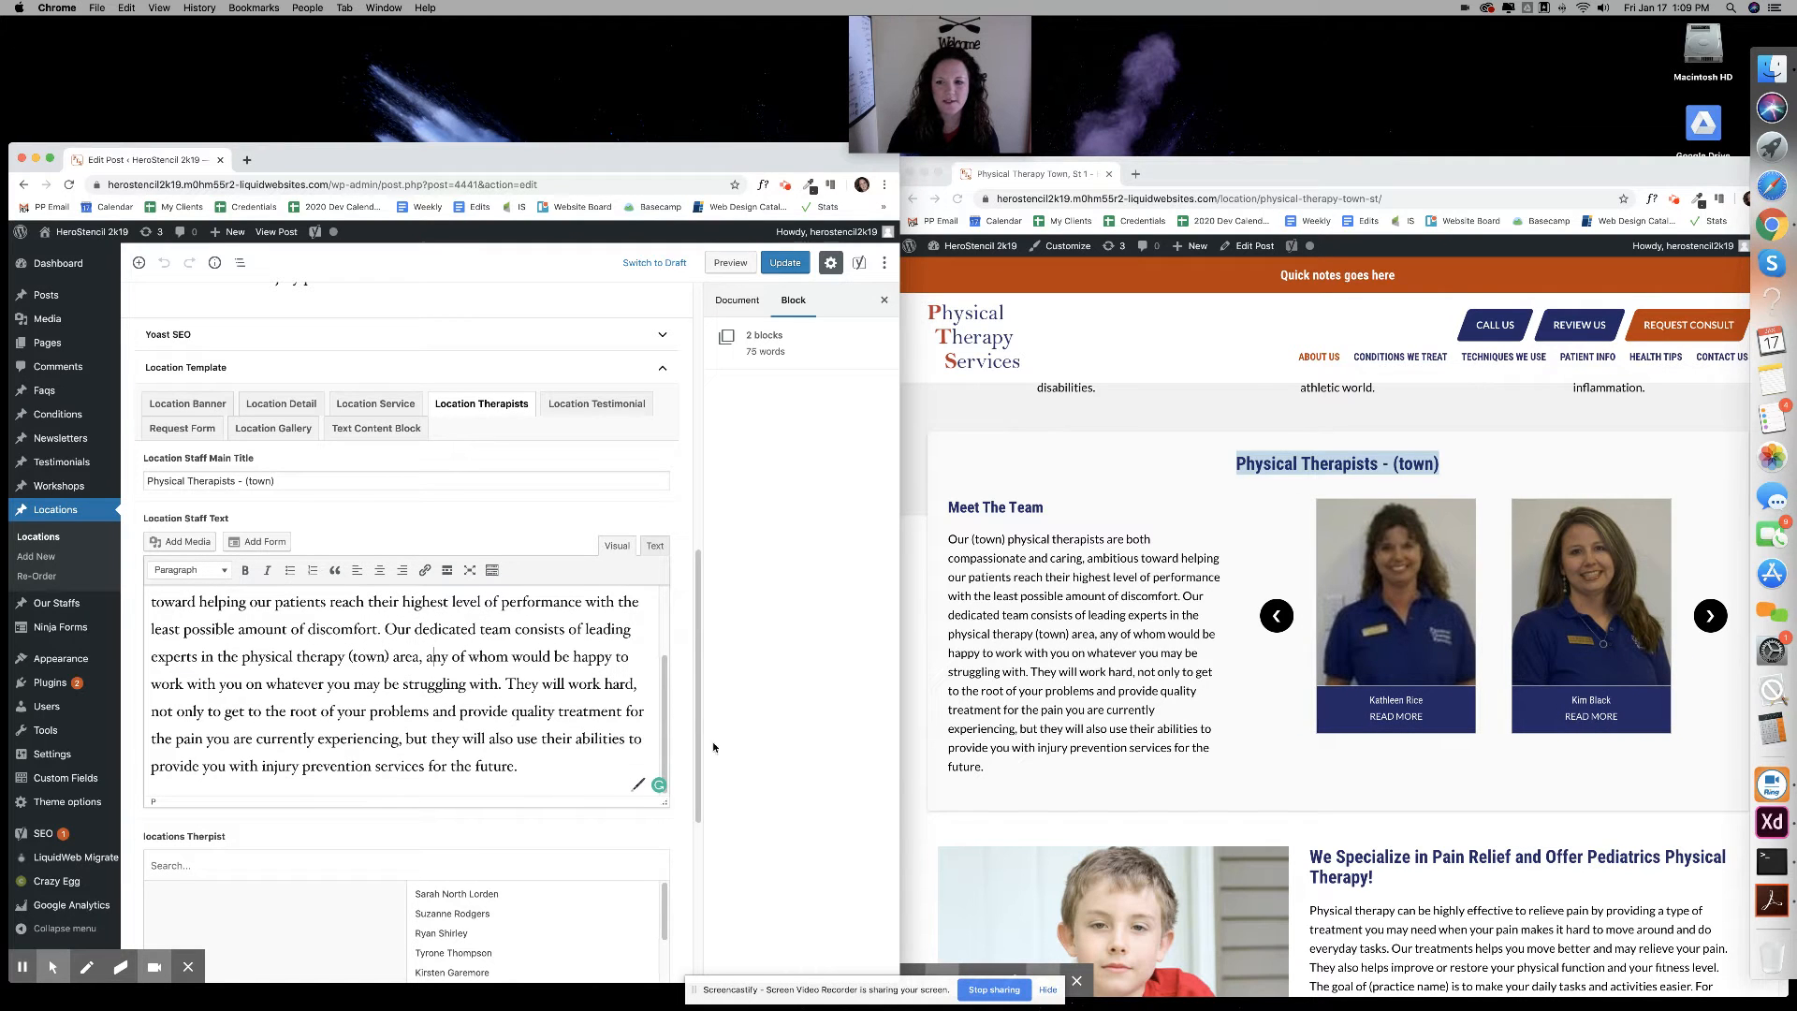
Add the Staff Name entry to the location's selected therapists as a trial and remove it again
scroll(512, 701, "down", 5)
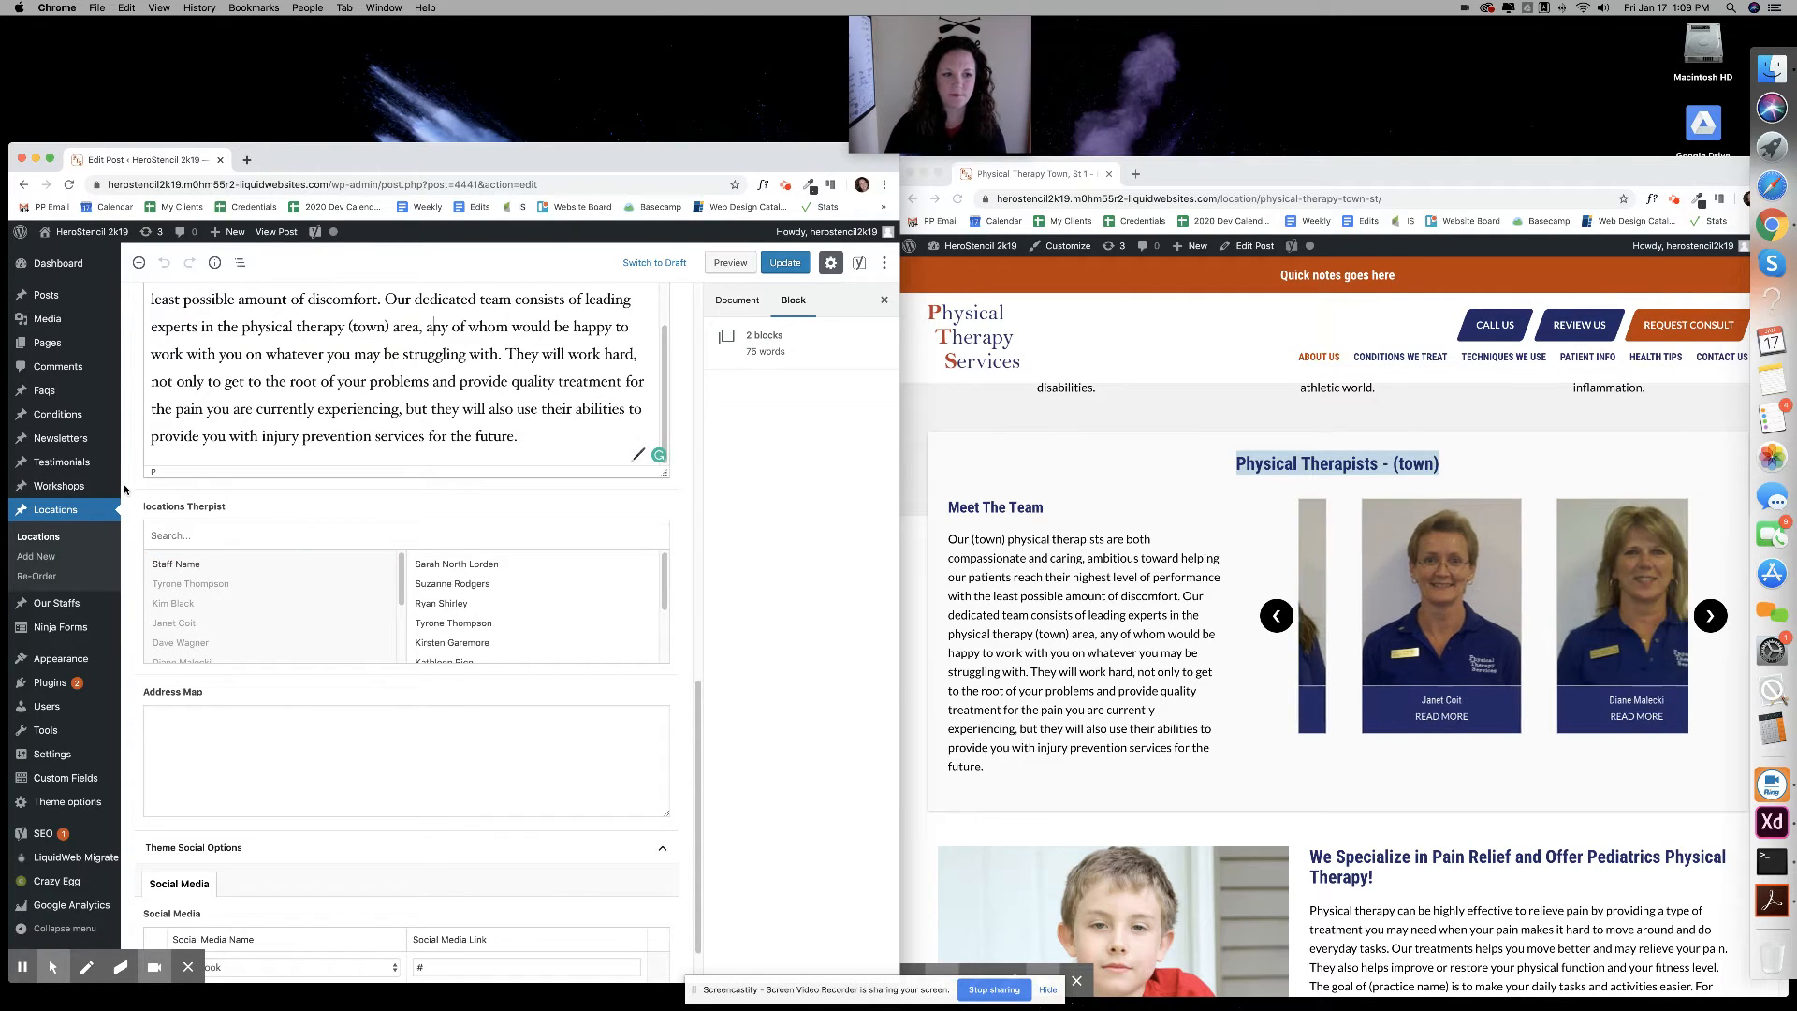
mouse_move(45, 608)
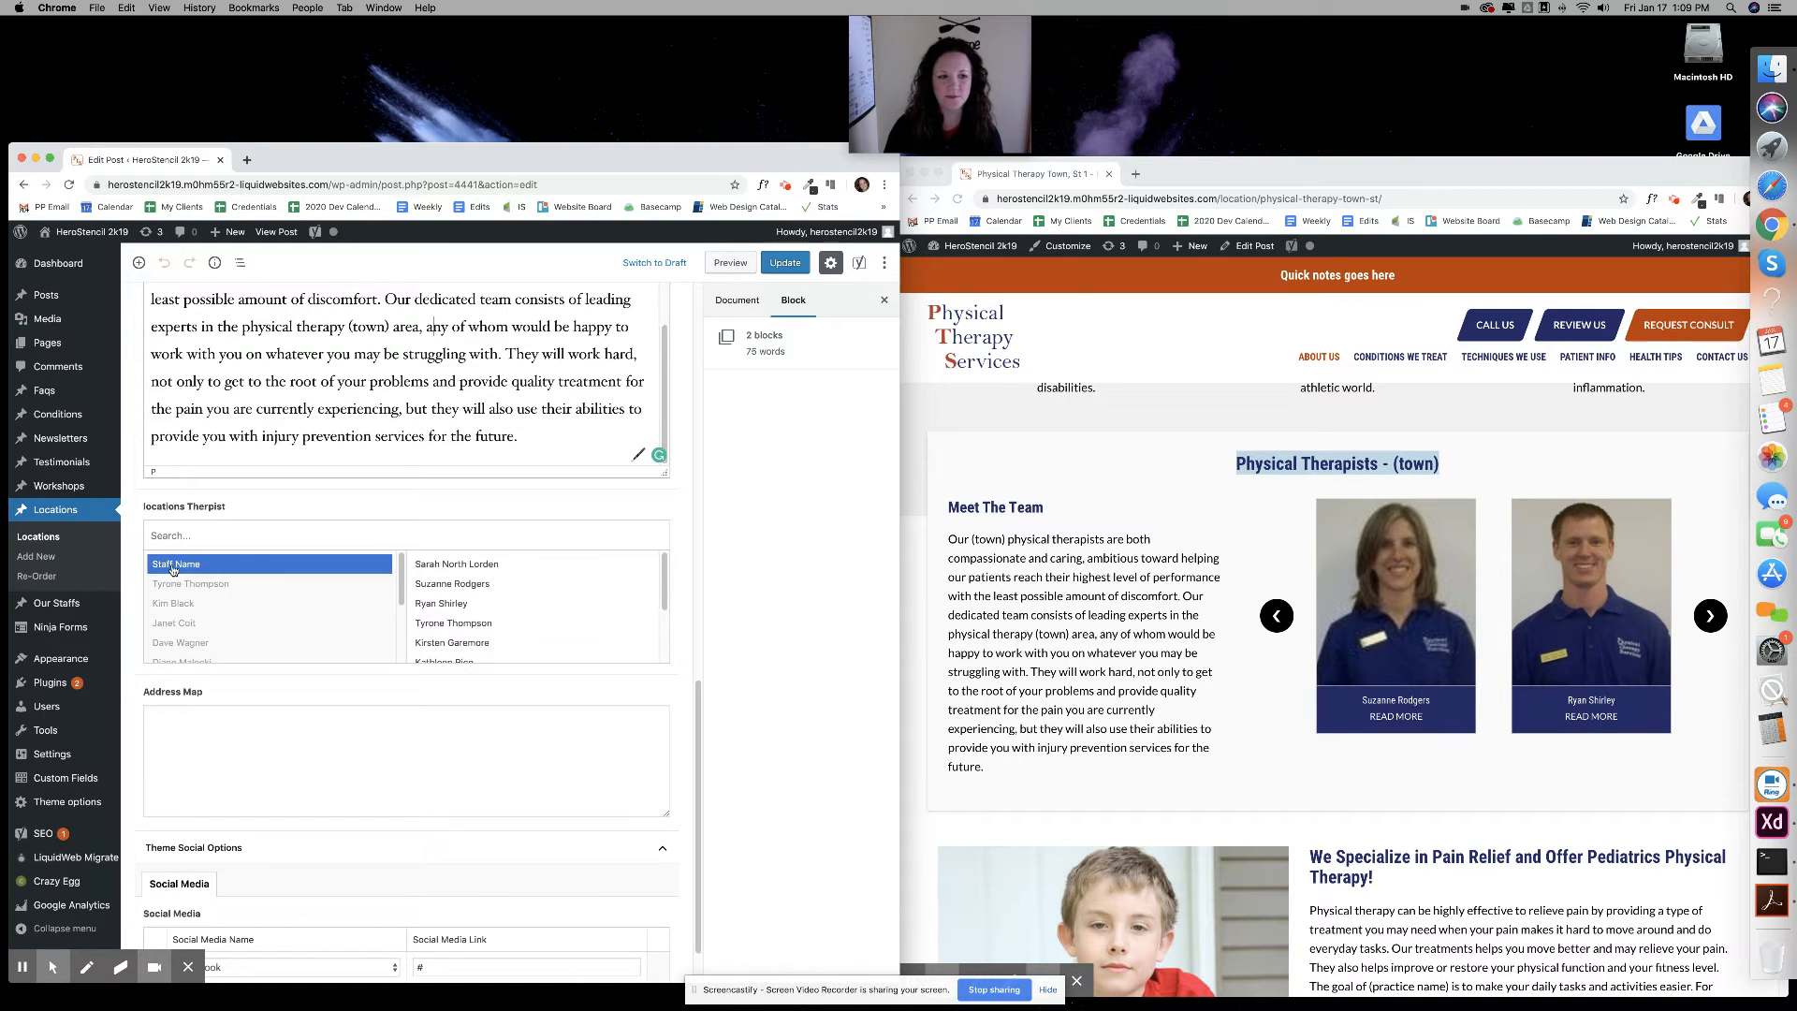
scroll(562, 615, "down", 3)
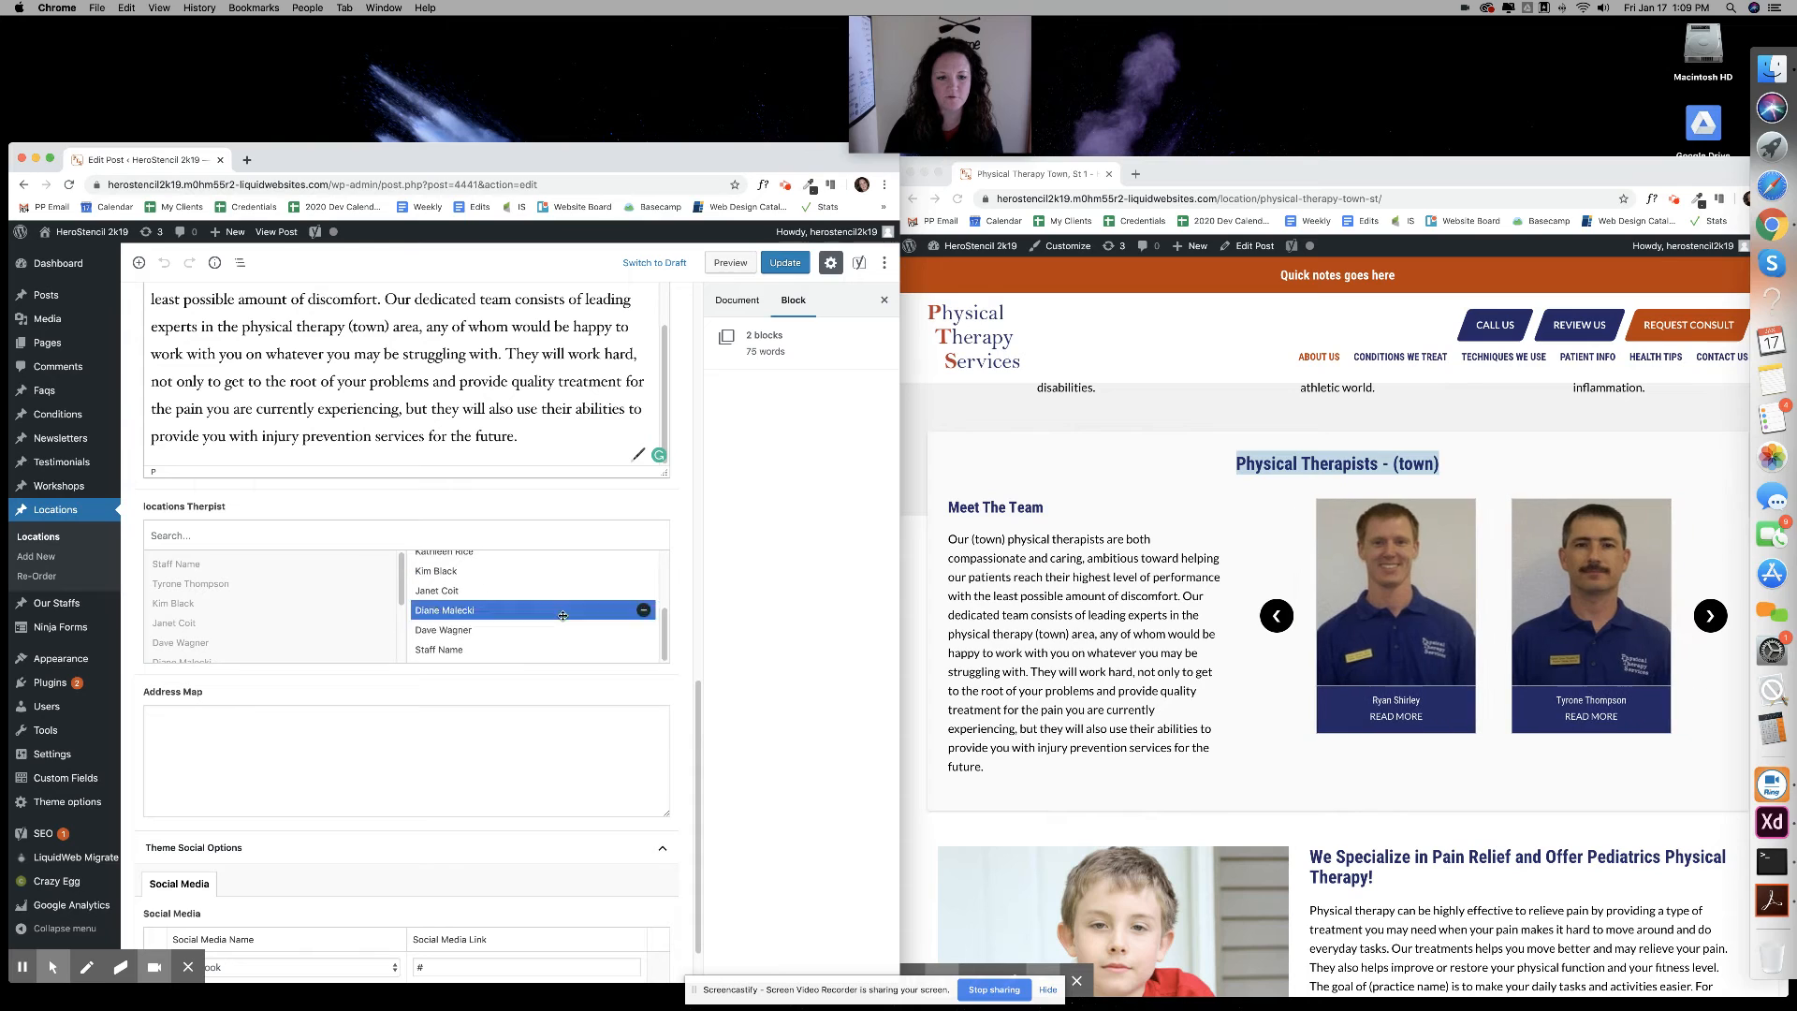
left_click(644, 650)
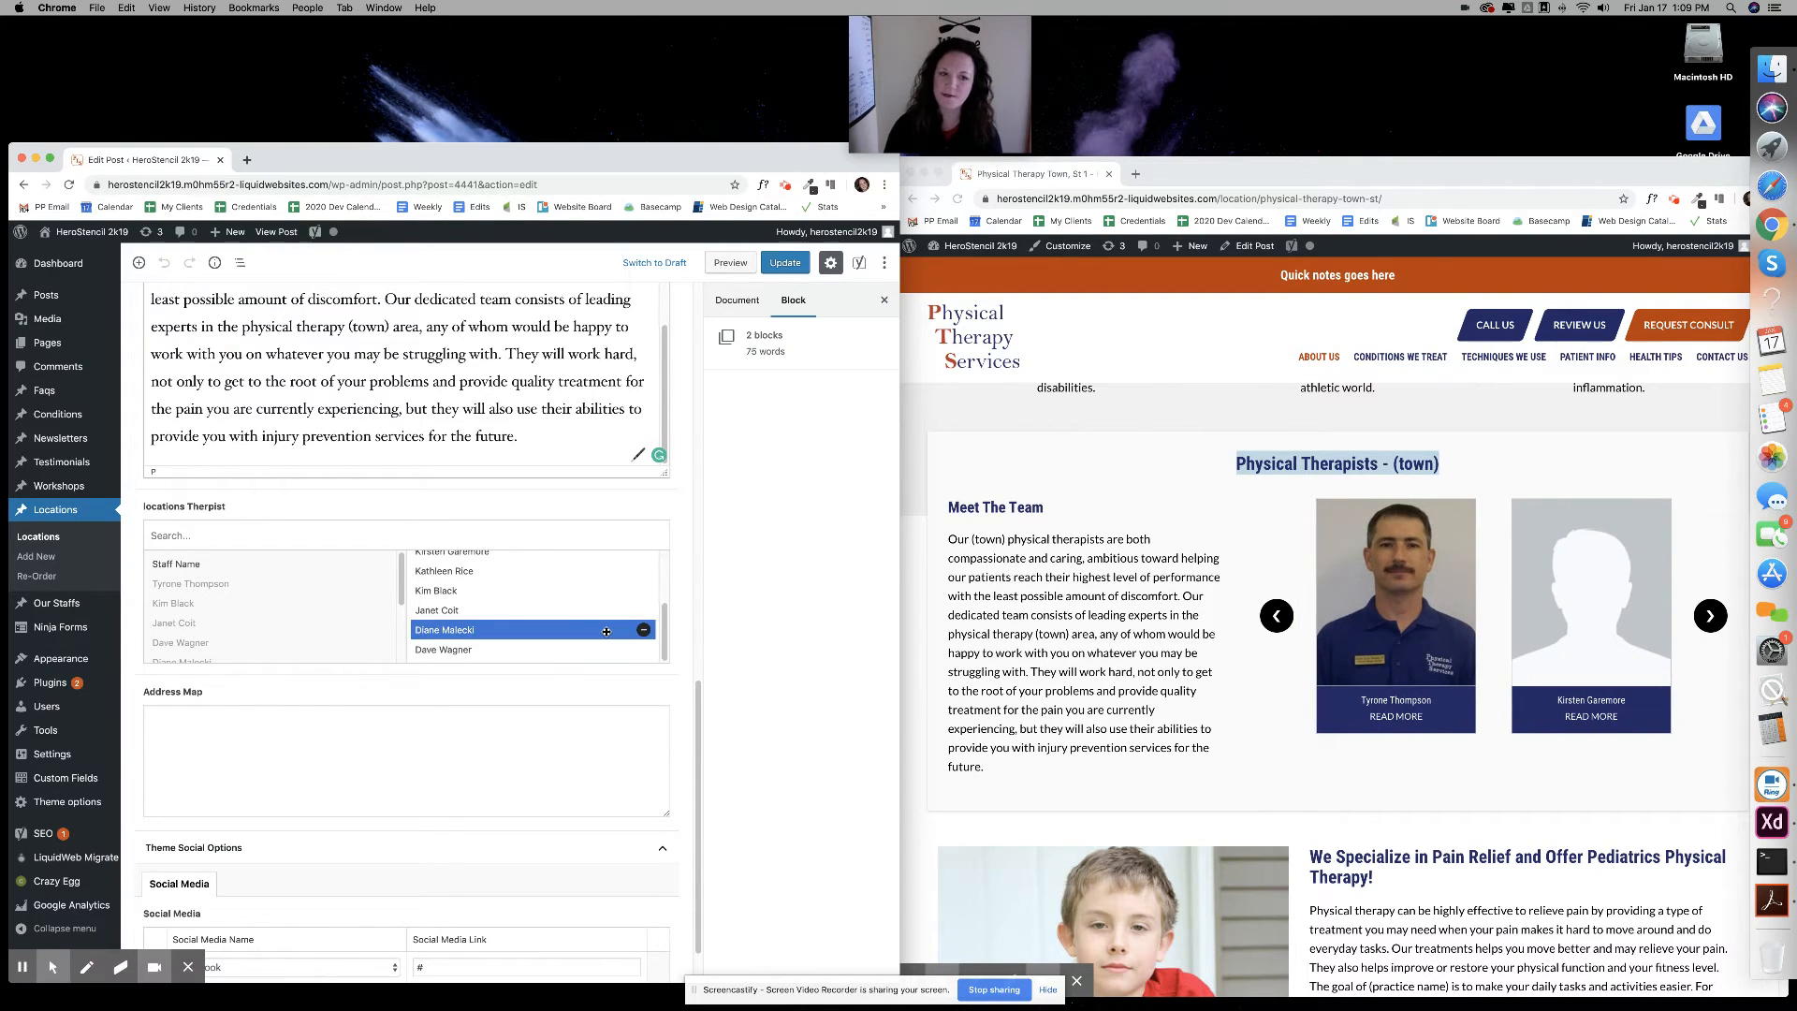
Review the list of selected therapists against the staff carousel on the live page
scroll(606, 632, "up", 3)
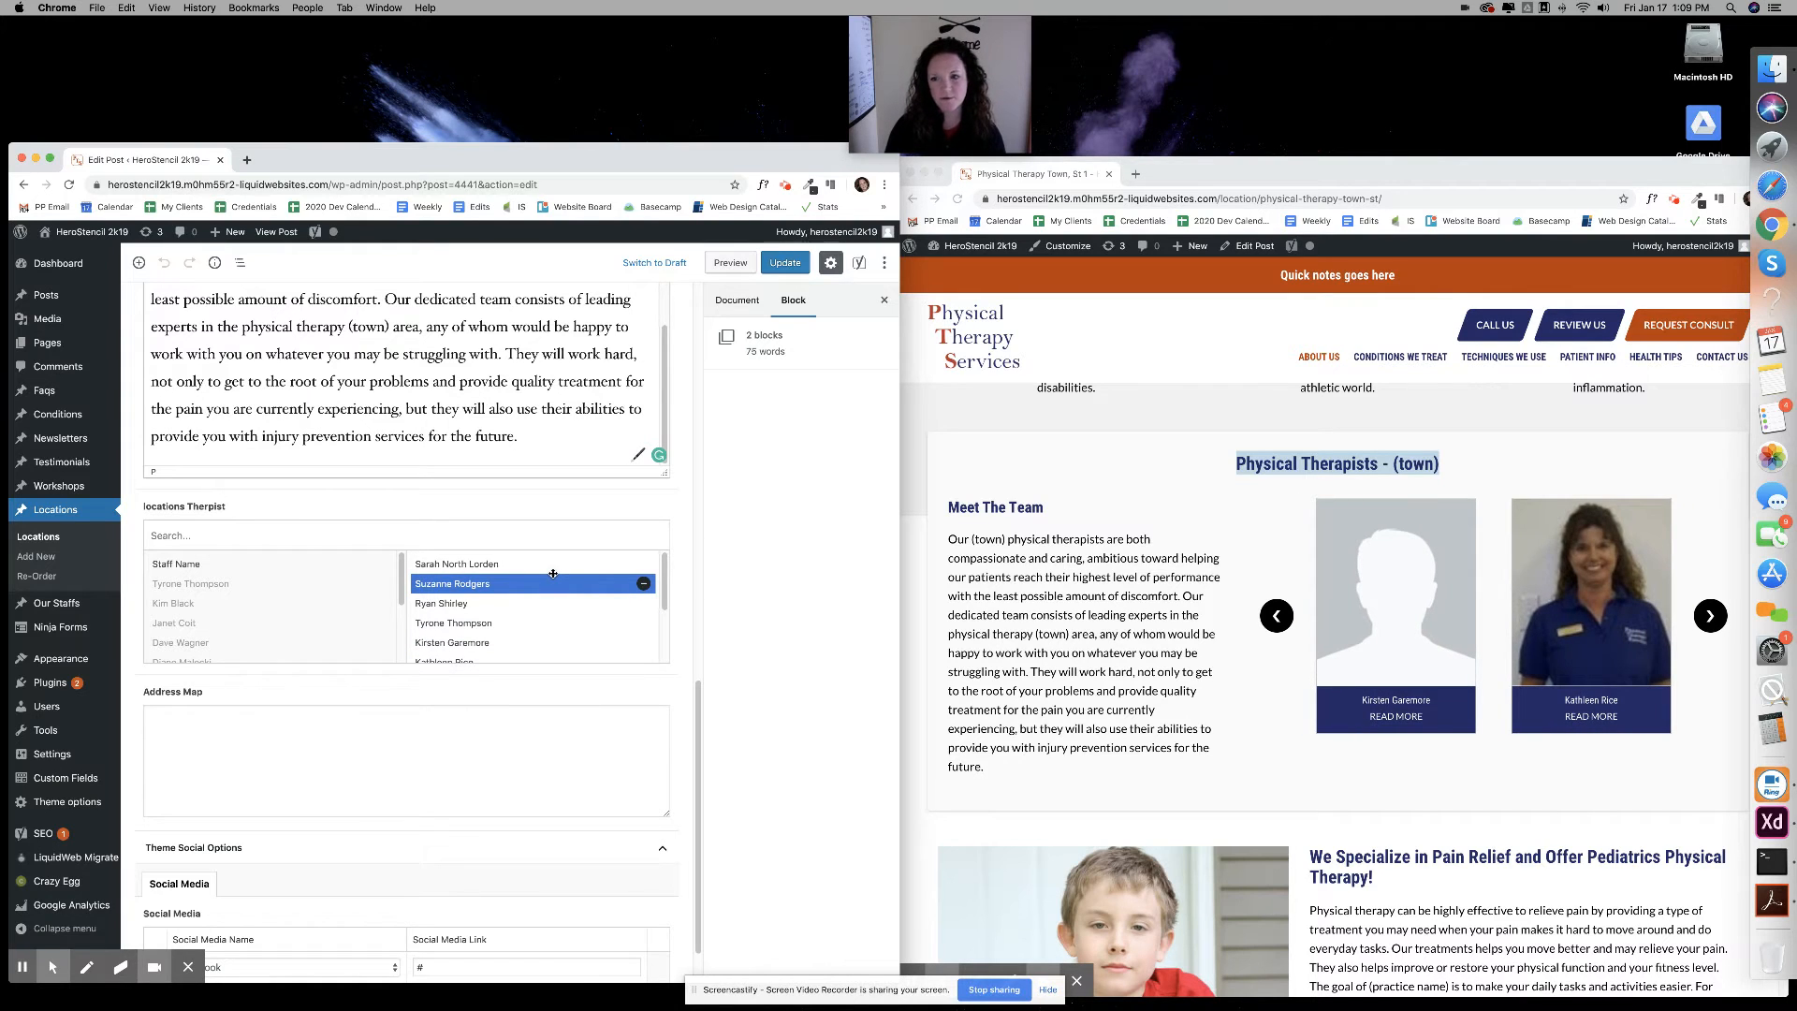
scroll(554, 572, "down", 1)
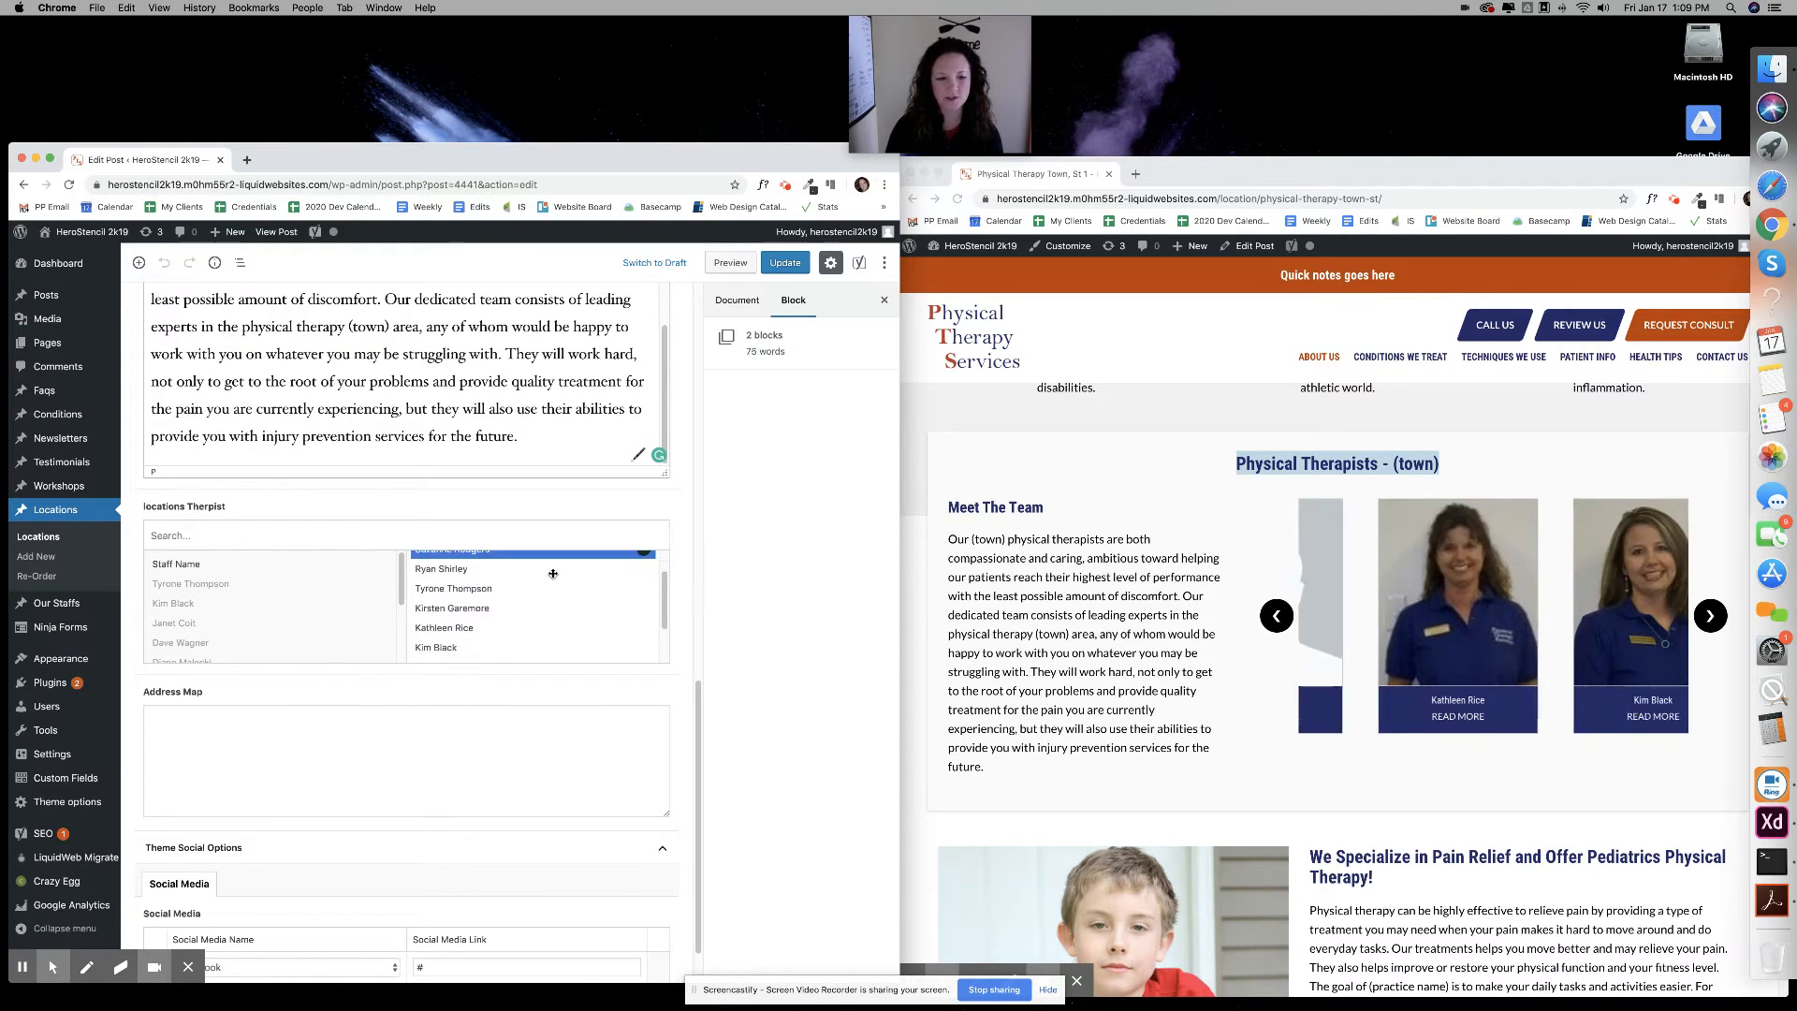
scroll(553, 570, "up", 1)
scroll(459, 518, "up", 1)
scroll(459, 518, "up", 5)
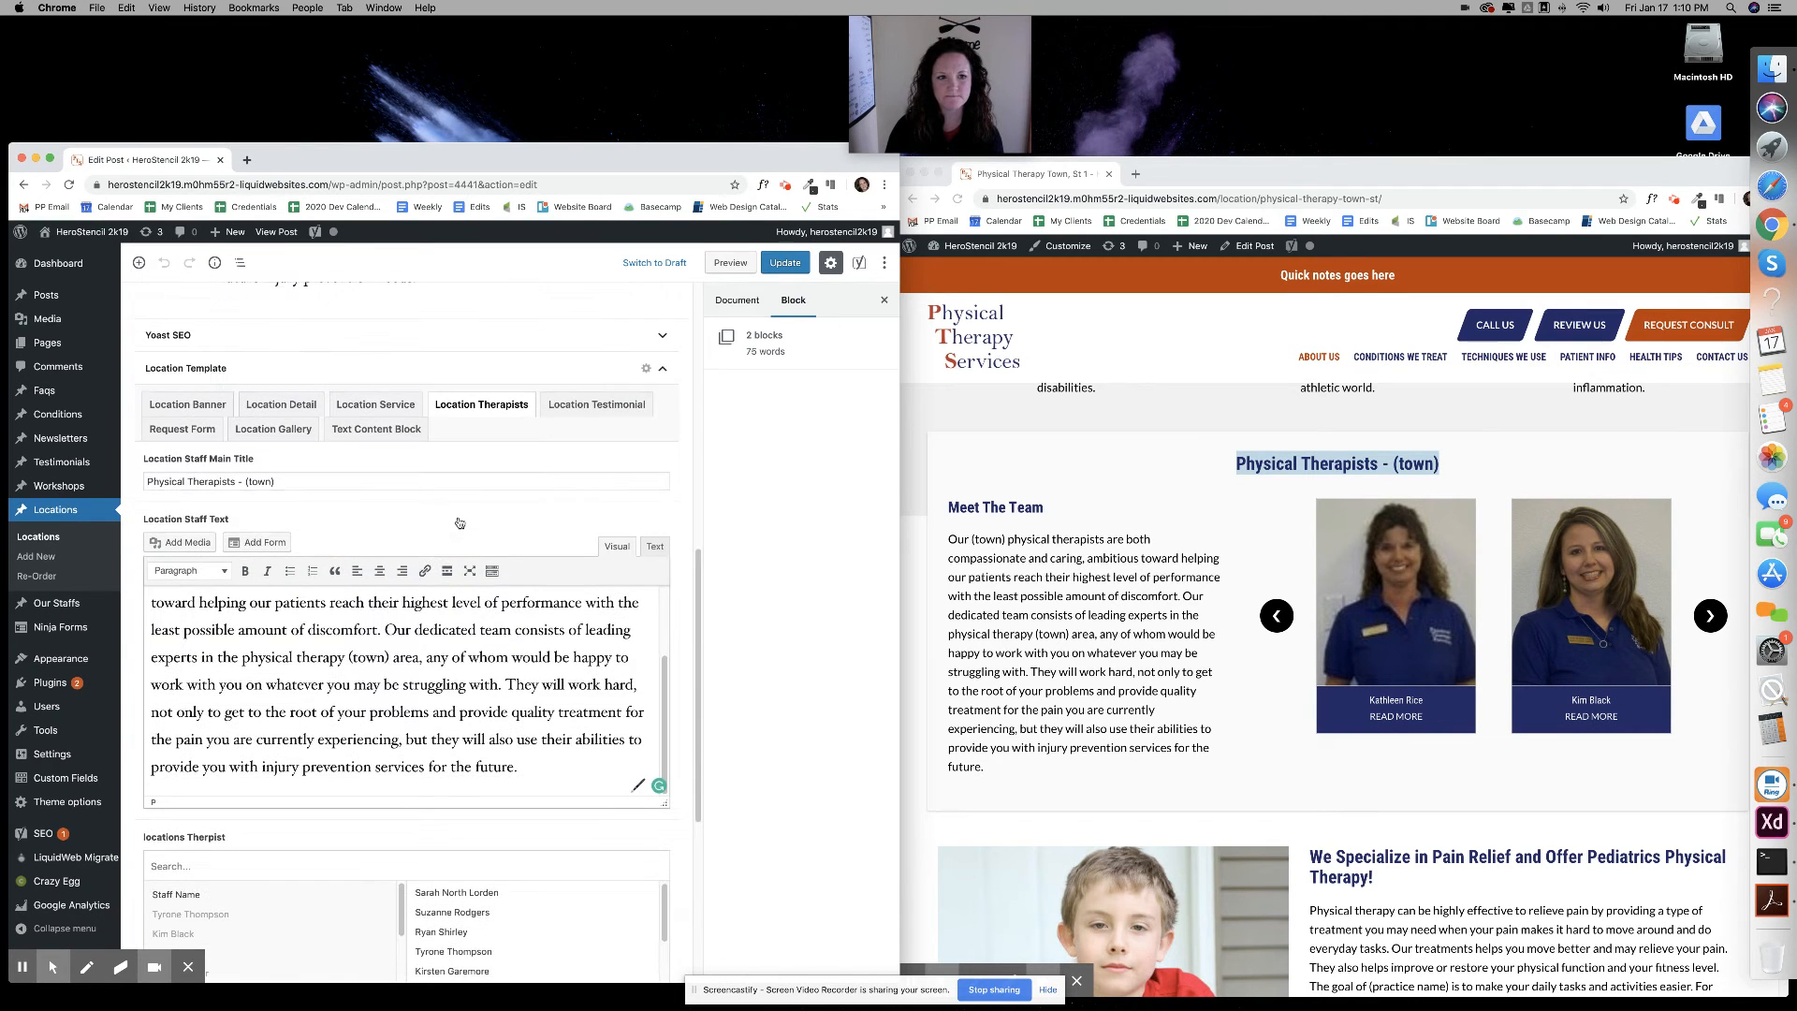
Open the Location Testimonial fields and compare the Location Testimonial Title with the testimonials heading on the live page
left_click(608, 404)
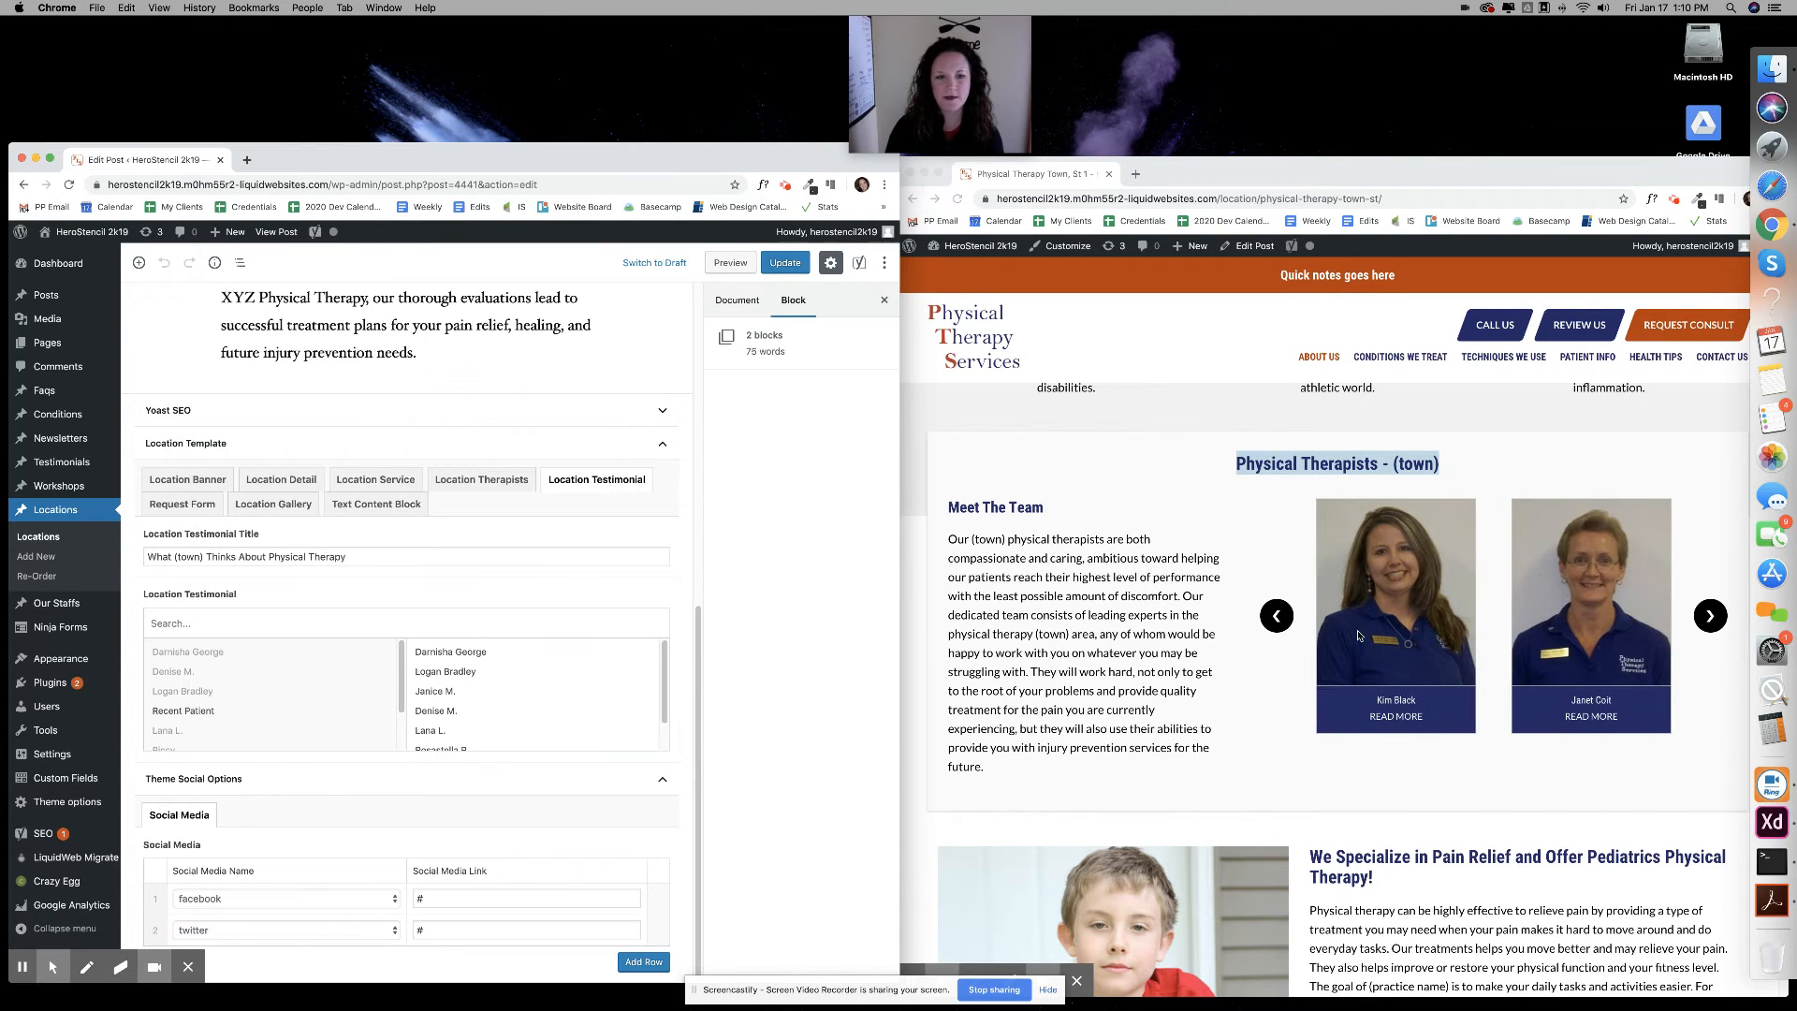
scroll(1363, 639, "down", 3)
scroll(1359, 635, "down", 3)
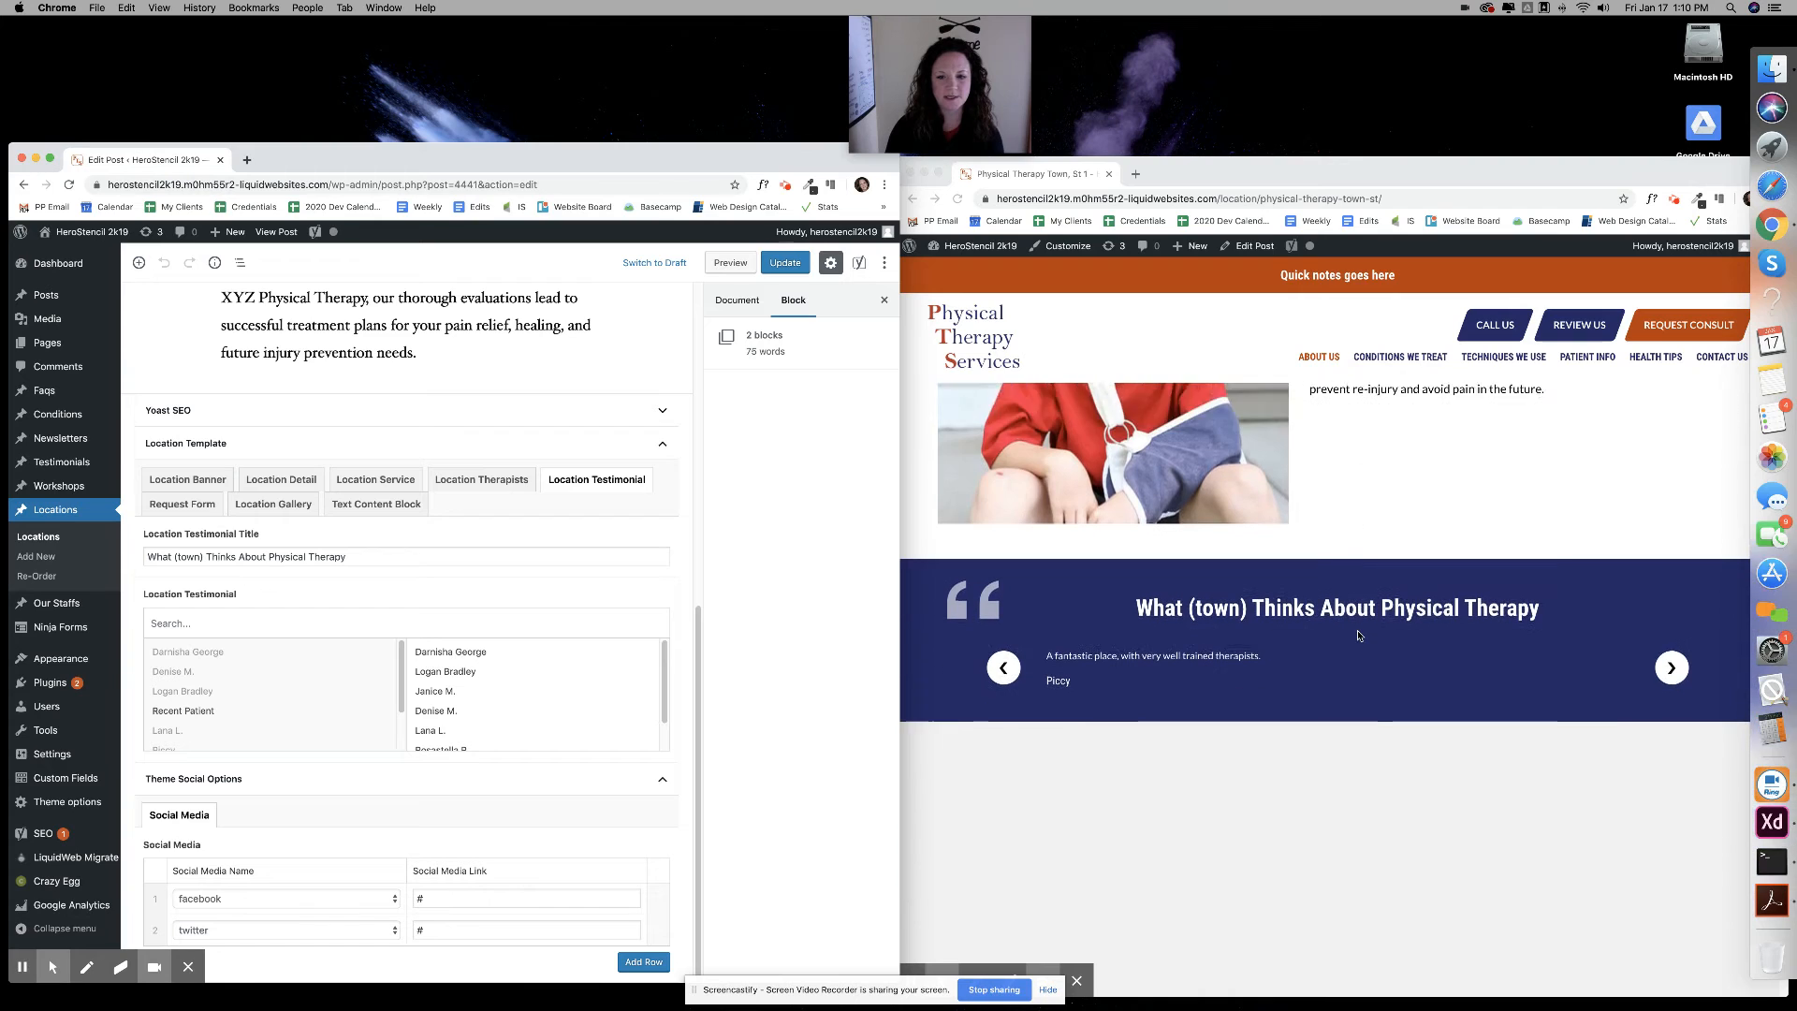
left_click_drag(392, 556, 145, 557)
left_click(181, 557)
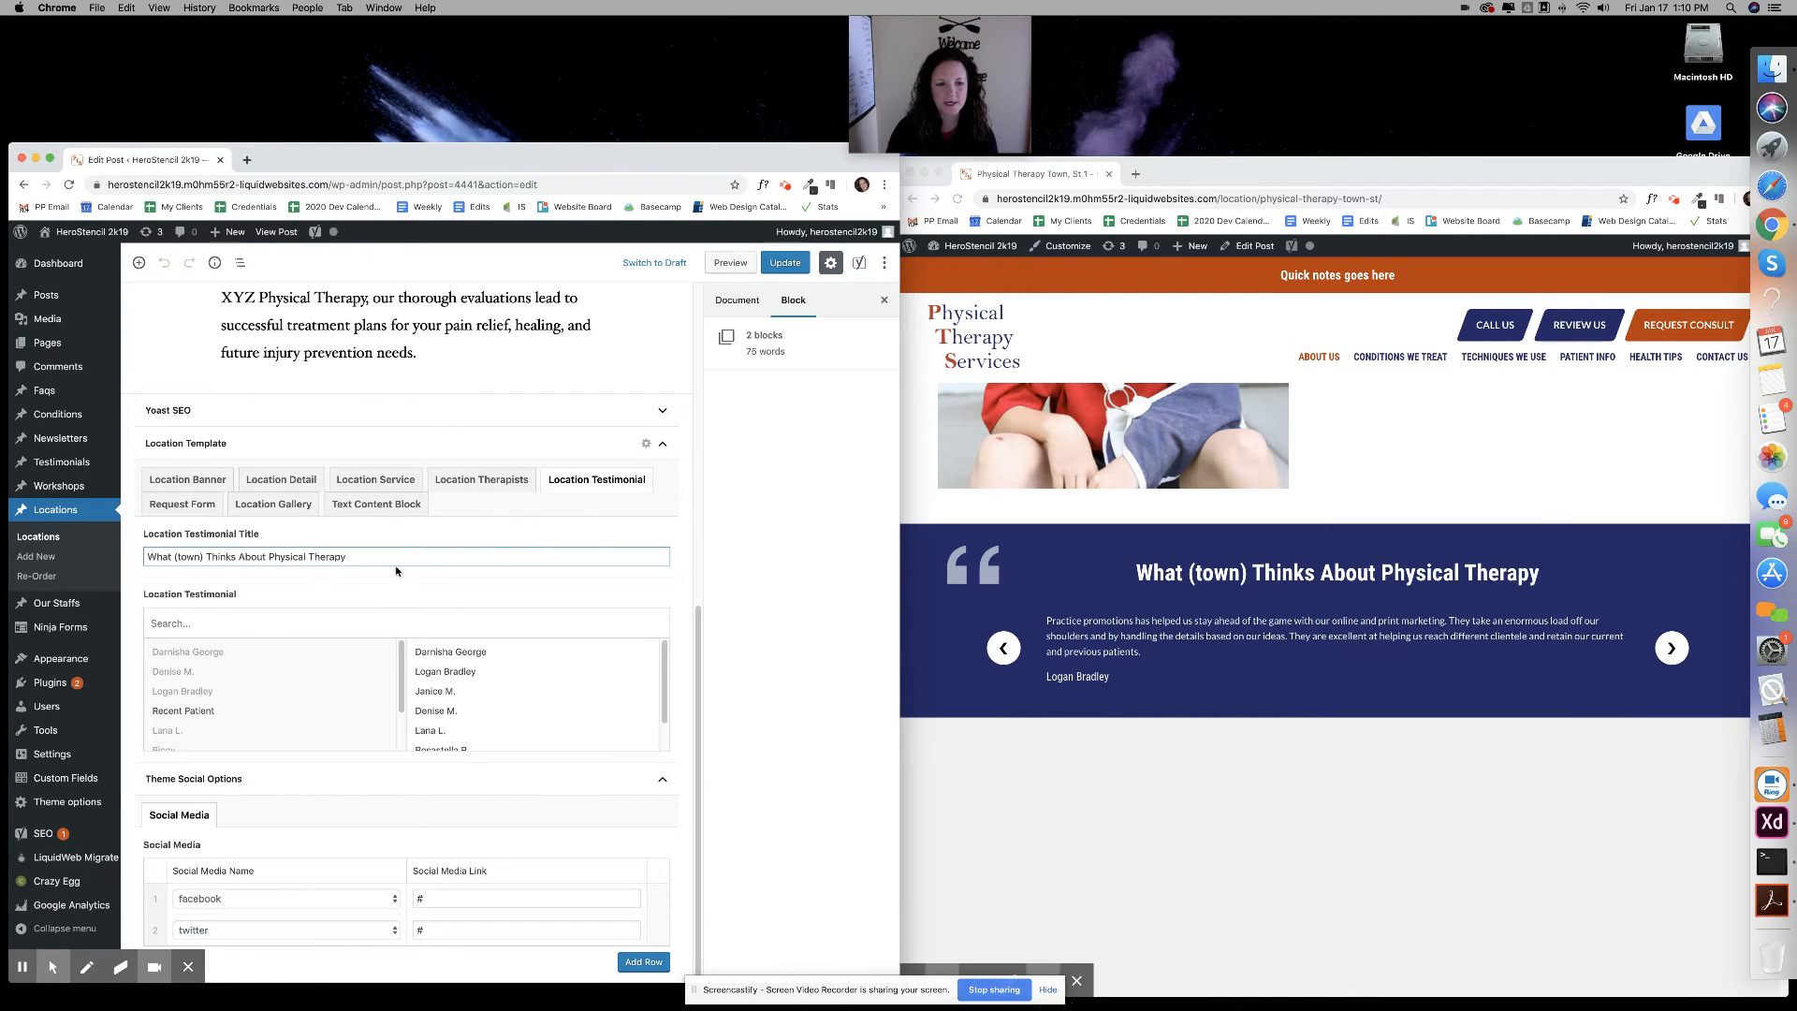
left_click_drag(267, 557, 372, 556)
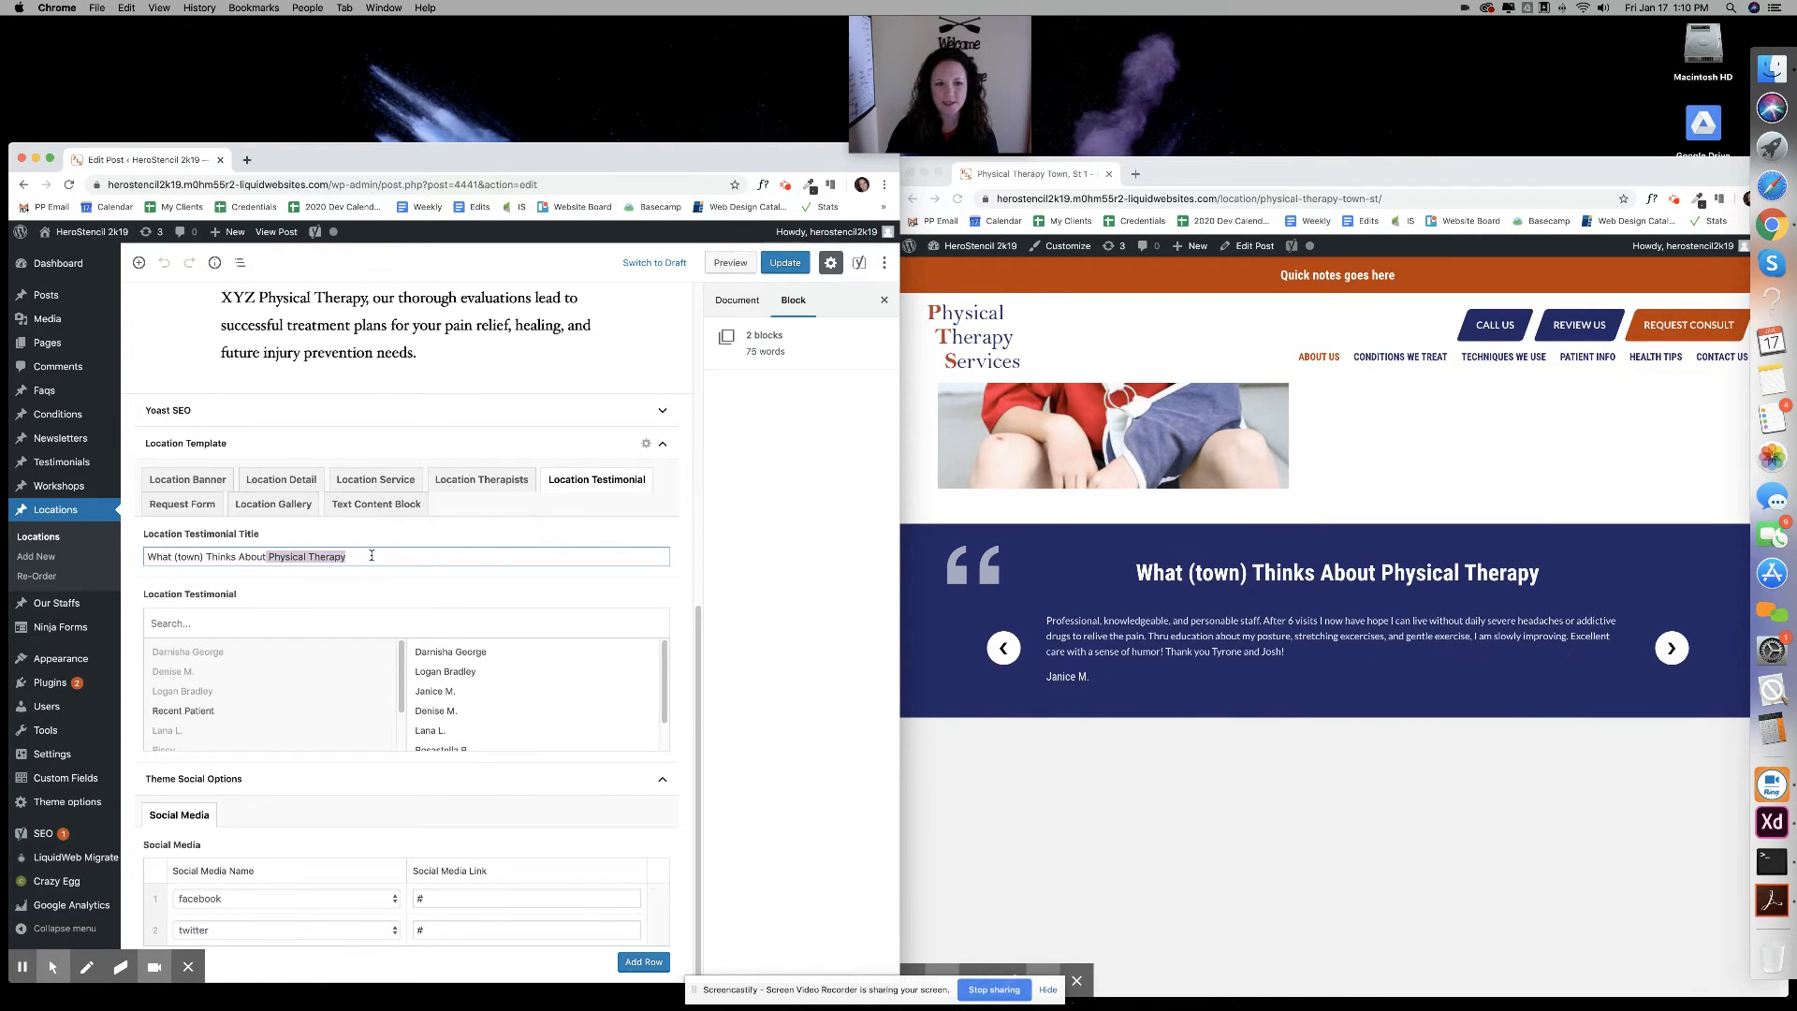
Add the Recent Patient testimonial as a trial and remove it, and move another selected testimonial up to third place
left_click(245, 674)
scroll(245, 674, "down", 1)
mouse_move(71, 468)
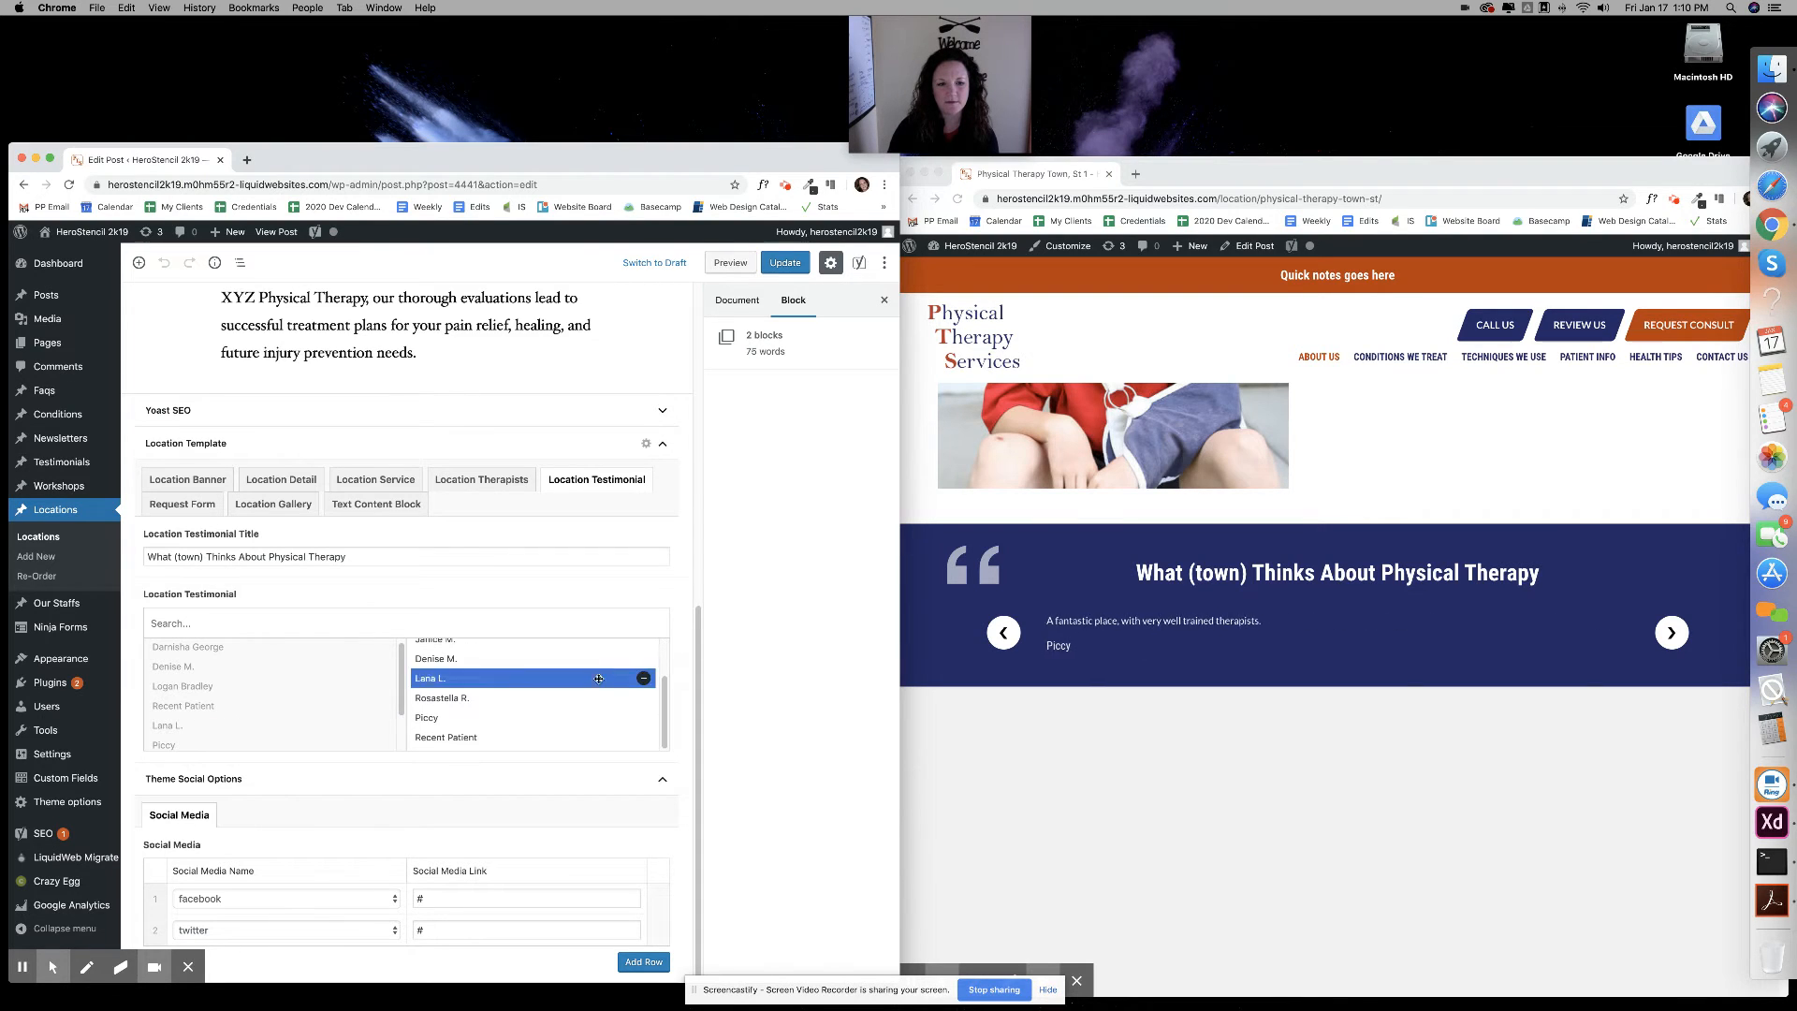
scroll(644, 740, "down", 1)
mouse_move(481, 711)
left_mouse_down()
mouse_move(481, 646)
mouse_move(484, 681)
left_mouse_up()
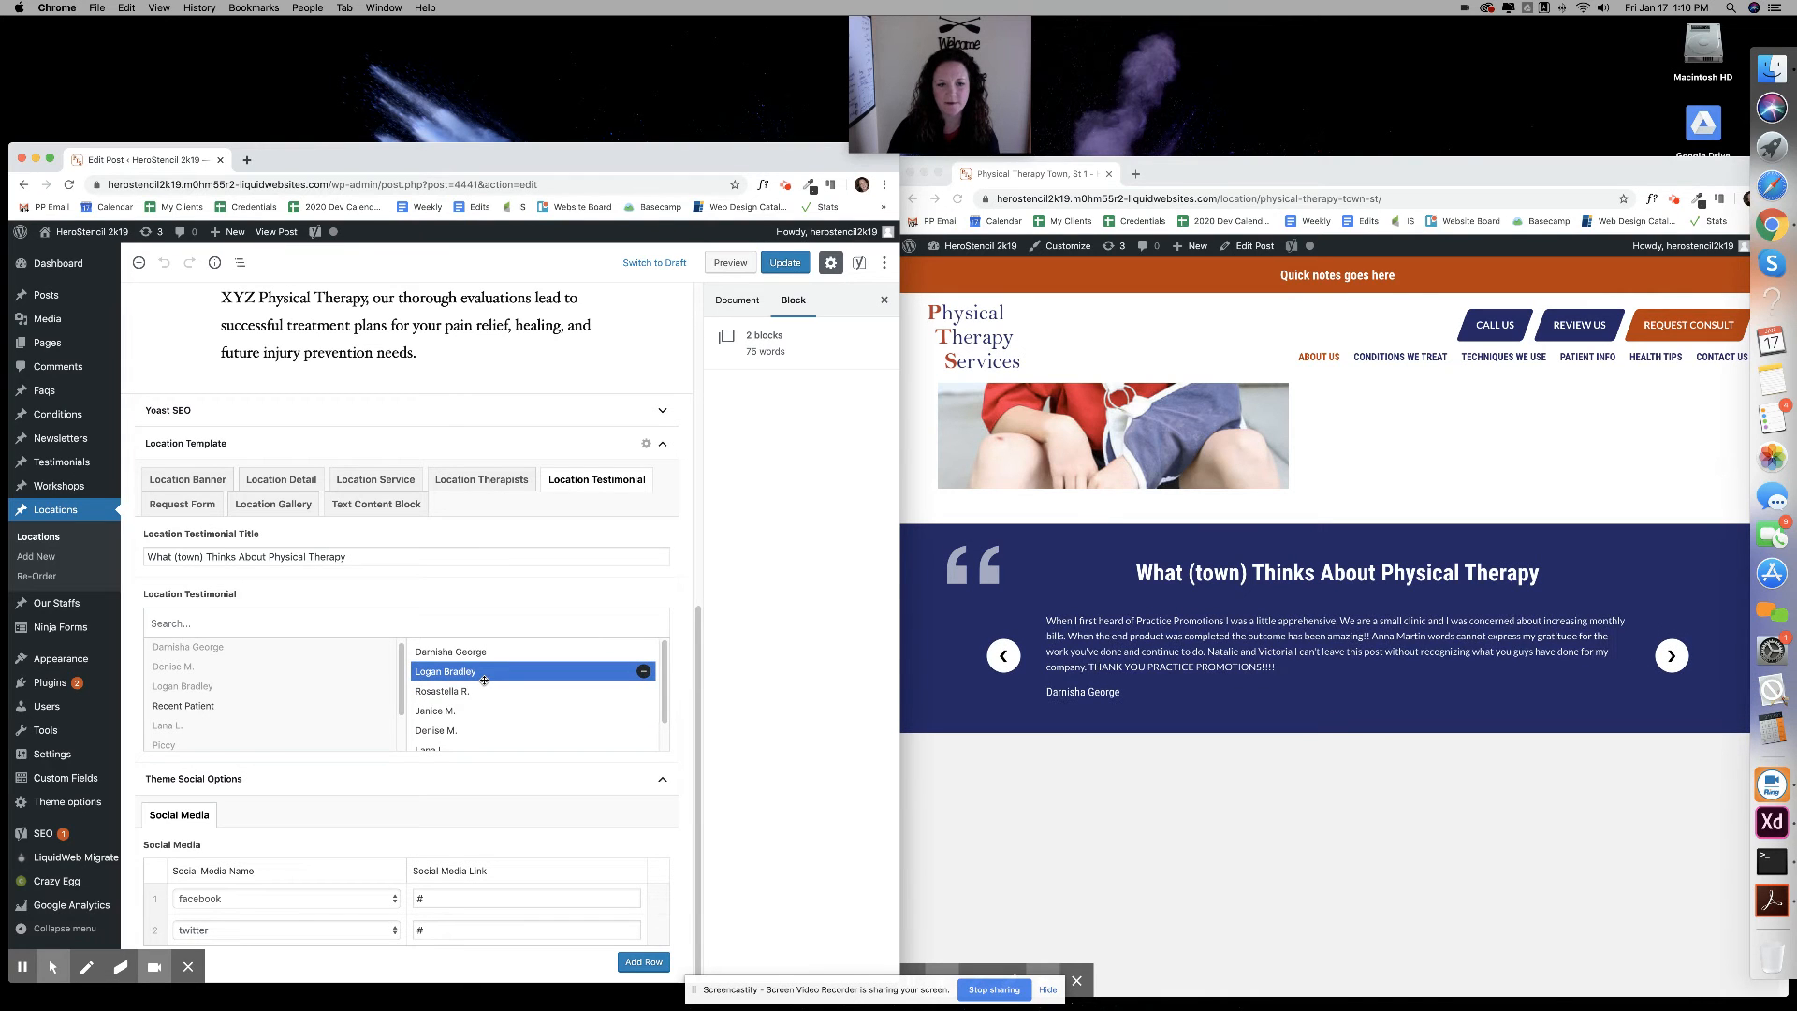
scroll(288, 682, "down", 2)
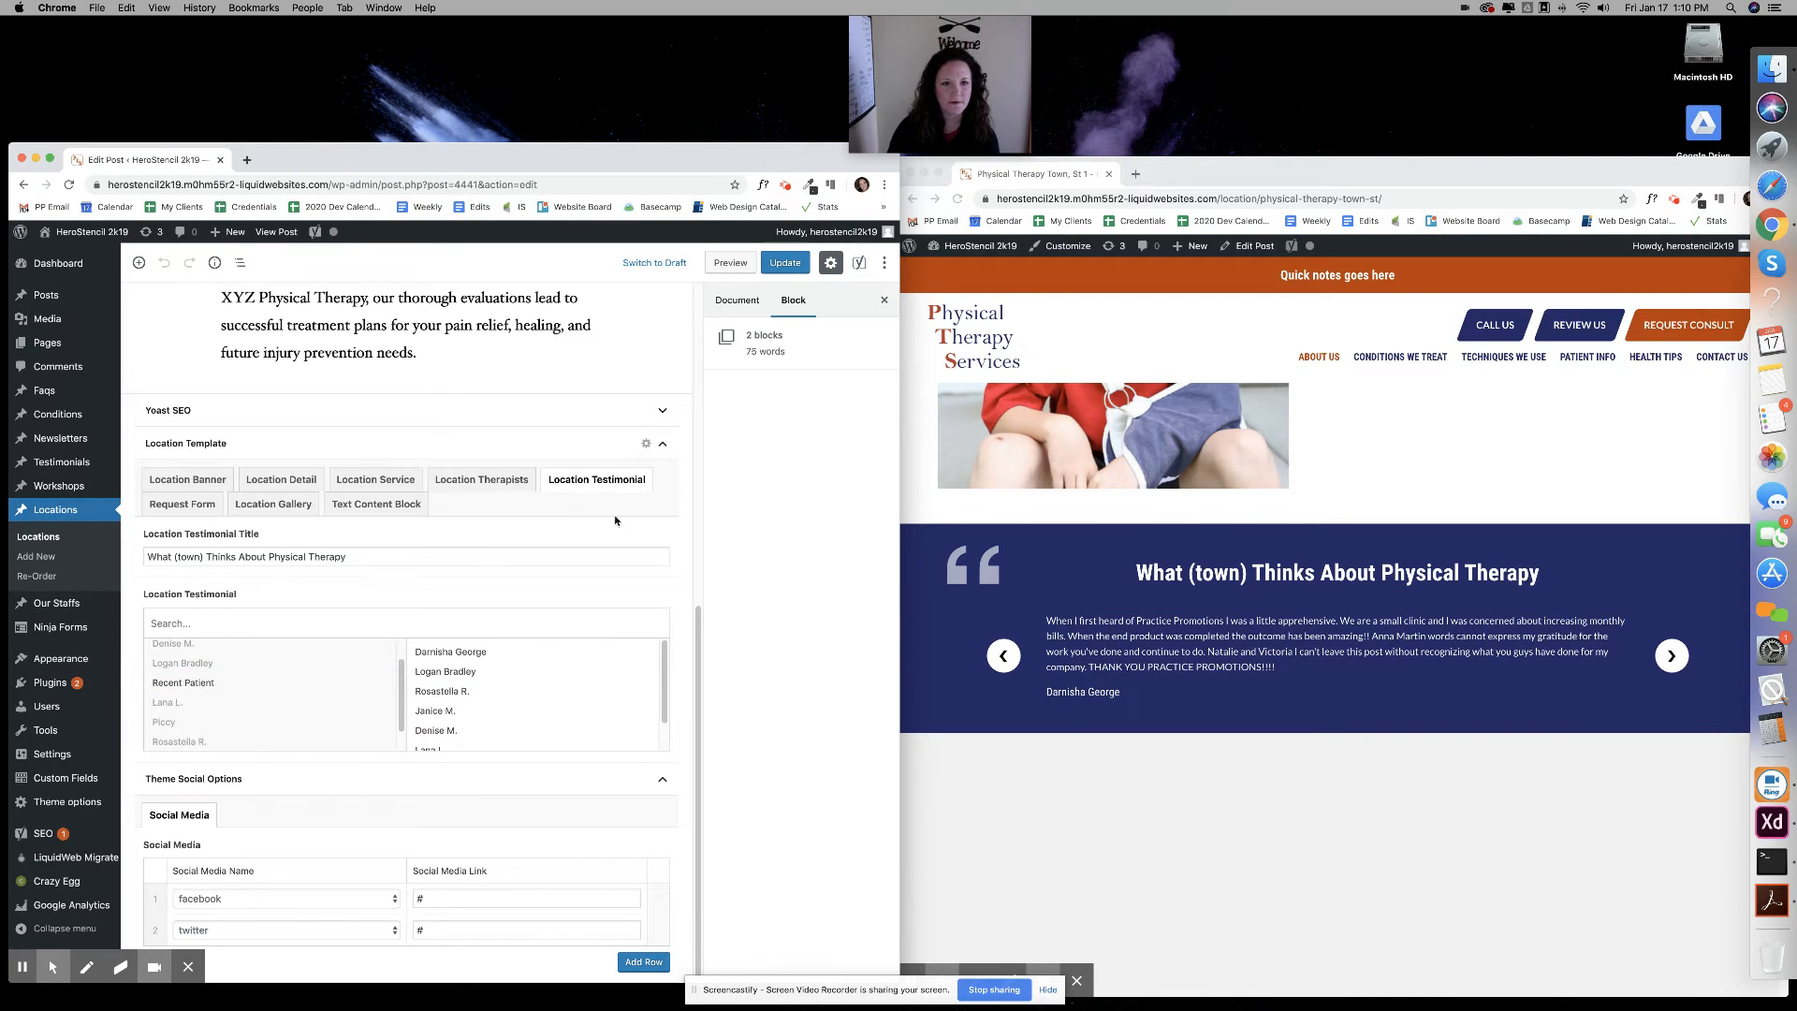
Open the Request Form fields and compare the Request Title, Request Content and form shortcode with the live page's request section
left_click(202, 507)
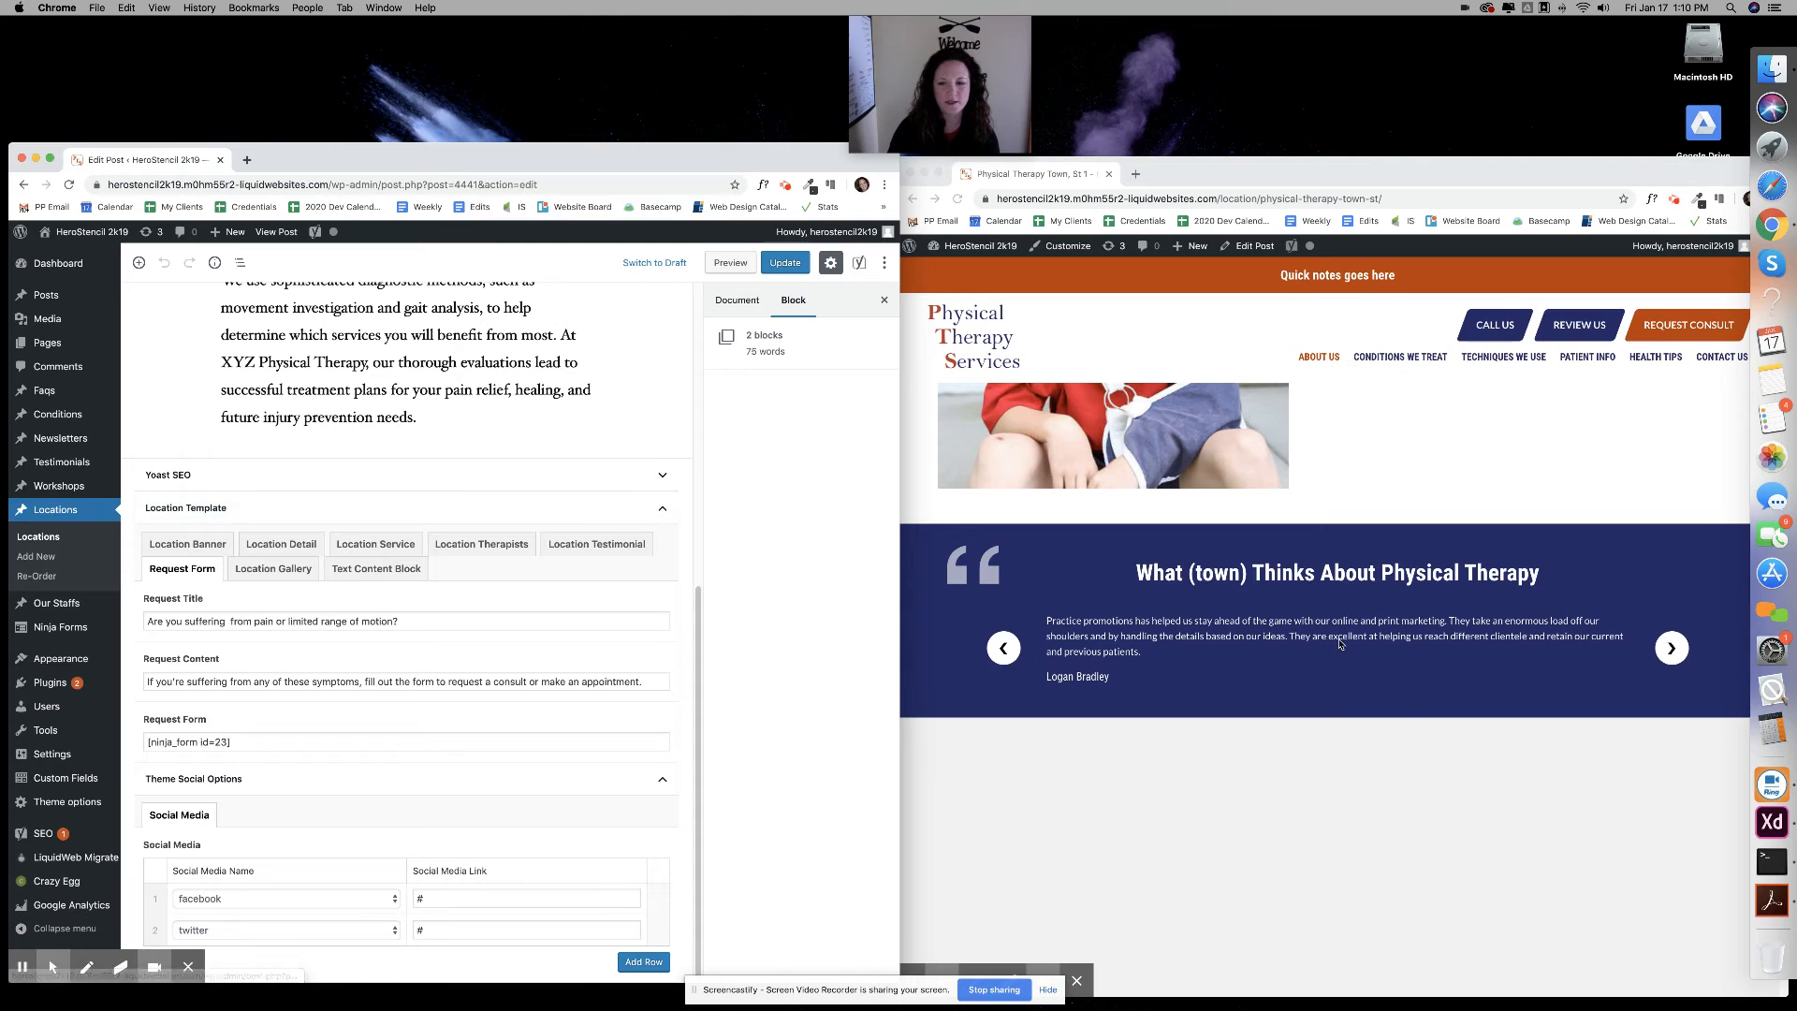
scroll(1340, 644, "down", 5)
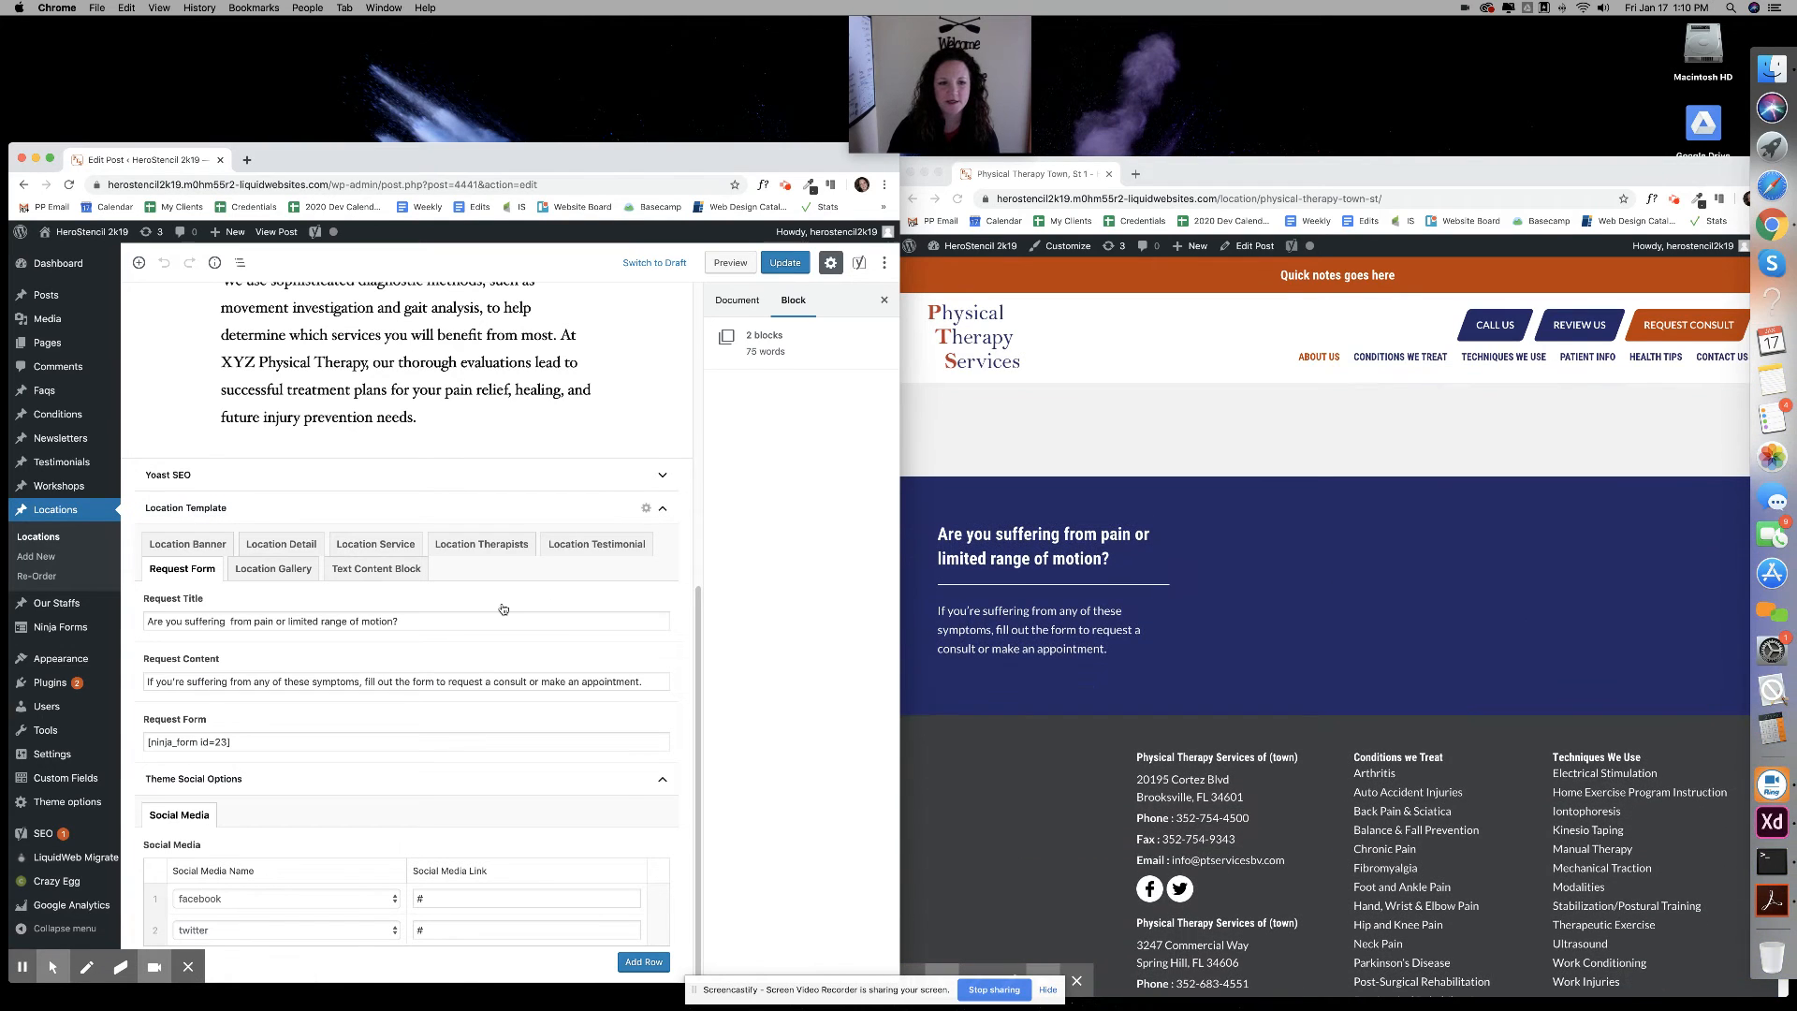
left_click(498, 618)
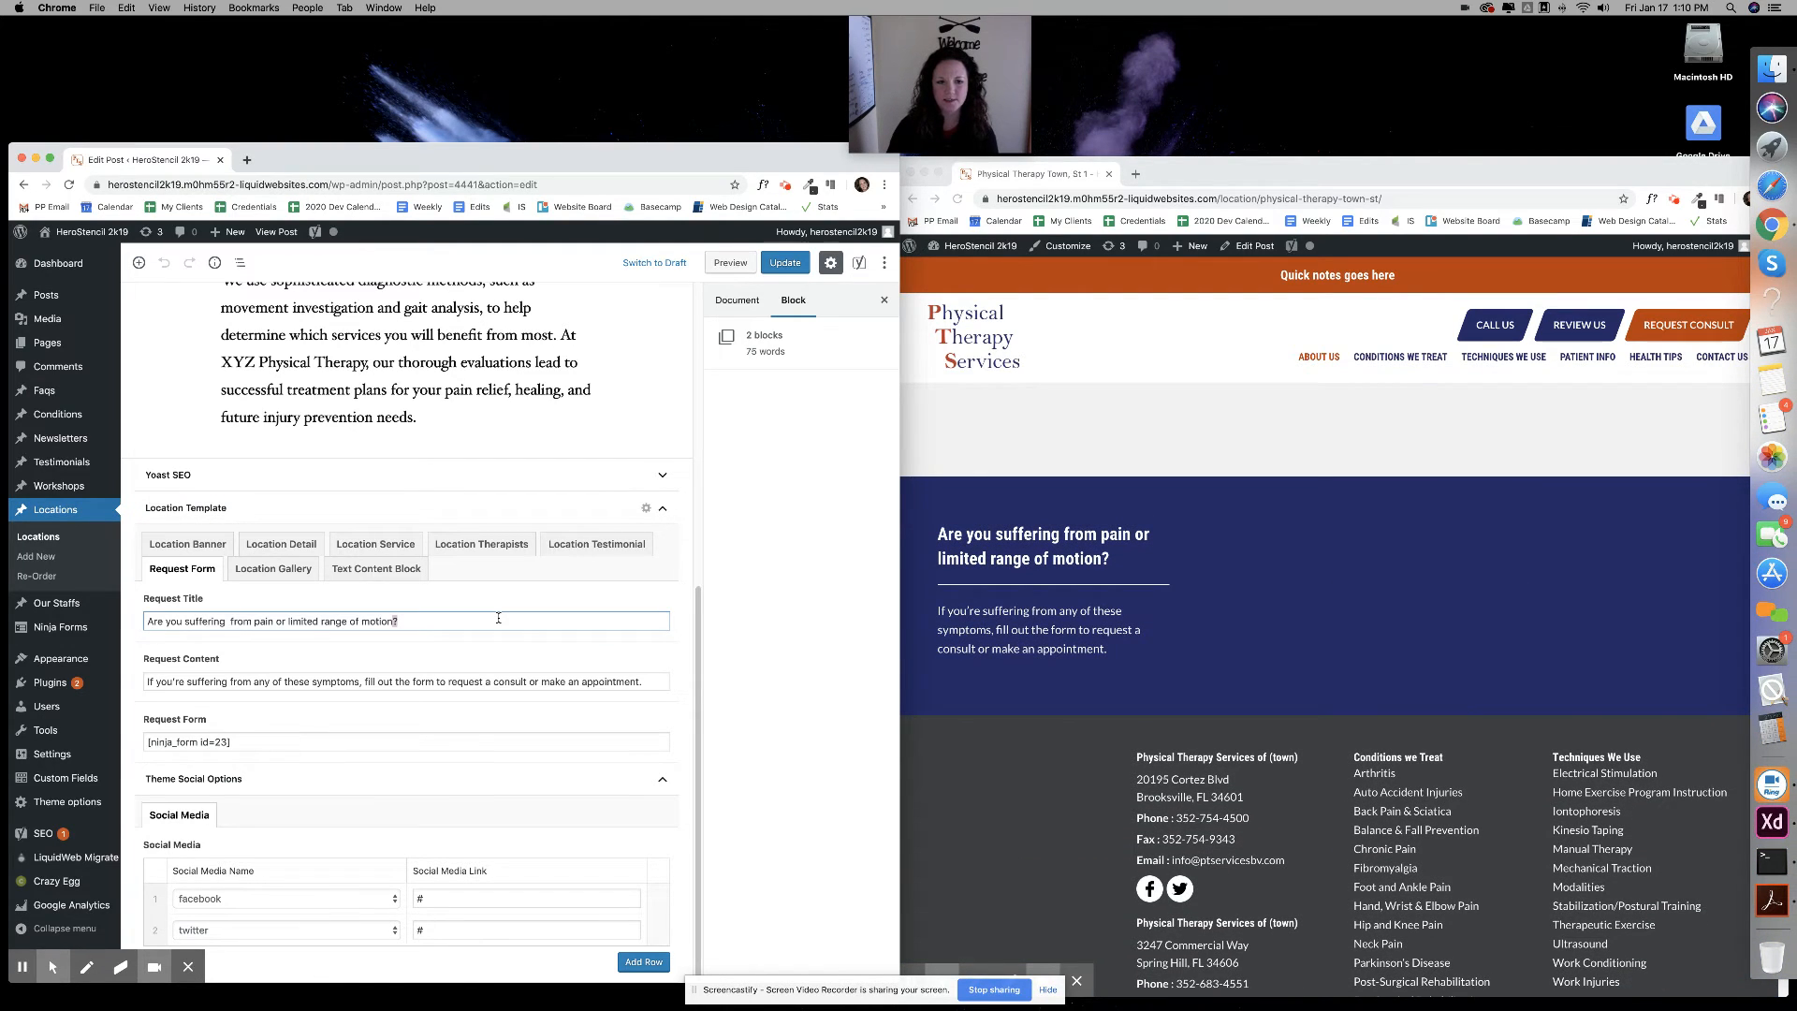
key("super+a")
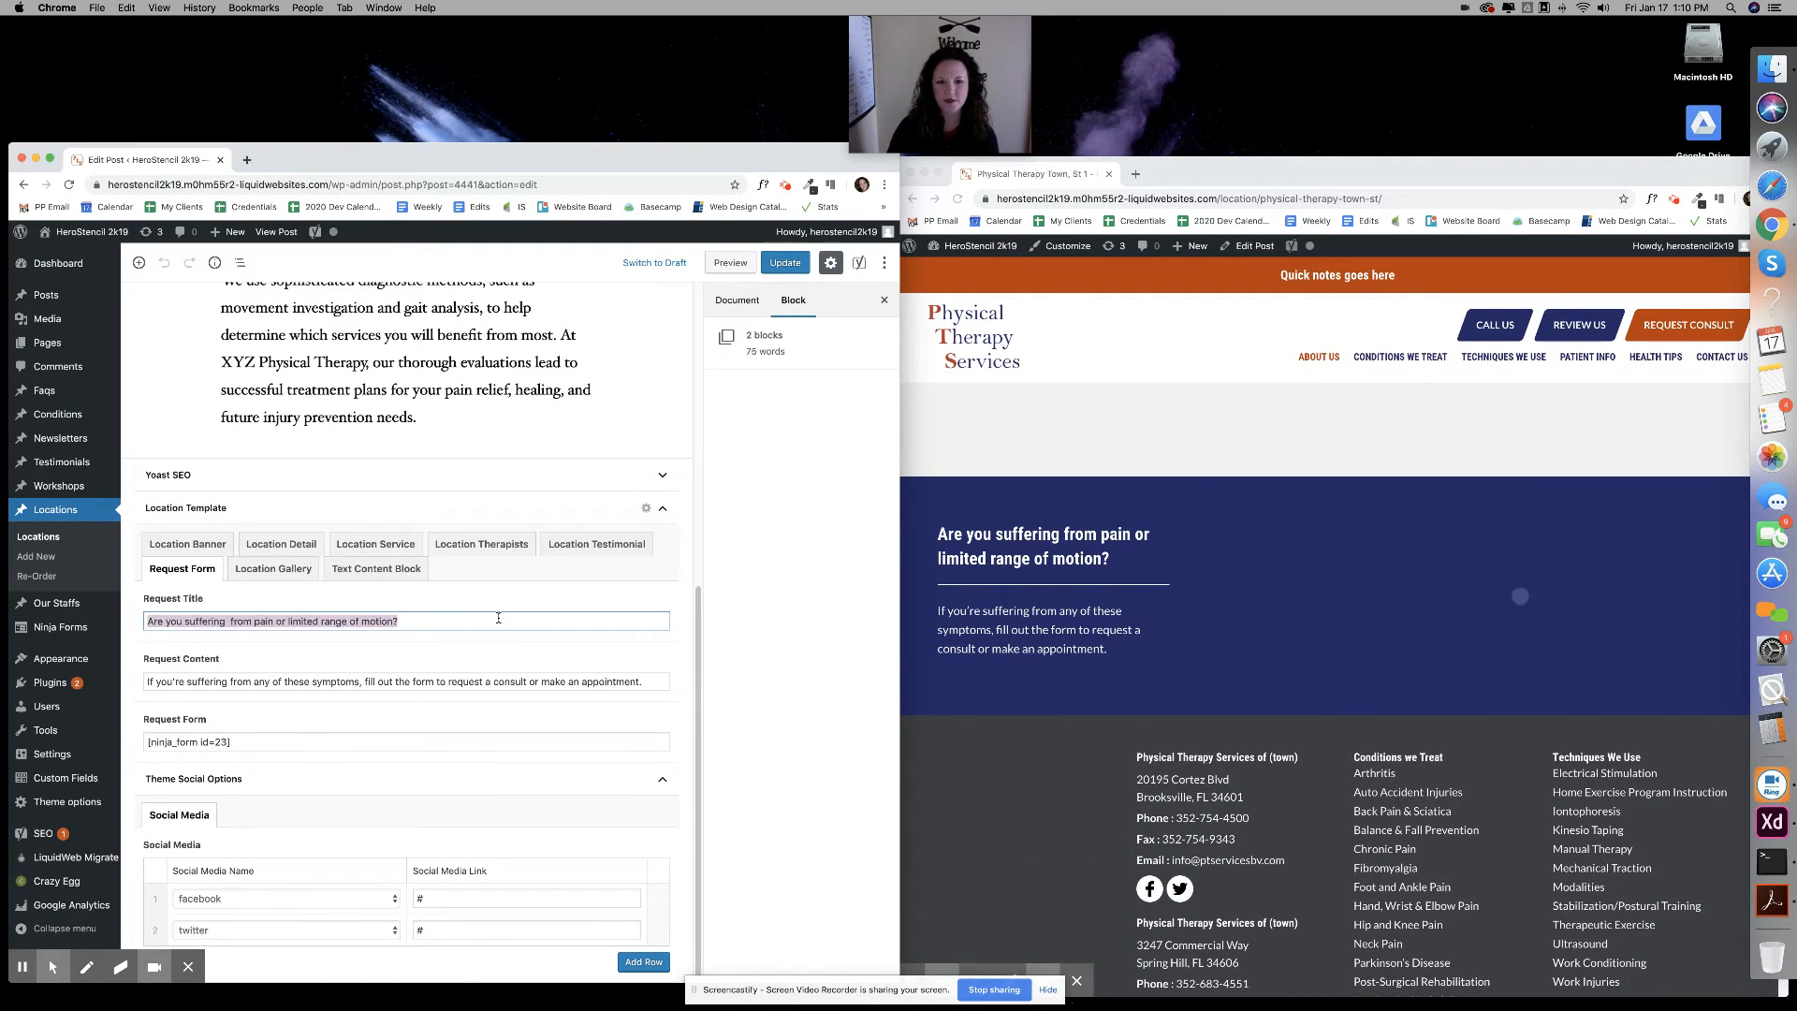
left_click(536, 683)
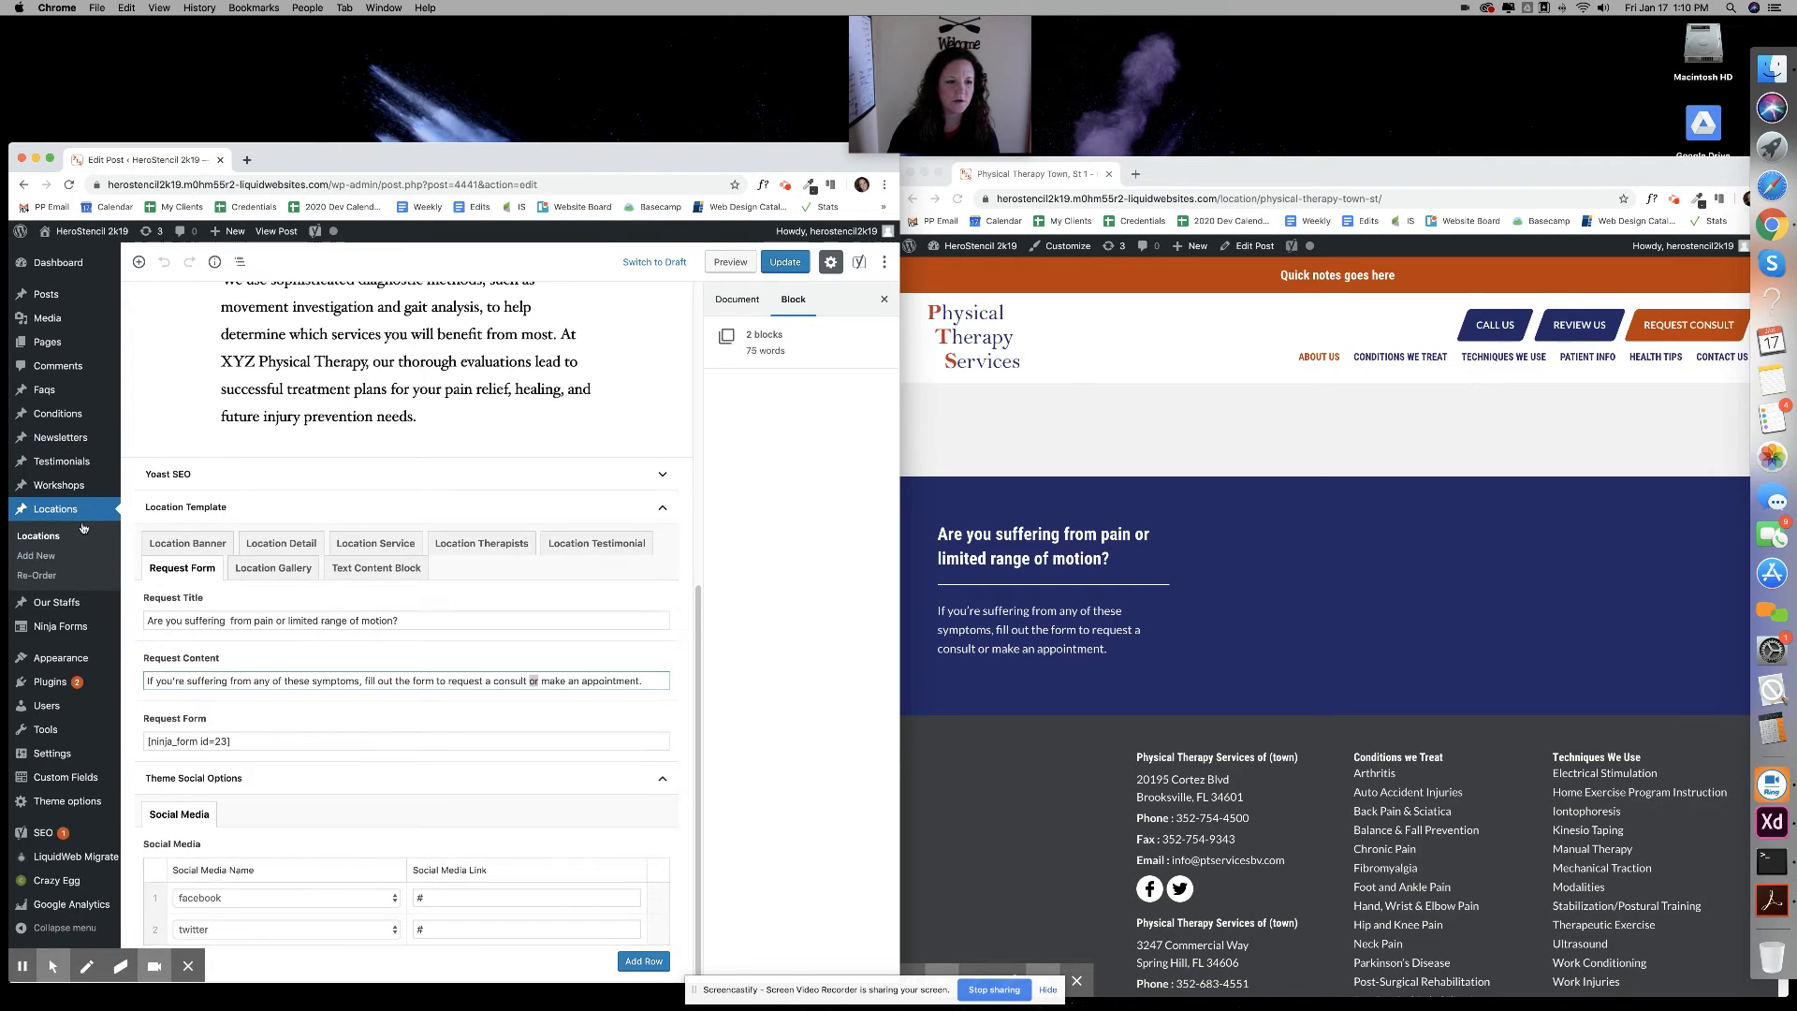
mouse_move(67, 627)
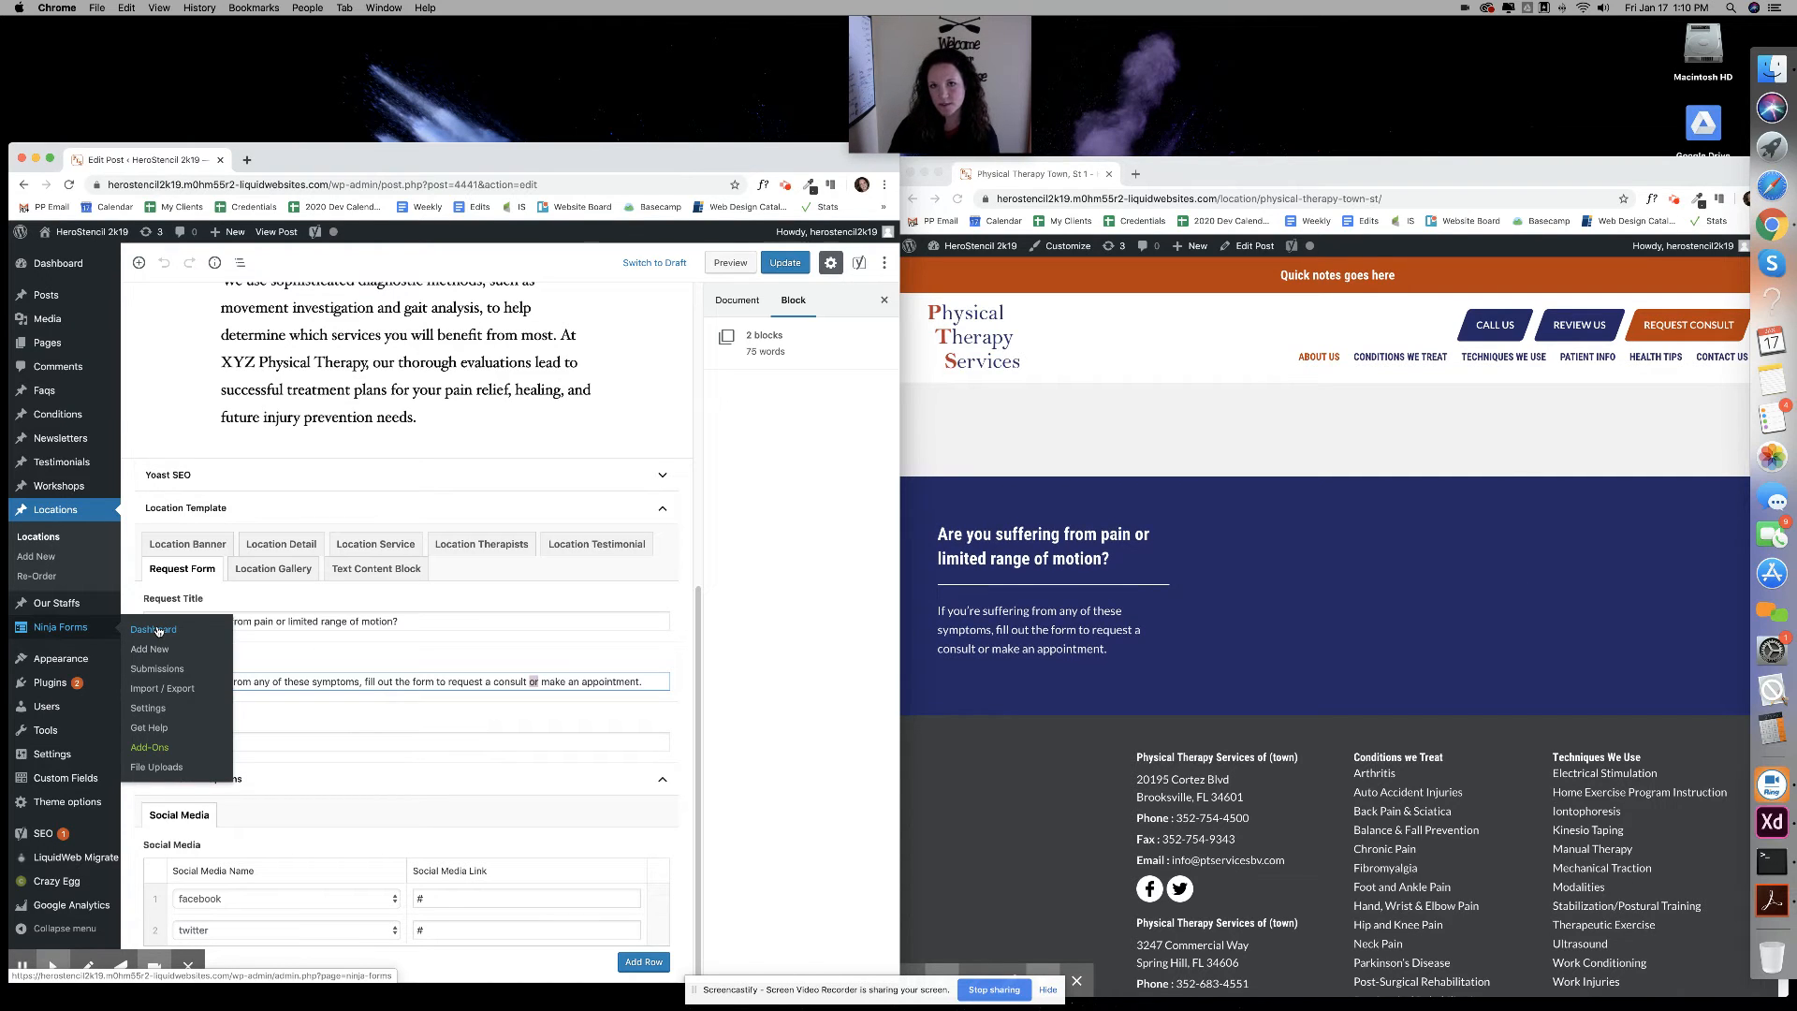
left_click(275, 741)
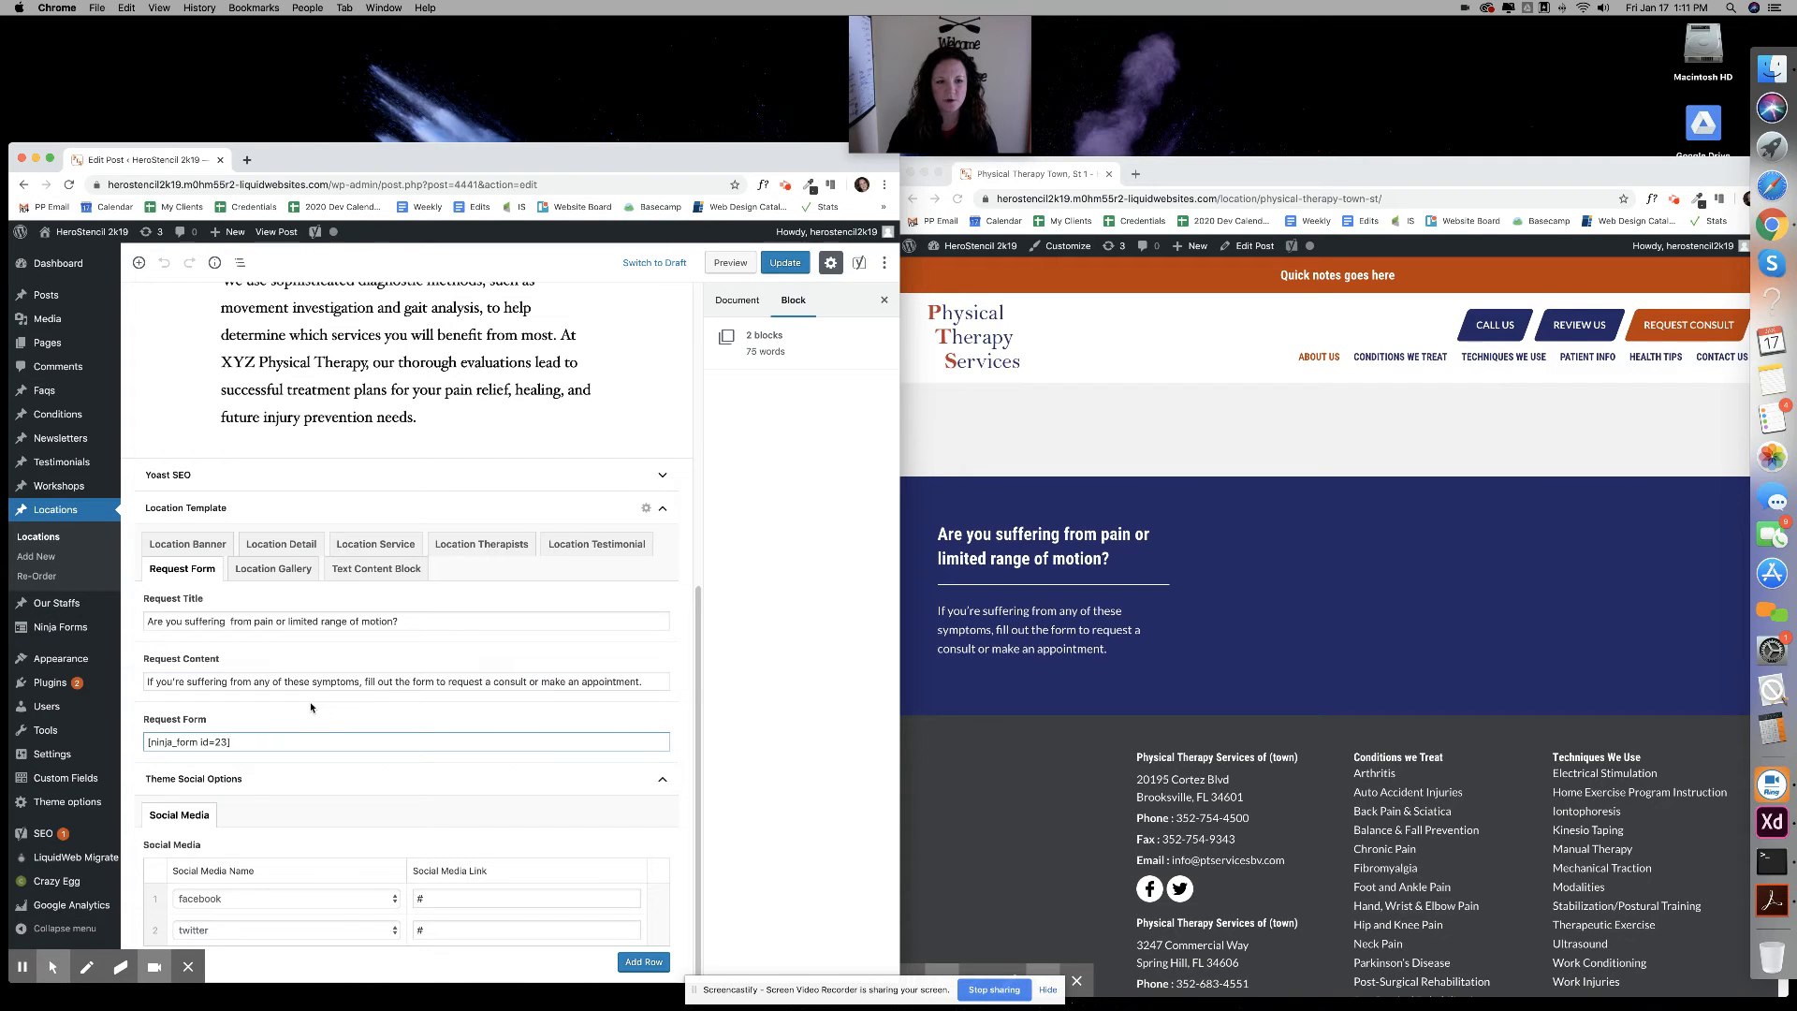
Open the Location Gallery fields and set the Gallery Title to "Inside Clinic"
left_click(295, 568)
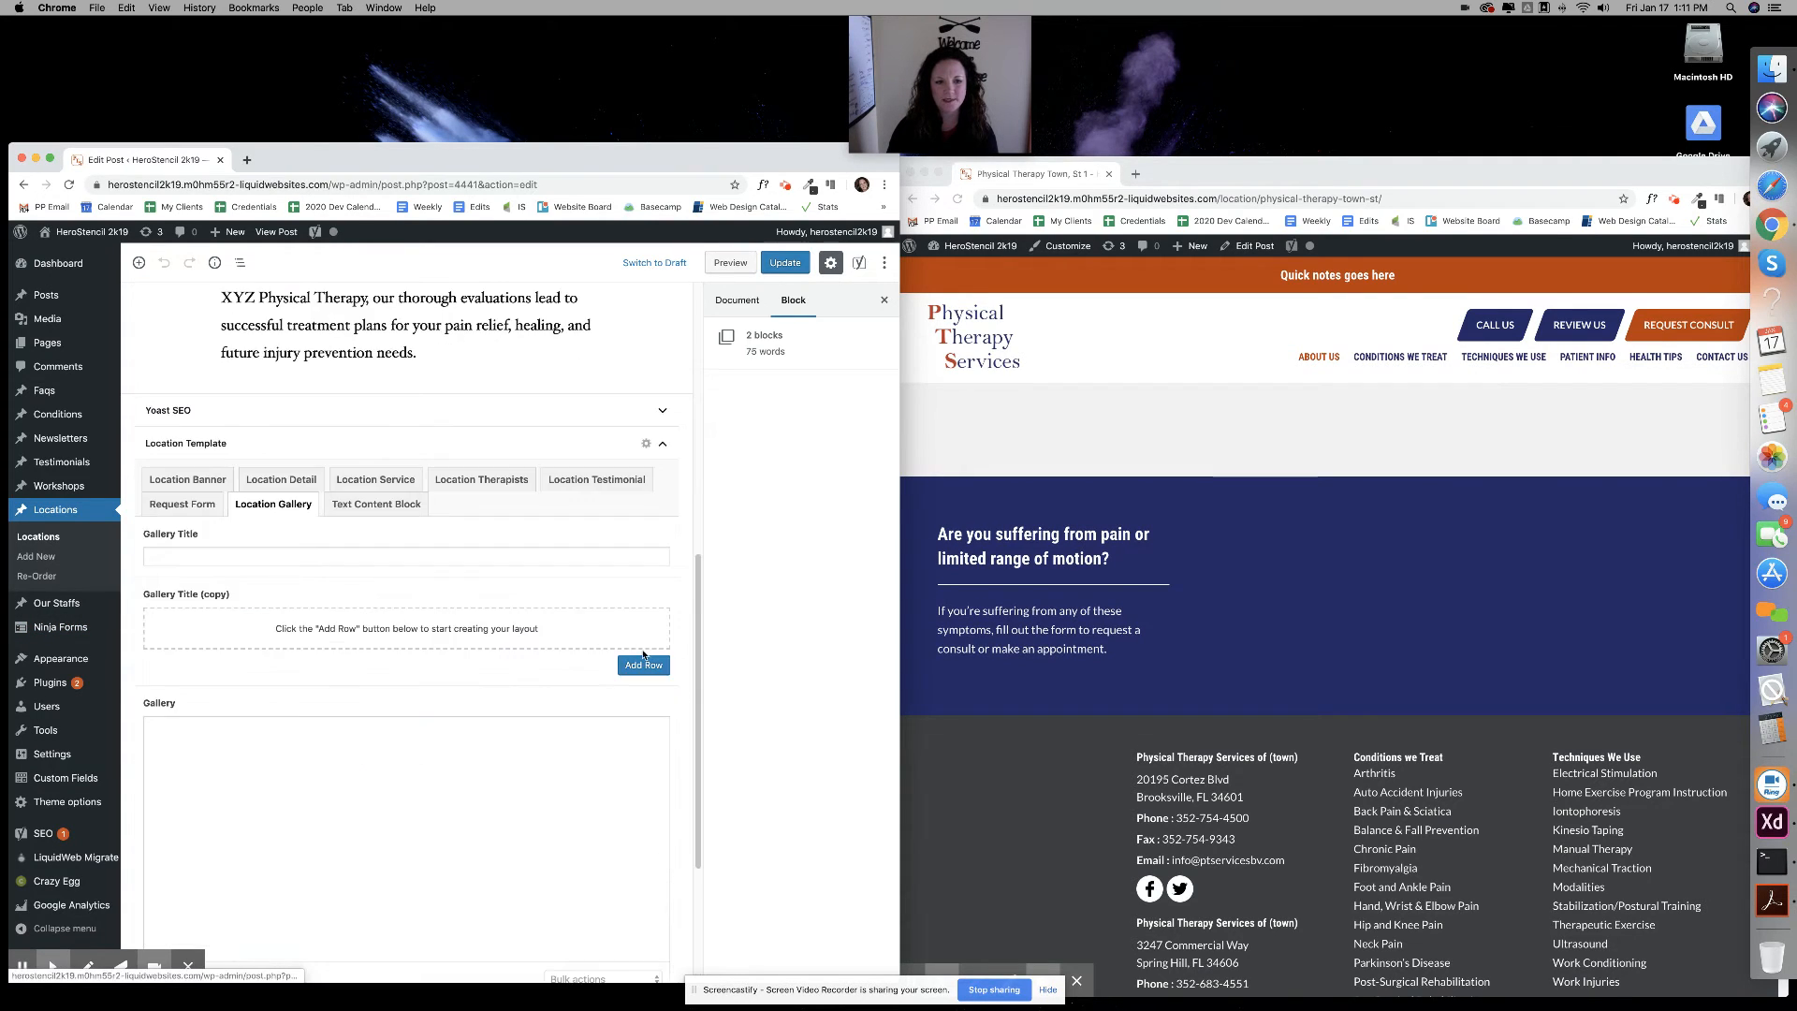
scroll(1215, 703, "up", 10)
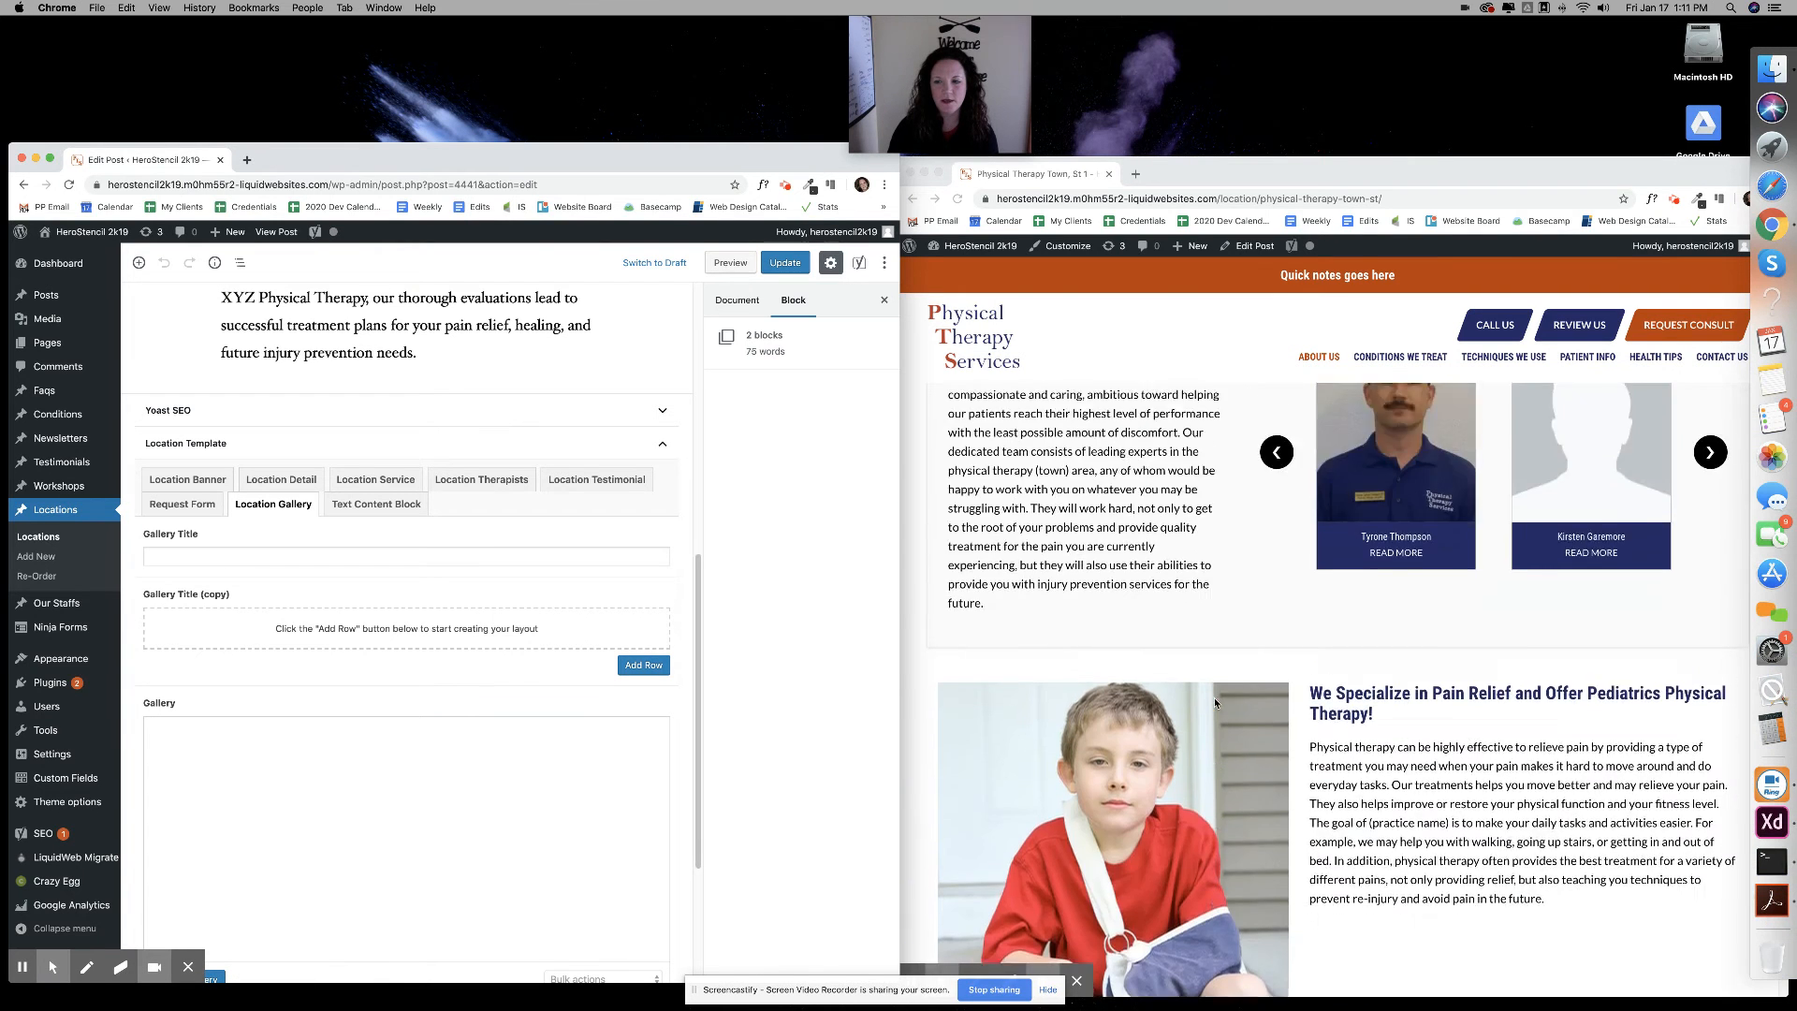
scroll(1215, 702, "up", 5)
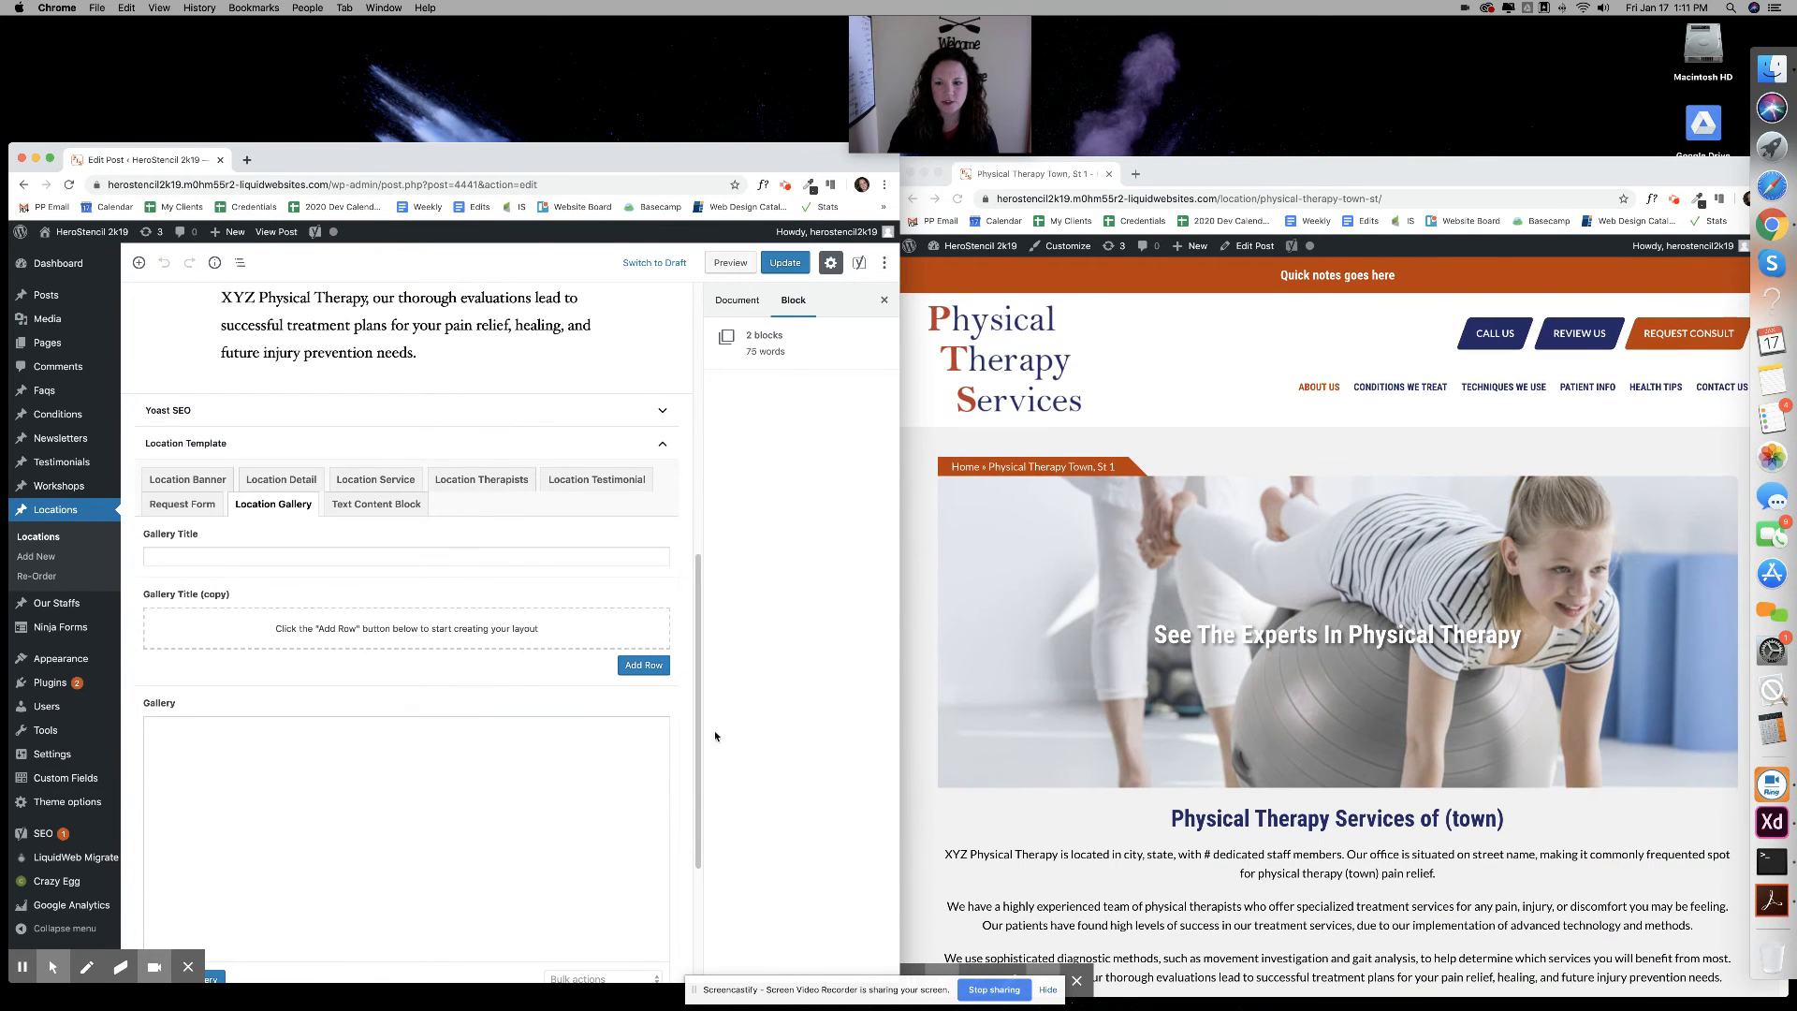
left_click(199, 555)
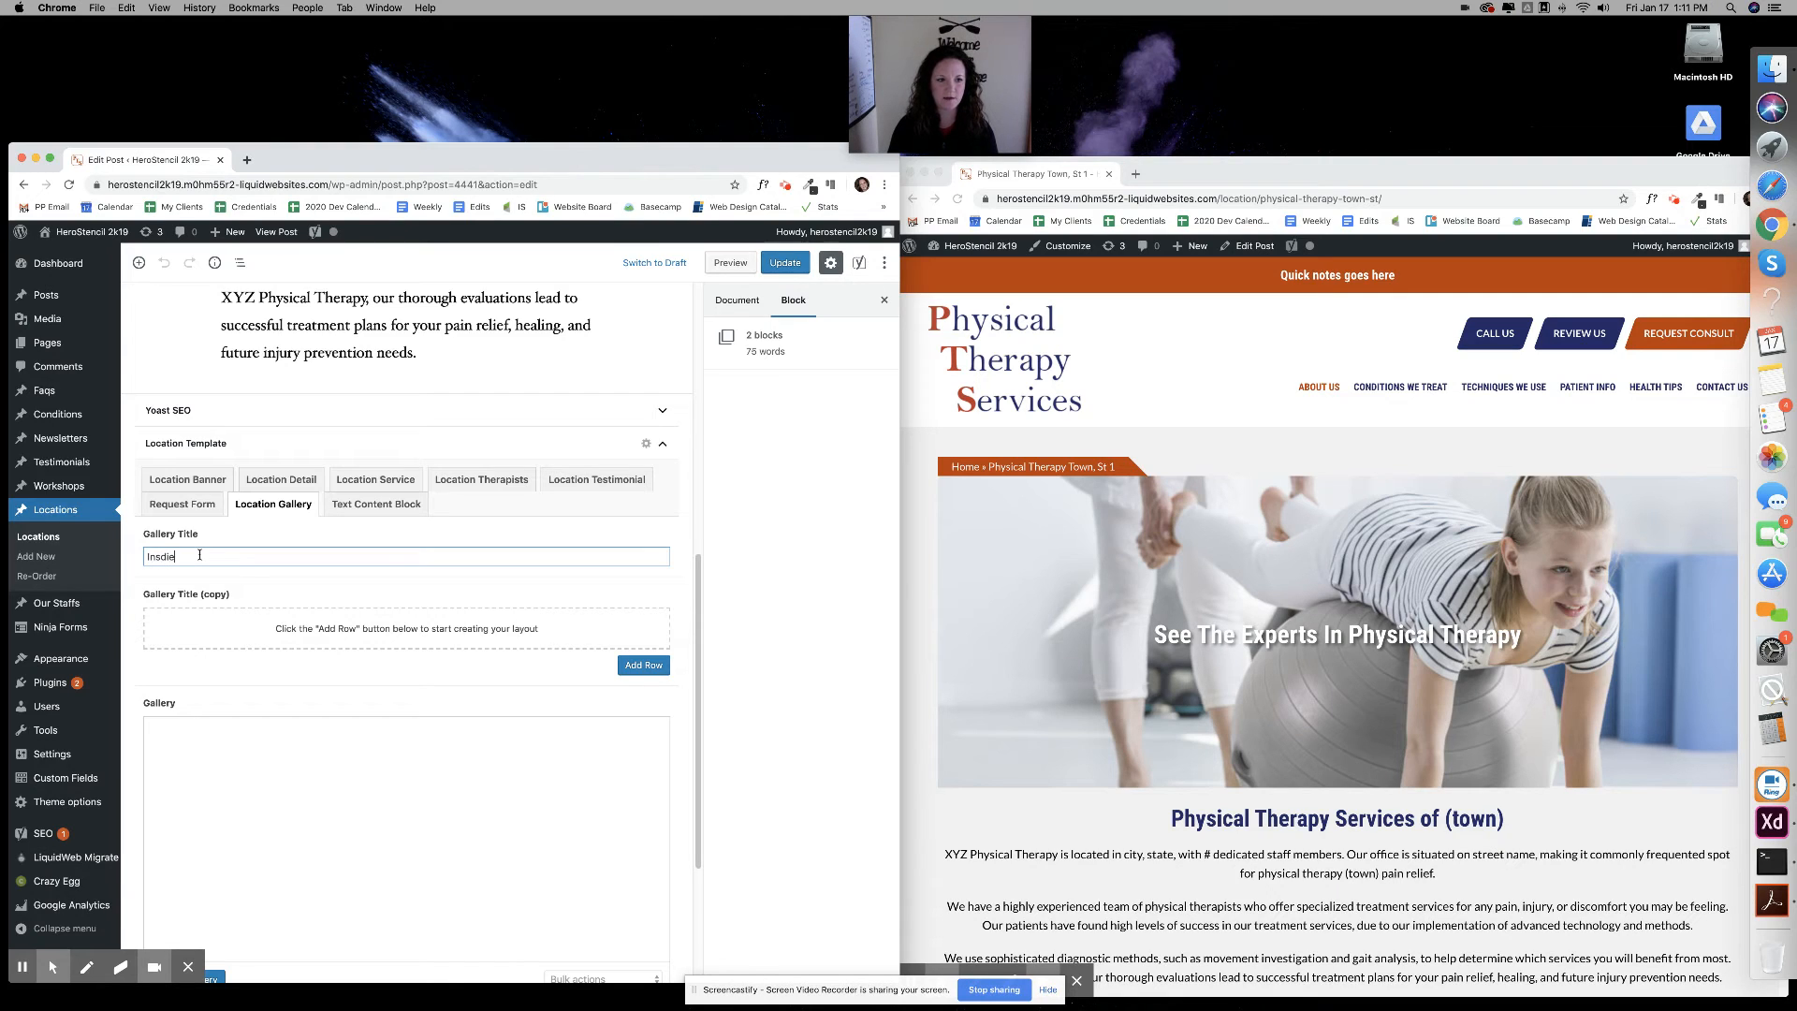
type("Inside Clin")
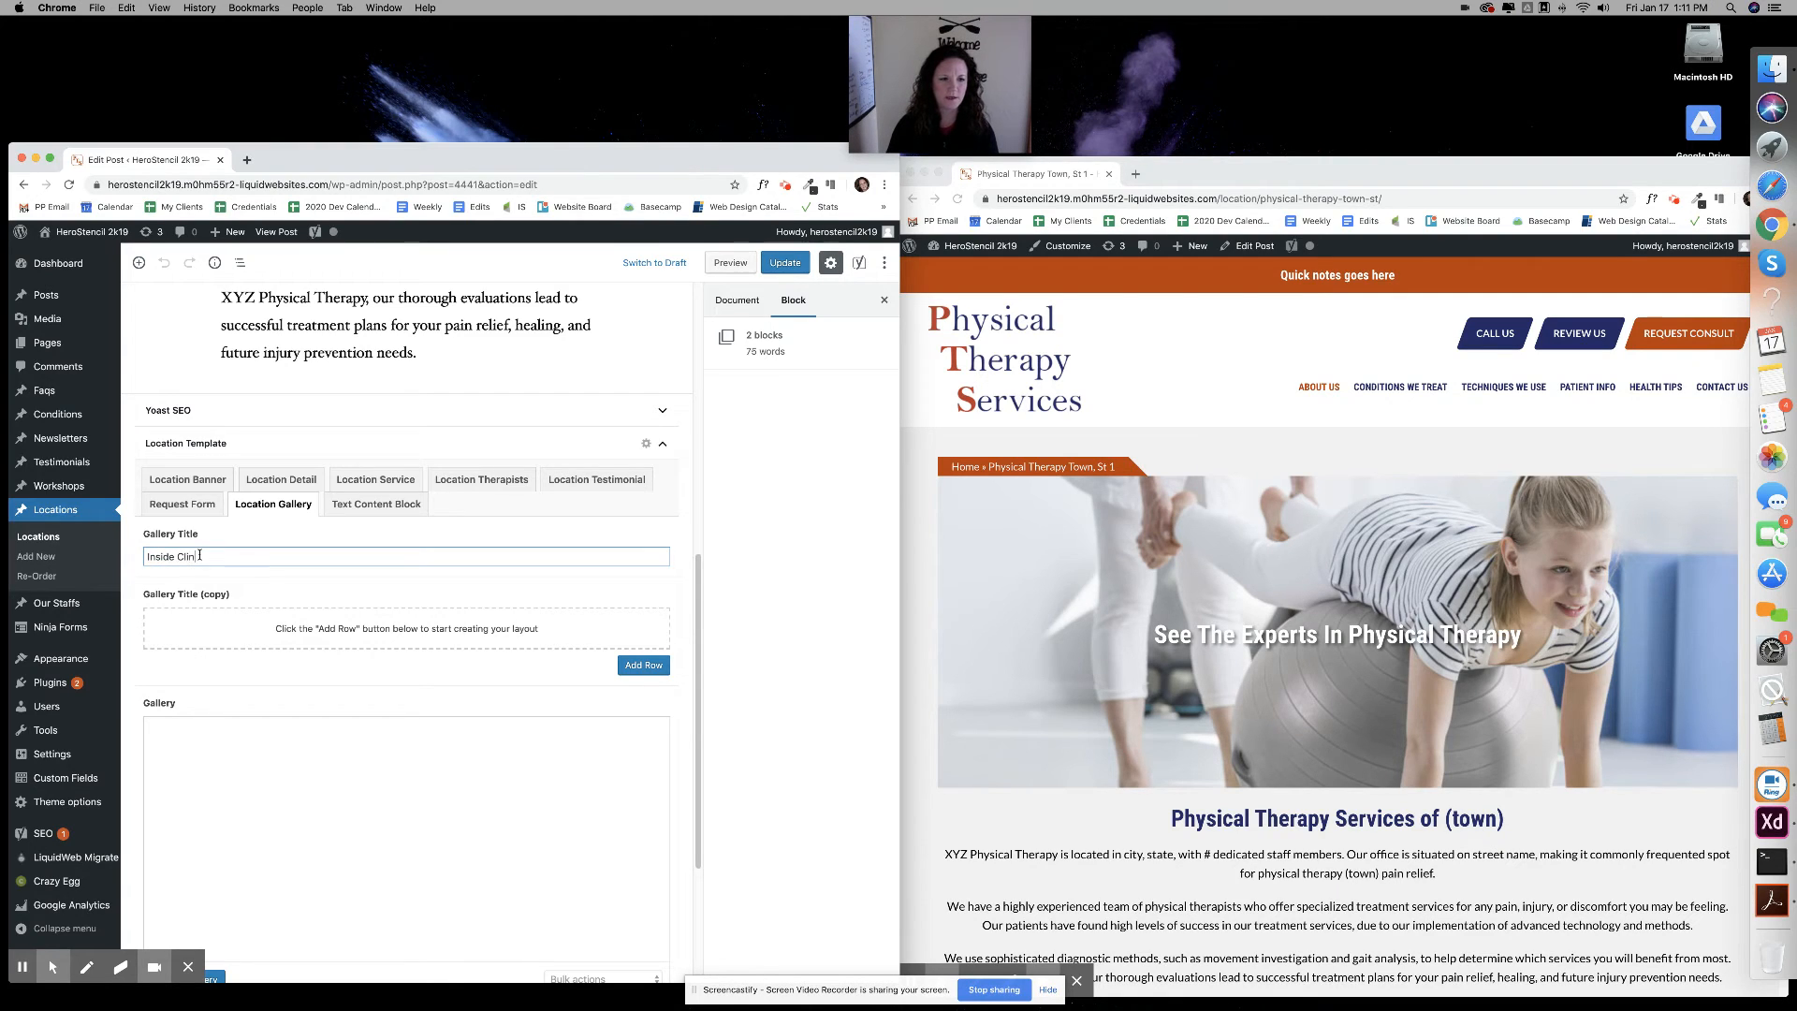
type("ic")
Add the clinic building photo and the adjacent parking lot and sign photo from the media library to the location's gallery
scroll(348, 810, "down", 3)
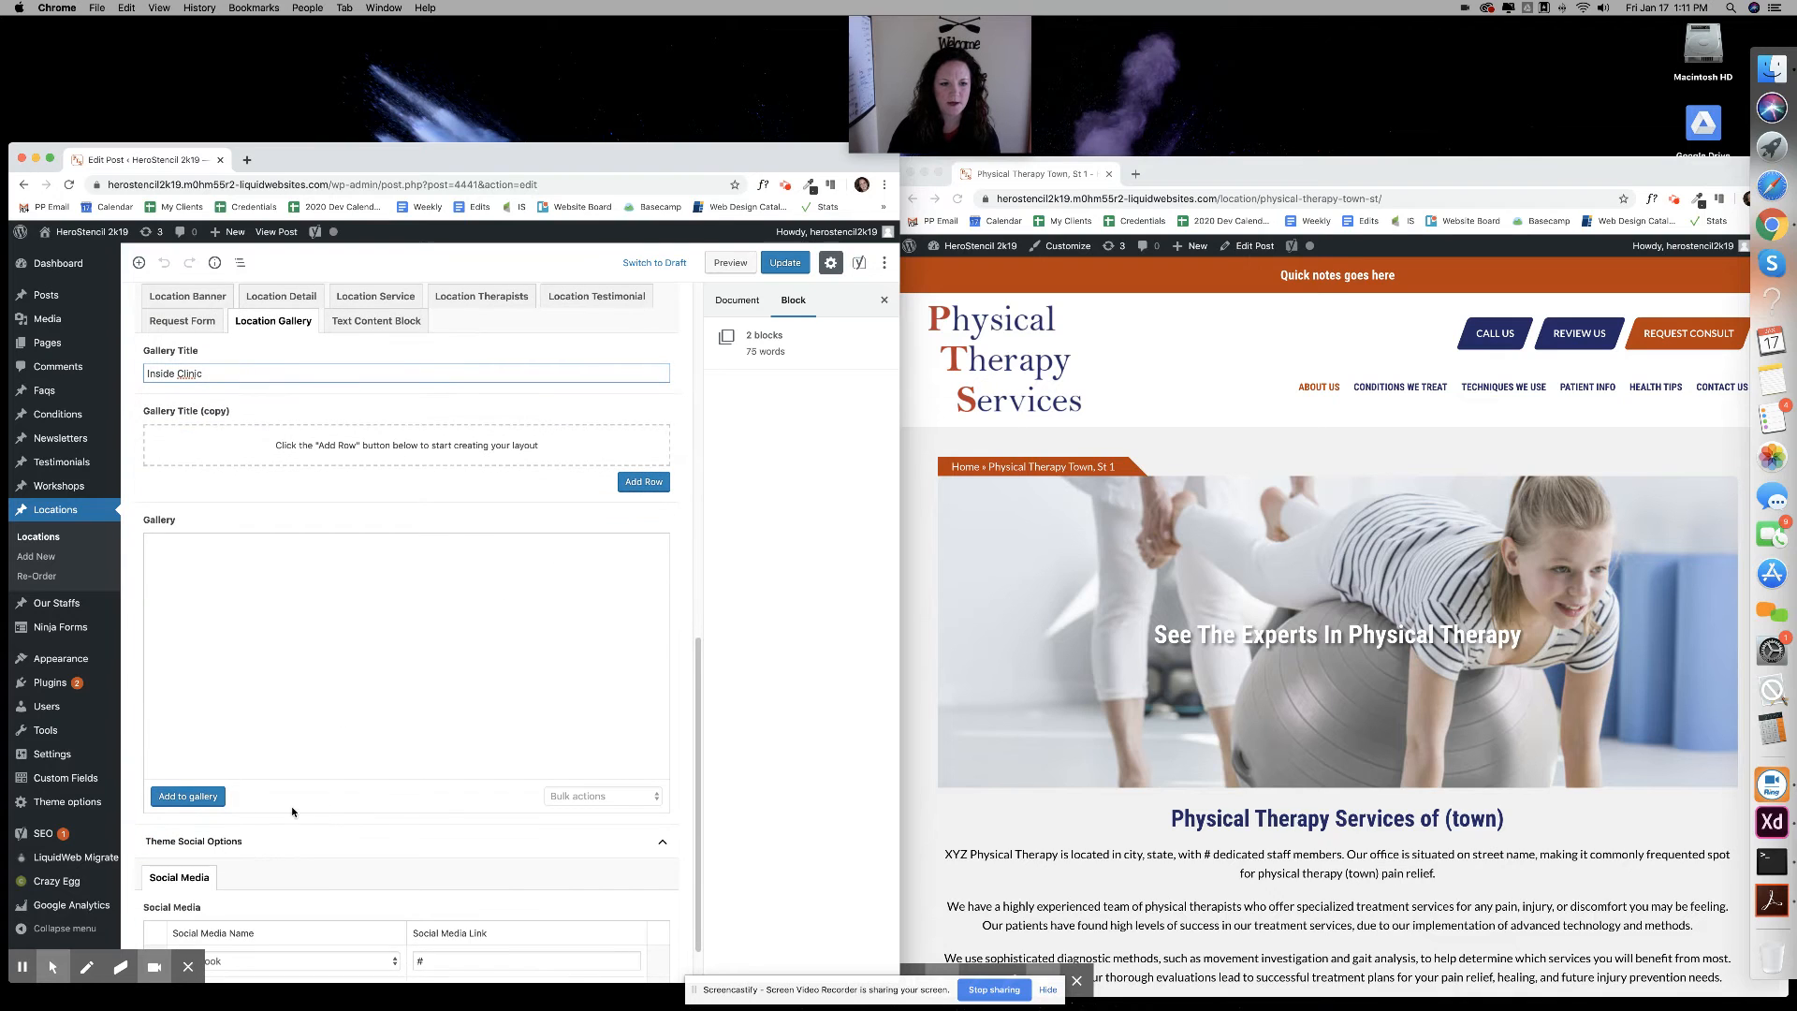
left_click(187, 796)
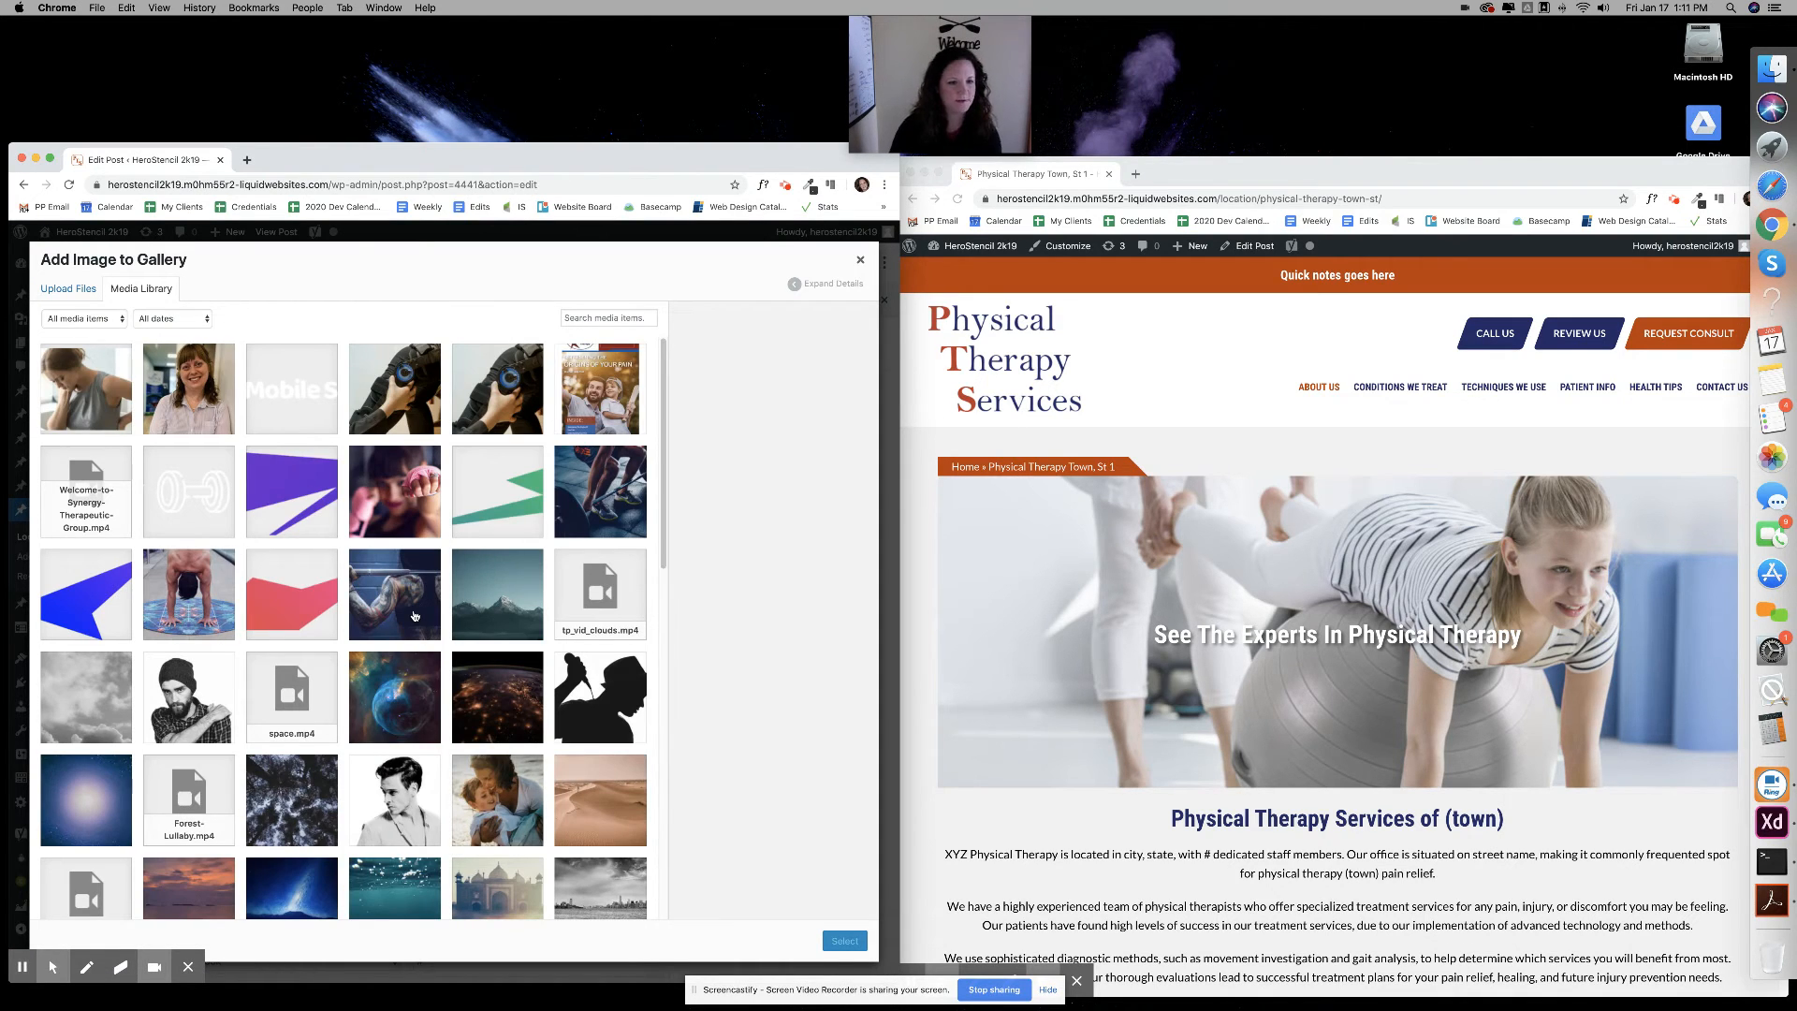
scroll(415, 615, "down", 10)
scroll(415, 614, "down", 15)
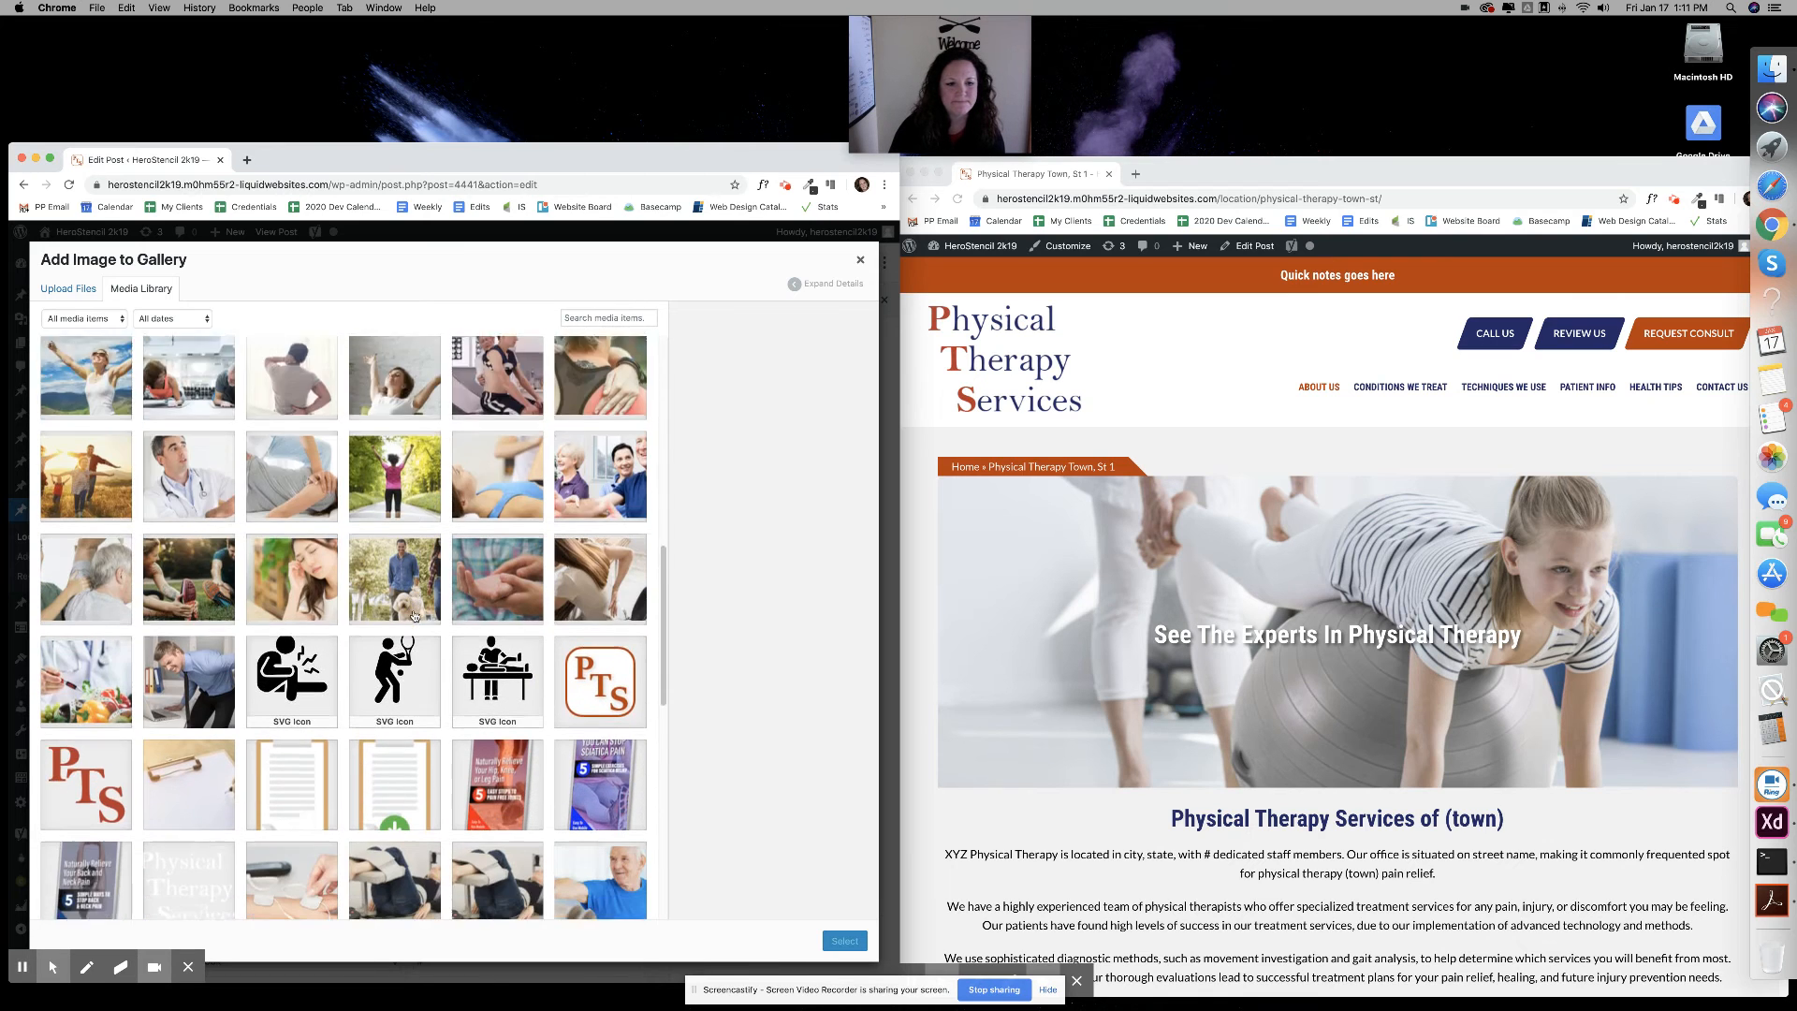
scroll(414, 614, "down", 15)
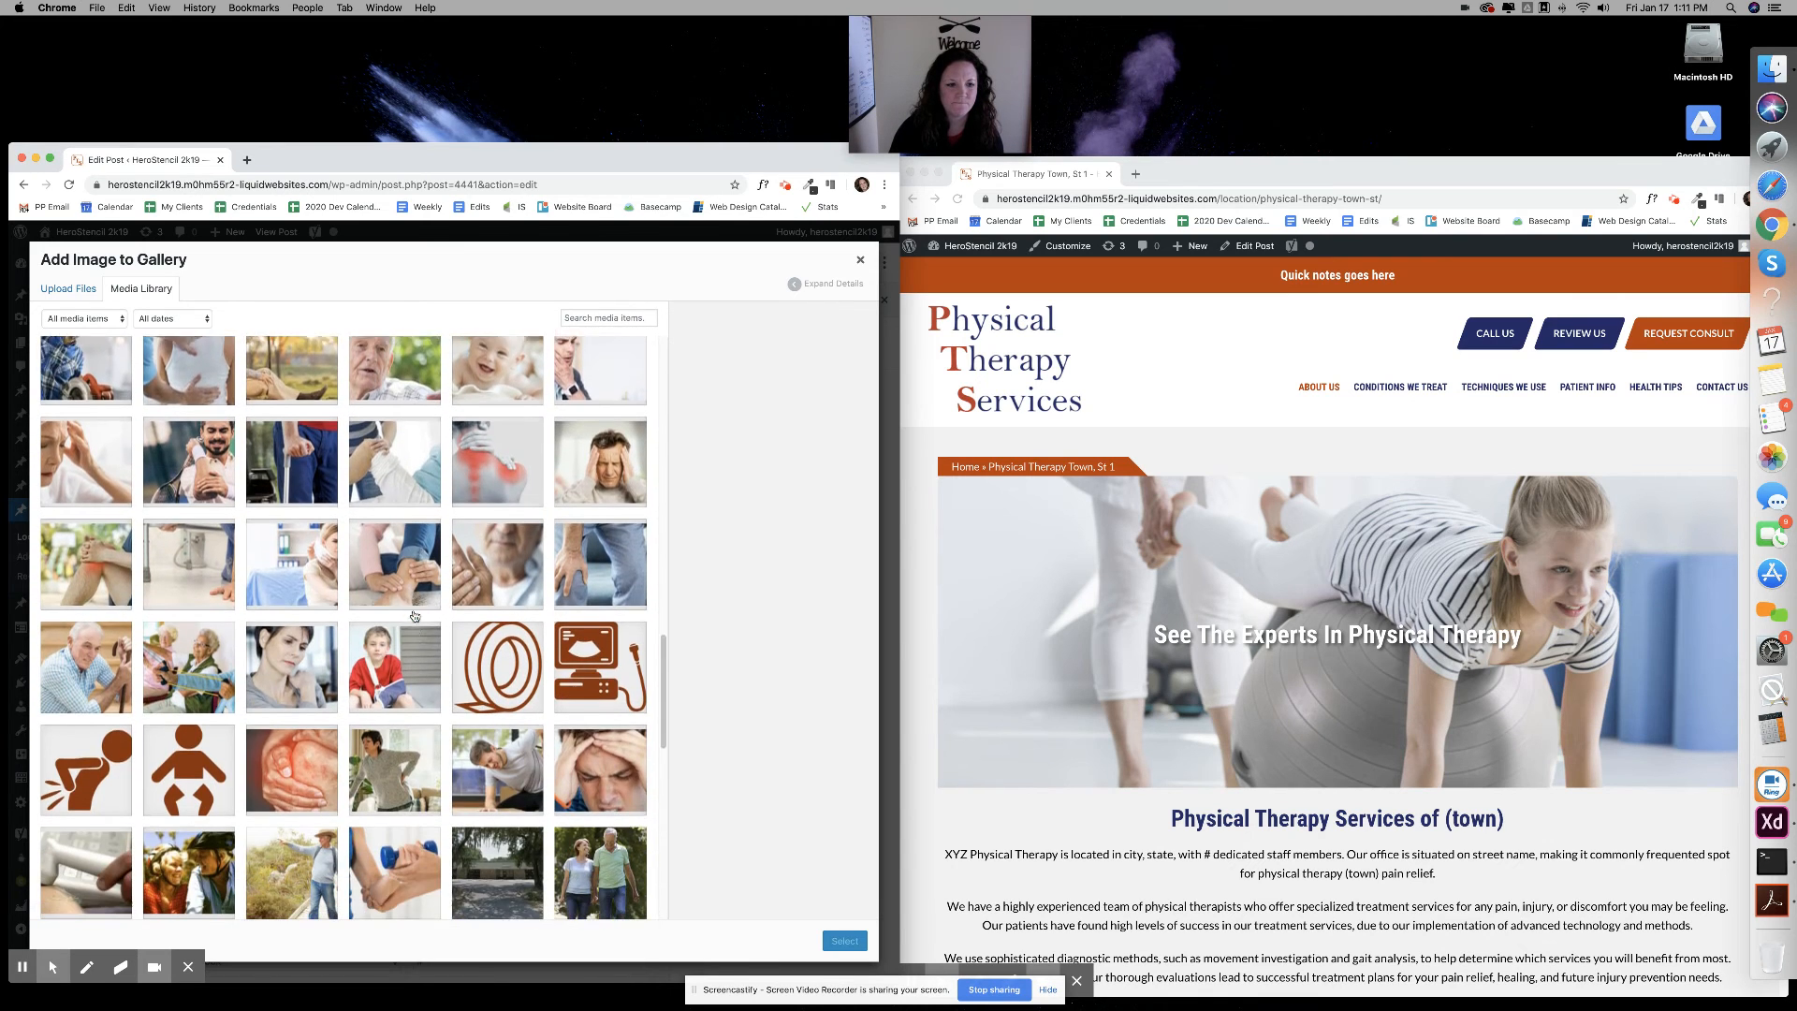
scroll(415, 615, "down", 3)
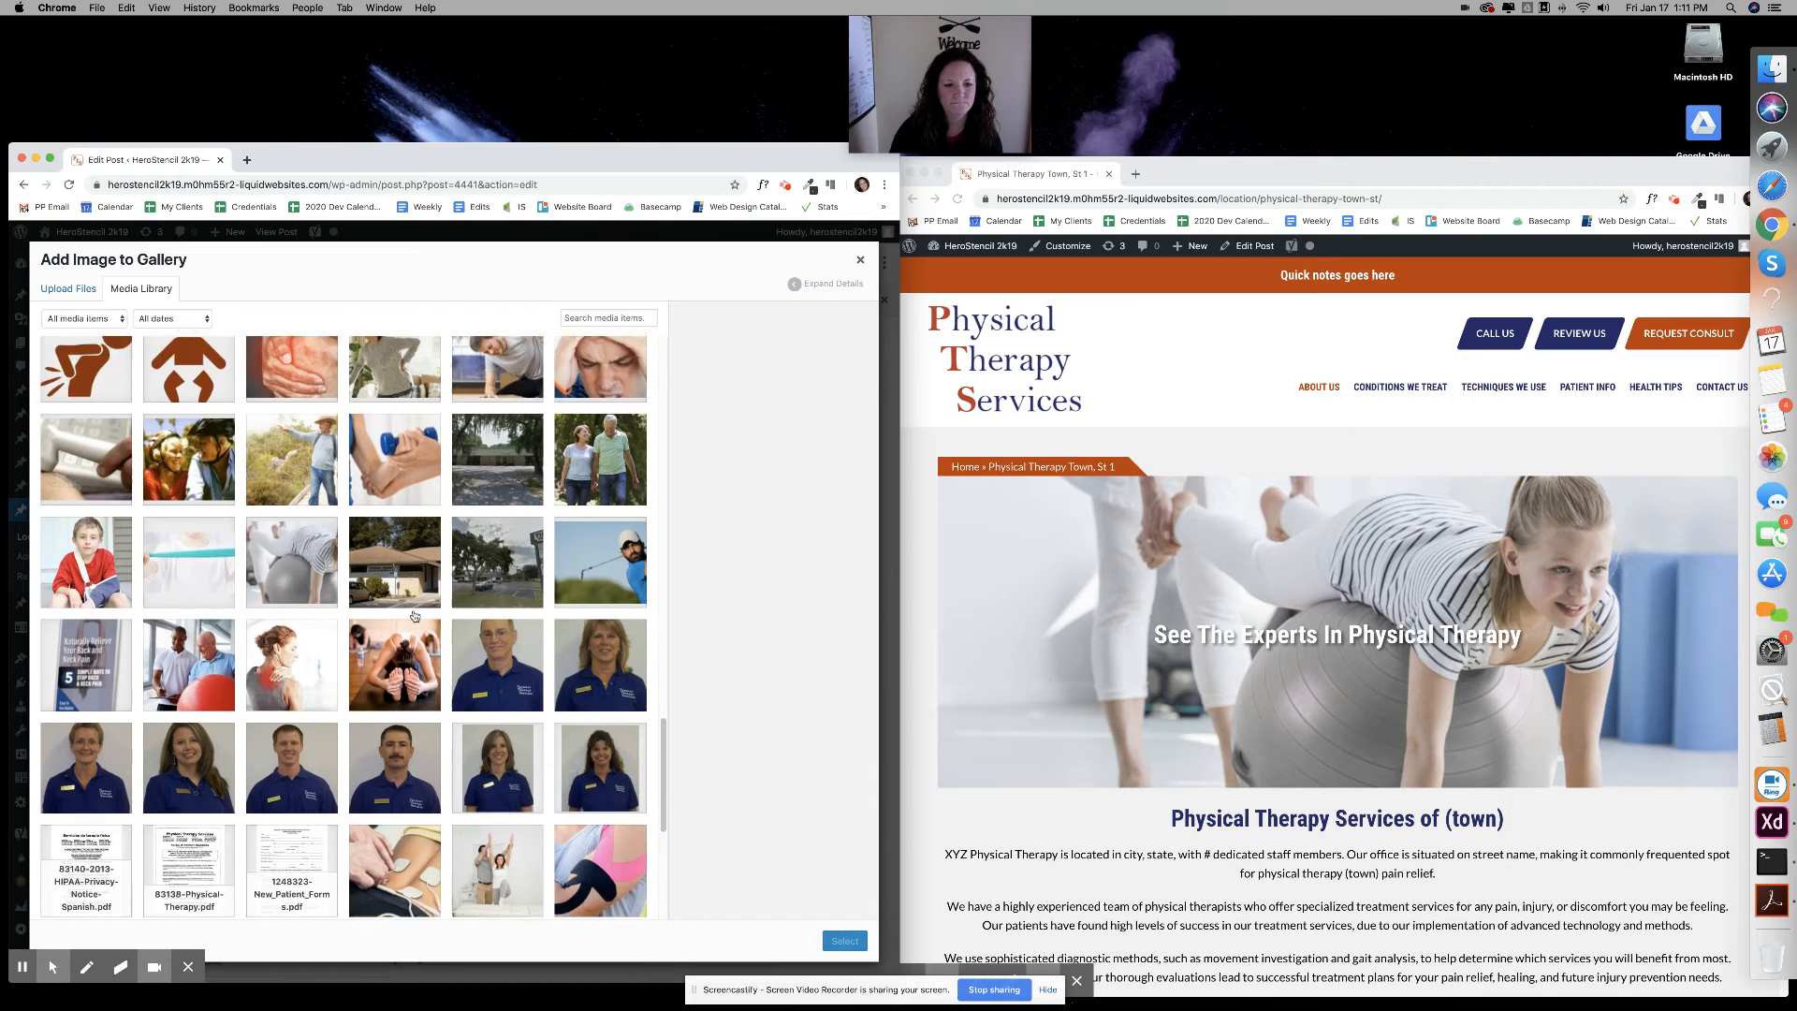
left_click(483, 514)
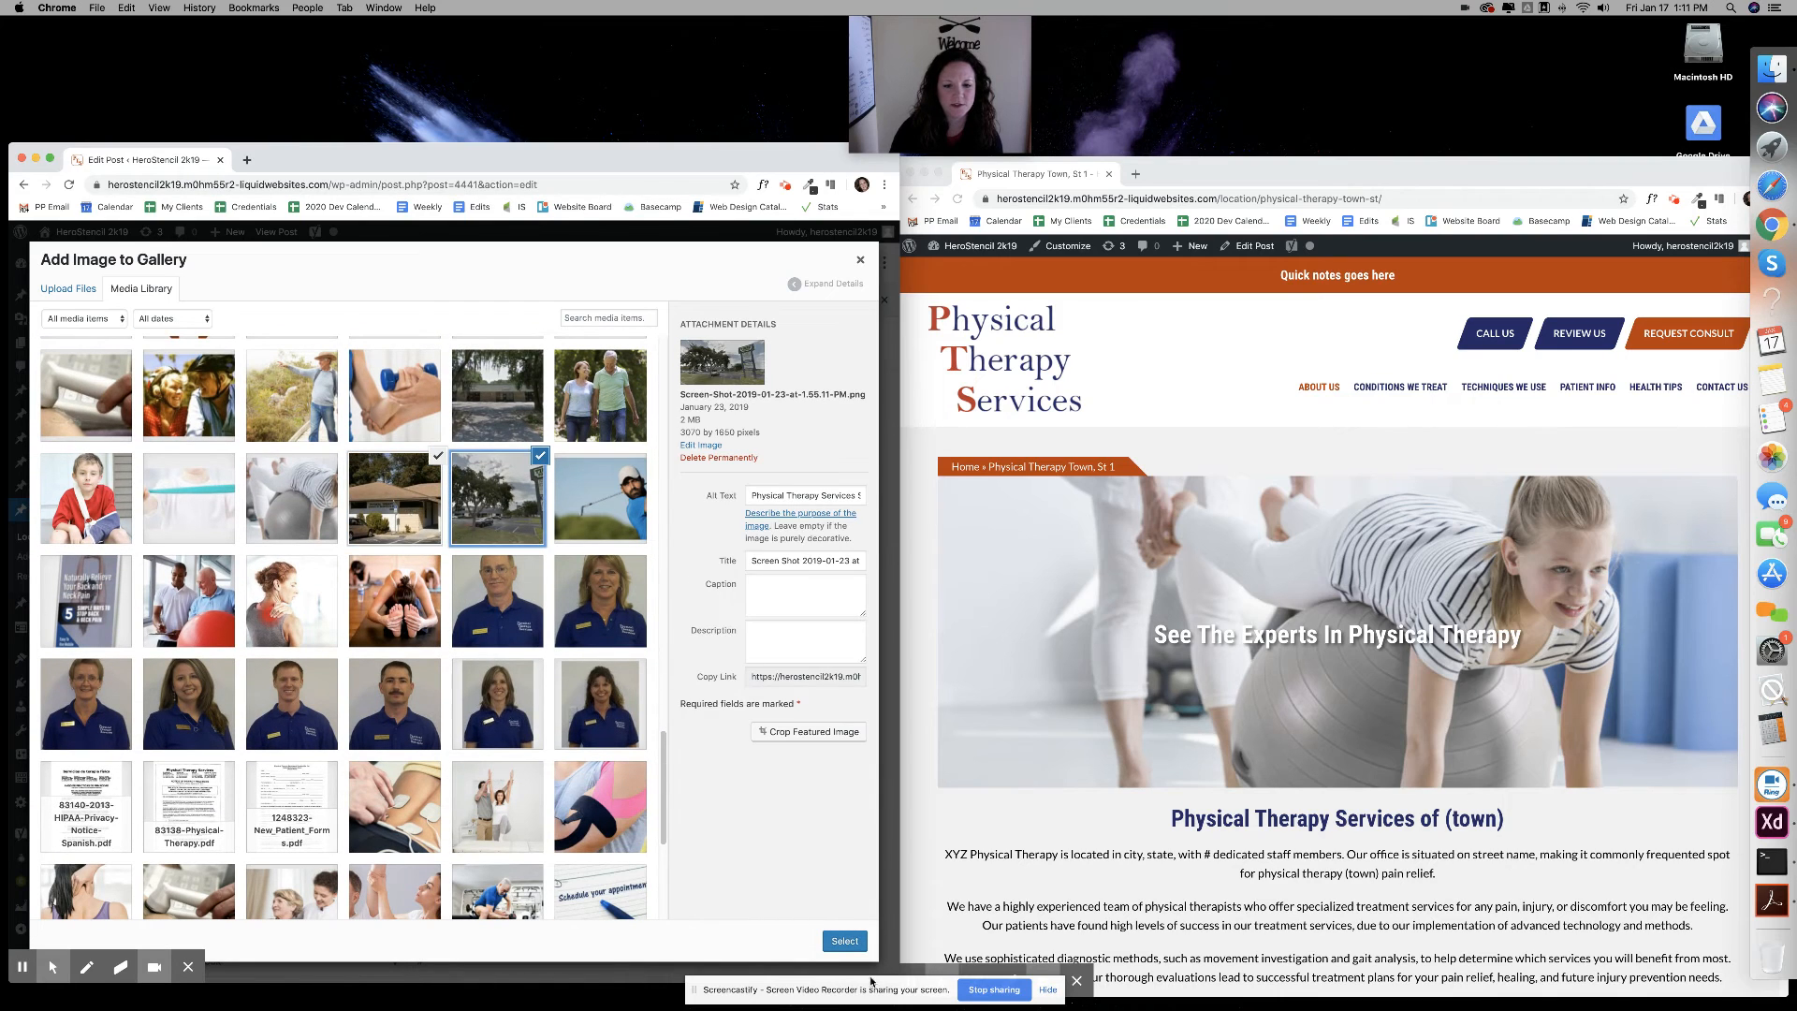
left_click(851, 946)
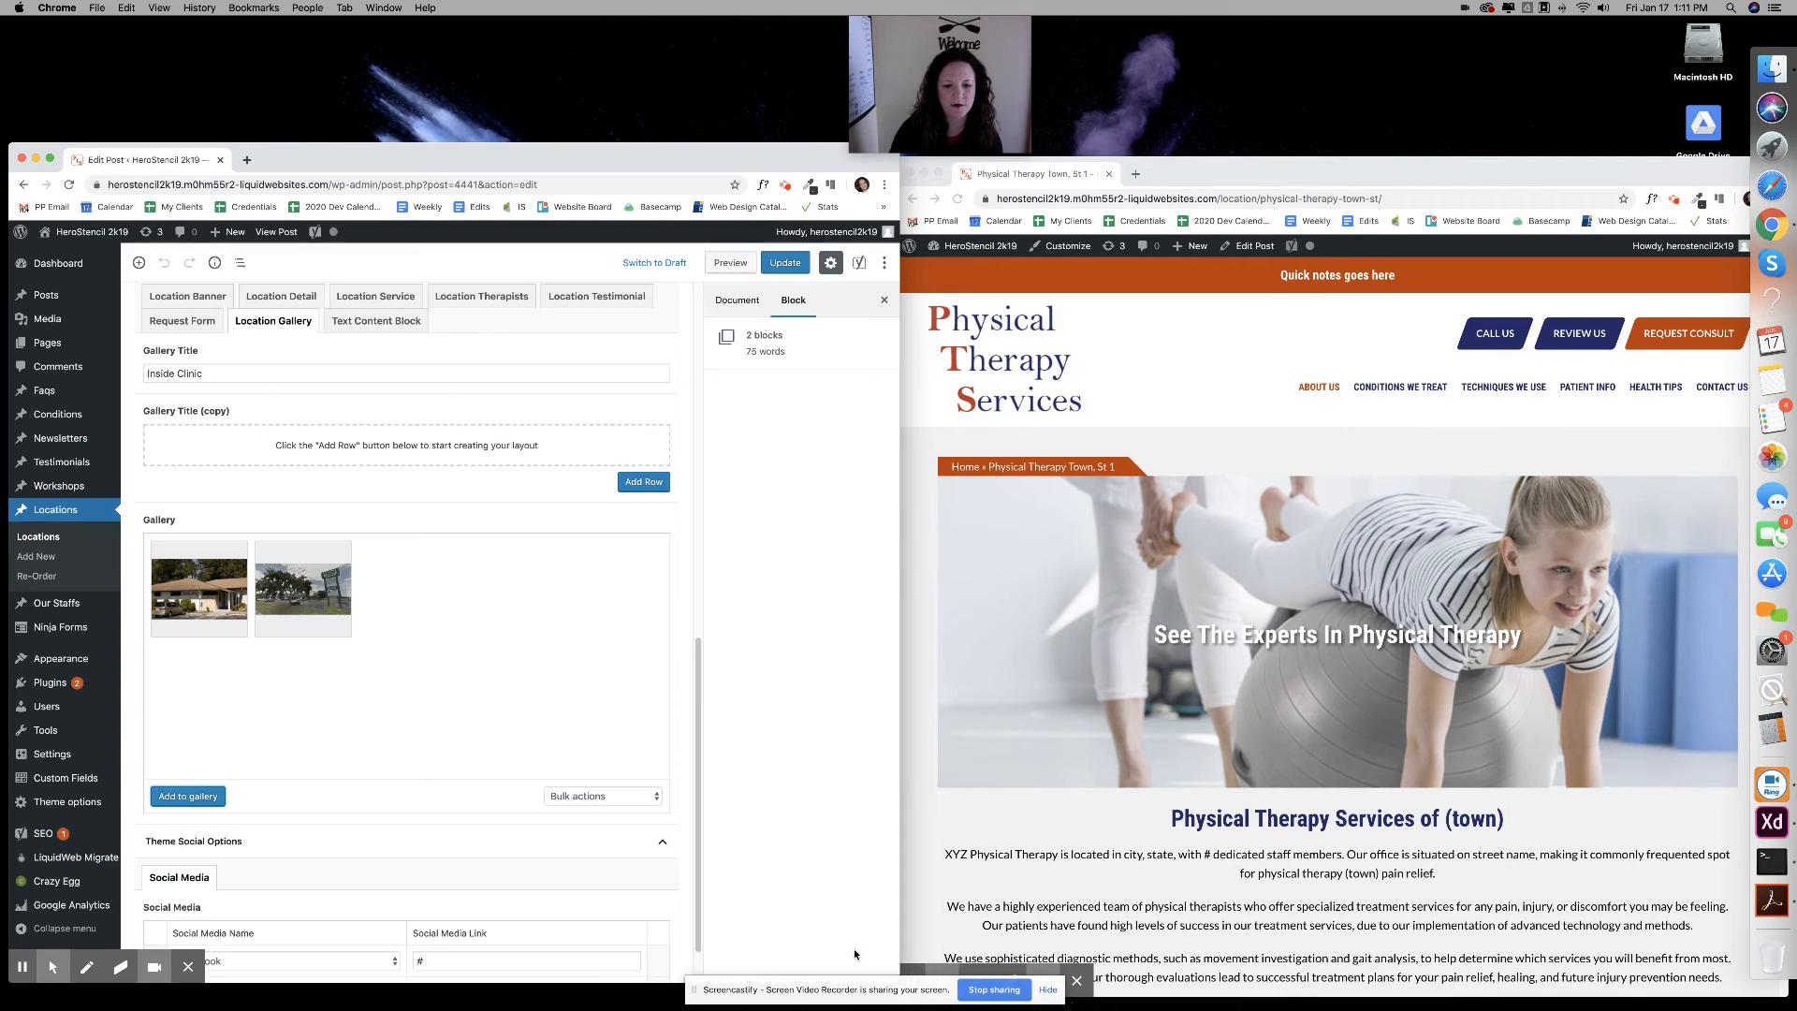
Update the location post and reload its live page to show the new gallery
left_click(796, 264)
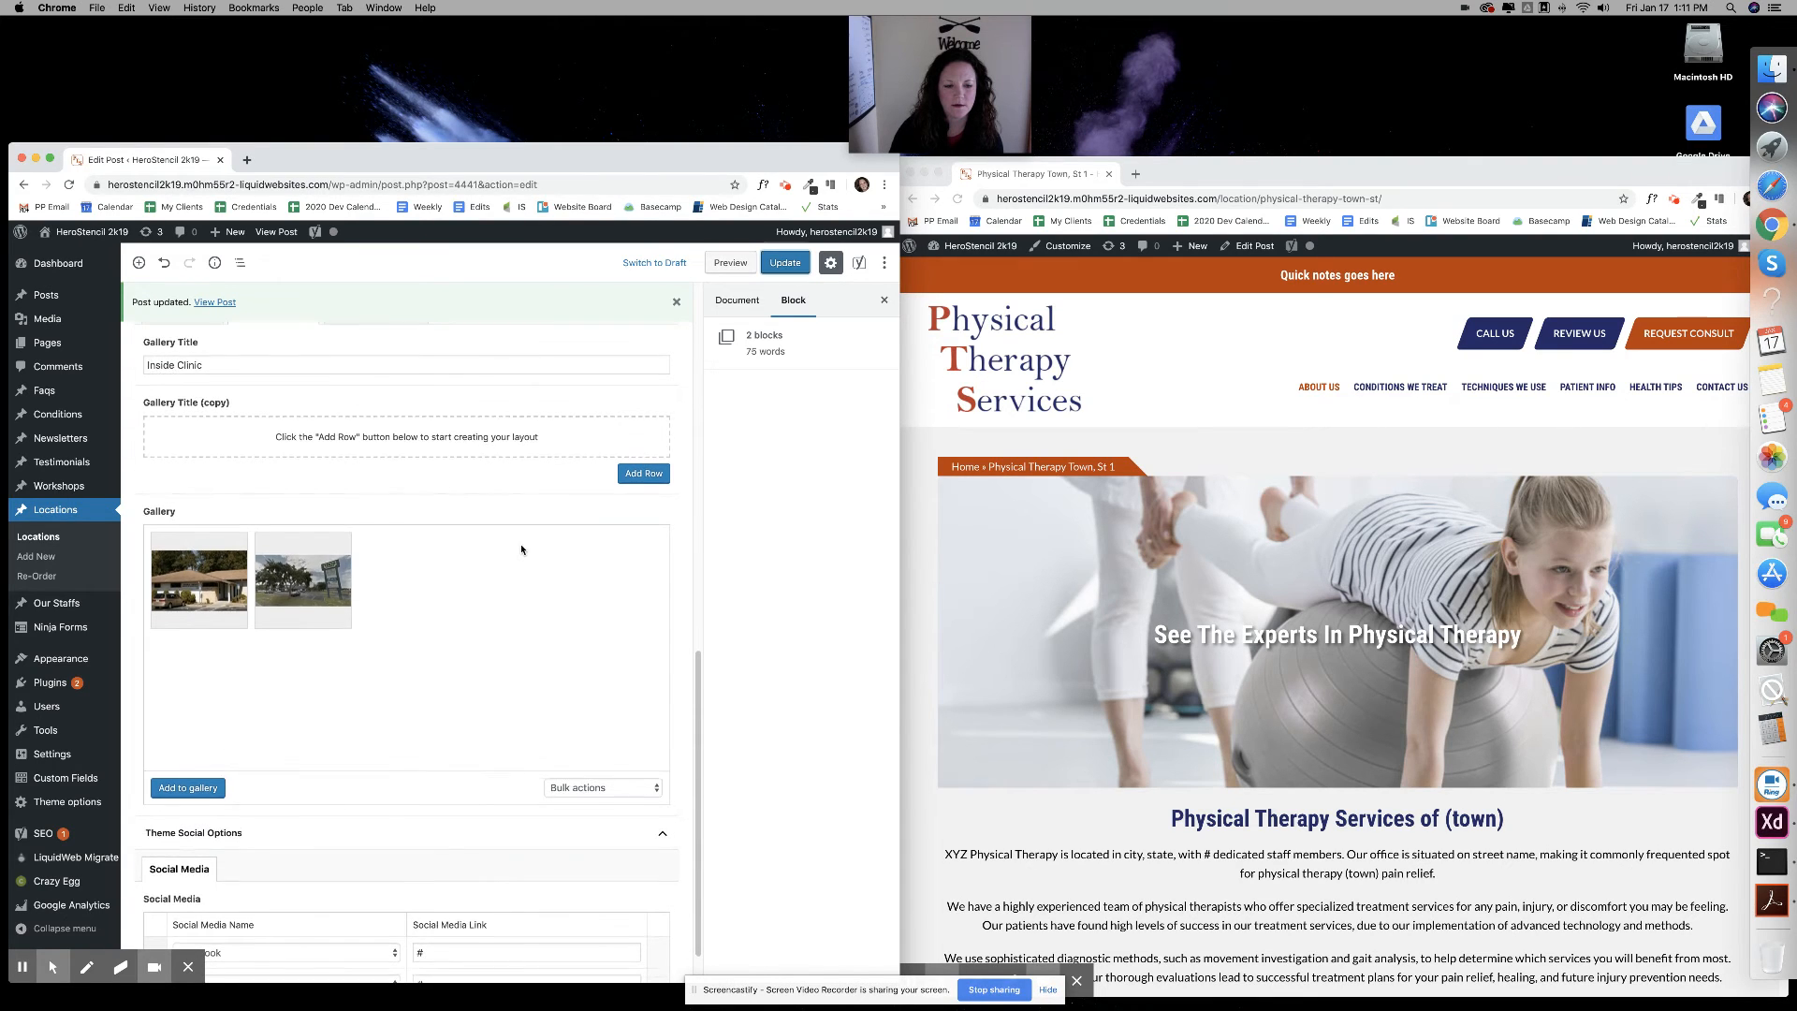
scroll(534, 759, "down", 1)
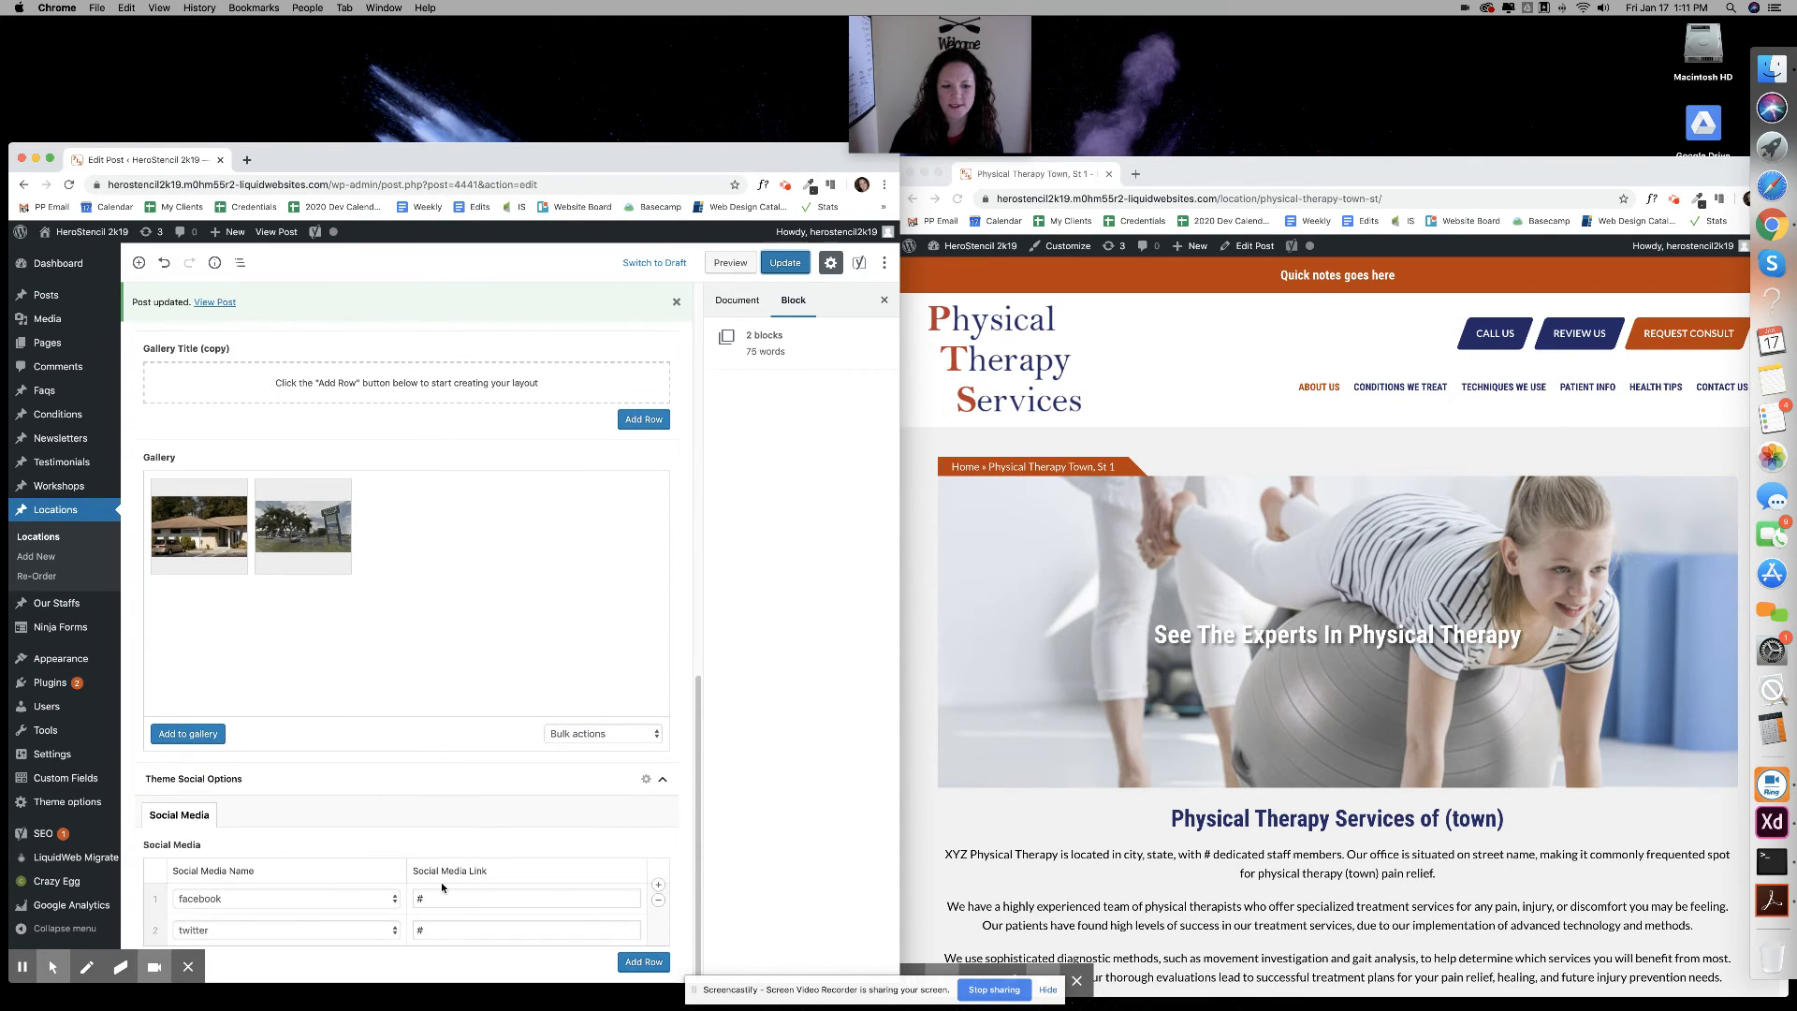
left_click(968, 171)
left_click(957, 199)
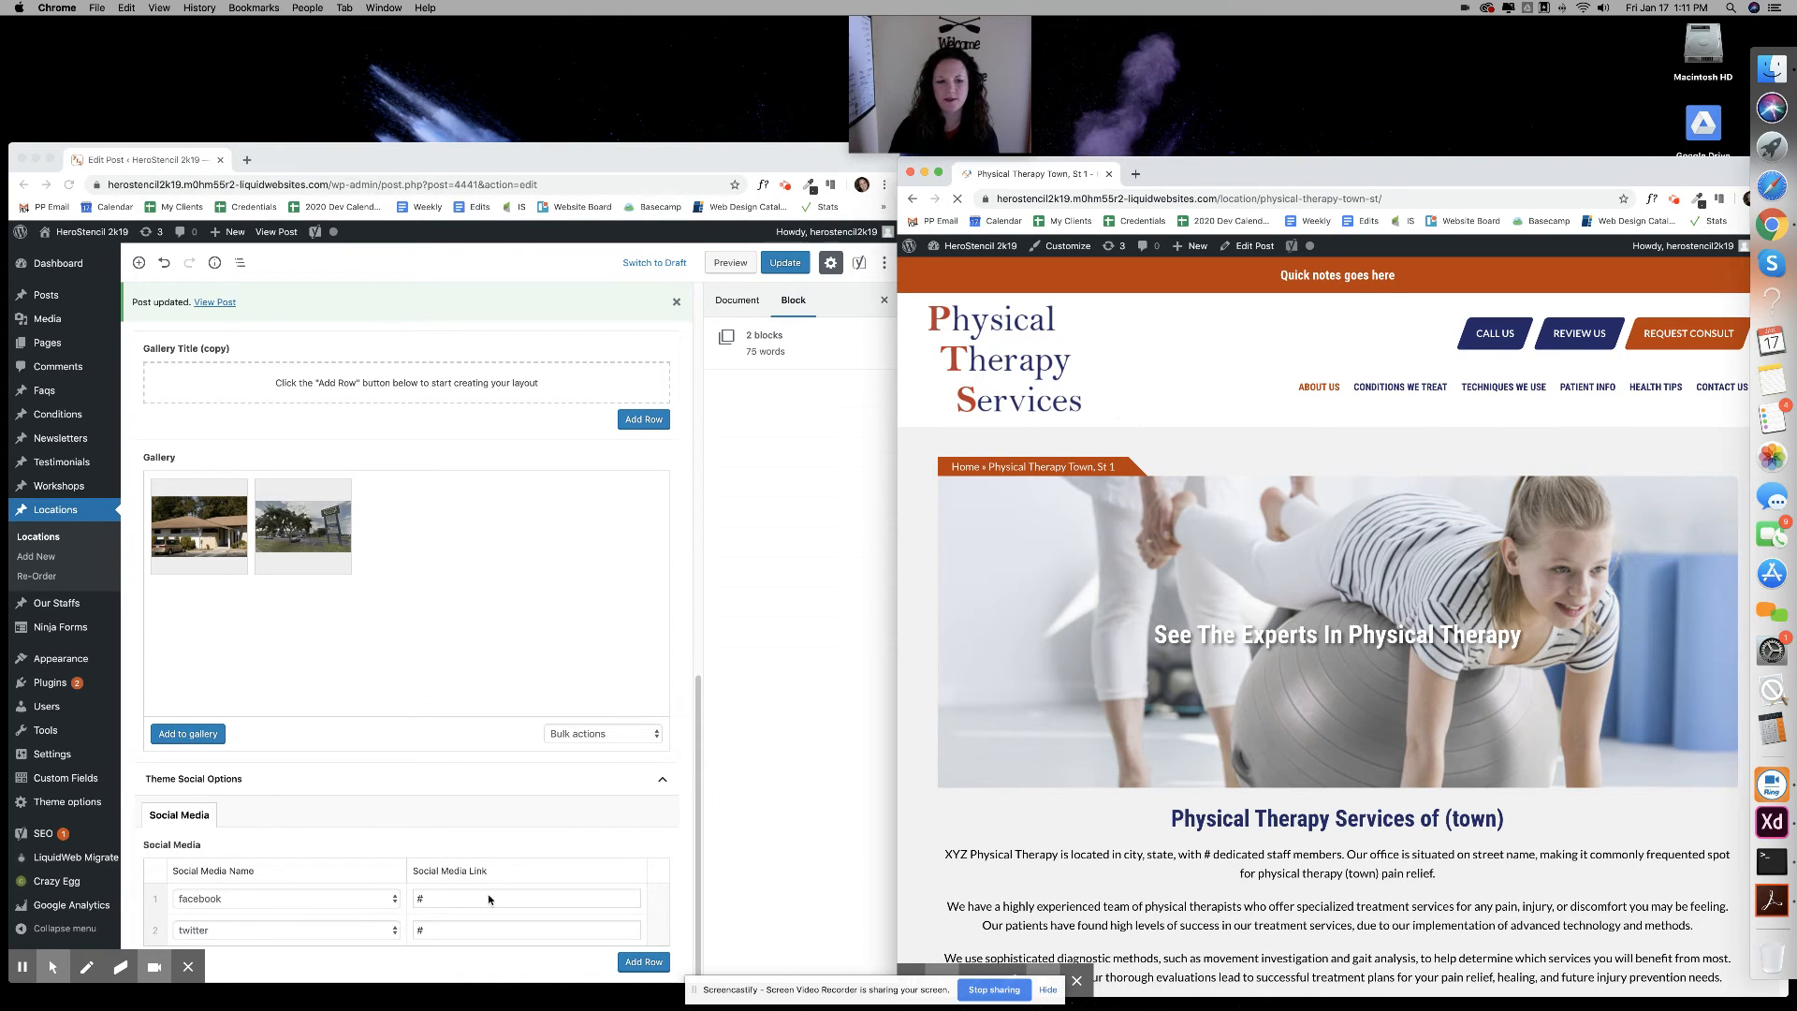
scroll(1442, 765, "down", 2)
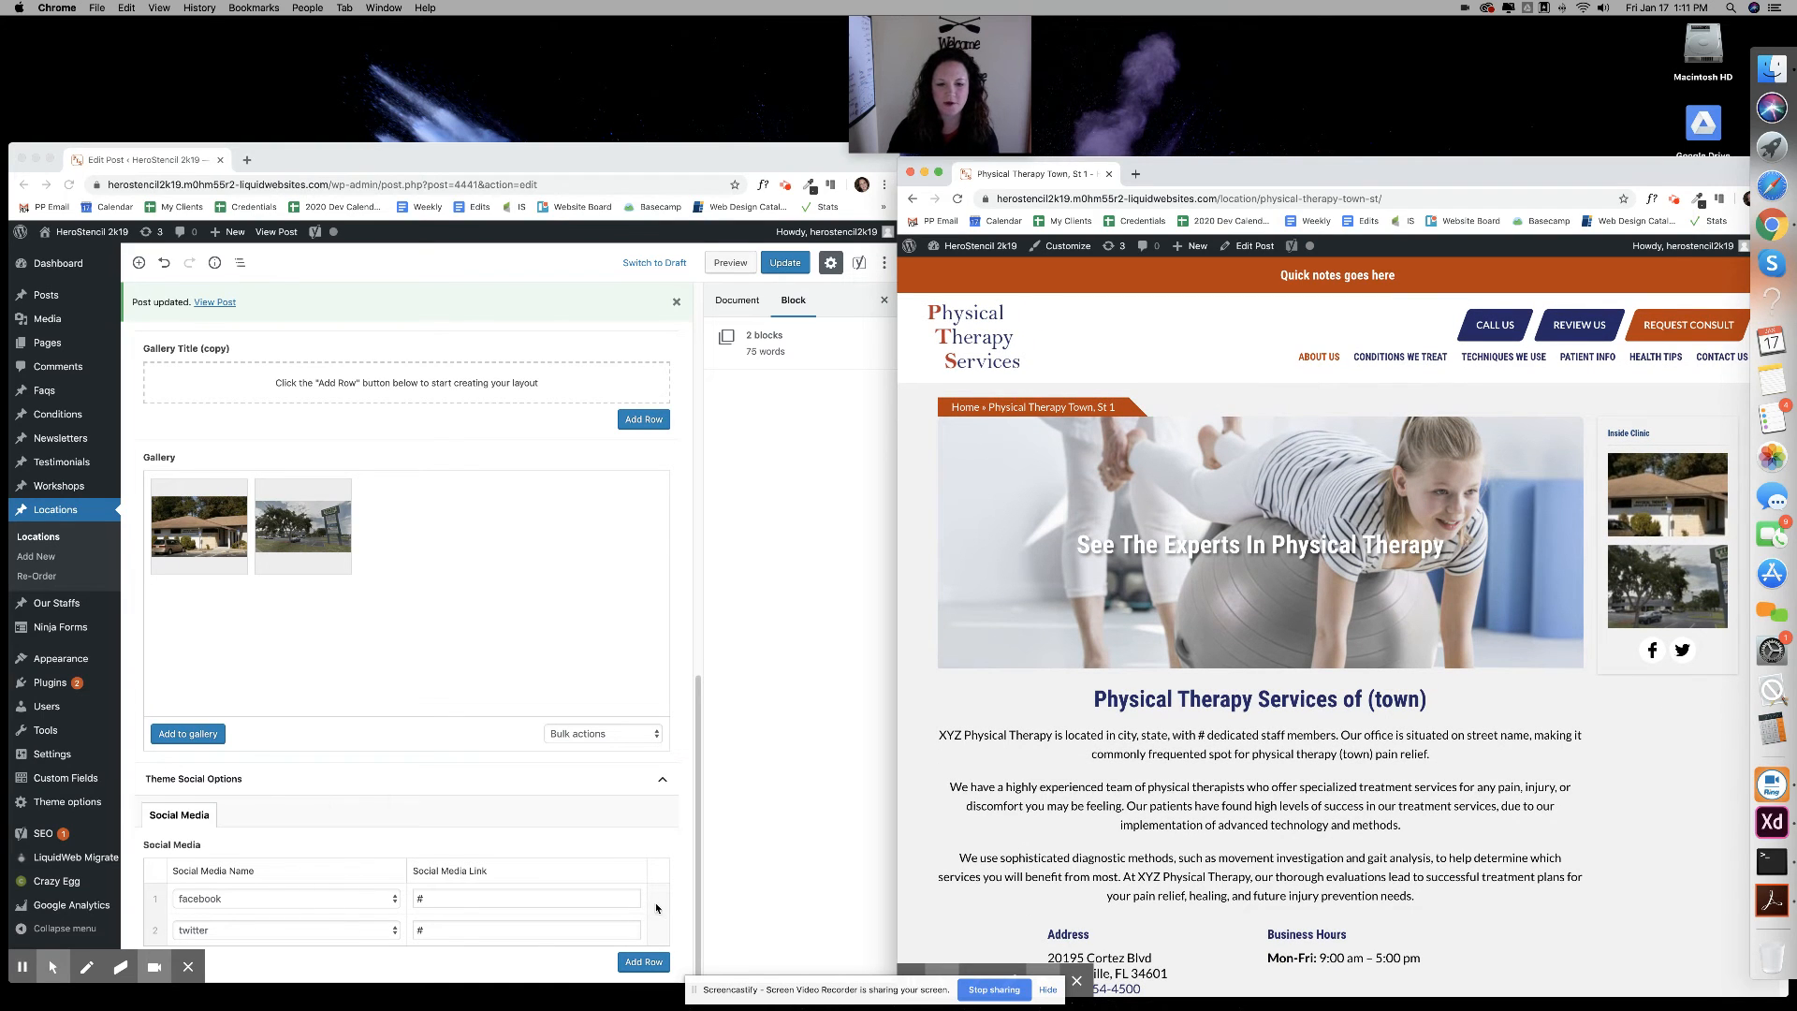
Compare the Inside Clinic gallery and social media icons on the live page with the Gallery and Social Media fields
left_click(660, 909)
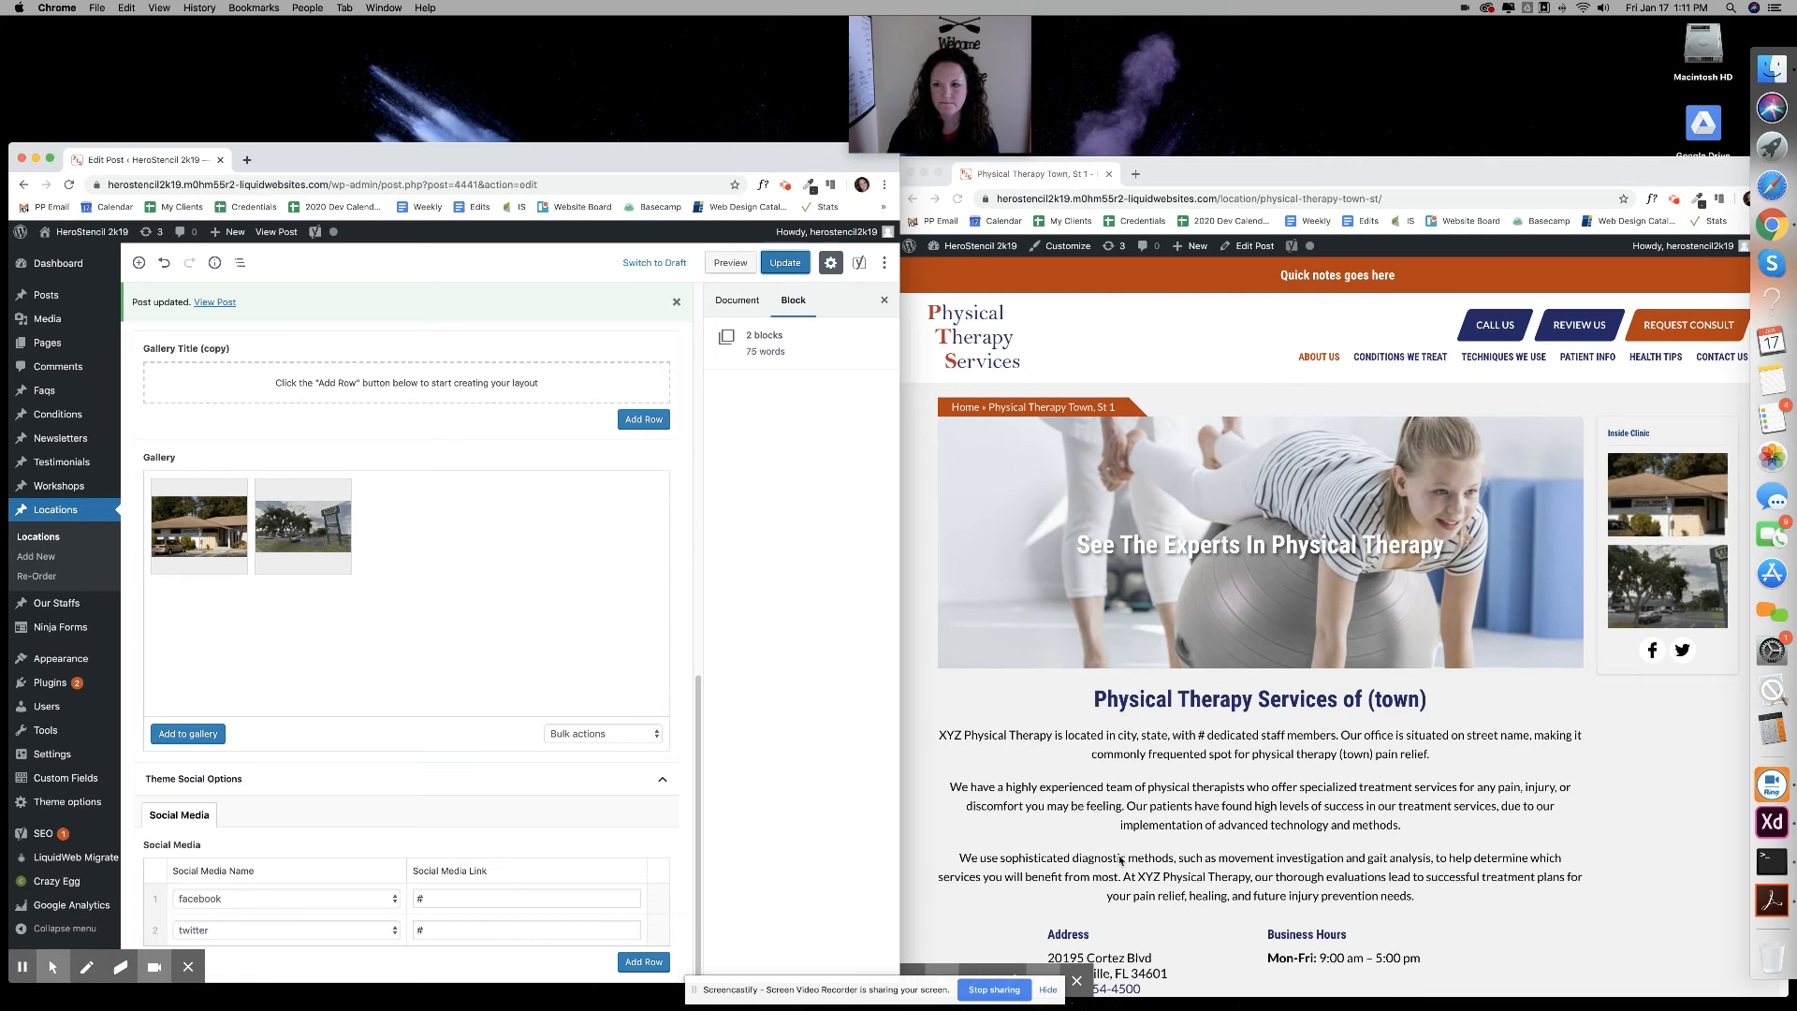
scroll(1120, 859, "down", 1)
scroll(1120, 859, "down", 3)
scroll(1029, 852, "up", 4)
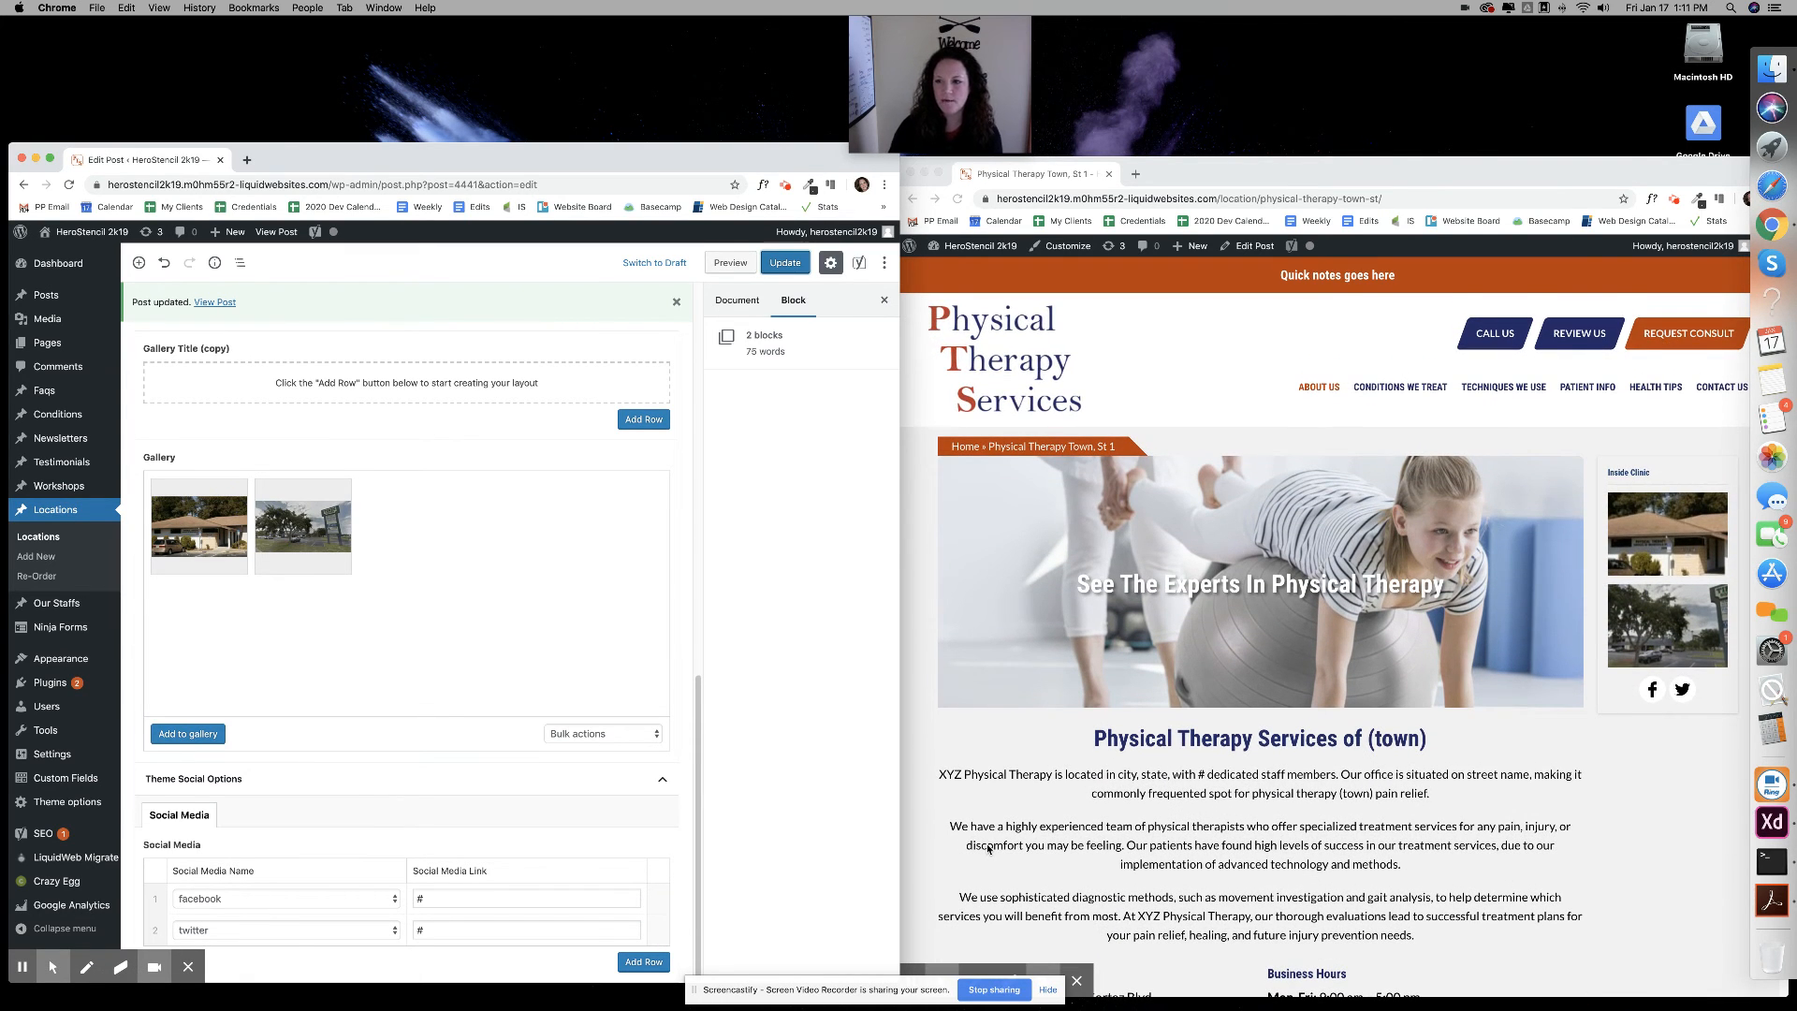
scroll(1653, 560, "down", 2)
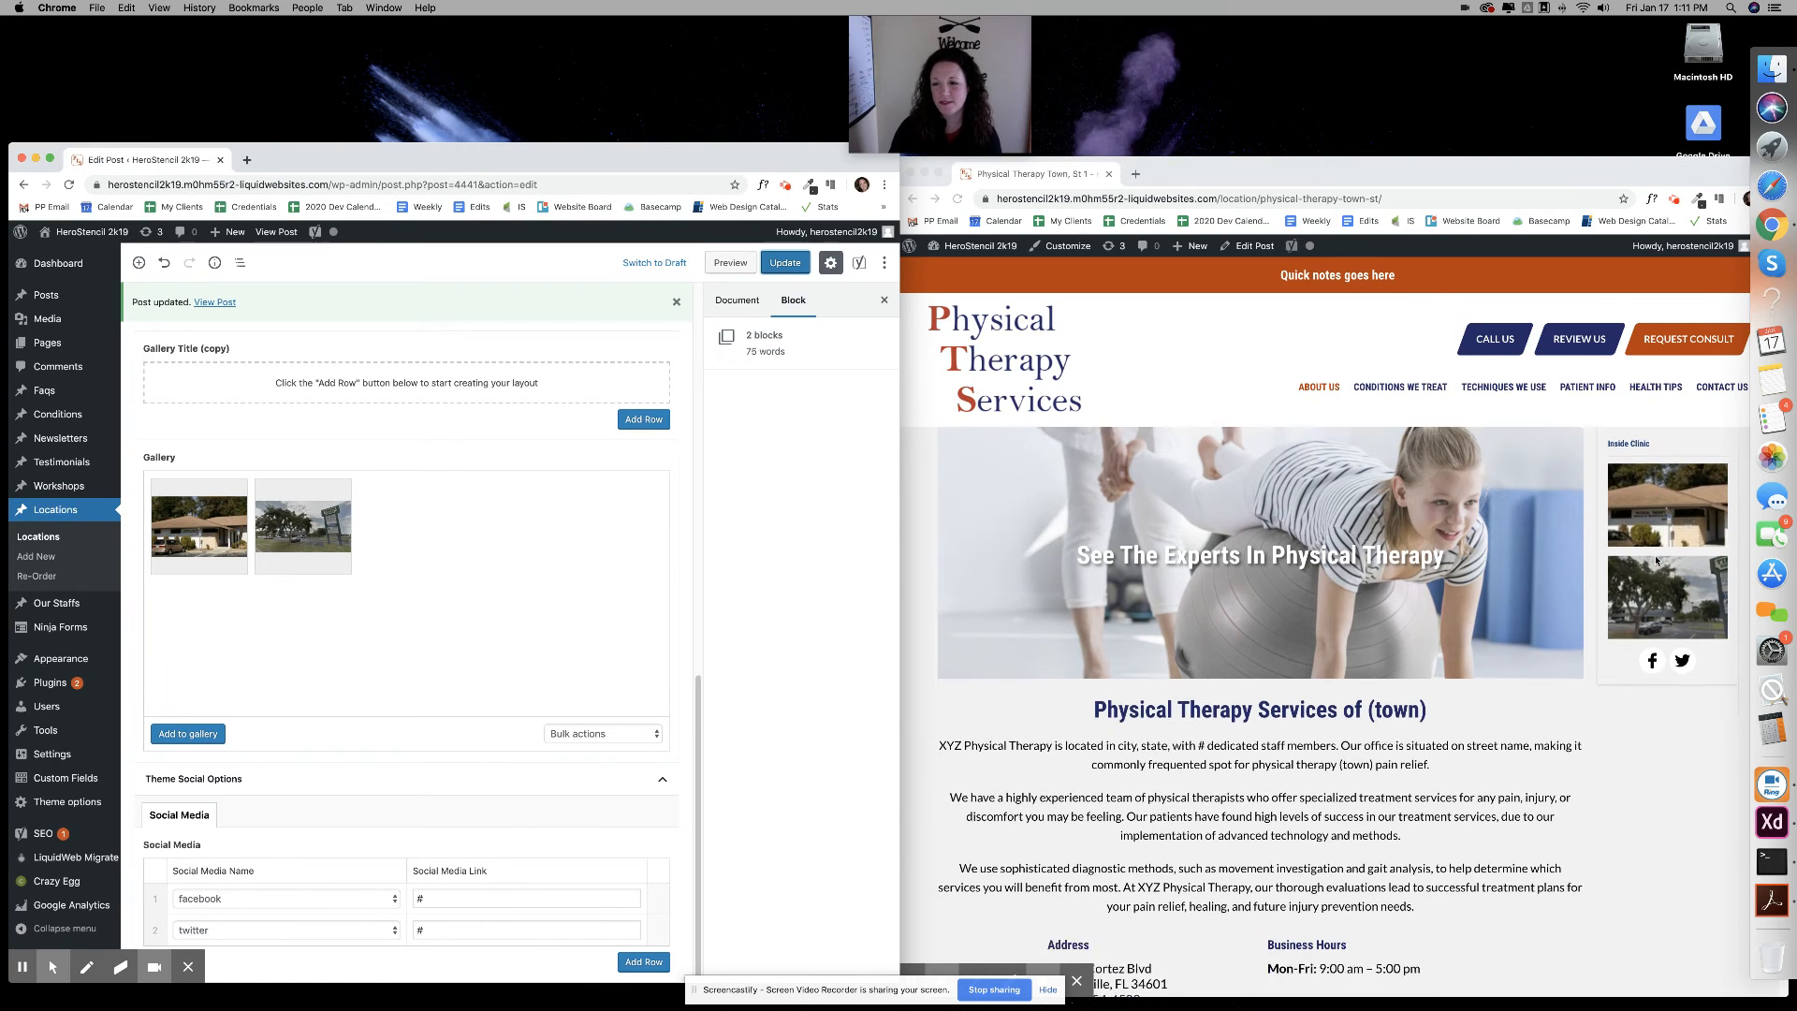
scroll(1314, 796, "down", 3)
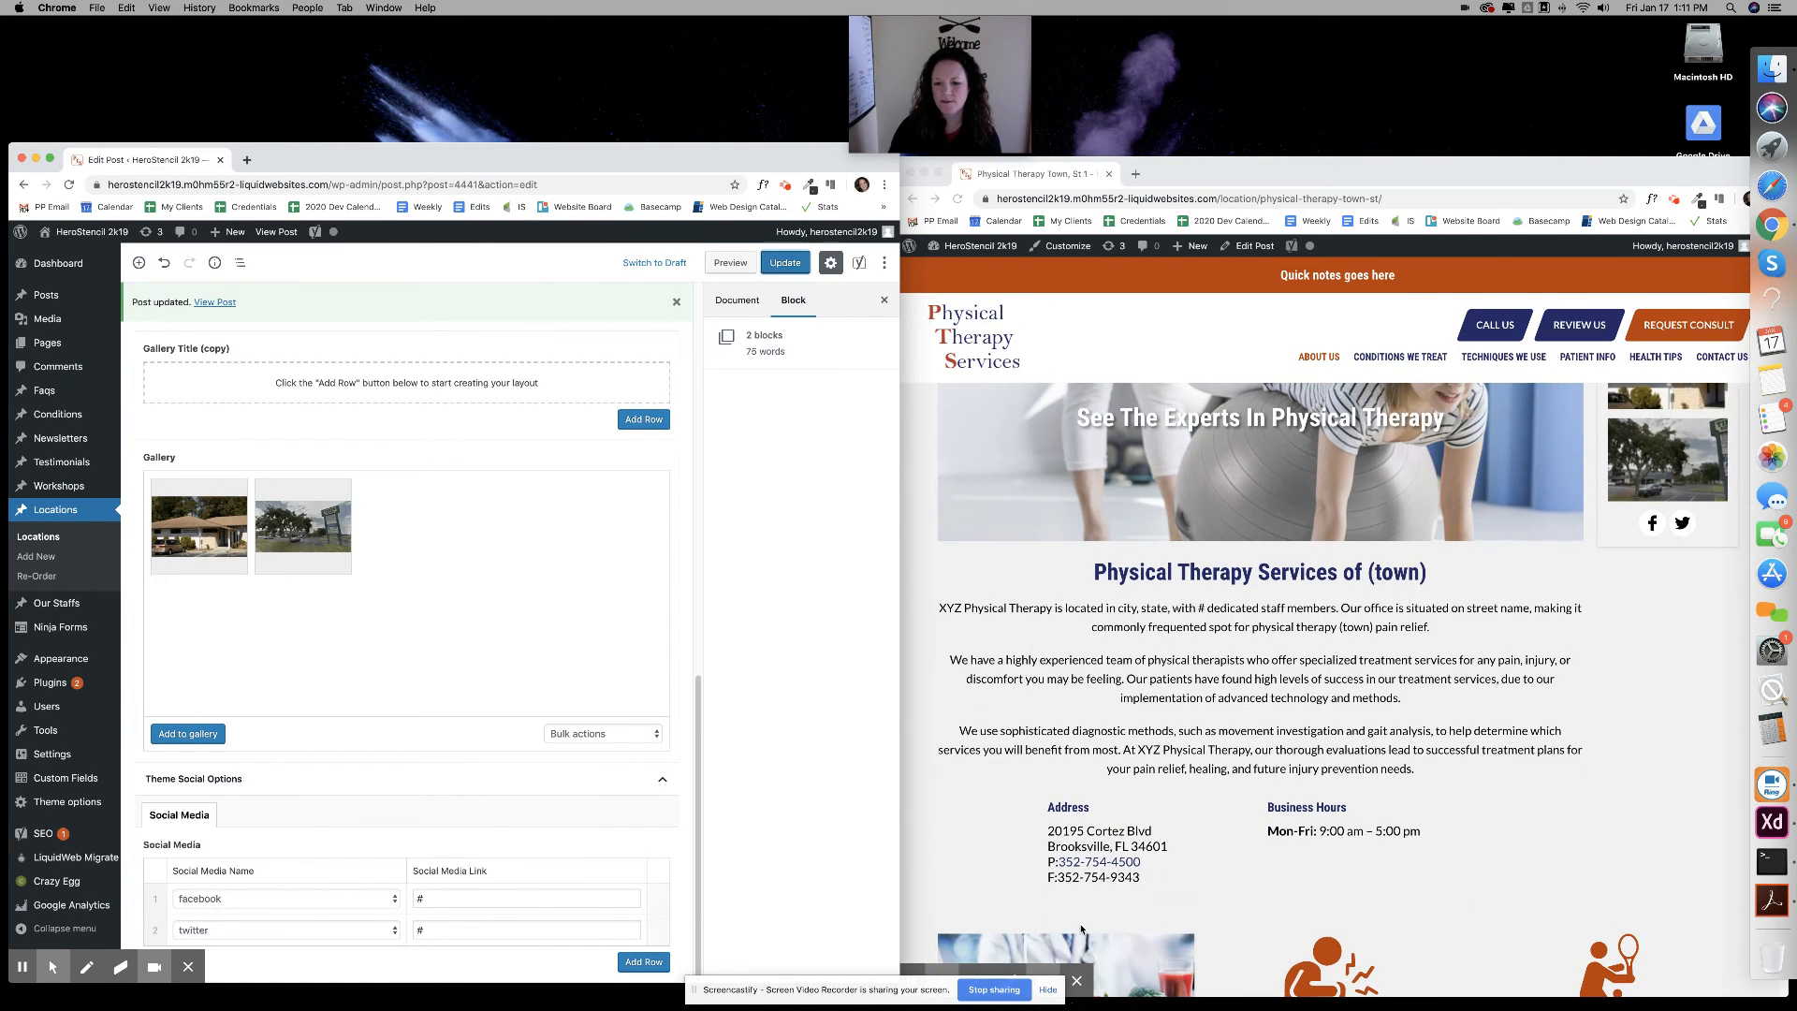
scroll(1251, 840, "up", 4)
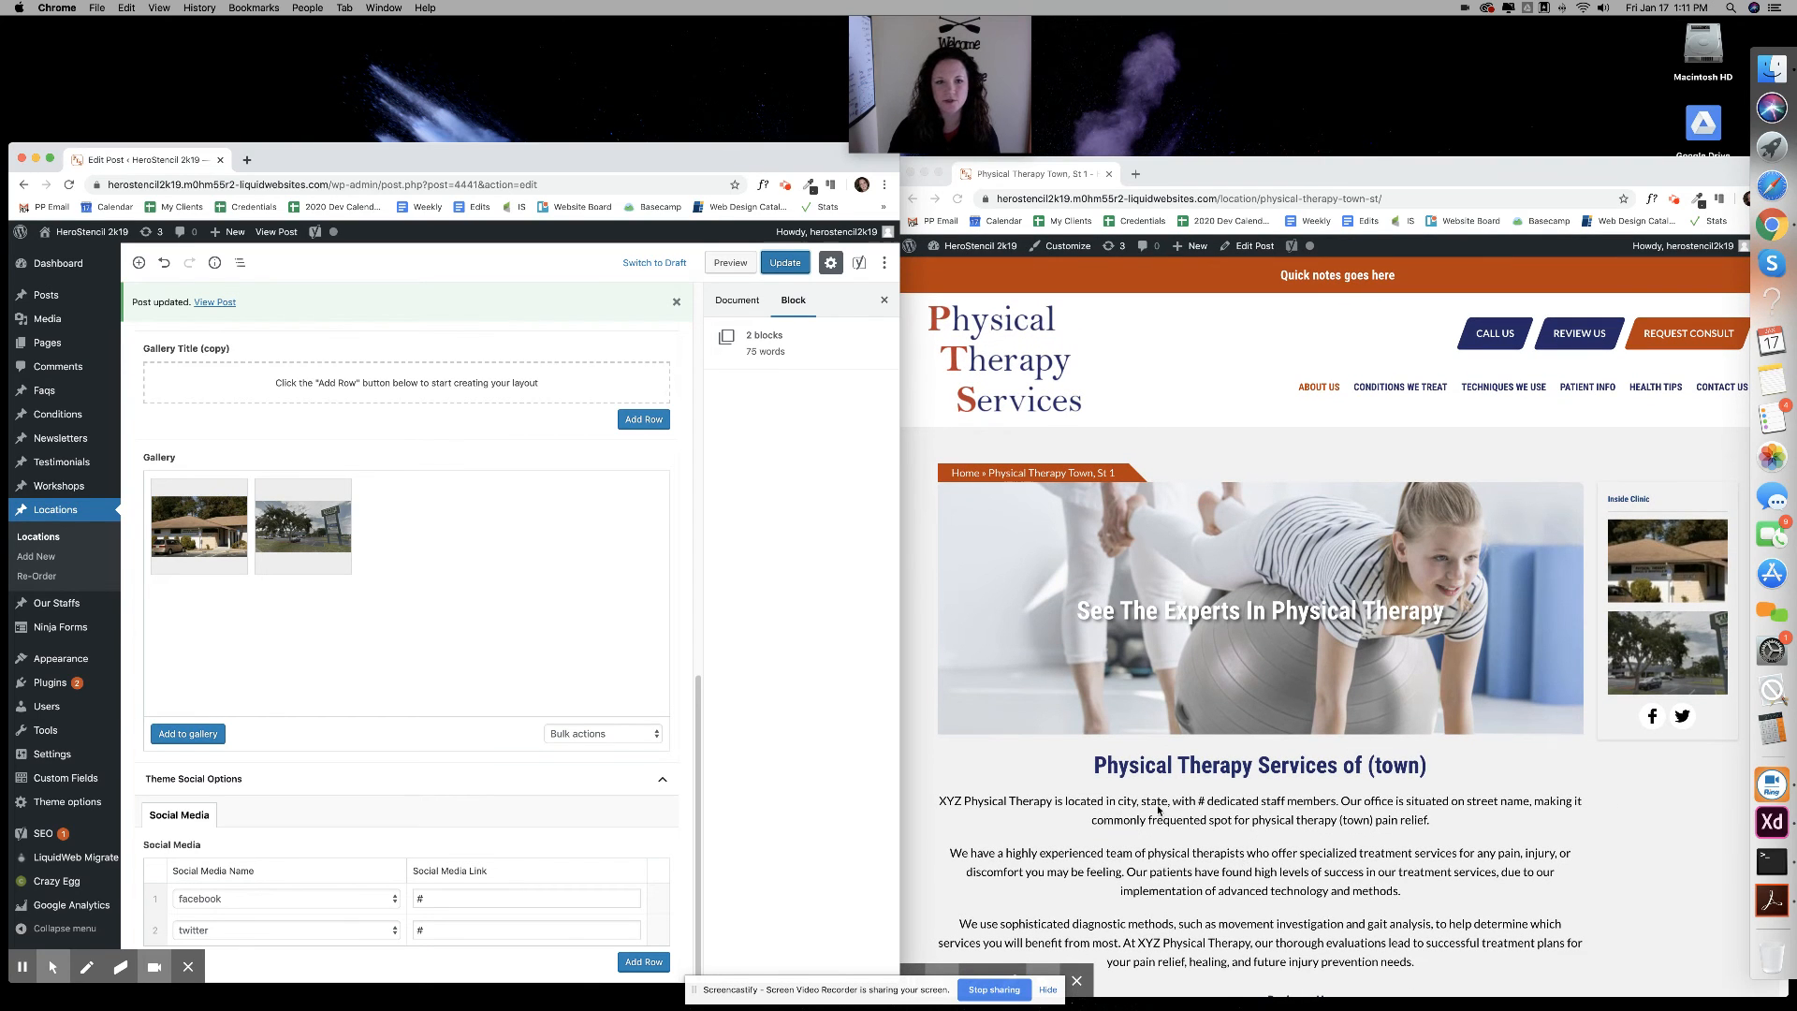
Open the Text Content Block fields and compare the Text Block Image with the matching section of the live page
scroll(433, 509, "up", 3)
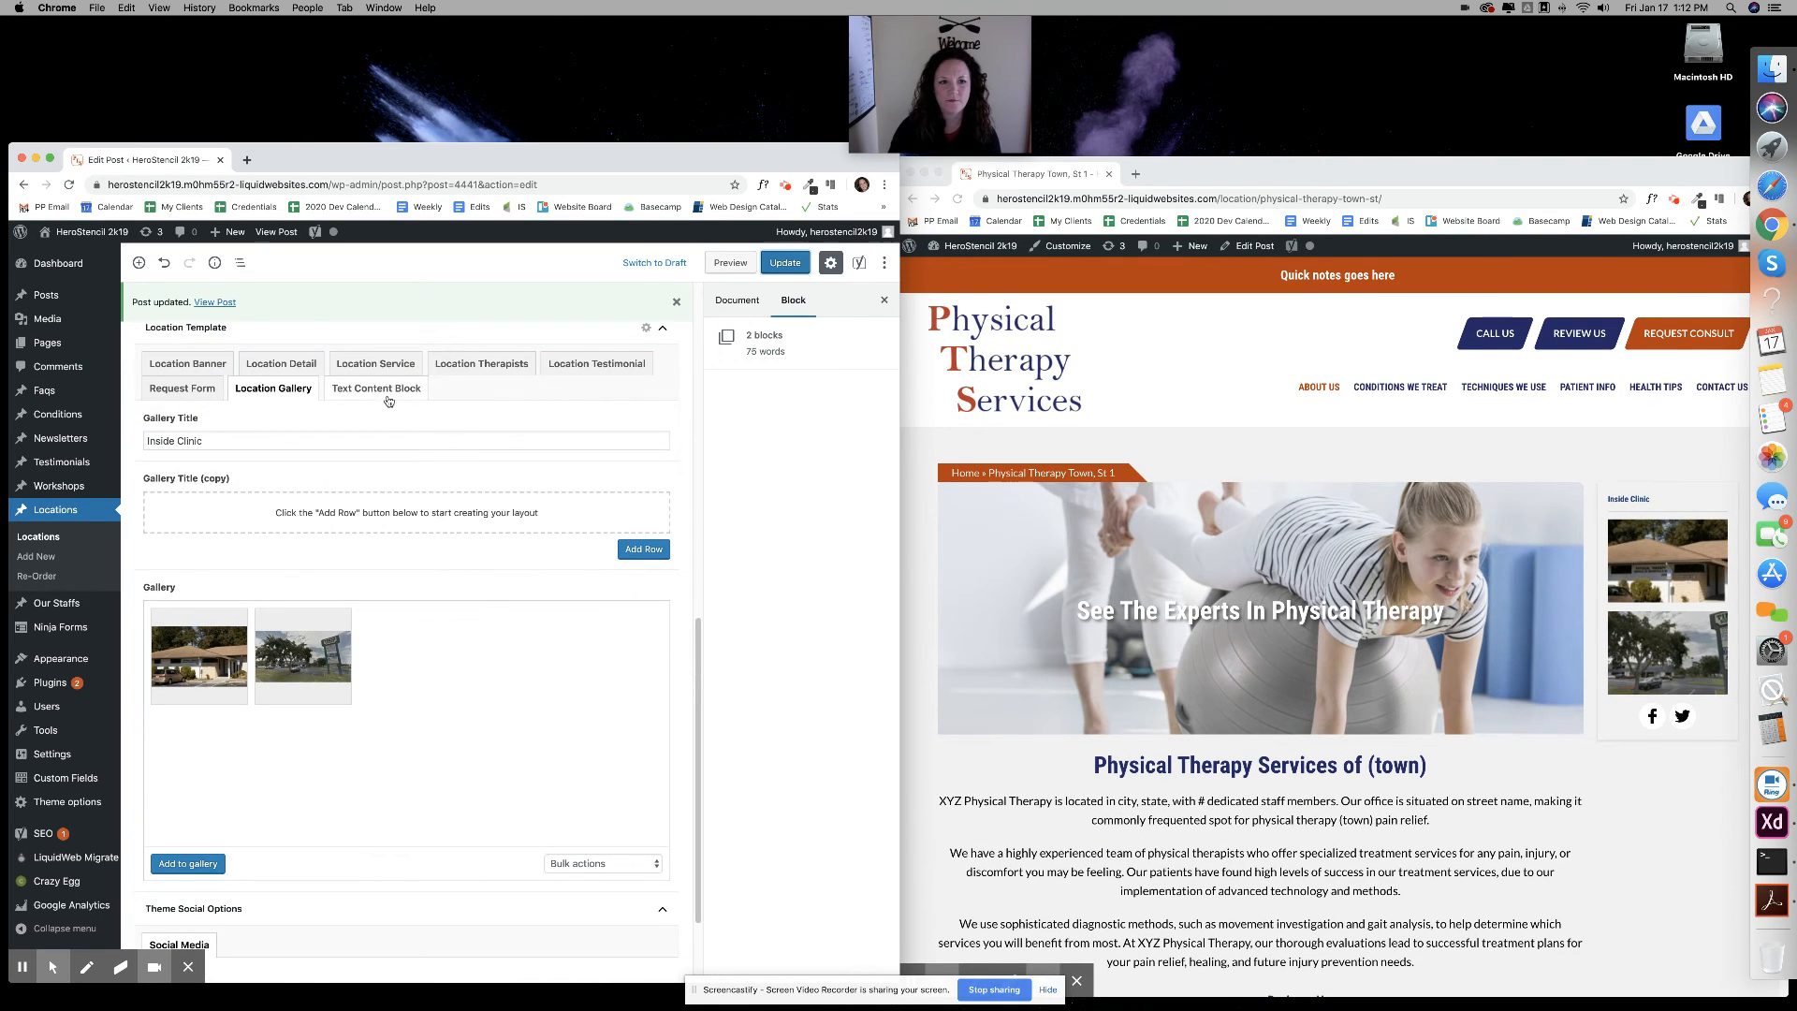
left_click(385, 390)
scroll(1363, 714, "down", 10)
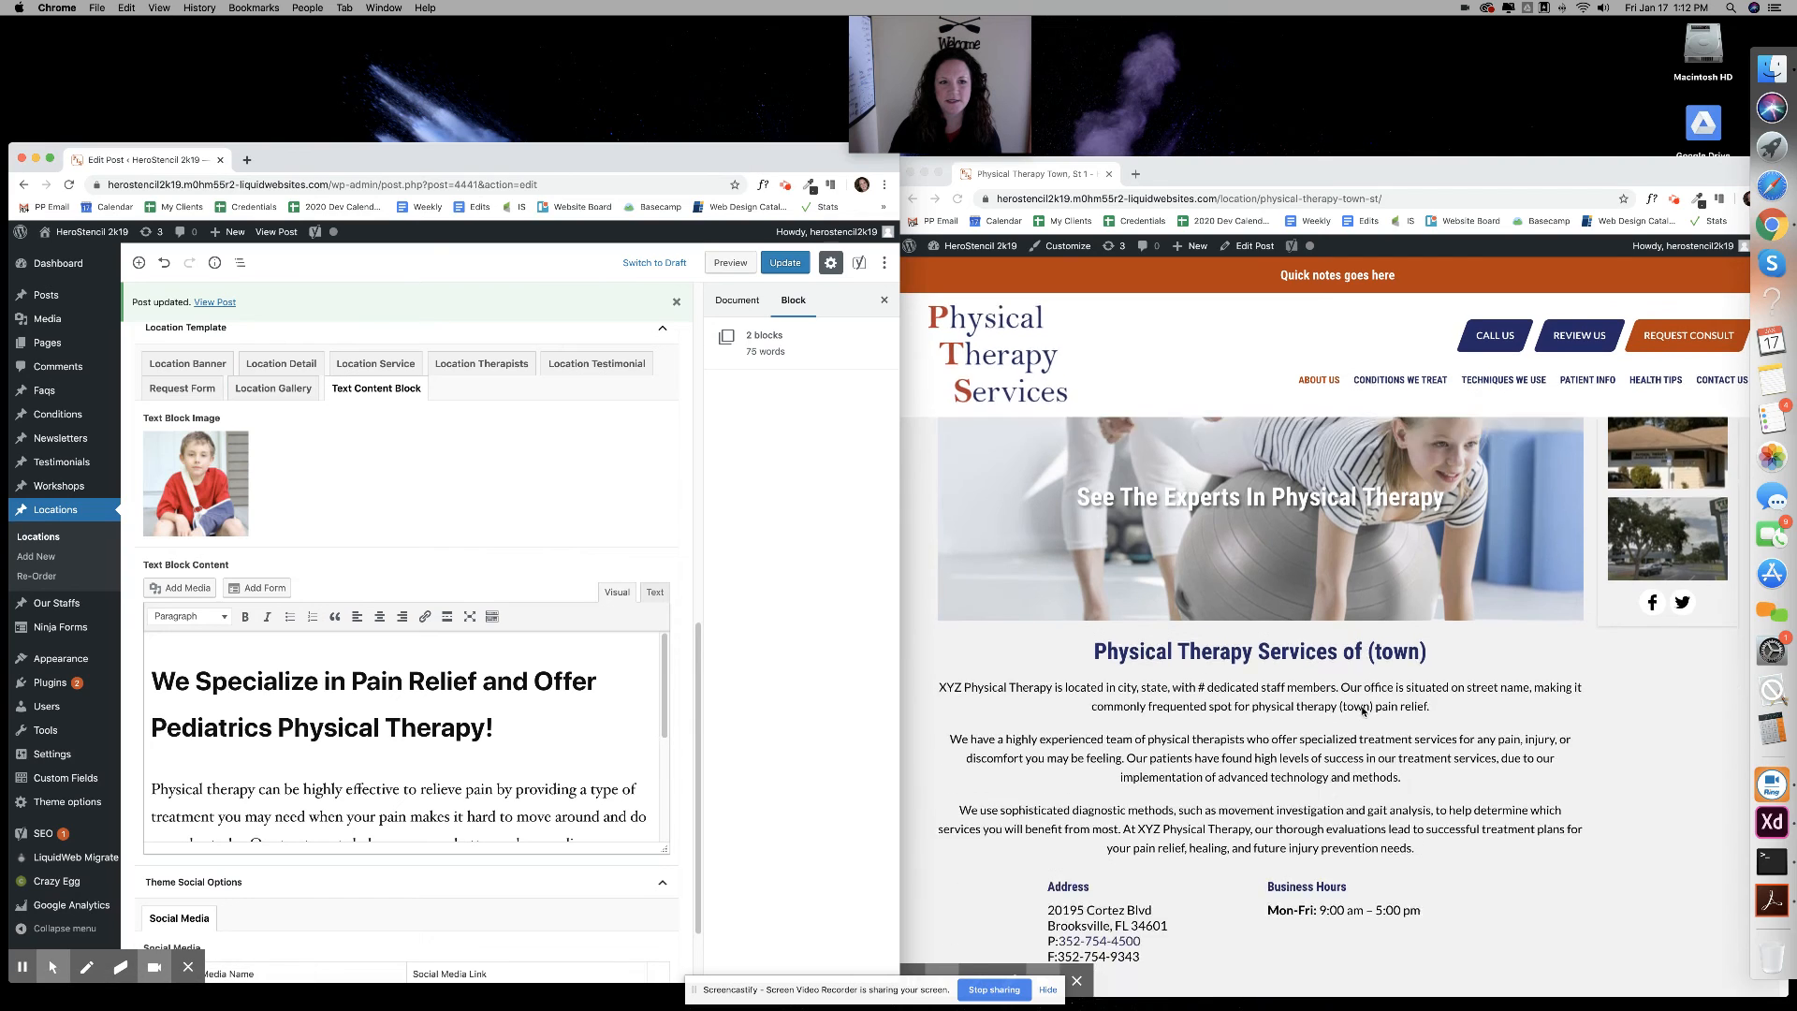
scroll(1362, 713, "down", 10)
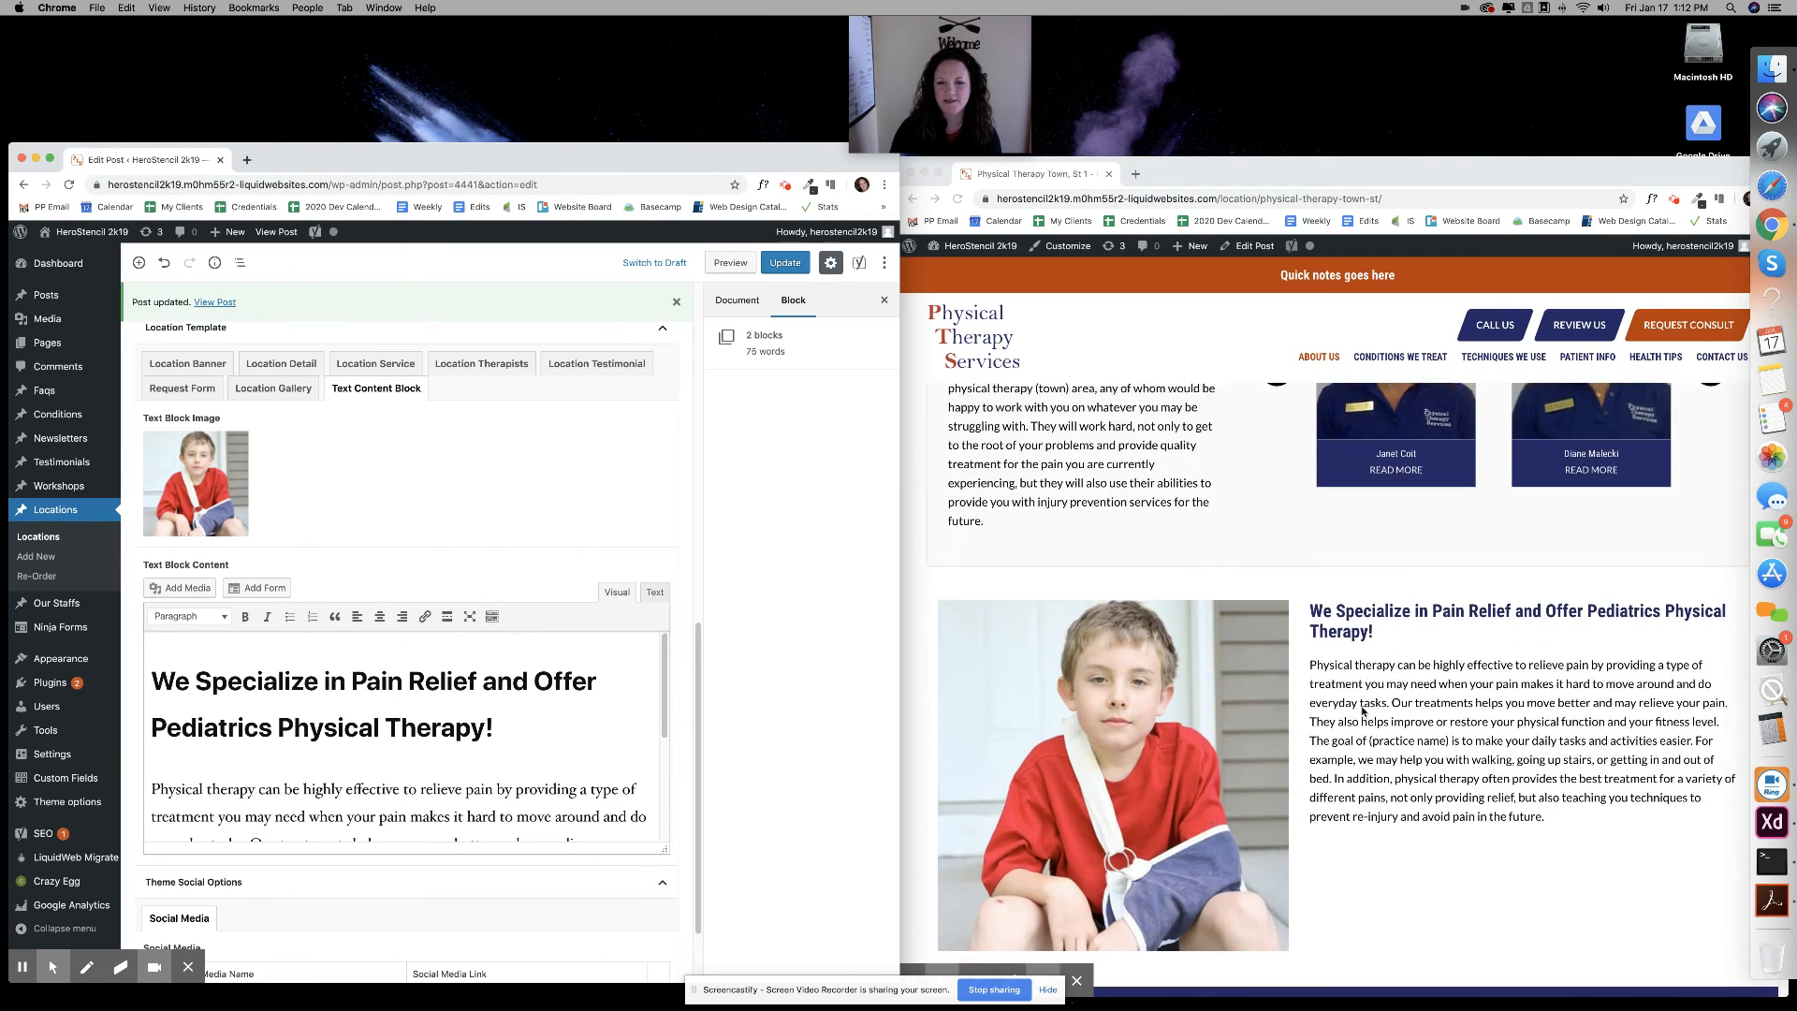
scroll(1363, 711, "up", 1)
mouse_move(241, 493)
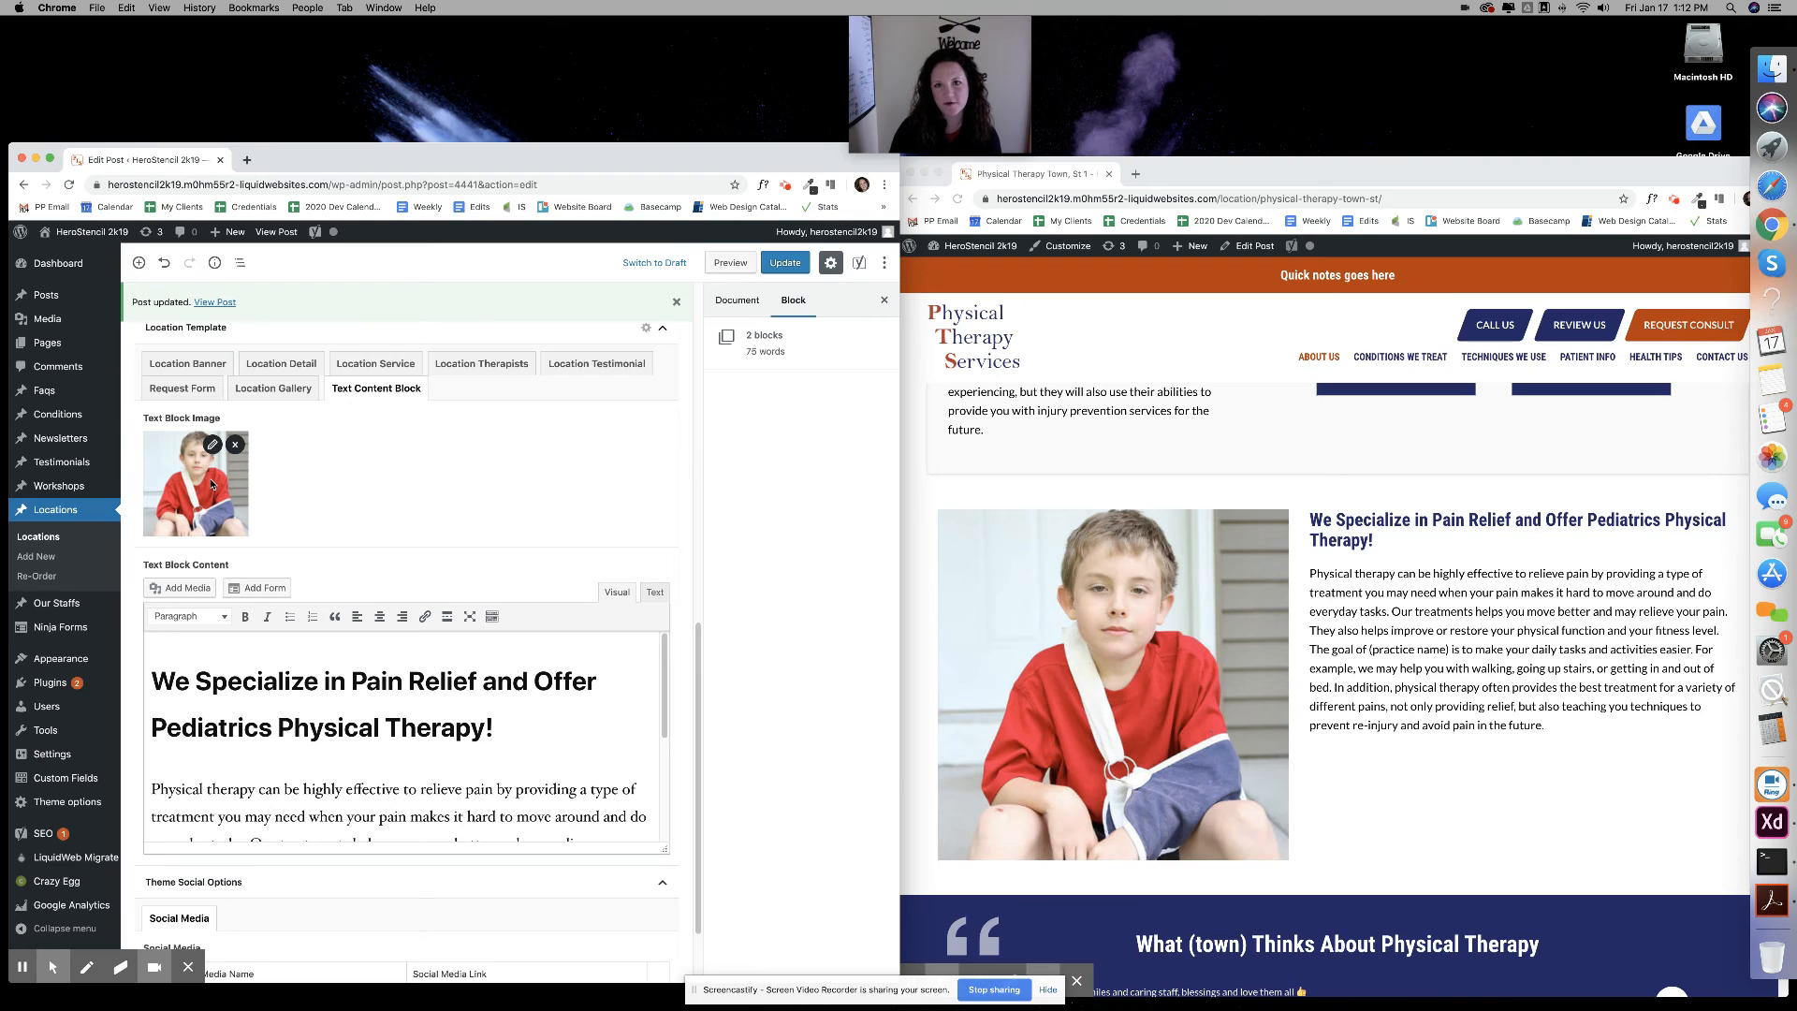
Examine the heading and paragraph in Text Block Content against the pediatrics section on the live page
scroll(348, 532, "down", 2)
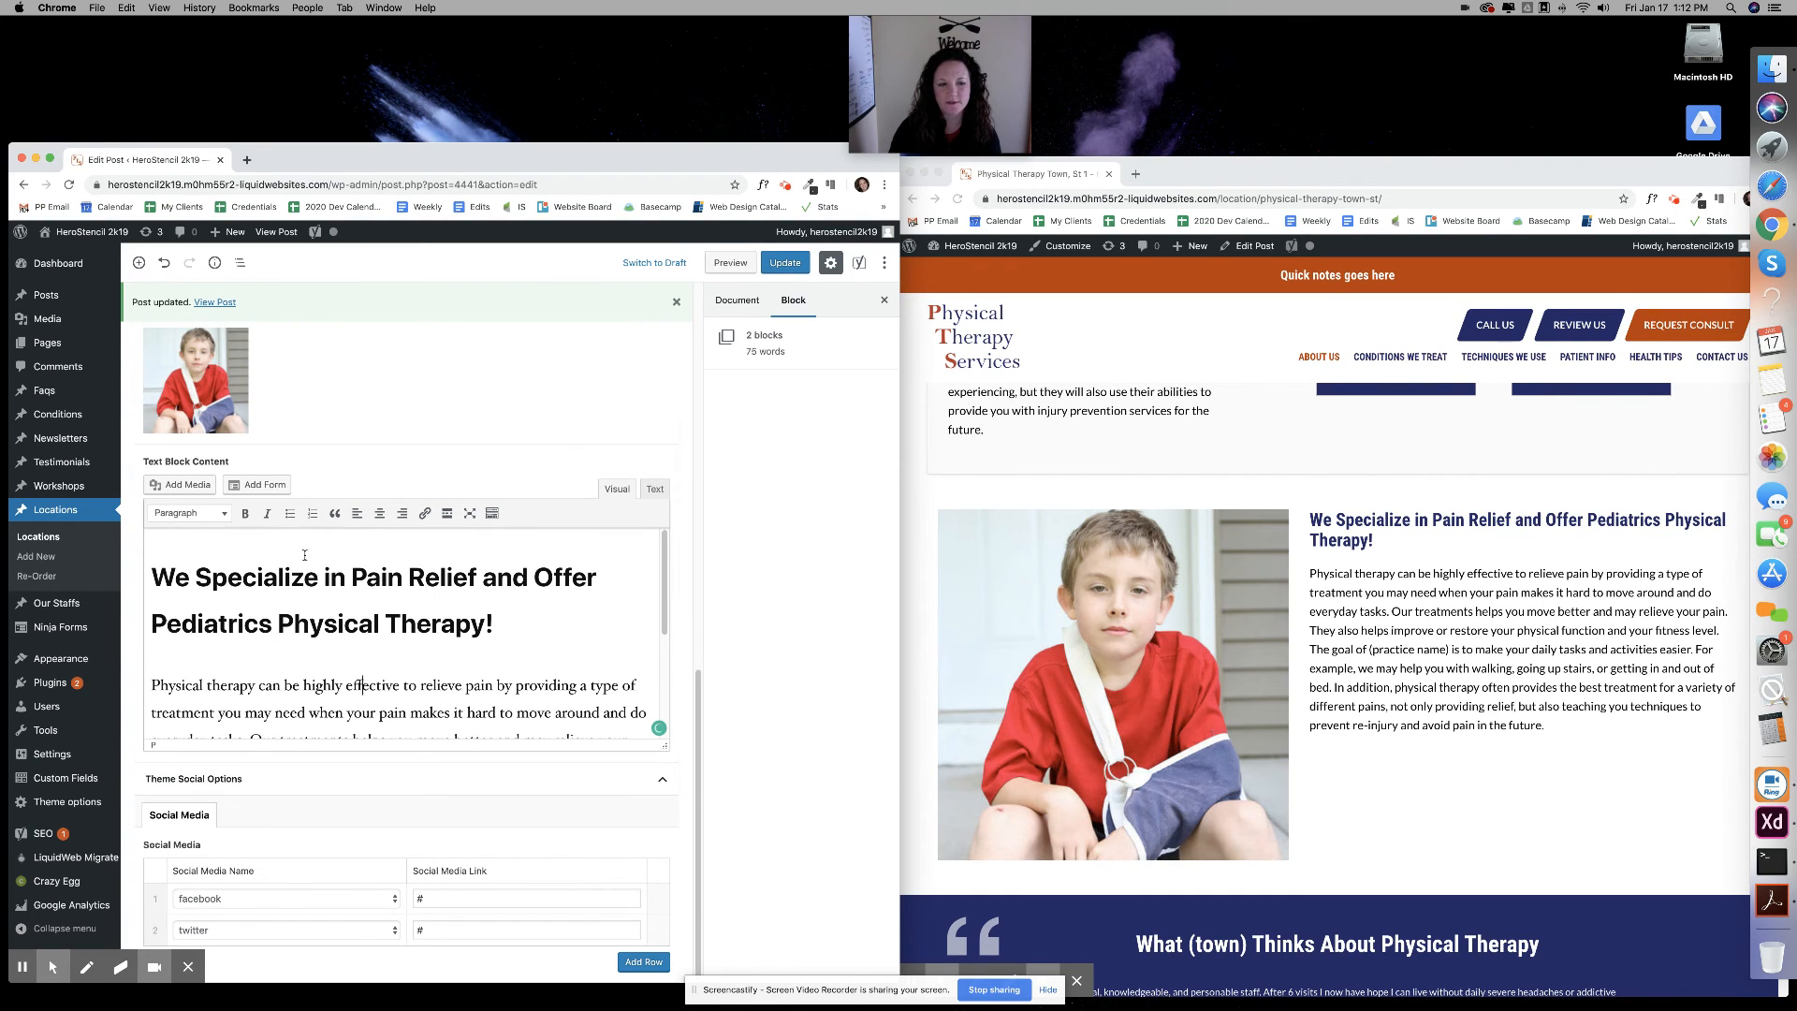
left_click_drag(496, 626, 152, 573)
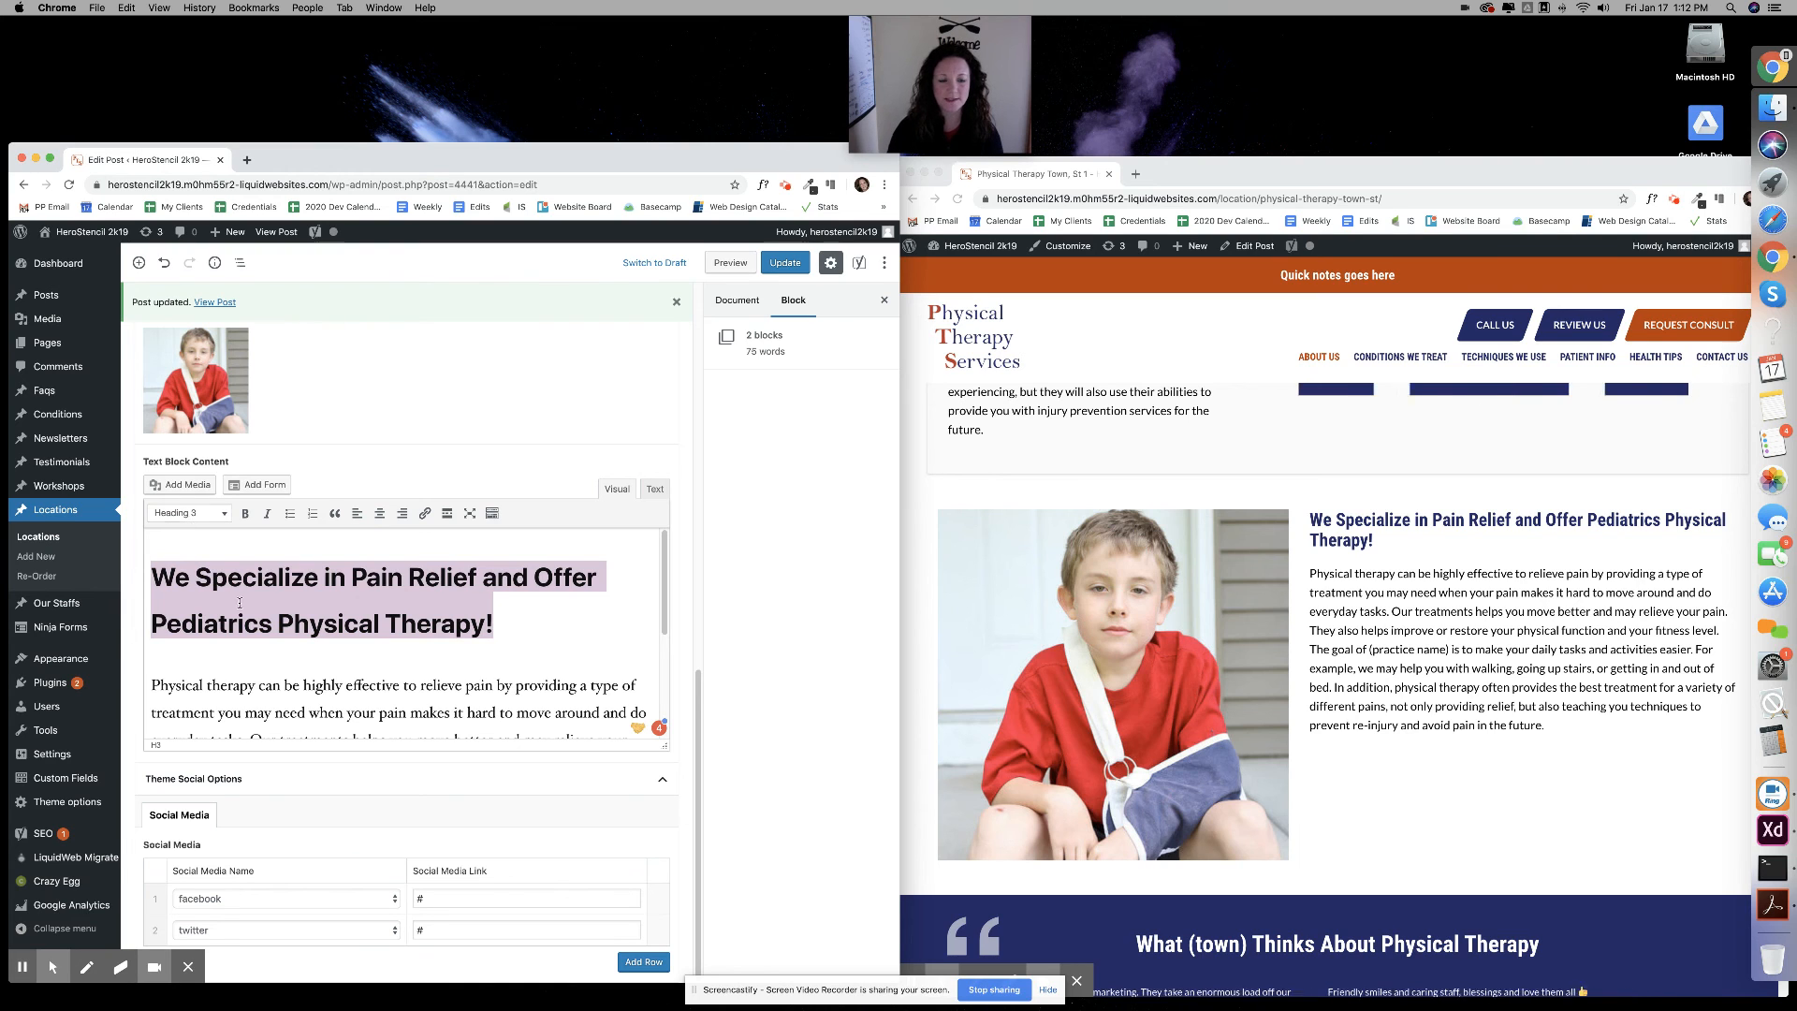
scroll(241, 611, "down", 3)
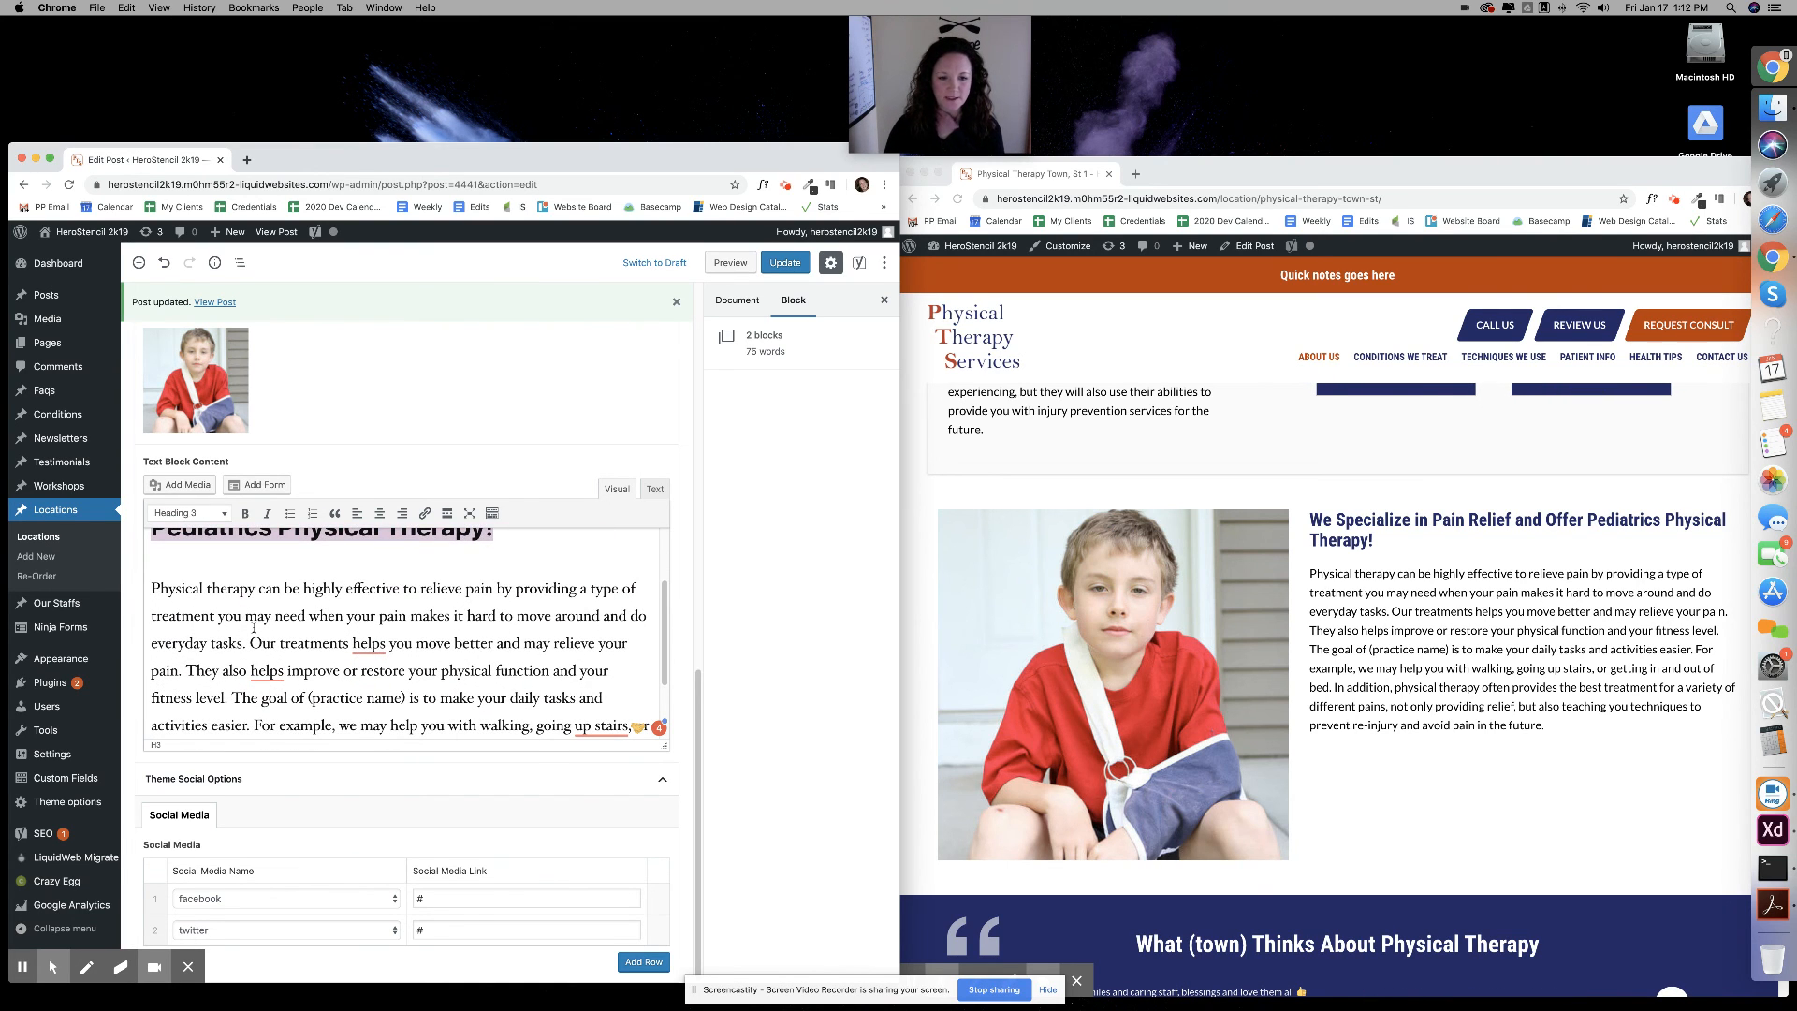
scroll(253, 628, "down", 2)
scroll(281, 626, "up", 8)
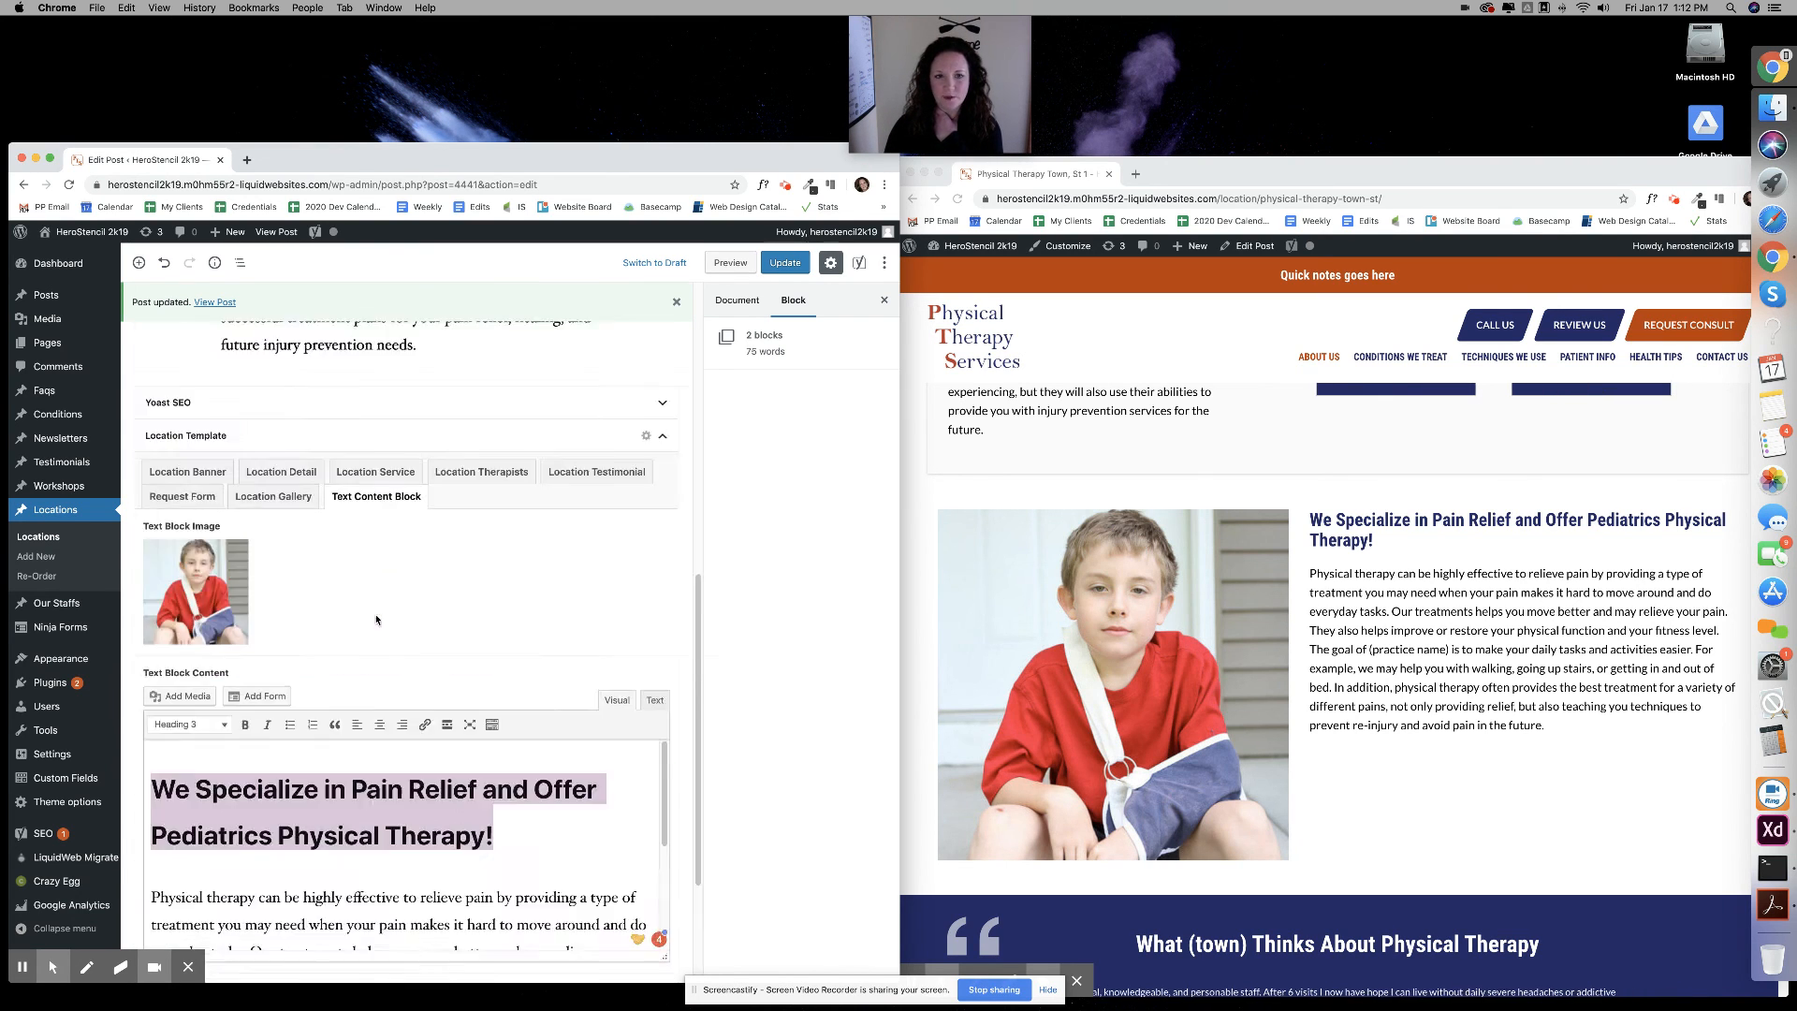
Review the location post's main text and examine the location details in the live page's footer
scroll(377, 619, "up", 10)
scroll(416, 619, "down", 3)
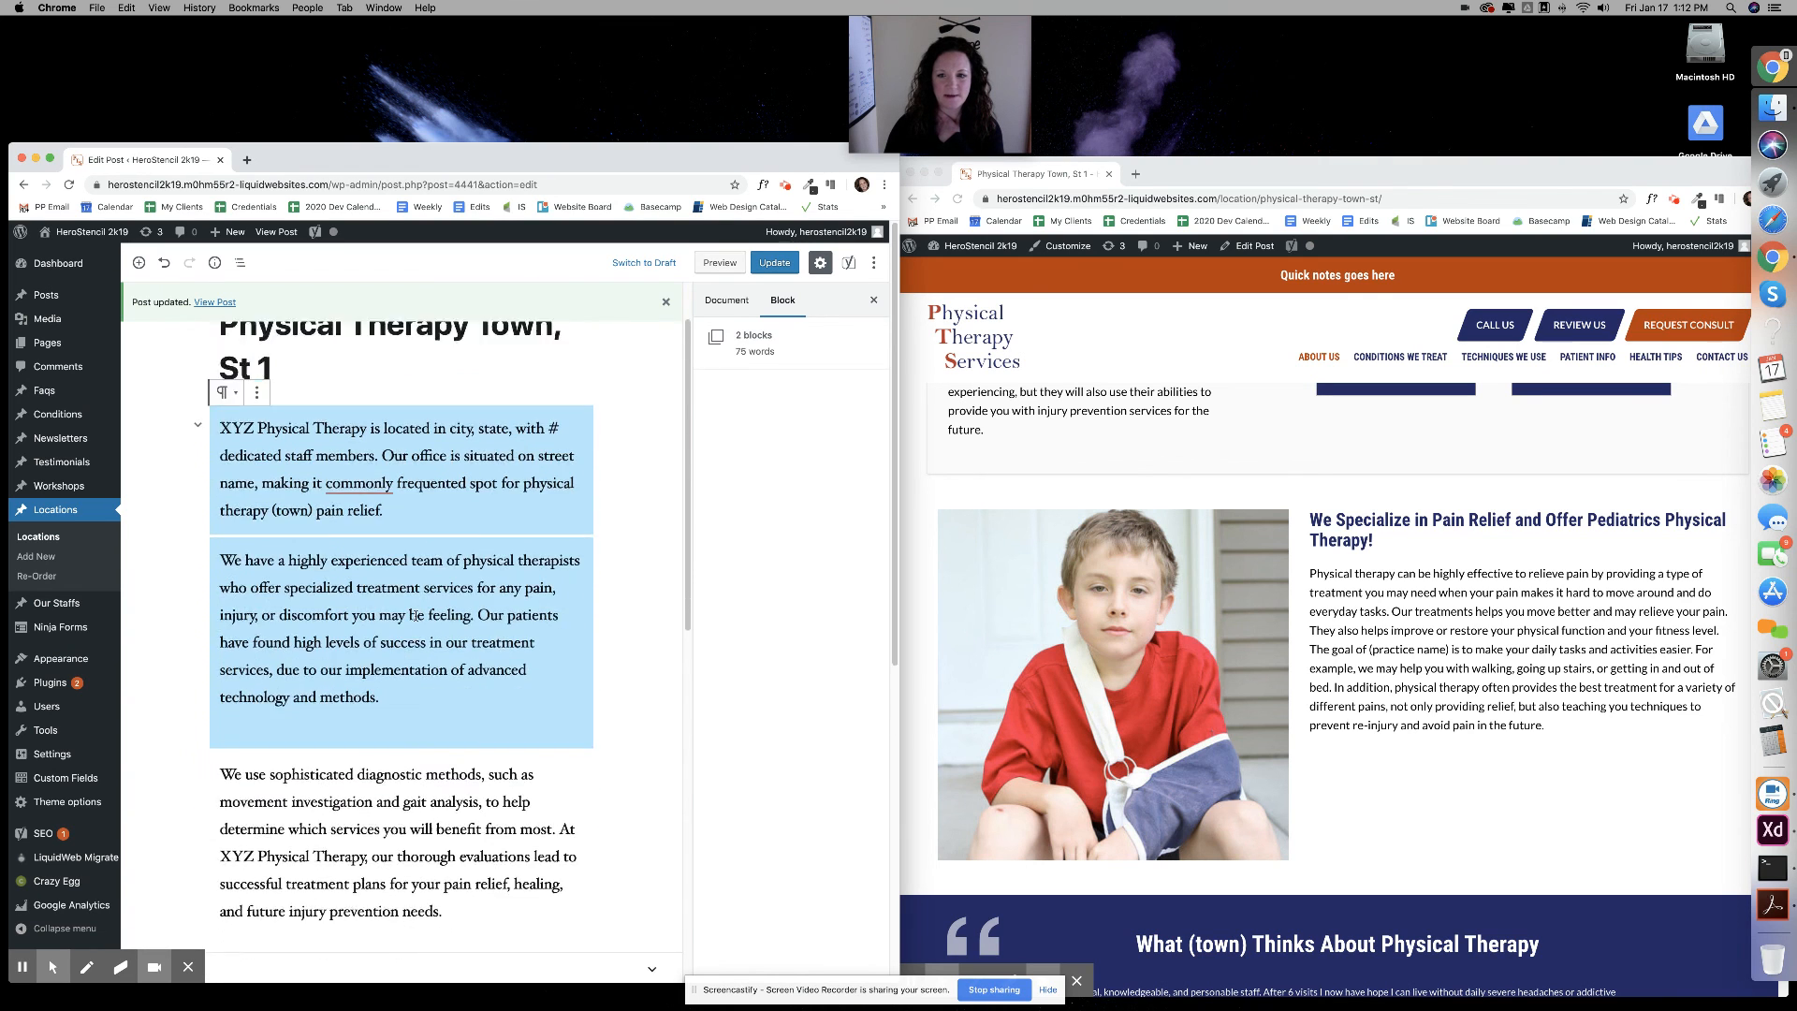
scroll(374, 620, "up", 4)
scroll(345, 621, "down", 10)
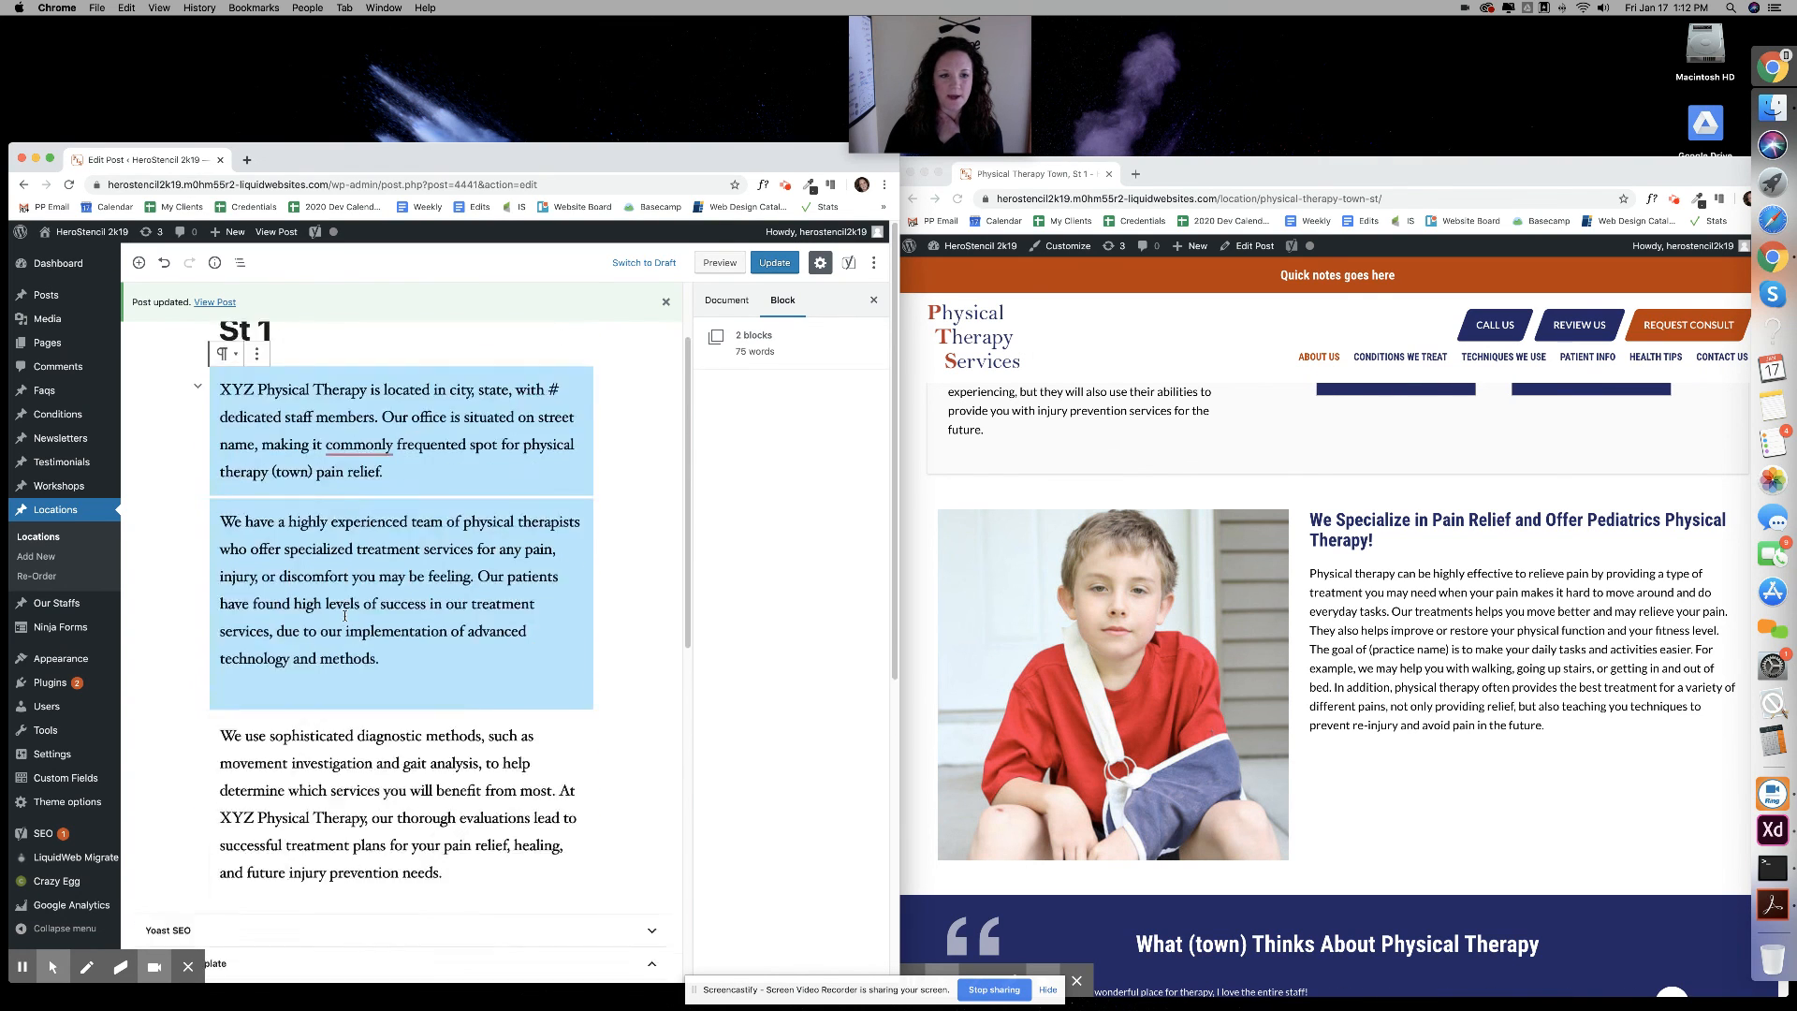
left_click(1326, 627)
scroll(1326, 628, "down", 10)
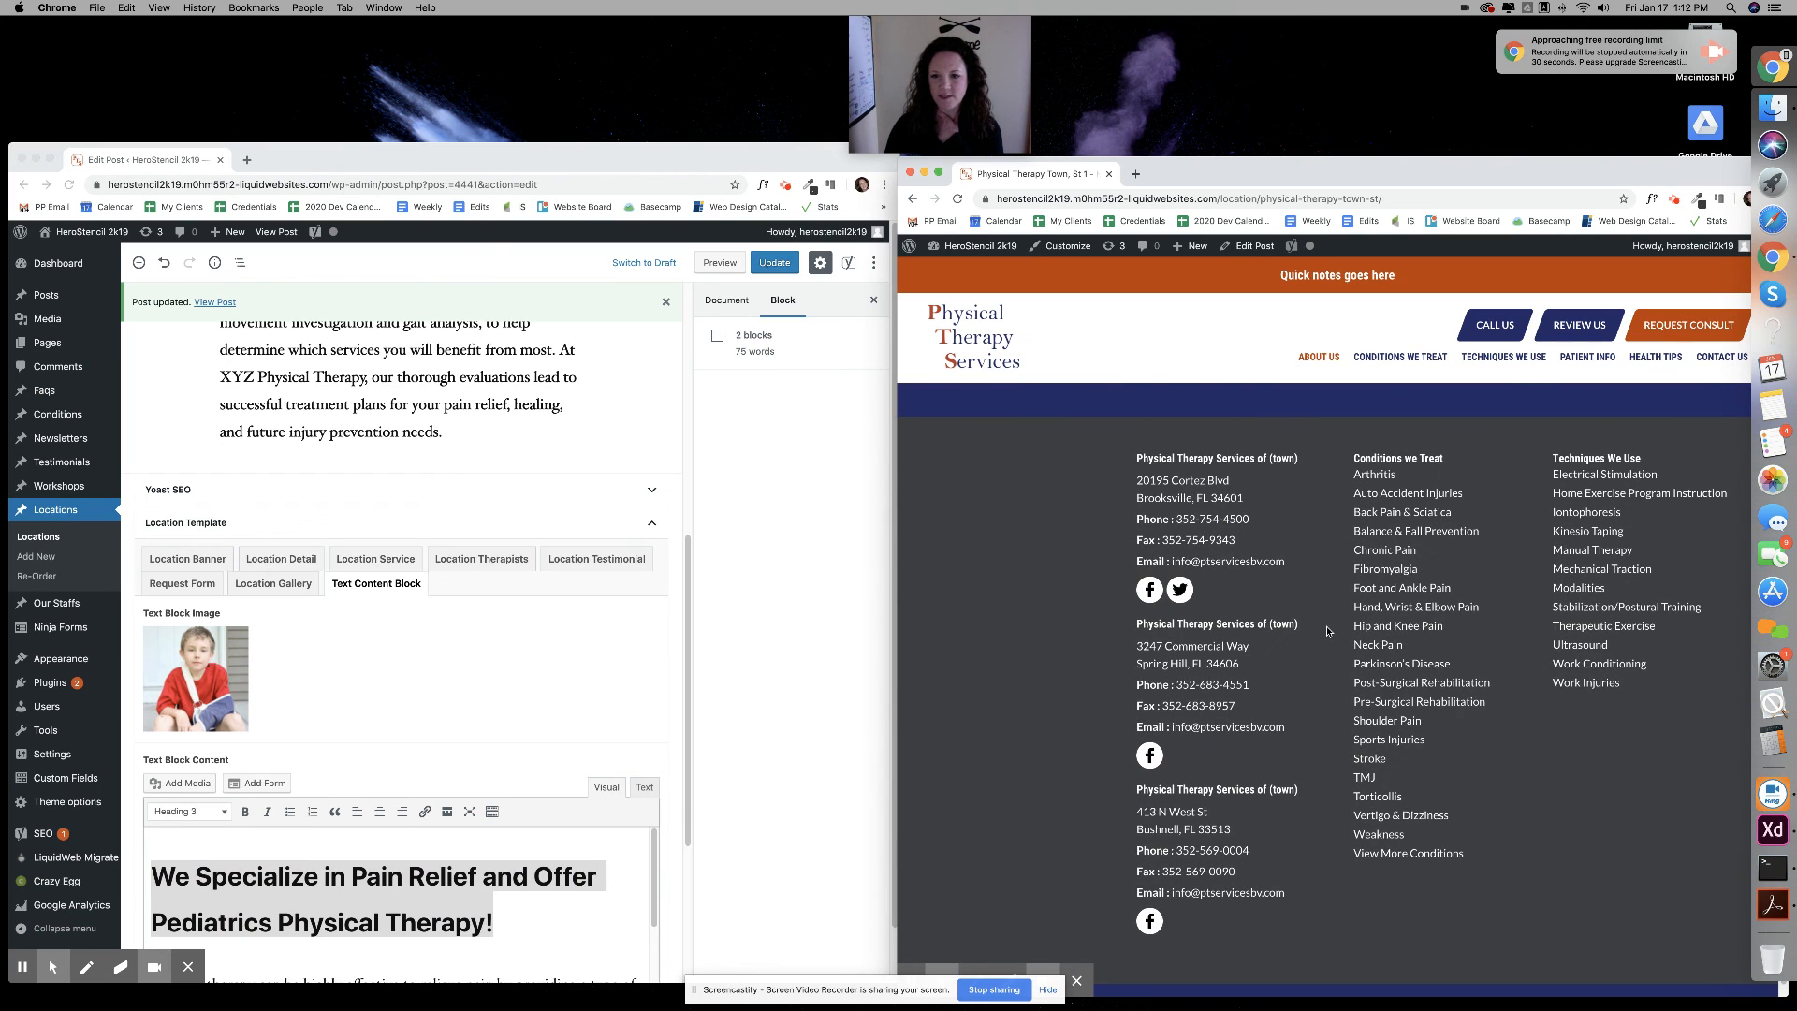
Open the Location Detail fields and replace the street type in the Location Address with "Road"
scroll(373, 499, "up", 5)
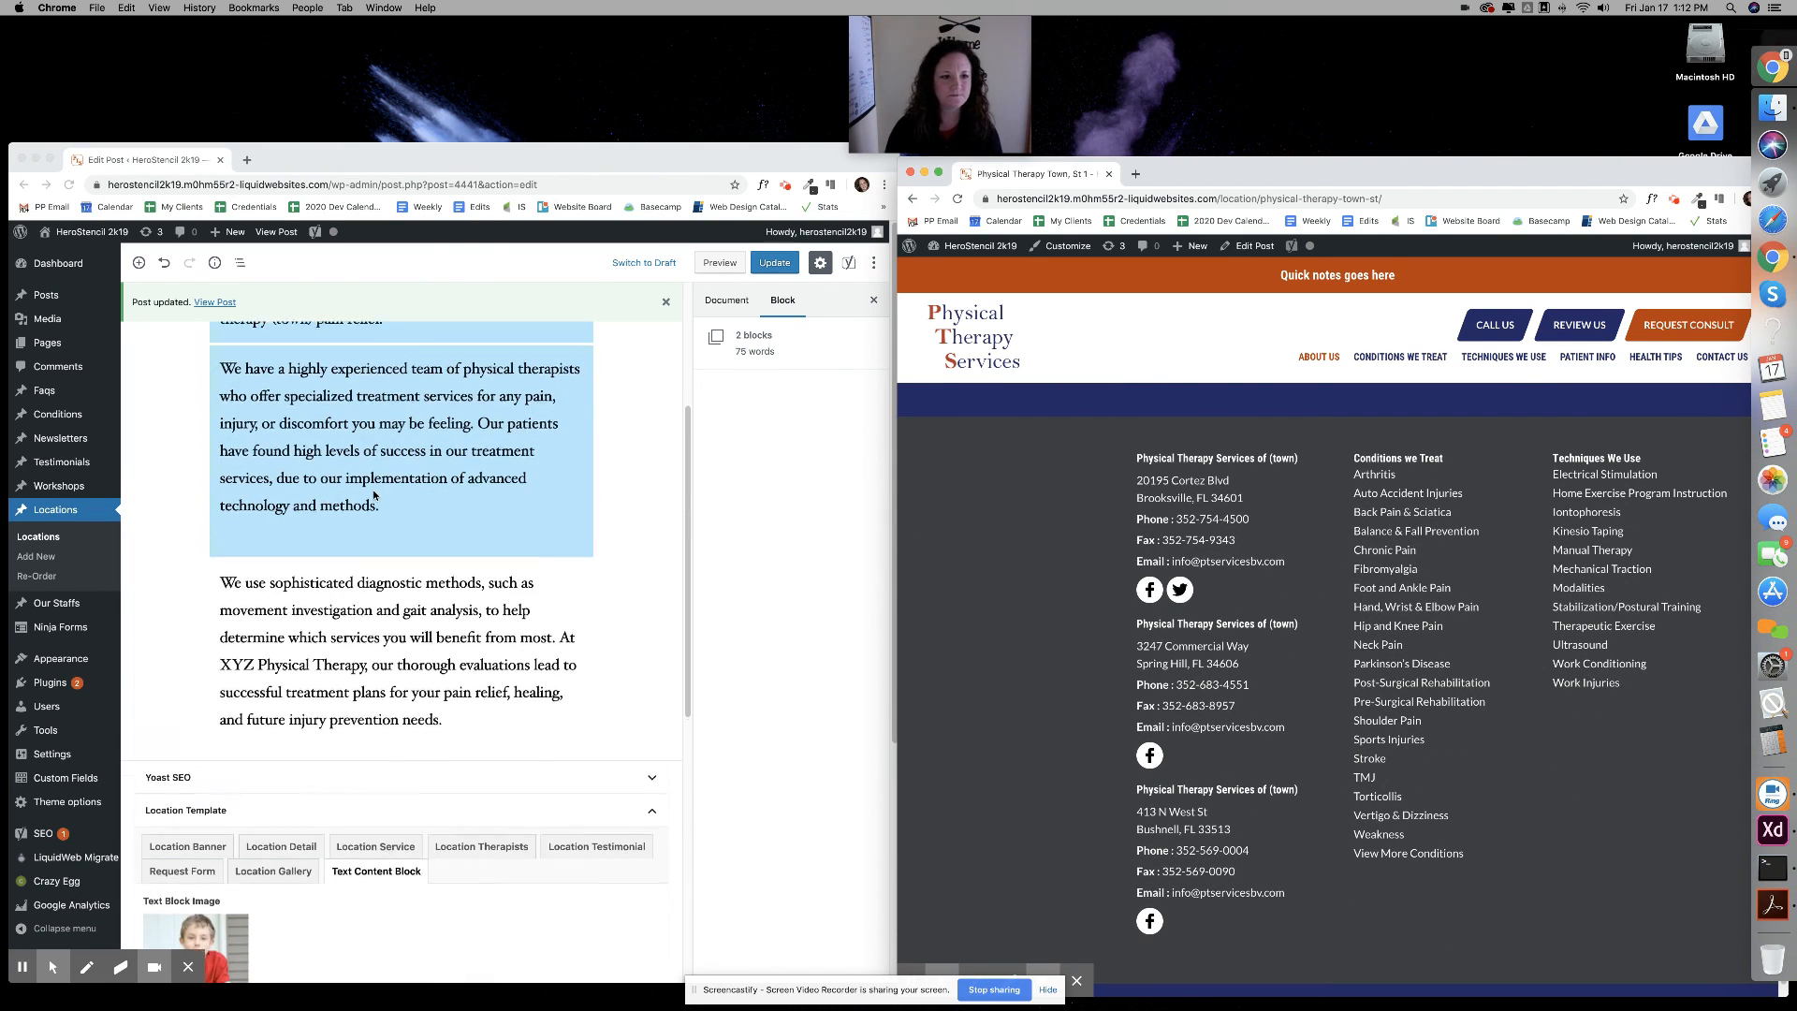
scroll(374, 500, "down", 5)
left_click(280, 551)
left_click(280, 551)
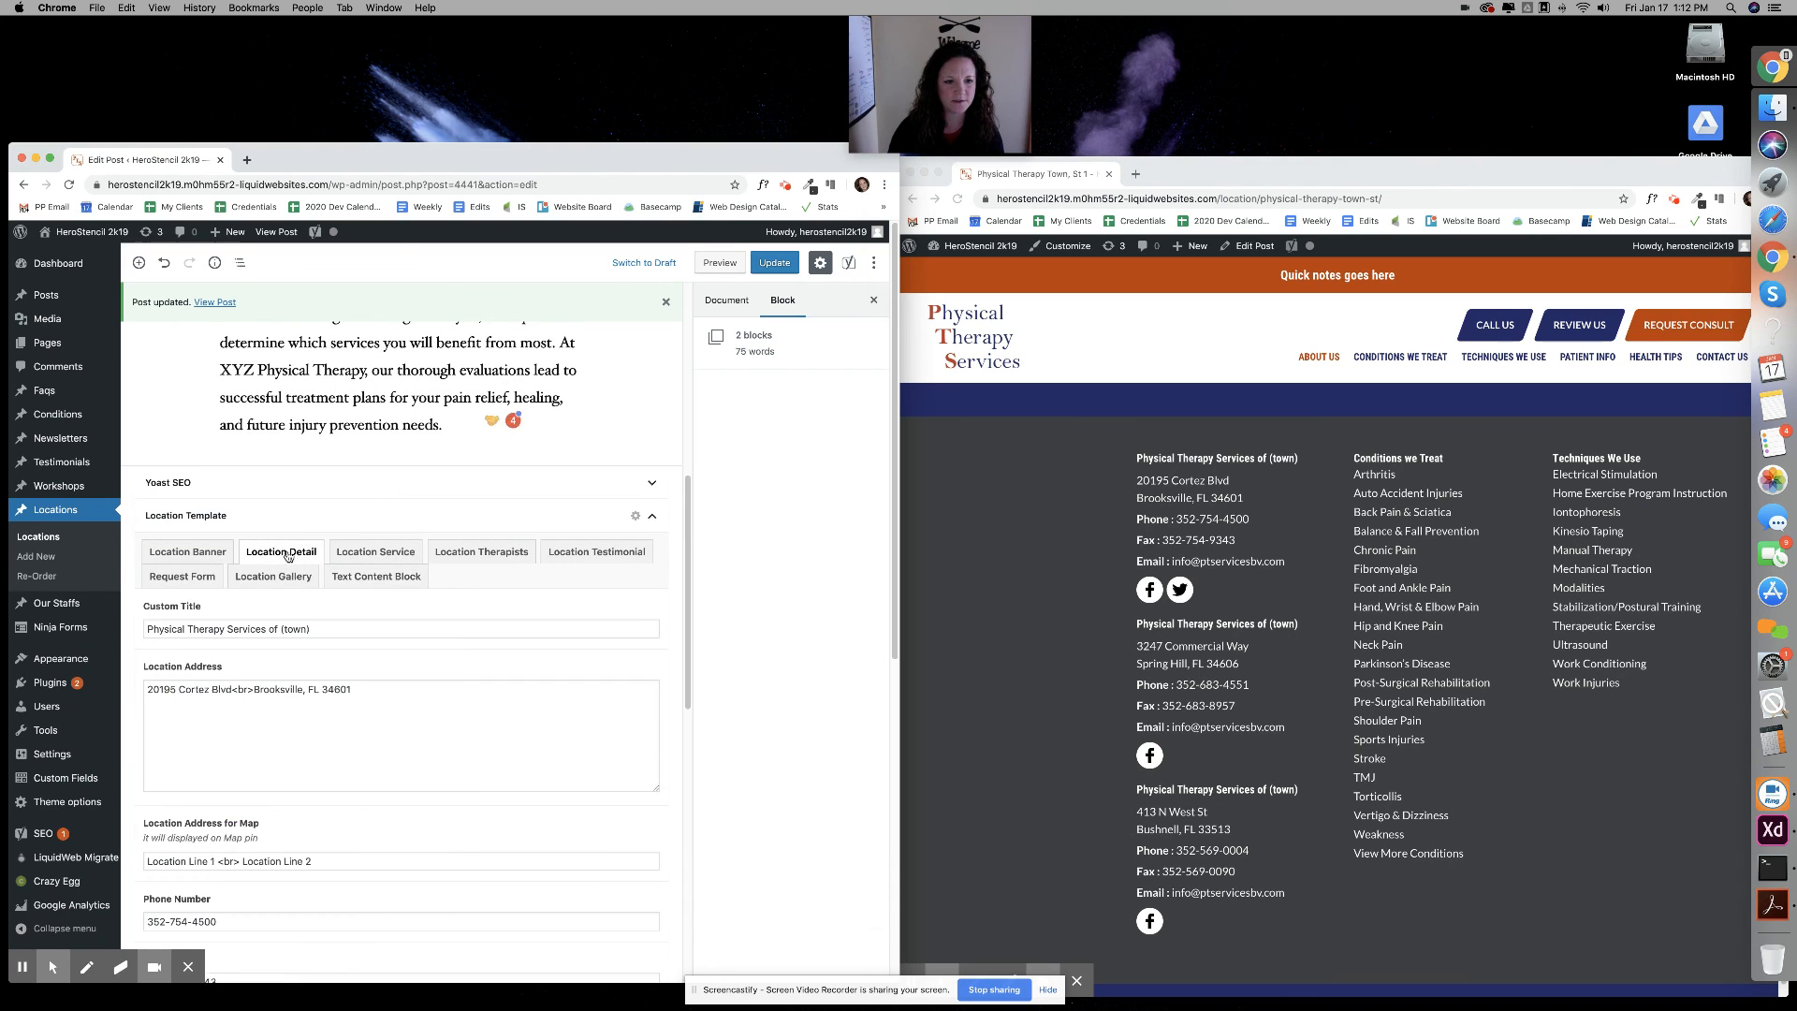
scroll(268, 649, "down", 1)
left_click(231, 655)
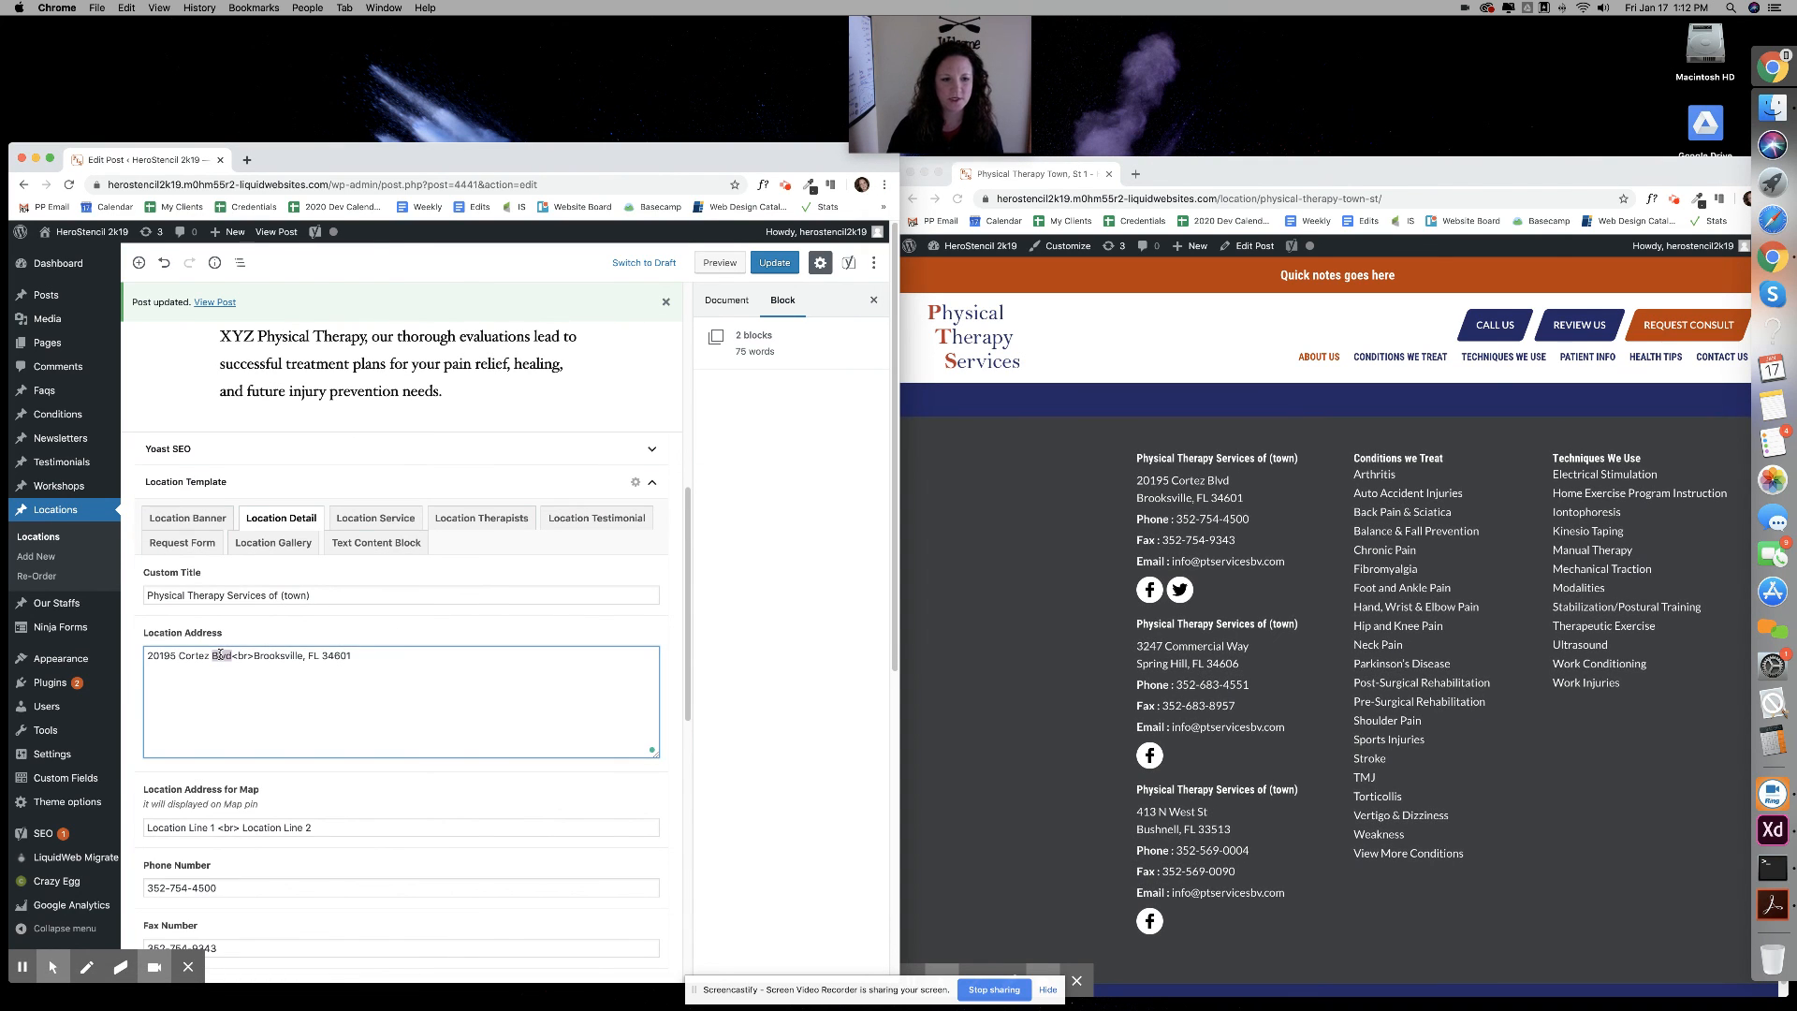
key("BackSpace")
key("BackSpace")
key("BackSpace")
key("BackSpace")
type("Road")
scroll(220, 655, "down", 2)
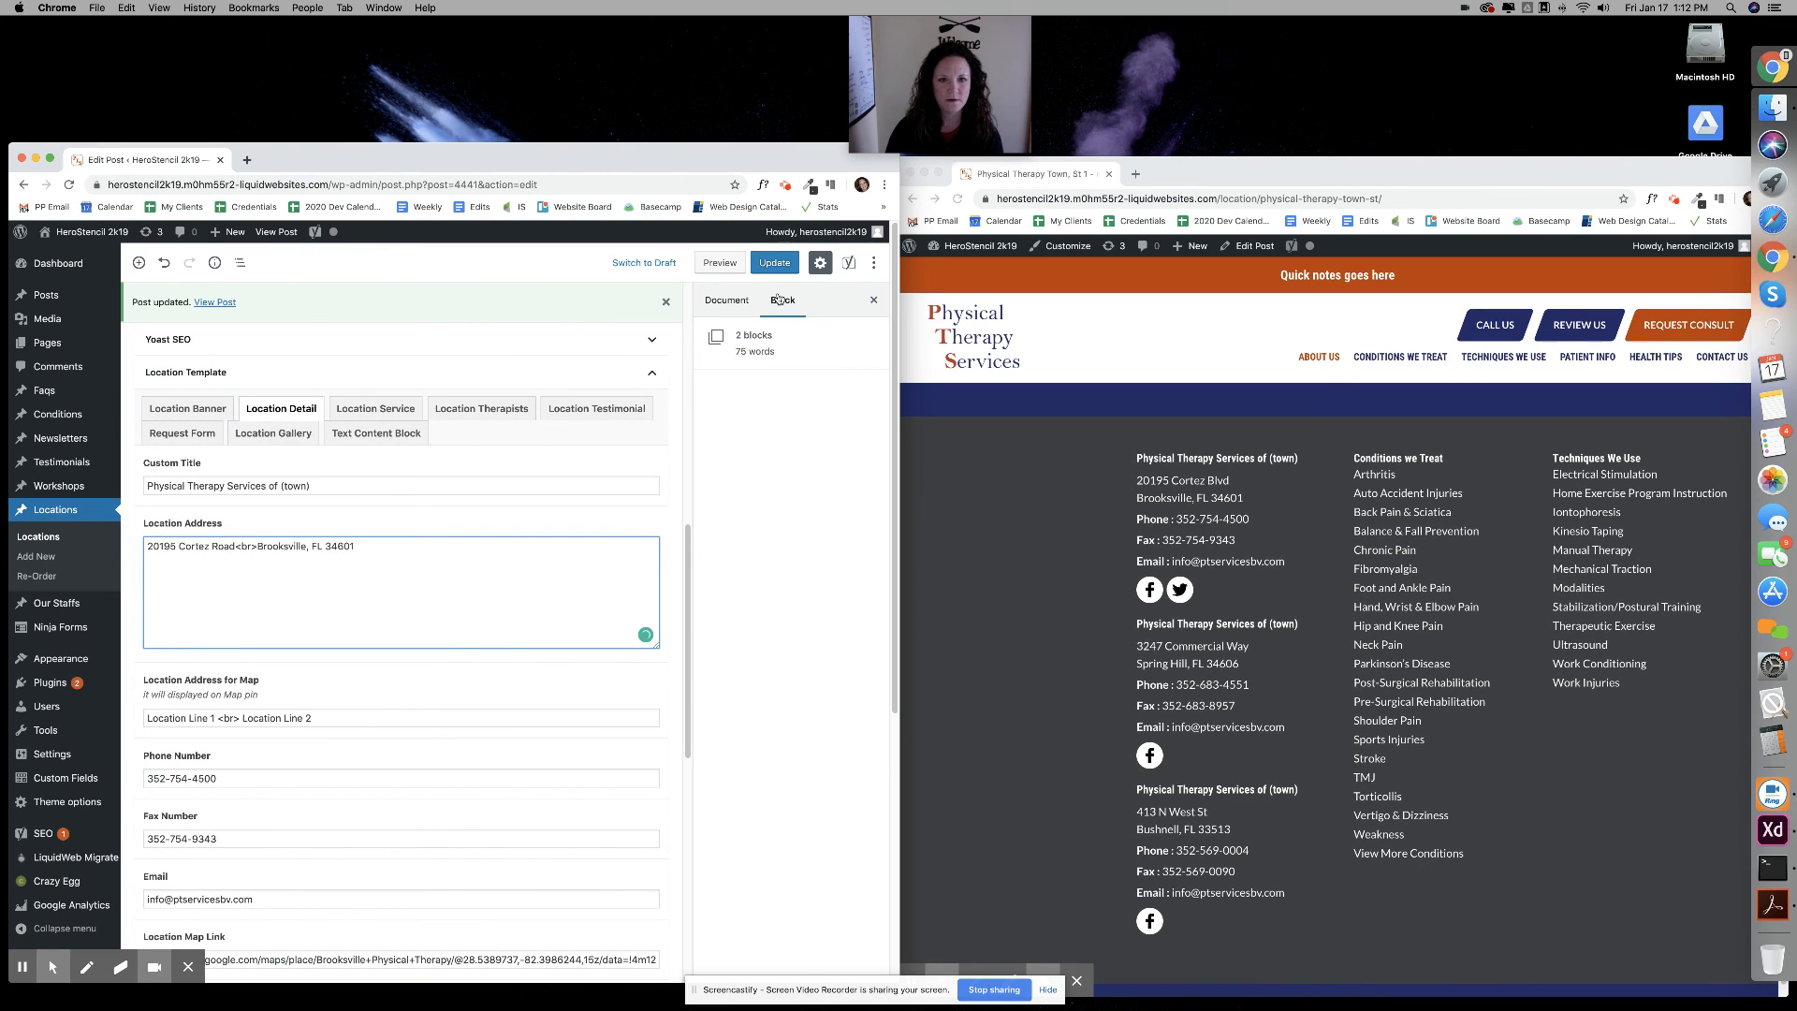
Update the location post and check the first location's street address in the live page's footer
left_click(774, 262)
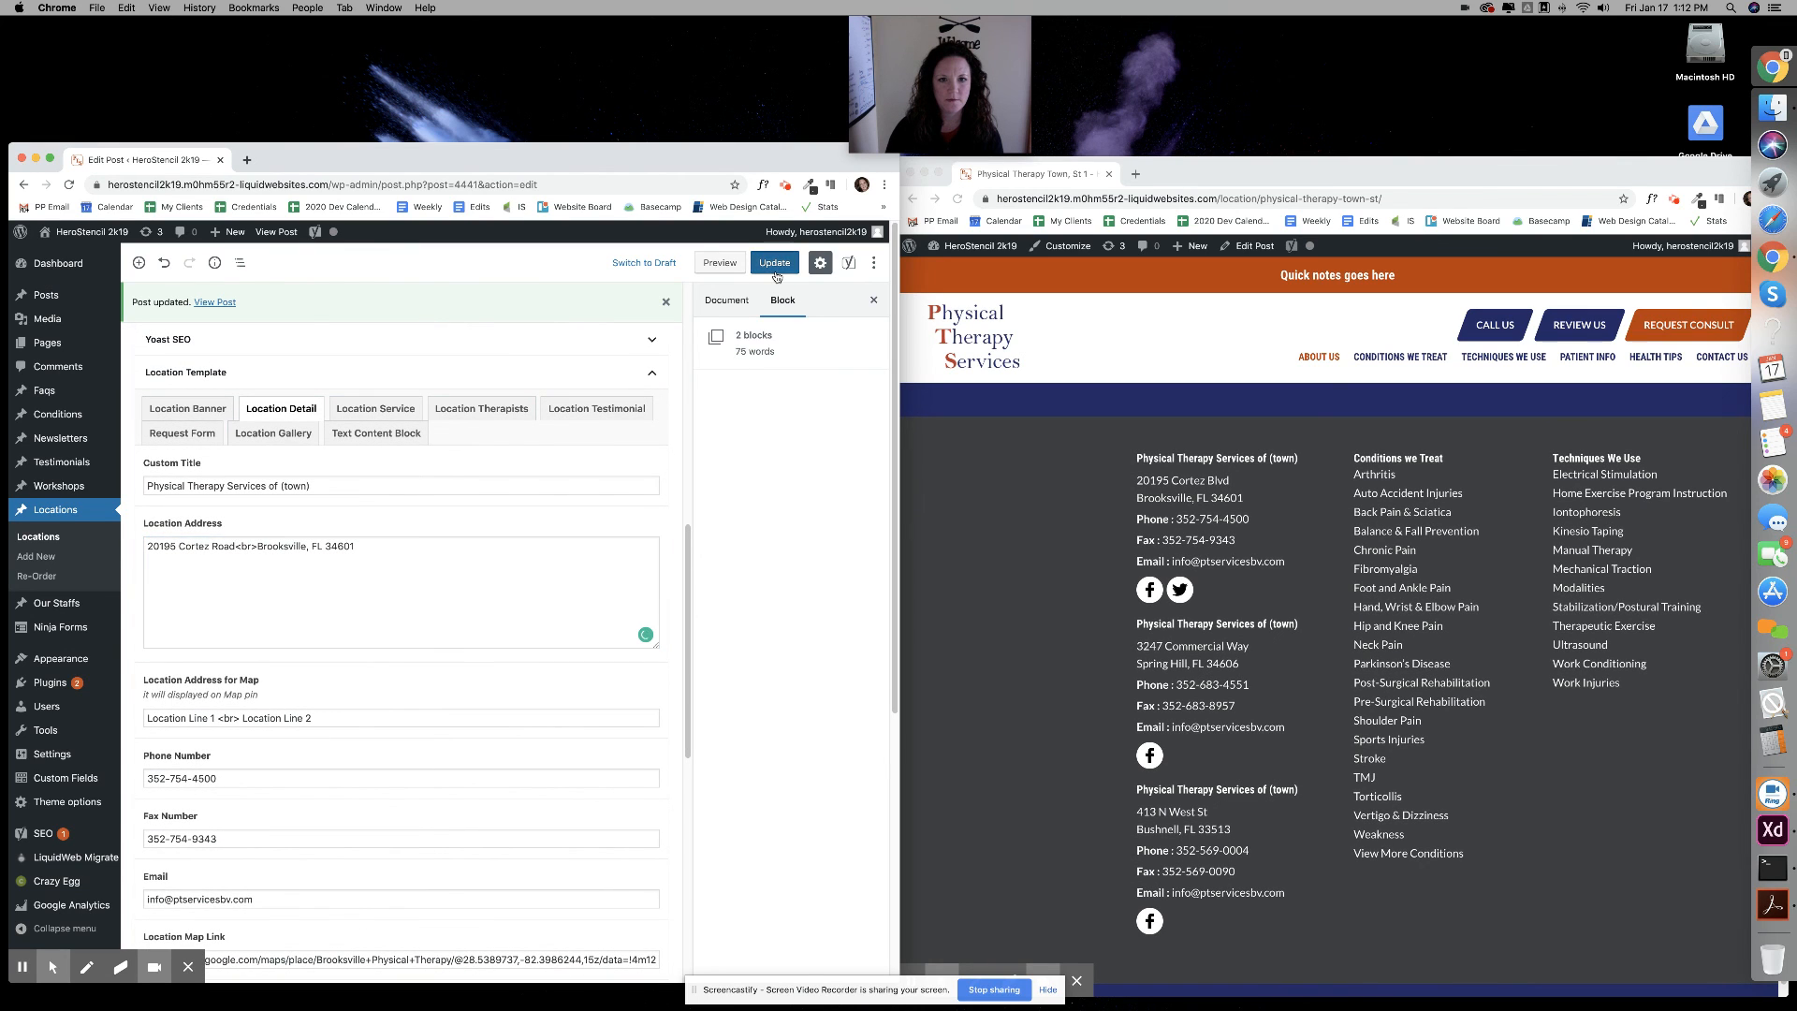
left_click(954, 649)
double_click(1218, 480)
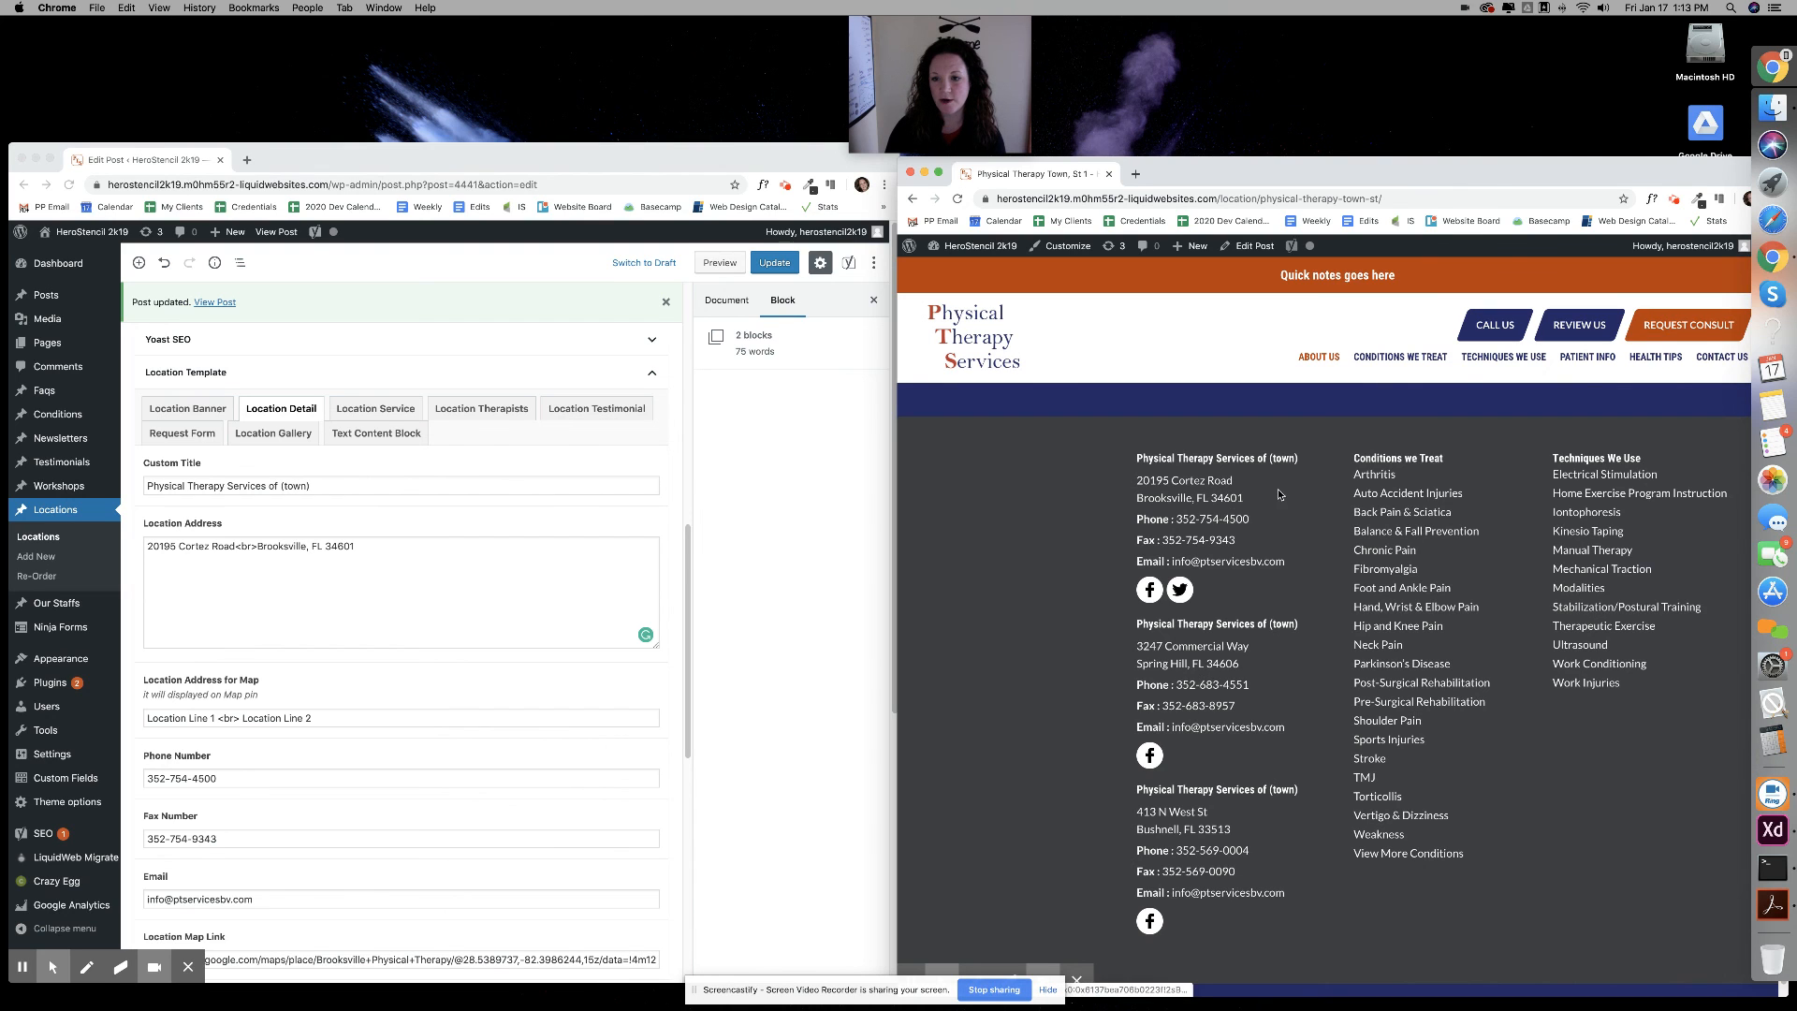
Open the live Contact Us page and check the first location's street address there
left_click(1371, 593)
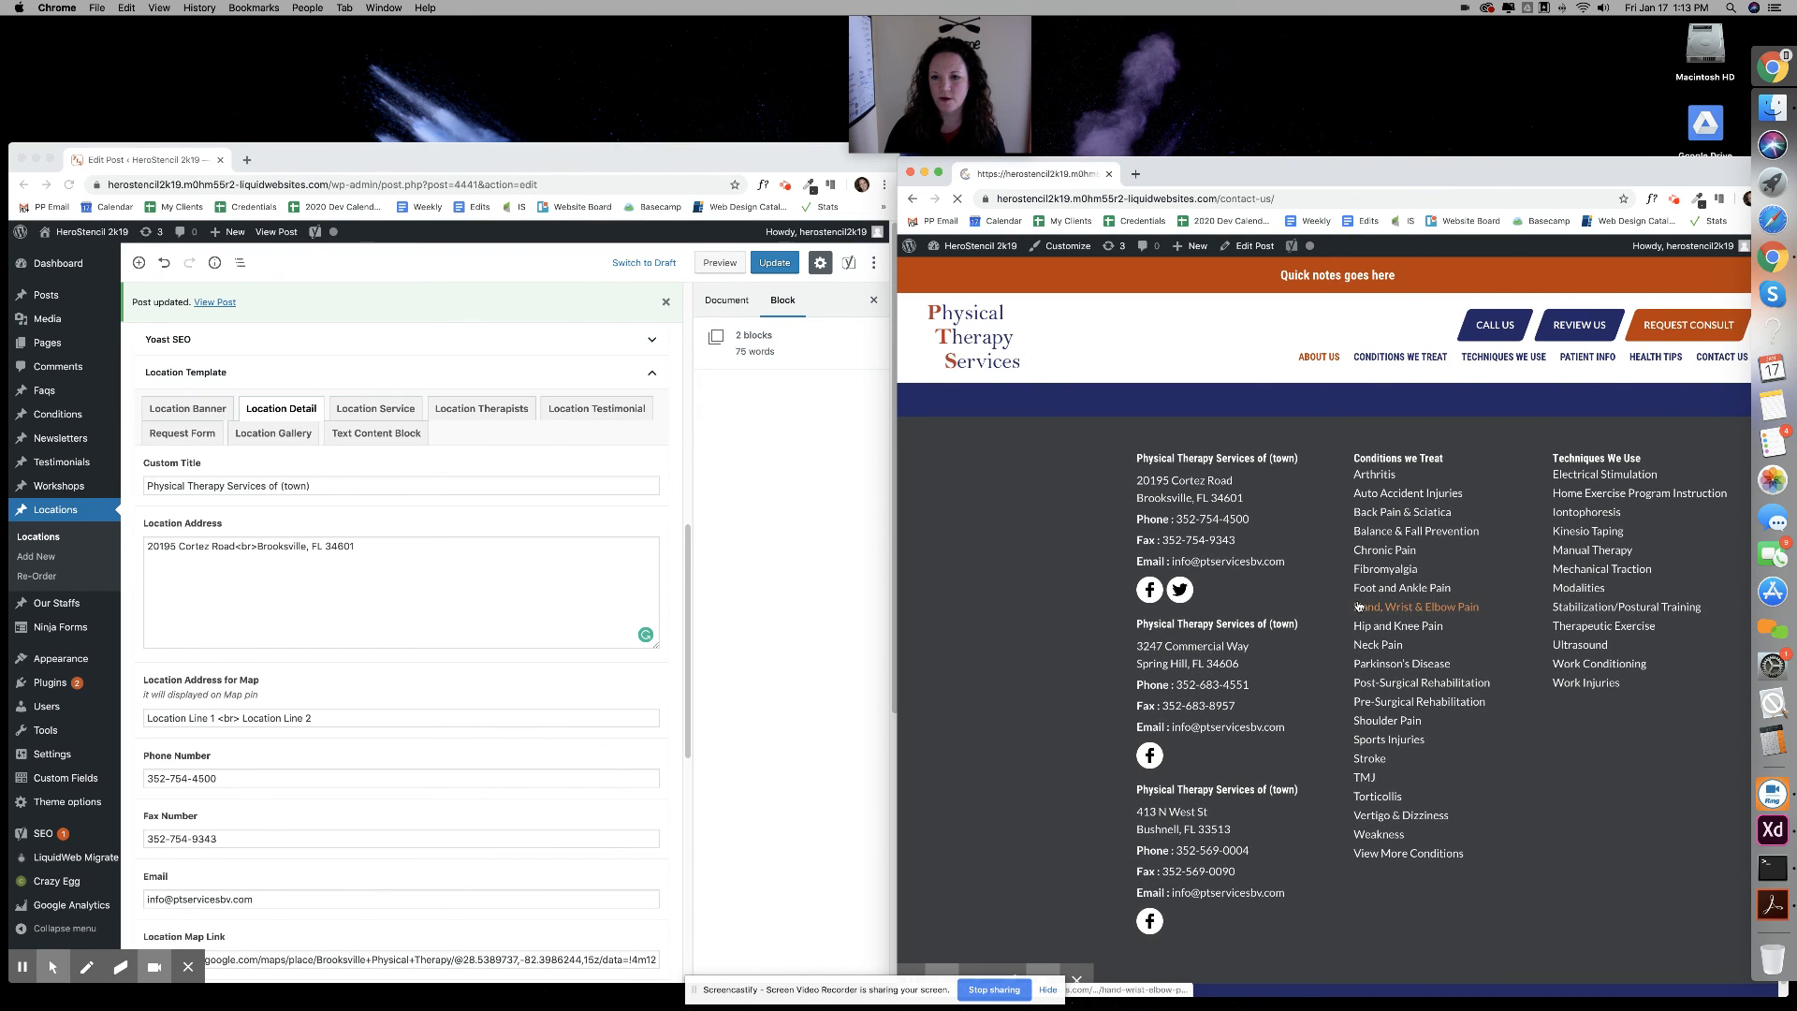
scroll(1313, 615, "down", 2)
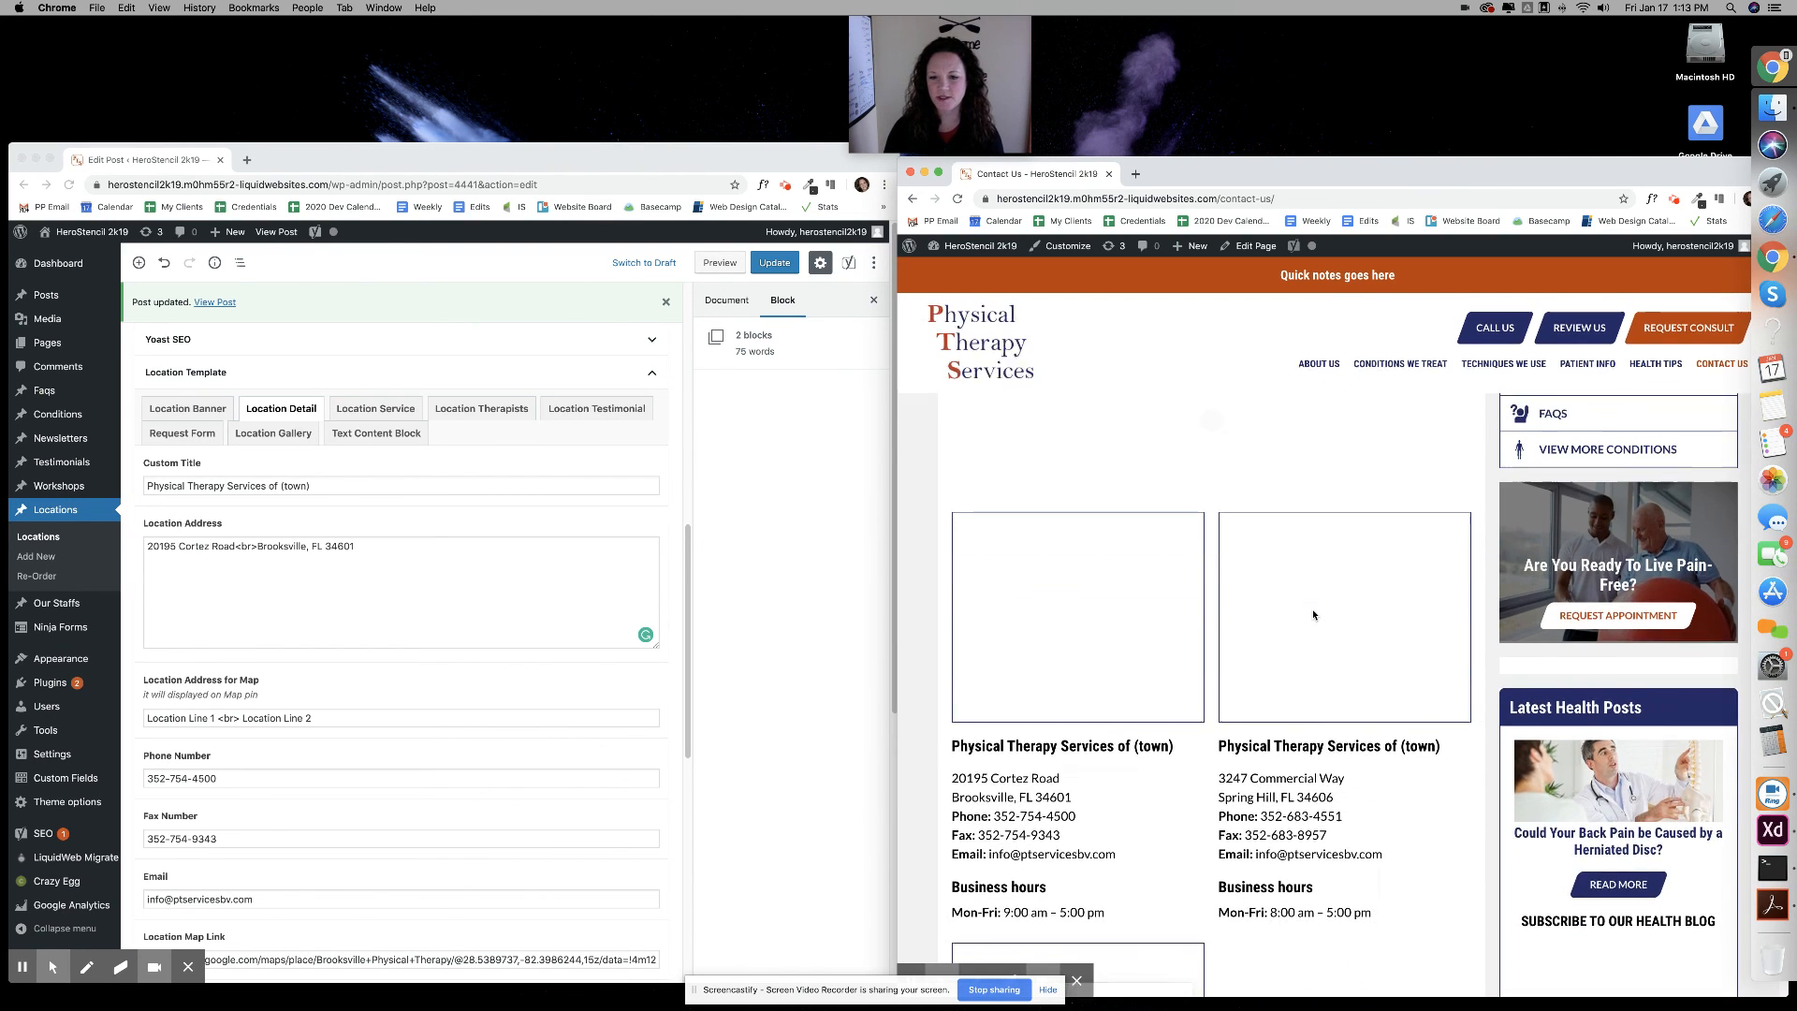
double_click(1045, 778)
scroll(1170, 562, "up", 1)
Open the site's Our Locations page to check the location's address there
mouse_move(1328, 353)
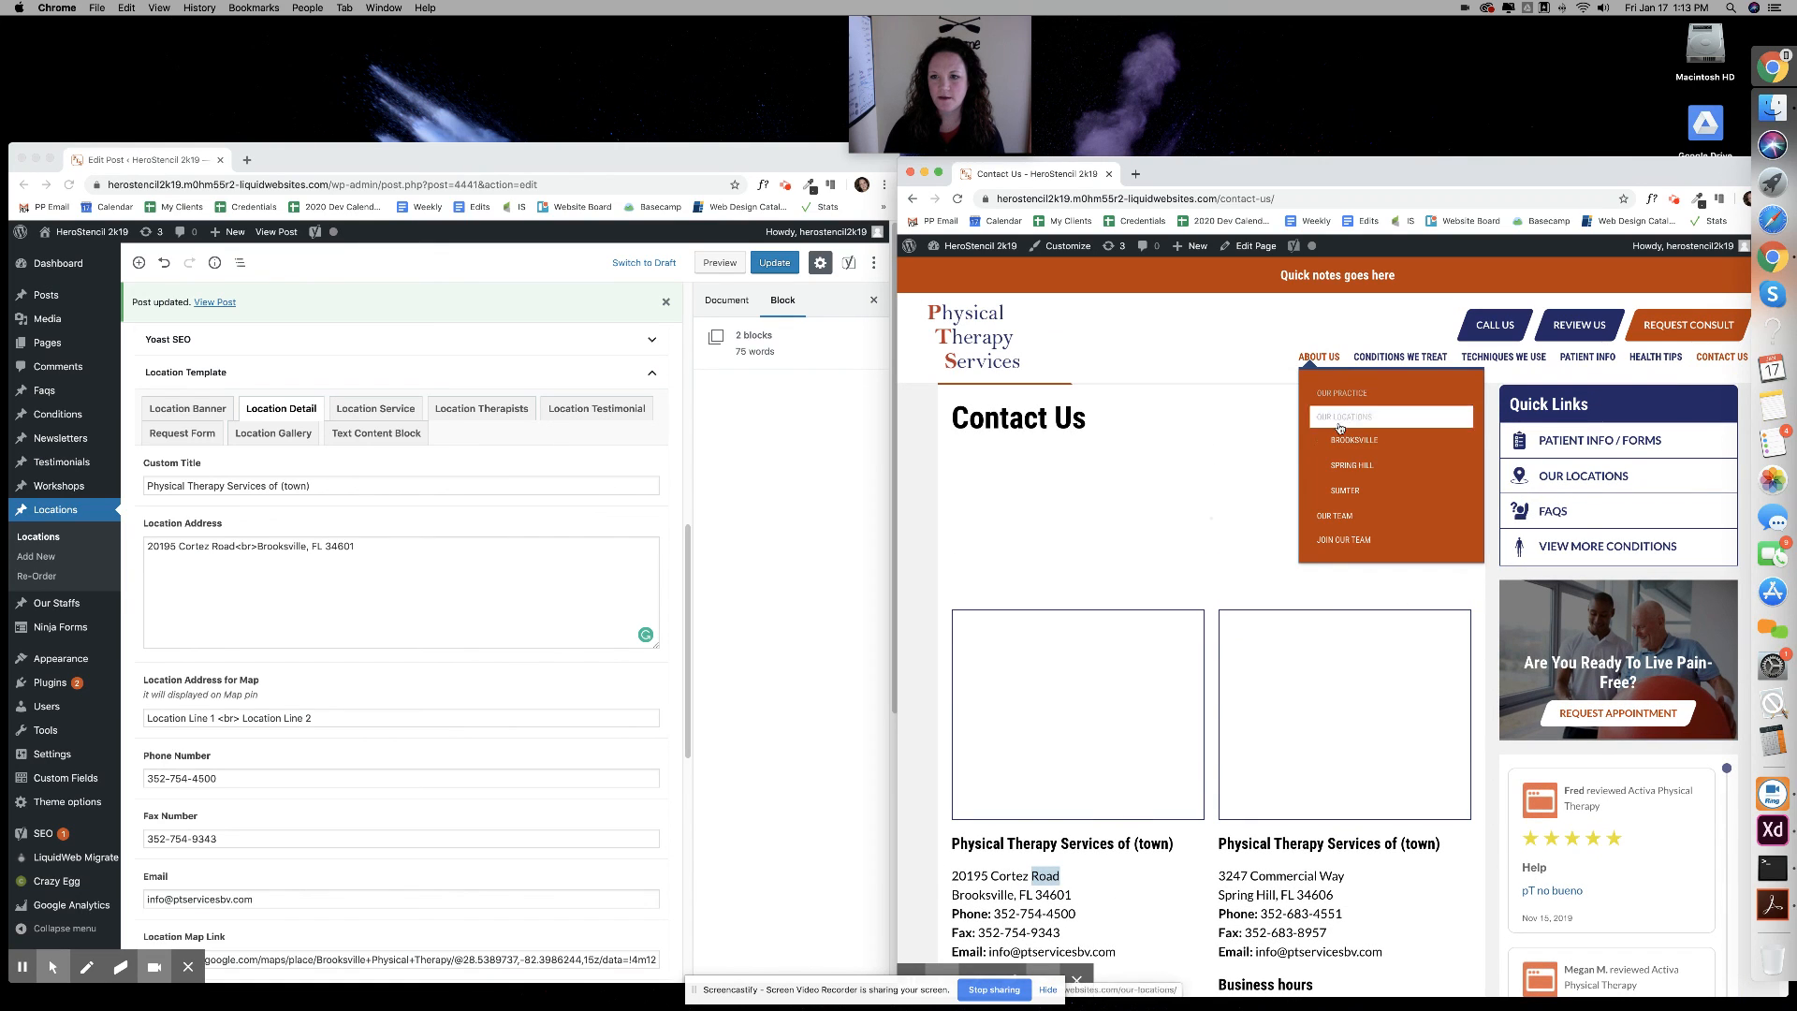